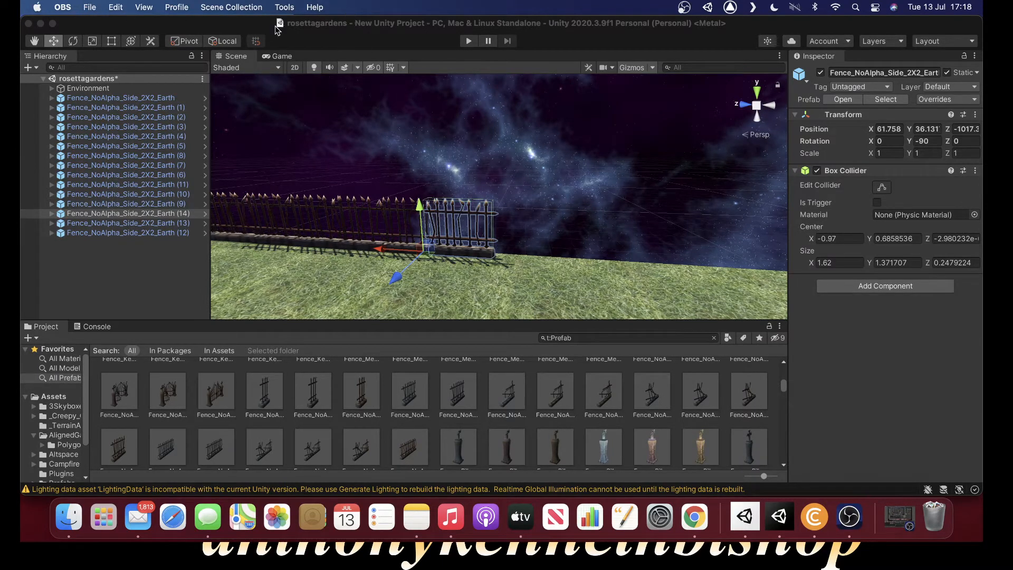
{"action": "mouse_move", "coordinate": [245, 21]}
{"action": "left_mouse_down"}
{"action": "mouse_move", "coordinate": [373, 32]}
{"action": "mouse_move", "coordinate": [247, 21]}
{"action": "left_mouse_up"}
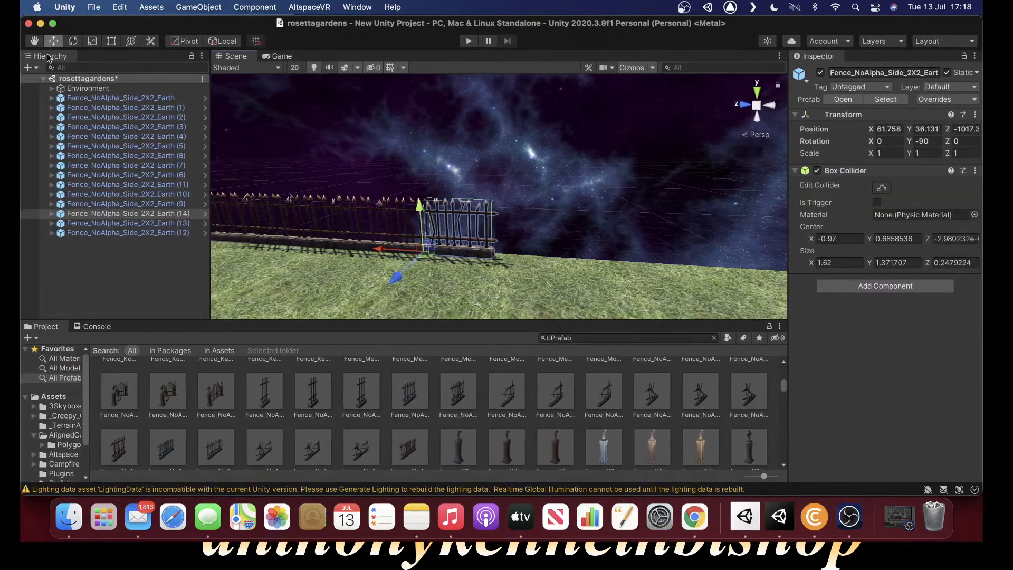
{"action": "left_click", "coordinate": [103, 7]}
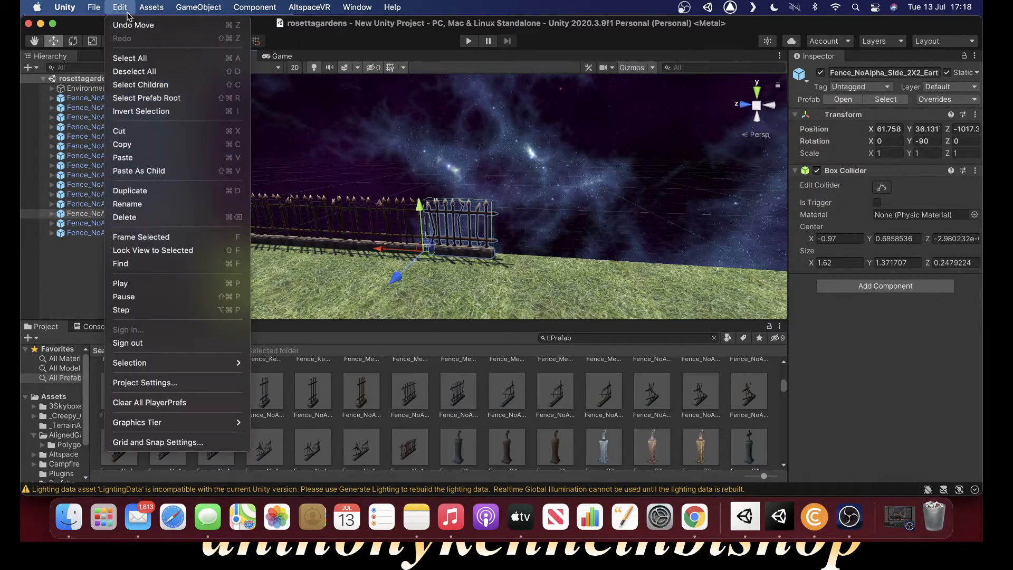
{"action": "mouse_move", "coordinate": [145, 9]}
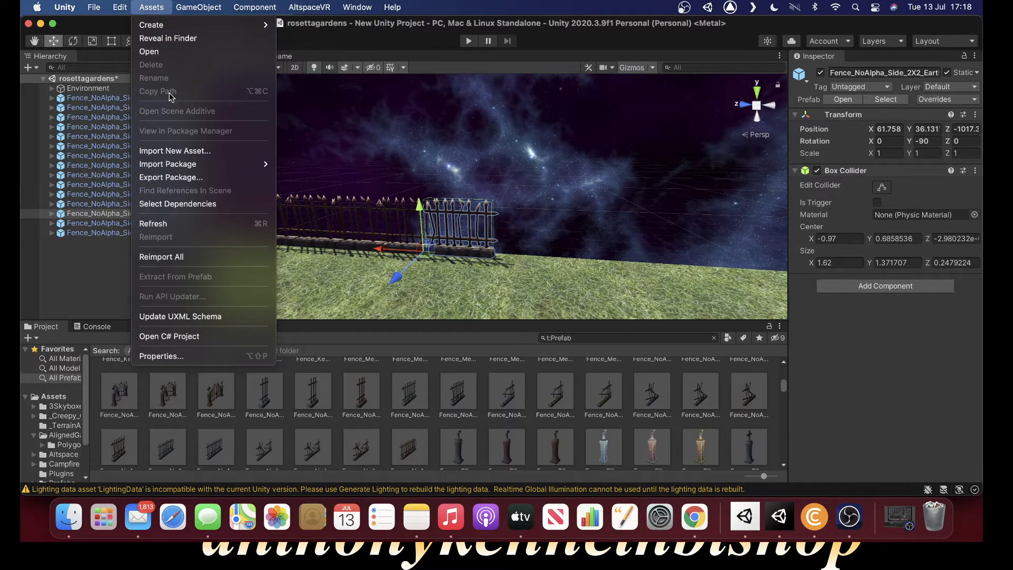
{"action": "mouse_move", "coordinate": [169, 168]}
{"action": "left_click", "coordinate": [96, 276]}
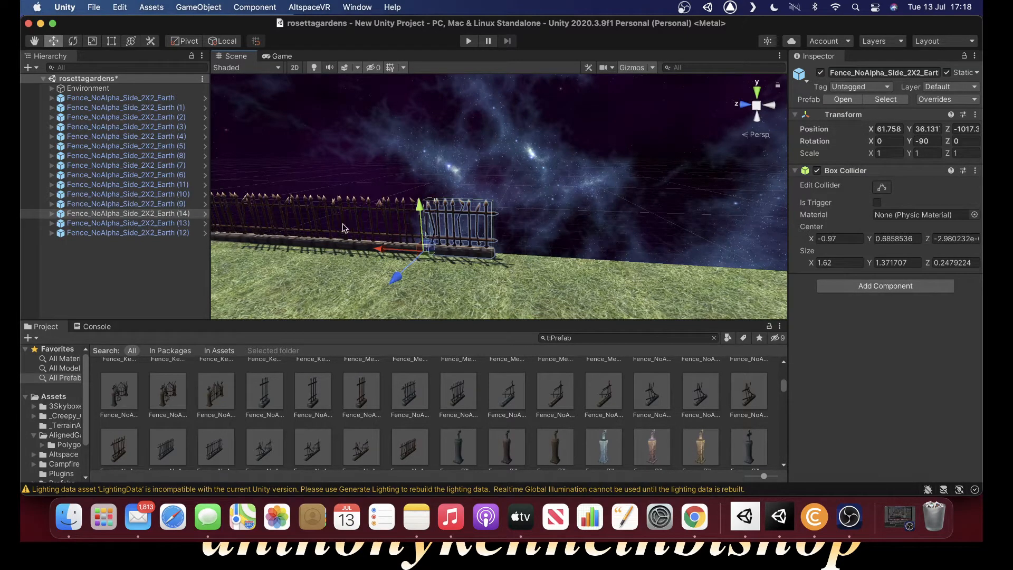
- View the scene from the end of the fence across the lawn to the rose-textured fountain
{"action": "mouse_move", "coordinate": [606, 238]}
{"action": "left_mouse_down", "text": "alt"}
{"action": "mouse_move", "coordinate": [390, 206]}
{"action": "mouse_move", "coordinate": [612, 232]}
{"action": "left_mouse_up", "text": "alt"}
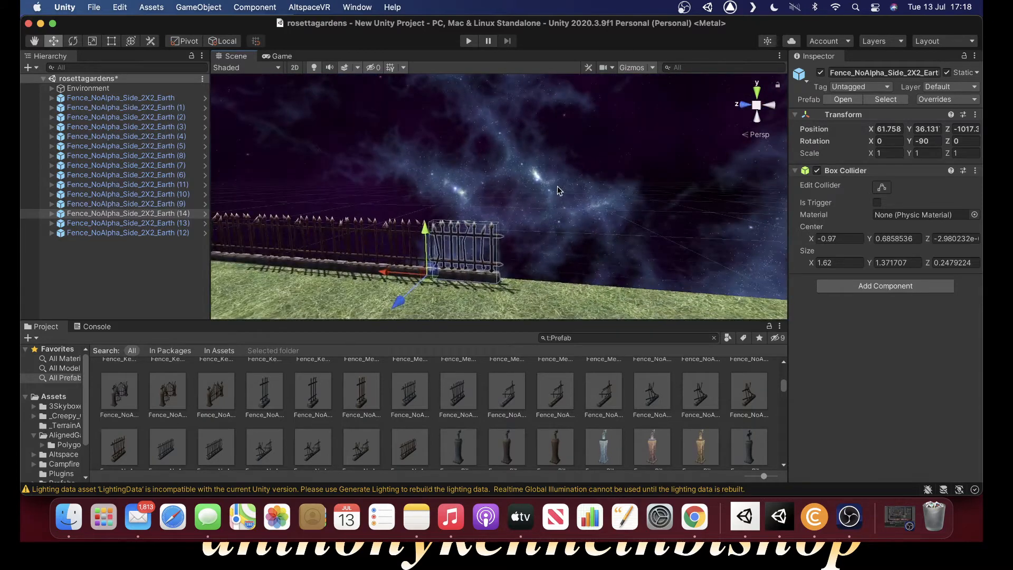
{"action": "left_click_drag", "start_coordinate": [463, 175], "coordinate": [546, 224], "text": "alt"}
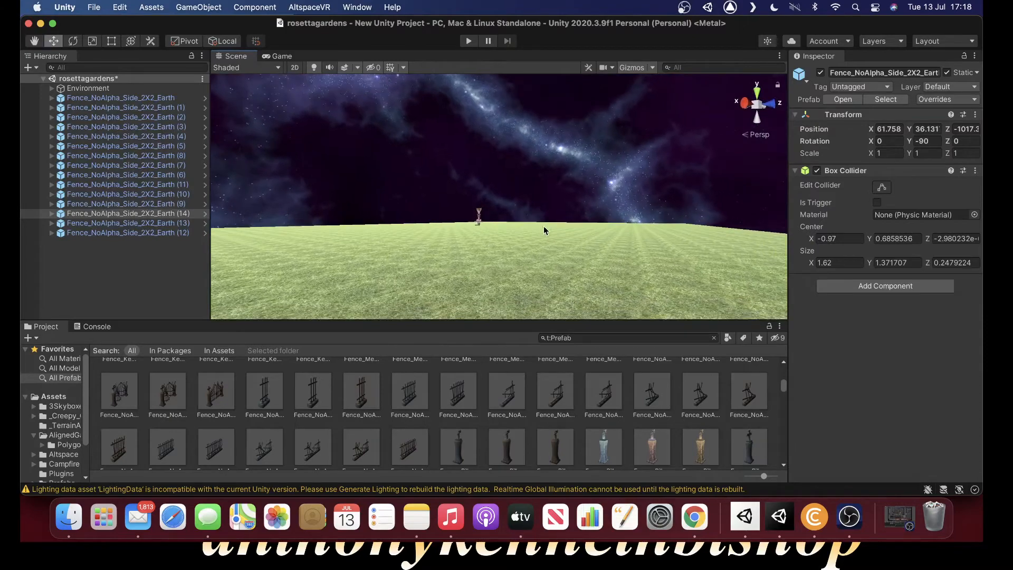
{"action": "scroll", "coordinate": [541, 217], "scroll_direction": "up", "scroll_amount": 5}
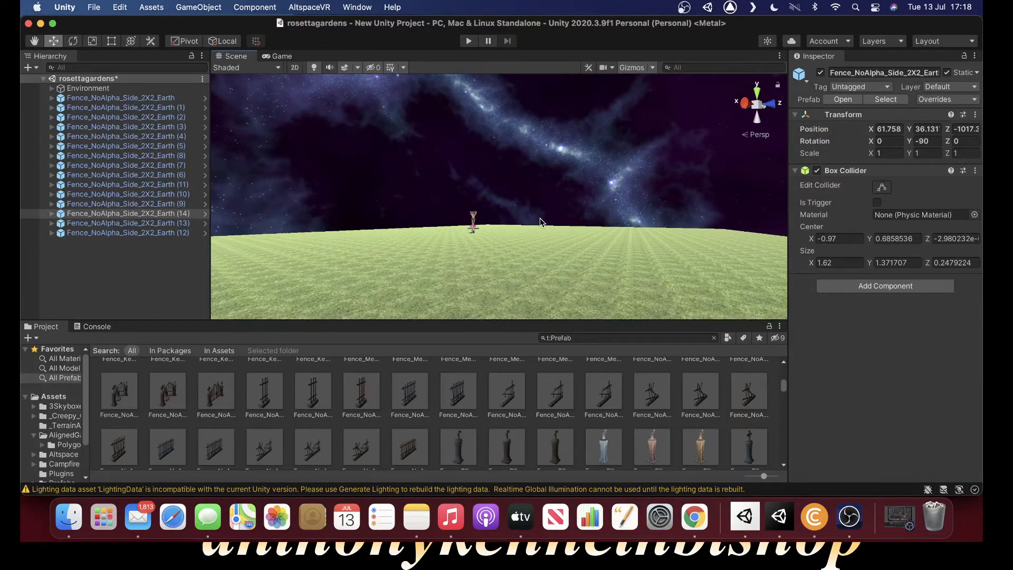
{"action": "left_click_drag", "start_coordinate": [538, 215], "coordinate": [486, 236], "text": "alt"}
{"action": "scroll", "coordinate": [473, 252], "scroll_direction": "up", "scroll_amount": 3}
{"action": "scroll", "coordinate": [476, 249], "scroll_direction": "up", "scroll_amount": 1}
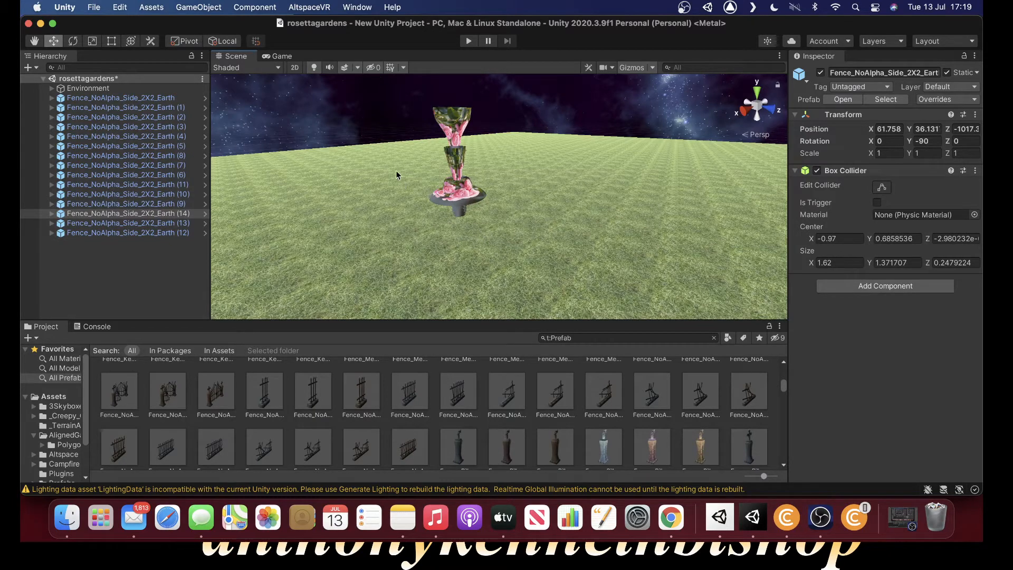
- Examine the fountain and its rose texture close up, from a distance and from underneath
{"action": "right_click_drag", "start_coordinate": [400, 161], "coordinate": [388, 149]}
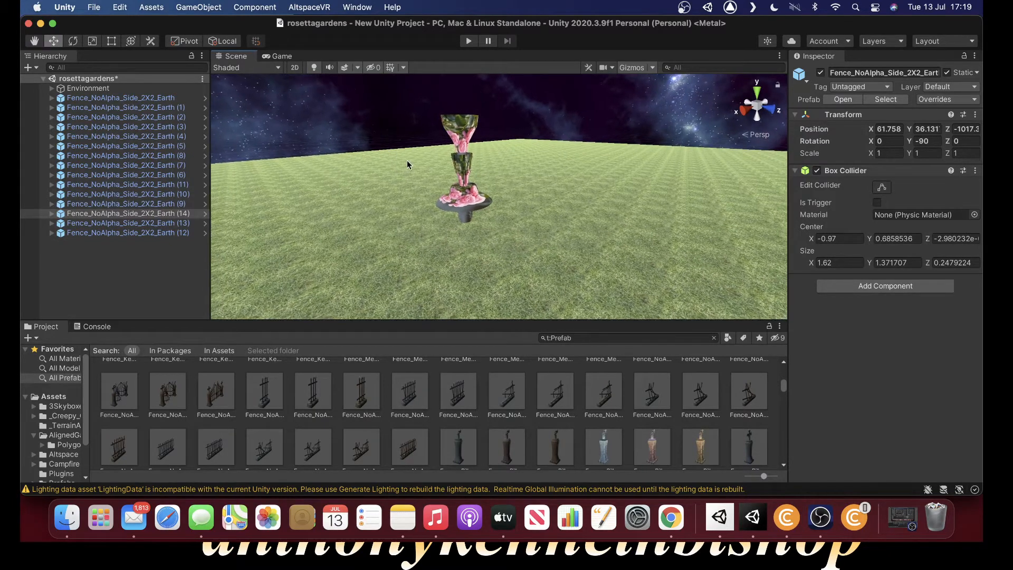
{"action": "right_click_drag", "start_coordinate": [350, 214], "coordinate": [368, 175]}
{"action": "scroll", "coordinate": [369, 172], "scroll_direction": "up", "scroll_amount": 2}
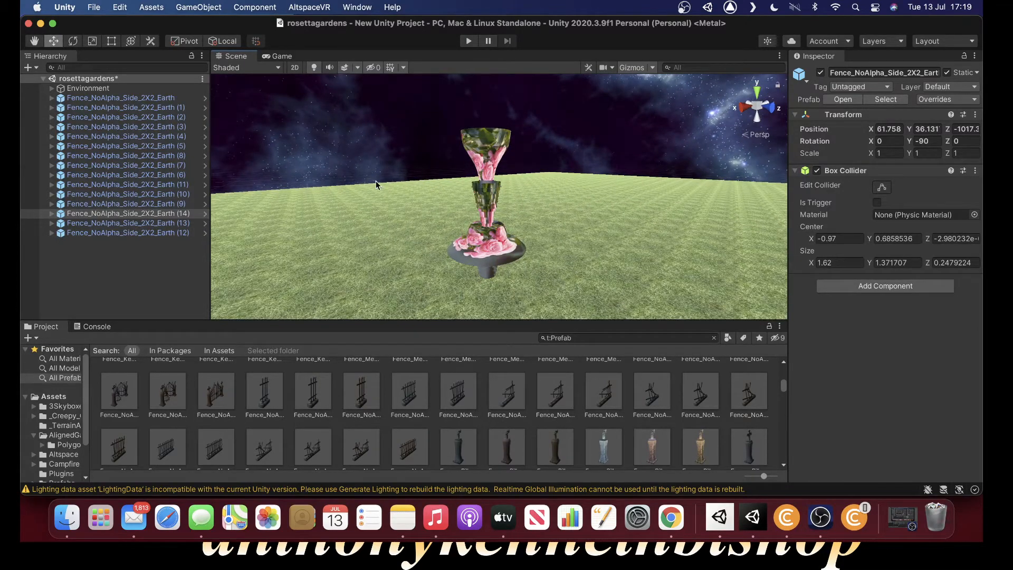
{"action": "right_click_drag", "start_coordinate": [397, 196], "coordinate": [375, 200]}
{"action": "scroll", "coordinate": [376, 199], "scroll_direction": "up", "scroll_amount": 3}
{"action": "scroll", "coordinate": [380, 198], "scroll_direction": "up", "scroll_amount": 5}
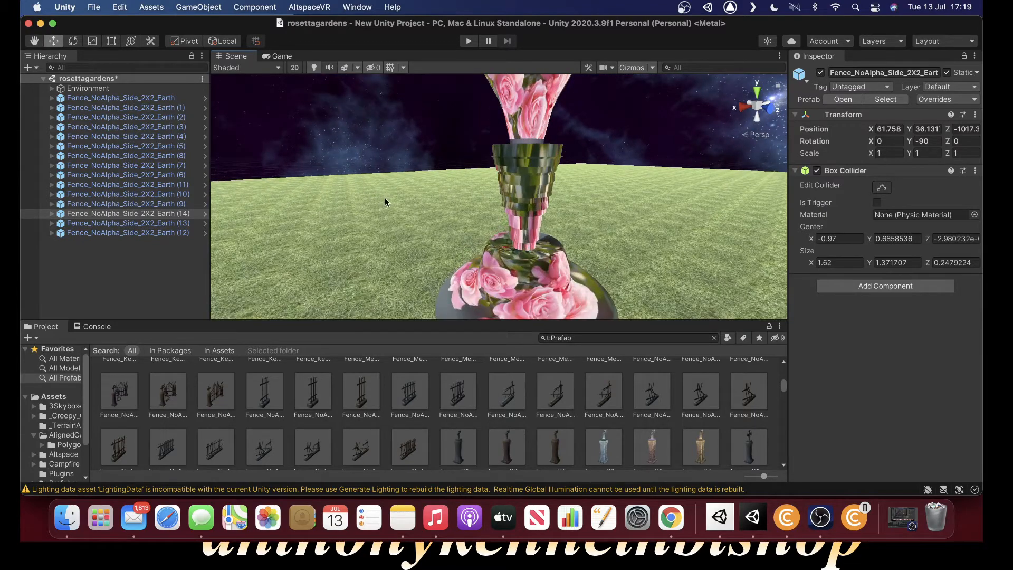
{"action": "scroll", "coordinate": [385, 198], "scroll_direction": "up", "scroll_amount": 2}
{"action": "scroll", "coordinate": [385, 196], "scroll_direction": "down", "scroll_amount": 8}
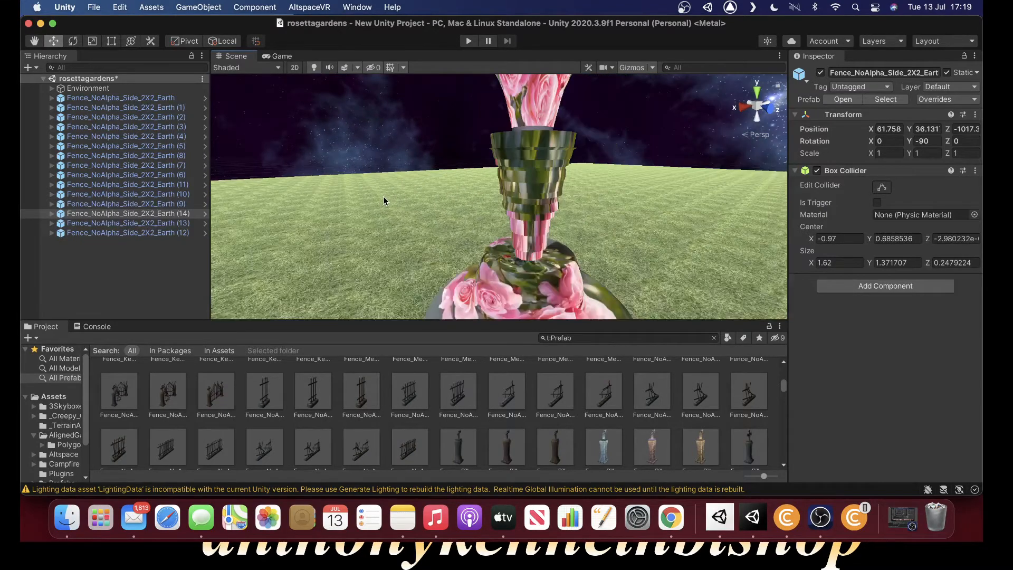
{"action": "right_click_drag", "start_coordinate": [382, 197], "coordinate": [405, 137]}
{"action": "scroll", "coordinate": [449, 264], "scroll_direction": "up", "scroll_amount": 5}
{"action": "scroll", "coordinate": [448, 264], "scroll_direction": "up", "scroll_amount": 2}
{"action": "scroll", "coordinate": [405, 136], "scroll_direction": "down", "scroll_amount": 4}
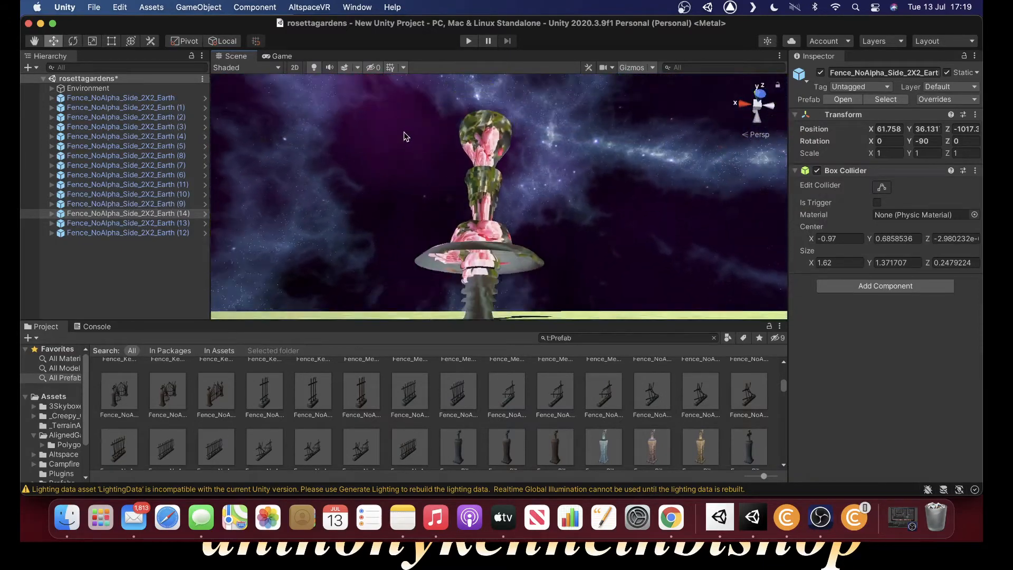
{"action": "right_click_drag", "start_coordinate": [414, 176], "coordinate": [391, 252]}
{"action": "scroll", "coordinate": [420, 166], "scroll_direction": "up", "scroll_amount": 2}
{"action": "scroll", "coordinate": [421, 165], "scroll_direction": "up", "scroll_amount": 2}
- Show the contents of the Assets folder and review the options for creating a new asset there
{"action": "left_click", "coordinate": [59, 397]}
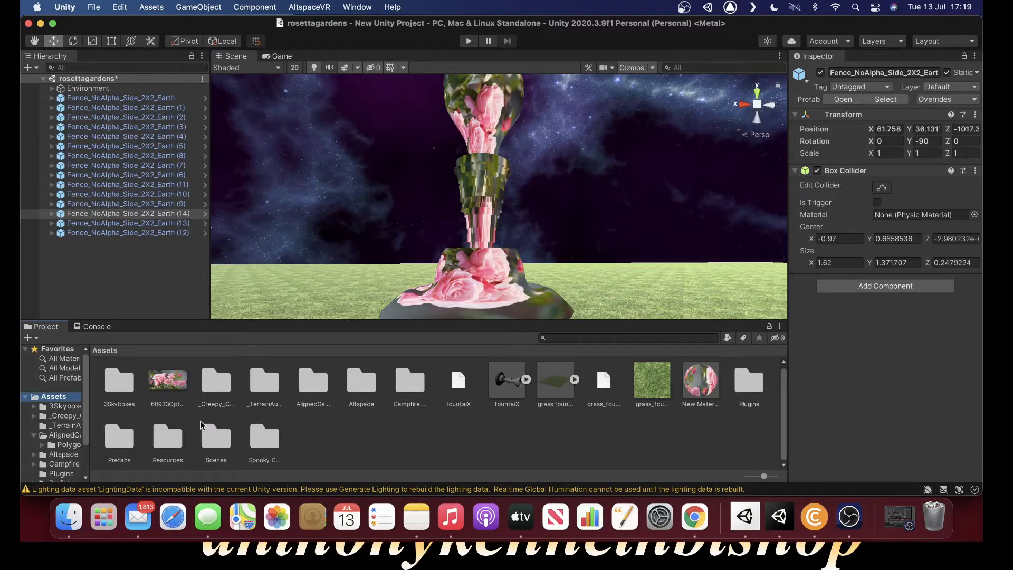
{"action": "right_click", "coordinate": [377, 429]}
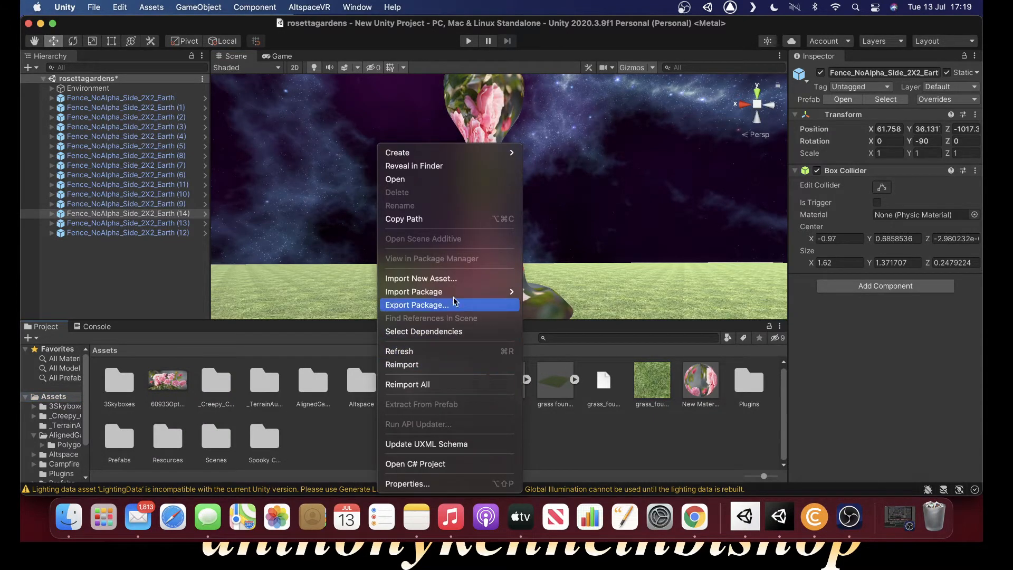
{"action": "mouse_move", "coordinate": [420, 153]}
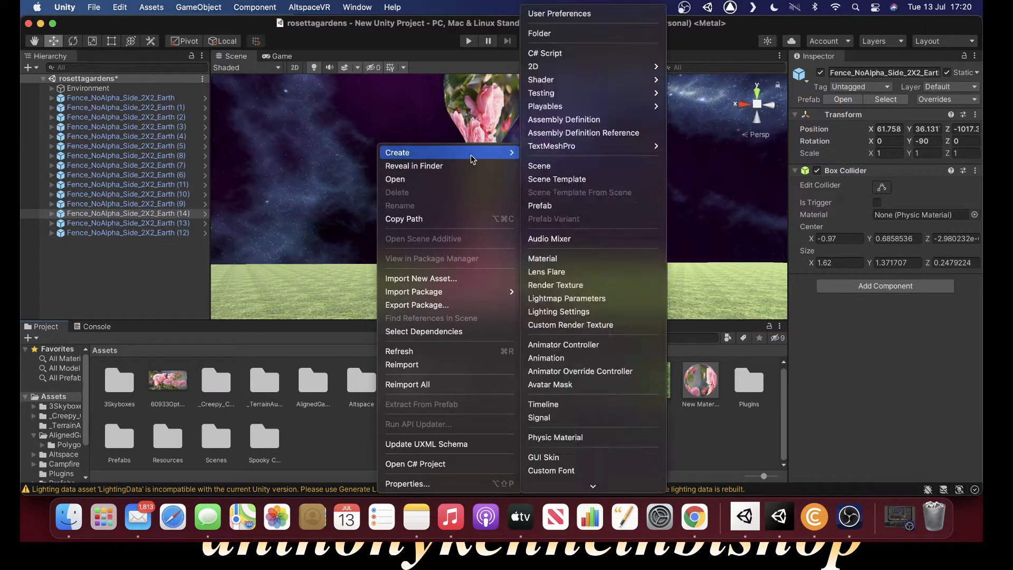
{"action": "mouse_move", "coordinate": [475, 153]}
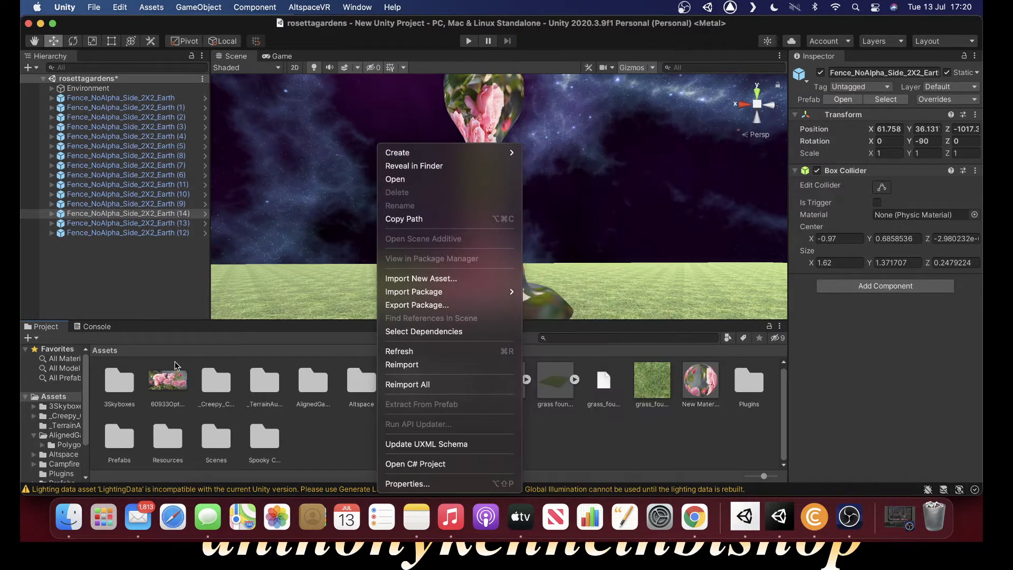
{"action": "left_click", "coordinate": [315, 435]}
{"action": "left_click", "coordinate": [317, 439]}
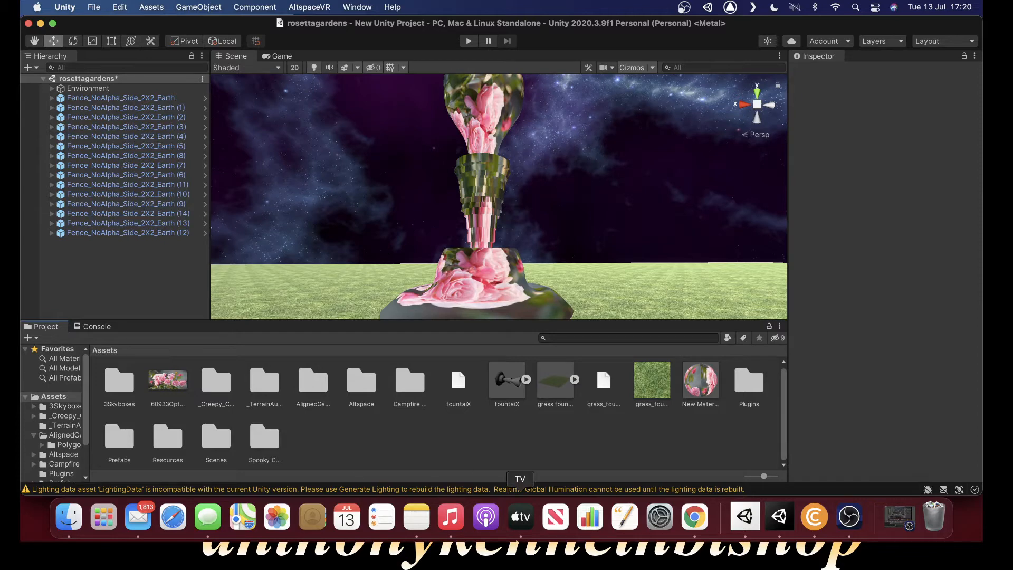
{"action": "right_click", "coordinate": [520, 517]}
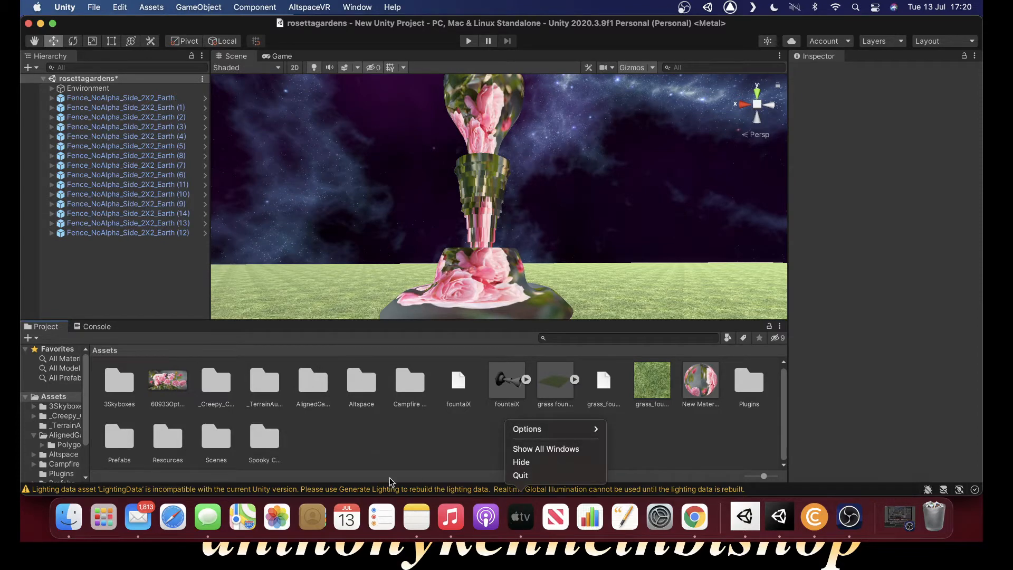
{"action": "left_click", "coordinate": [379, 448]}
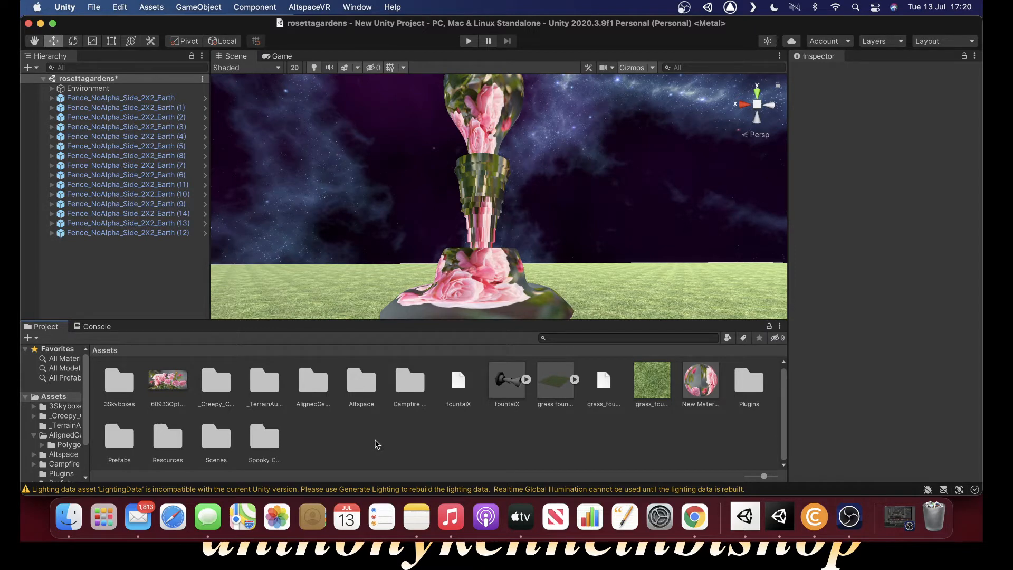
- List all materials in the project and browse through them while viewing the fountain's base
{"action": "left_click", "coordinate": [57, 358]}
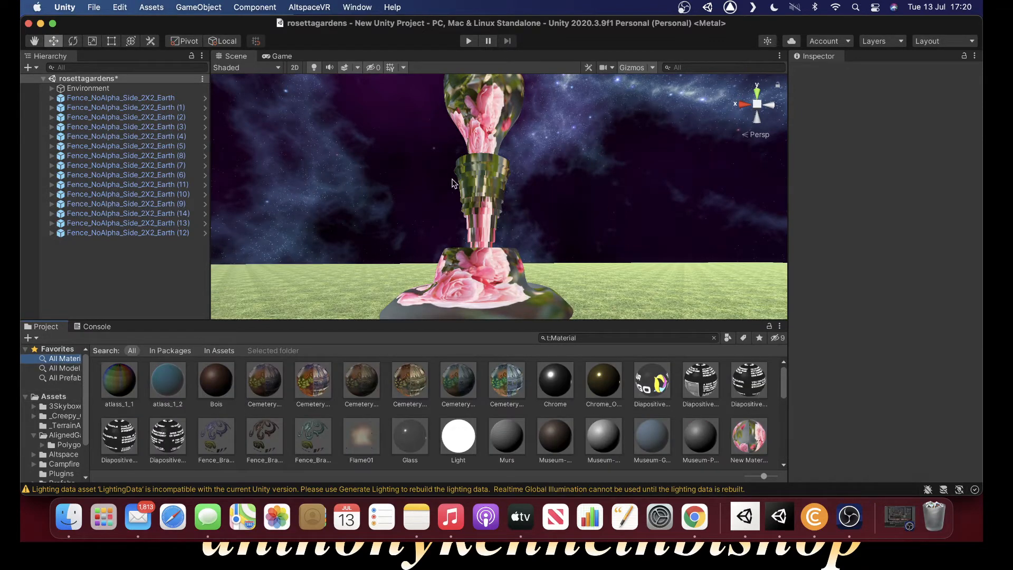
{"action": "scroll", "coordinate": [273, 426], "scroll_direction": "down", "scroll_amount": 3}
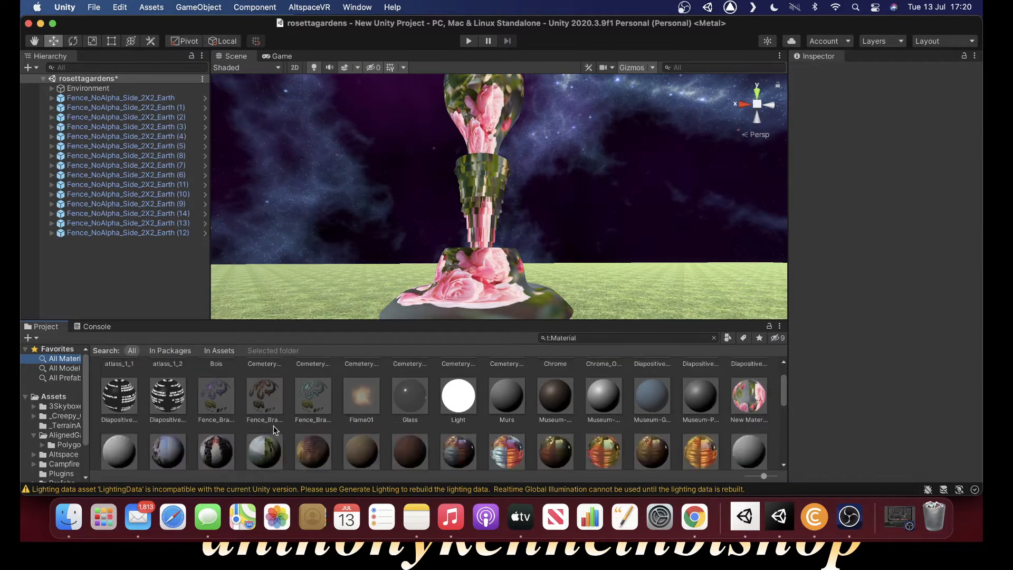
{"action": "scroll", "coordinate": [285, 436], "scroll_direction": "down", "scroll_amount": 2}
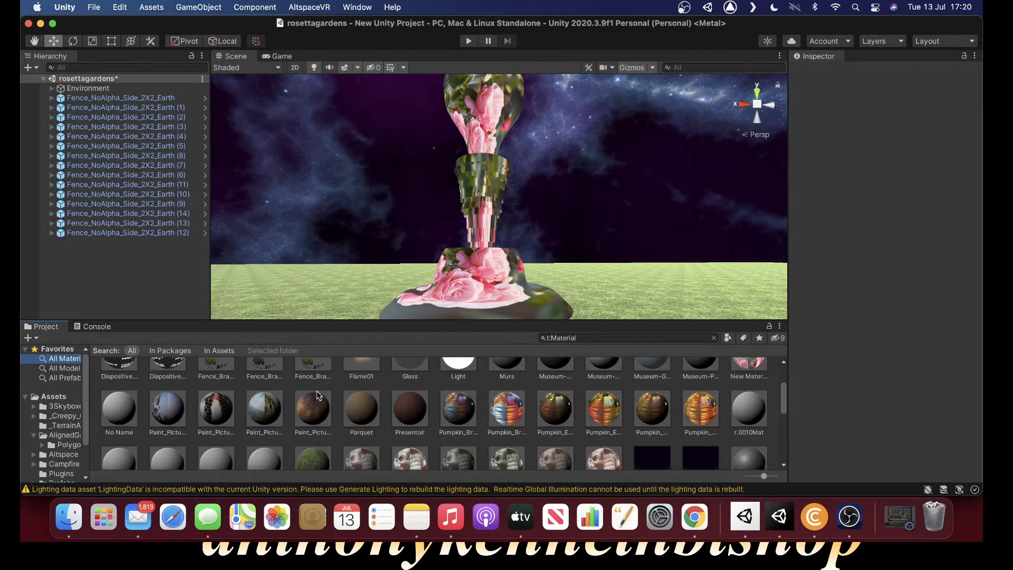
{"action": "left_click_drag", "start_coordinate": [324, 249], "coordinate": [406, 323], "text": "alt"}
{"action": "mouse_move", "coordinate": [313, 416]}
{"action": "left_mouse_down"}
{"action": "mouse_move", "coordinate": [504, 298]}
{"action": "mouse_move", "coordinate": [389, 348]}
{"action": "mouse_move", "coordinate": [317, 420]}
{"action": "mouse_move", "coordinate": [448, 319]}
{"action": "mouse_move", "coordinate": [521, 245]}
{"action": "mouse_move", "coordinate": [390, 369]}
{"action": "mouse_move", "coordinate": [354, 446]}
{"action": "left_mouse_up"}
{"action": "scroll", "coordinate": [399, 415], "scroll_direction": "down", "scroll_amount": 10}
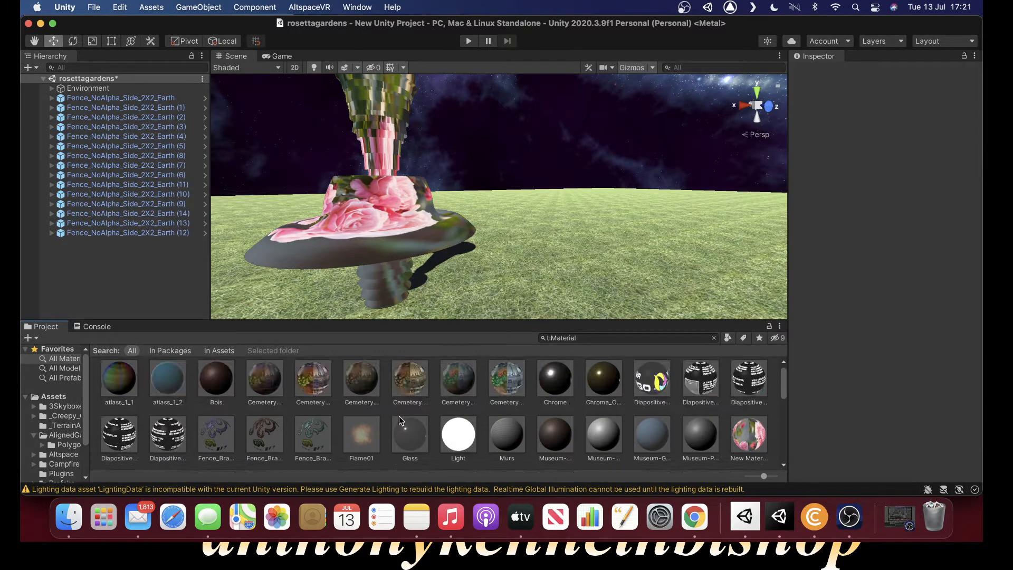
{"action": "scroll", "coordinate": [385, 397], "scroll_direction": "up", "scroll_amount": 10}
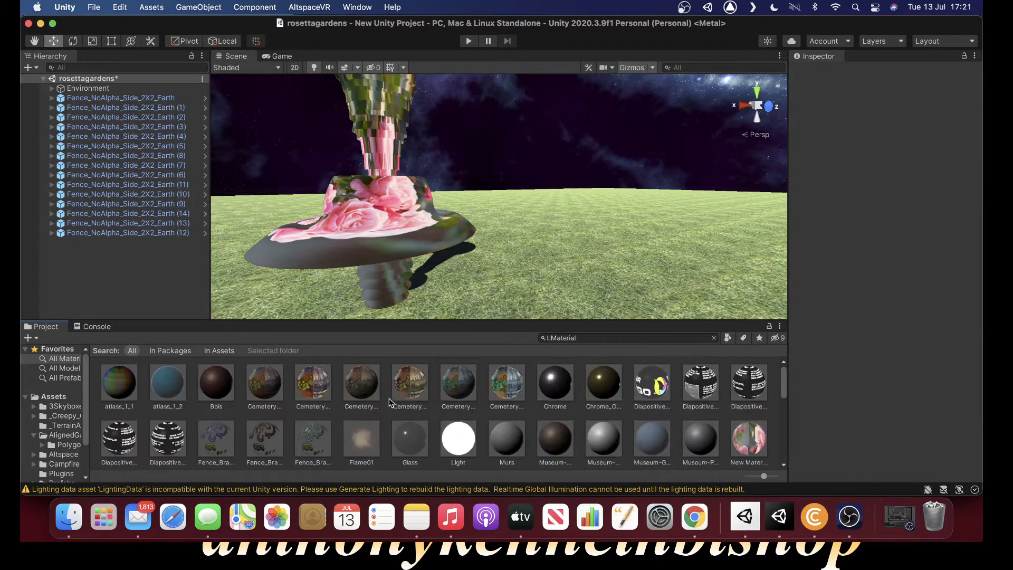
- Inspect the grass_foundation_room_1_1 texture in the Assets folder and view the whole fountain on the grass
{"action": "left_click", "coordinate": [59, 396]}
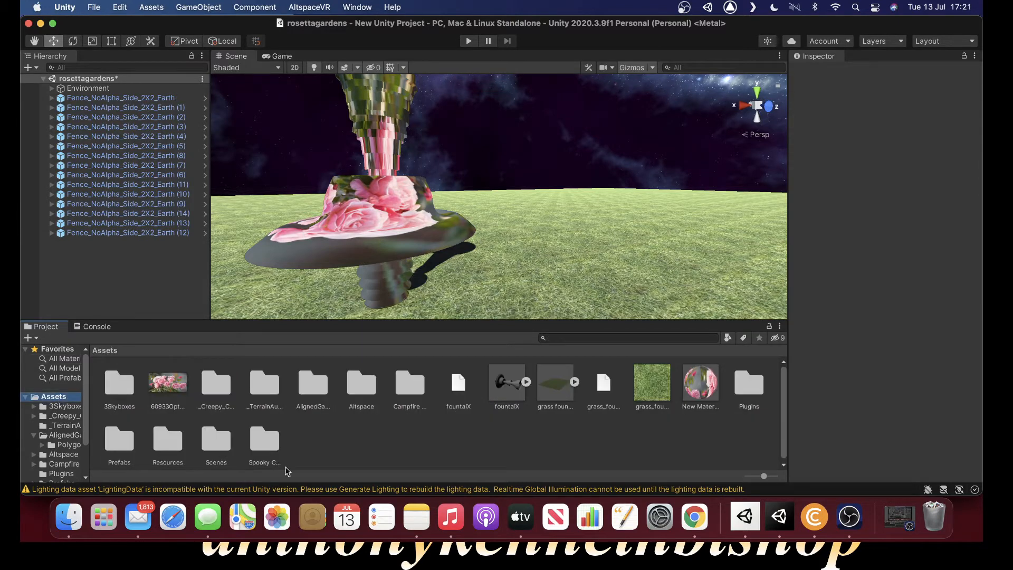
{"action": "left_click", "coordinate": [652, 391]}
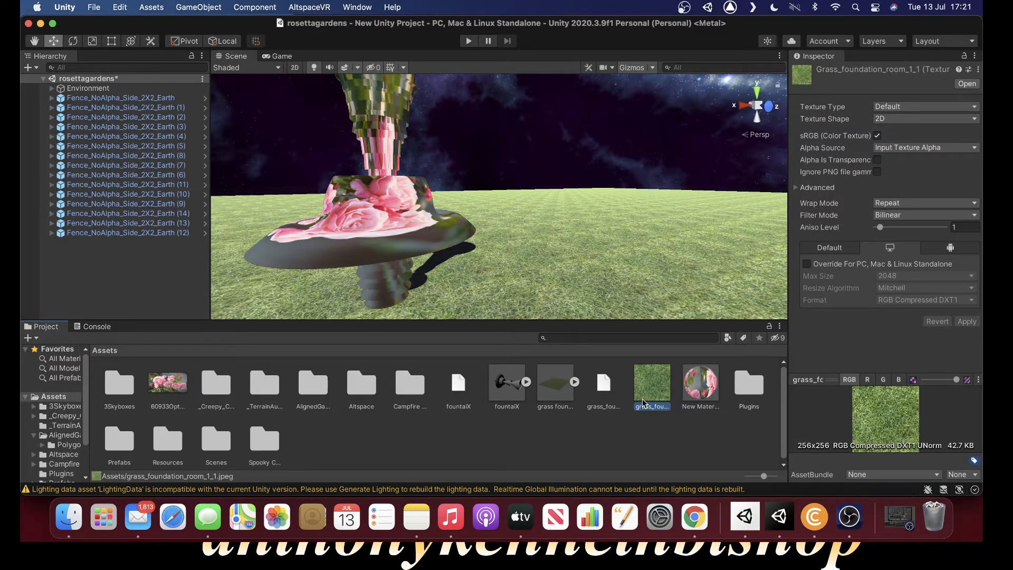
{"action": "right_click_drag", "start_coordinate": [578, 222], "coordinate": [390, 263]}
{"action": "right_click_drag", "start_coordinate": [567, 248], "coordinate": [529, 234]}
{"action": "scroll", "coordinate": [510, 250], "scroll_direction": "down", "scroll_amount": 3}
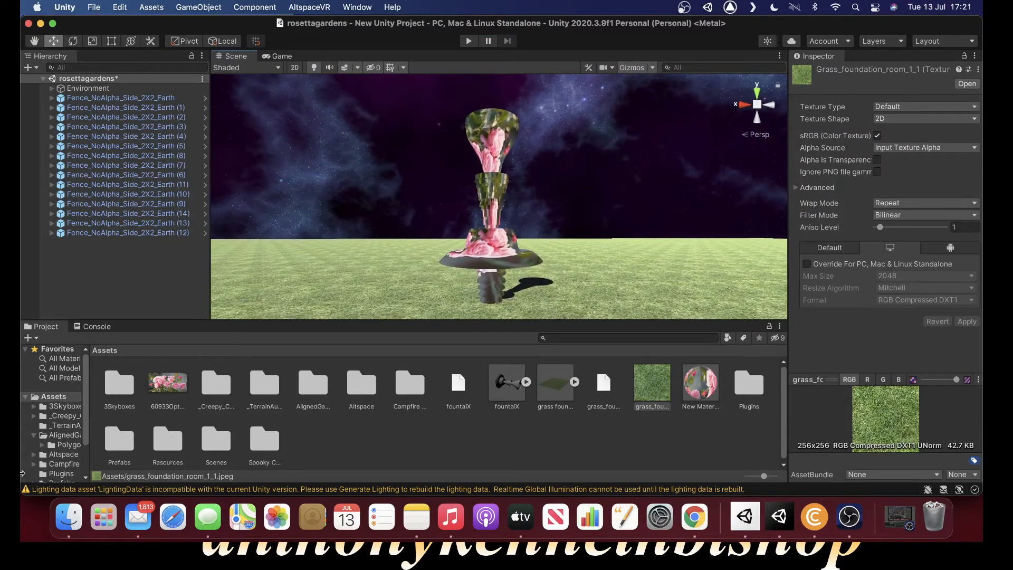
- Launch Sweet Home 3D, enlarge the floor plan area over the 3D view and move the window towards the screen's middle
{"action": "left_click", "coordinate": [104, 517]}
{"action": "left_click", "coordinate": [611, 330]}
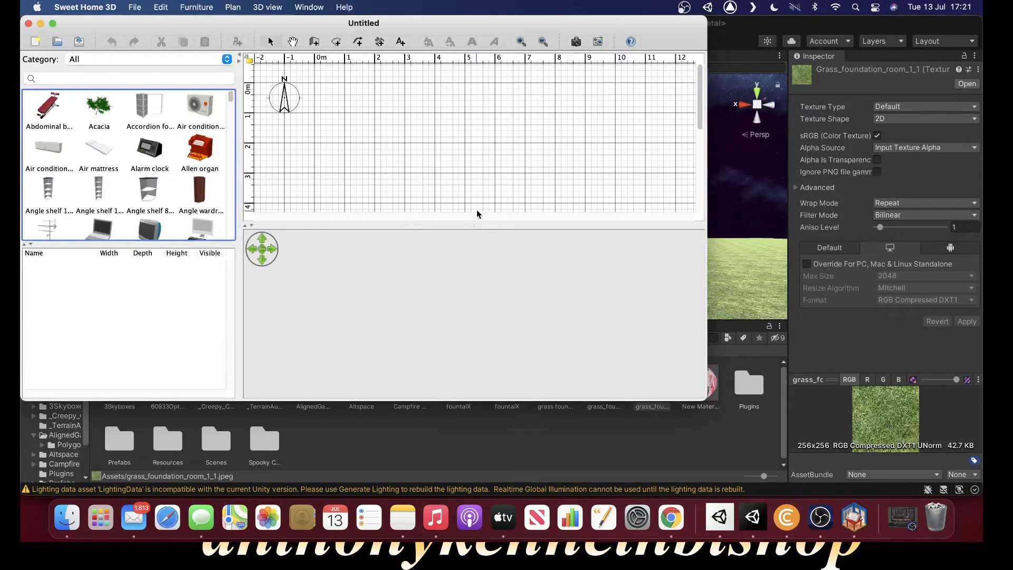
{"action": "left_click_drag", "start_coordinate": [484, 227], "coordinate": [510, 371]}
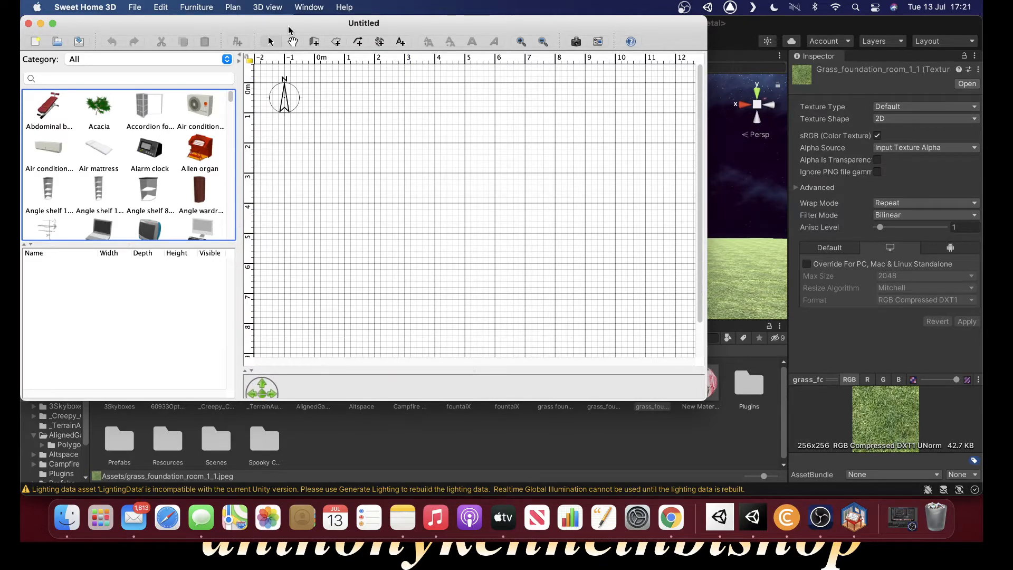
{"action": "left_click_drag", "start_coordinate": [289, 30], "coordinate": [428, 57]}
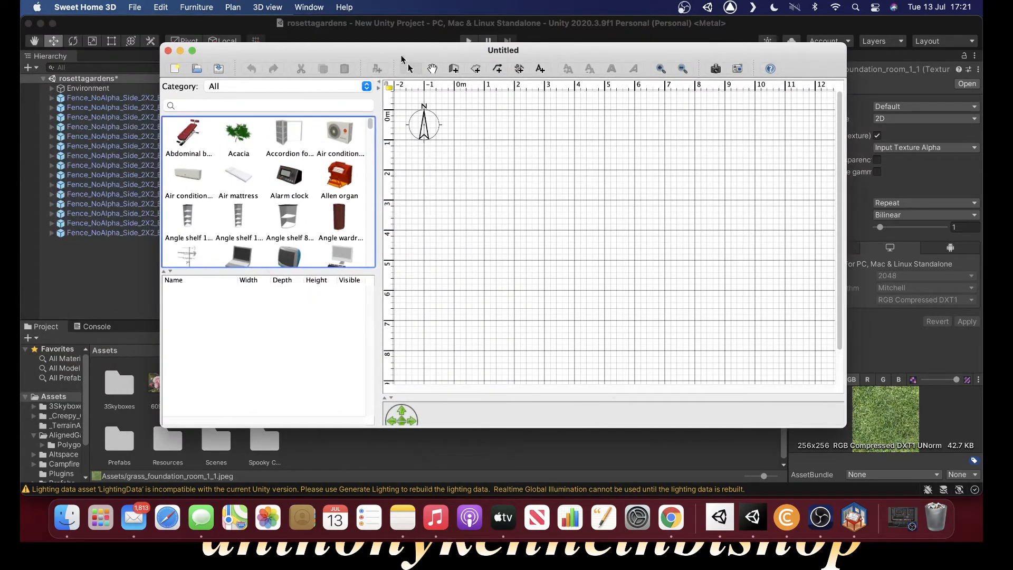
{"action": "left_click", "coordinate": [454, 69]}
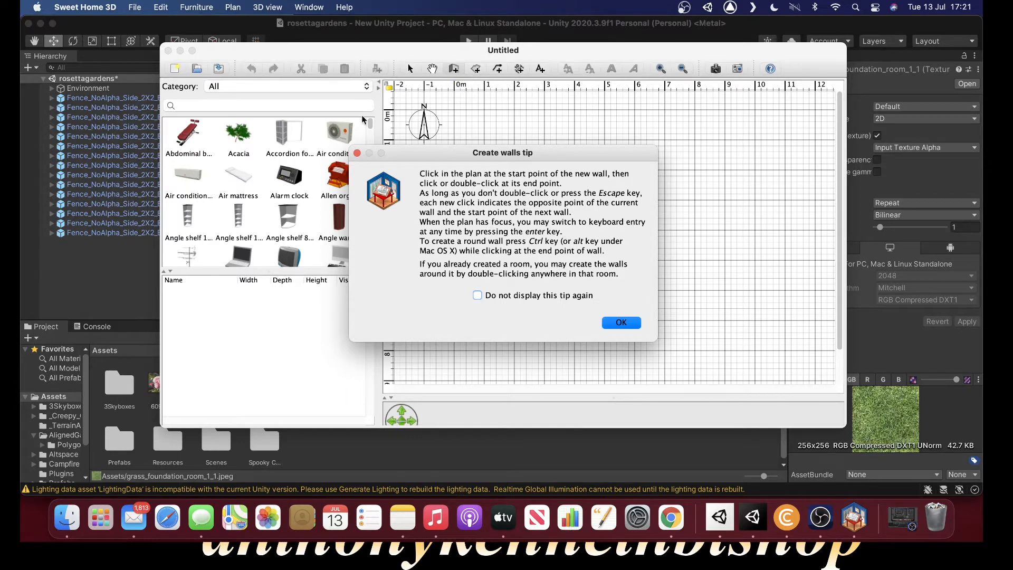
{"action": "left_click", "coordinate": [357, 153]}
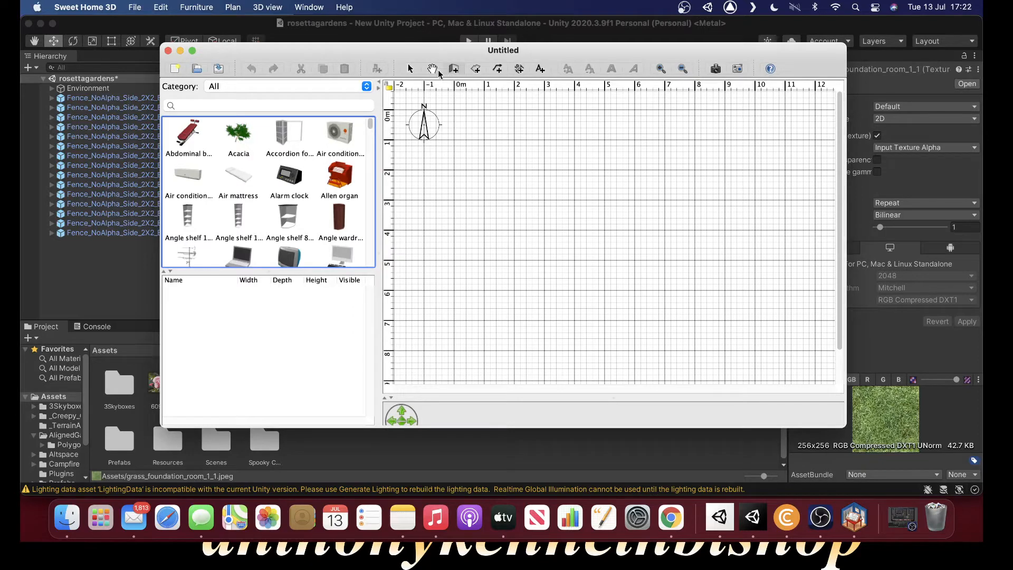
{"action": "left_click", "coordinate": [411, 71]}
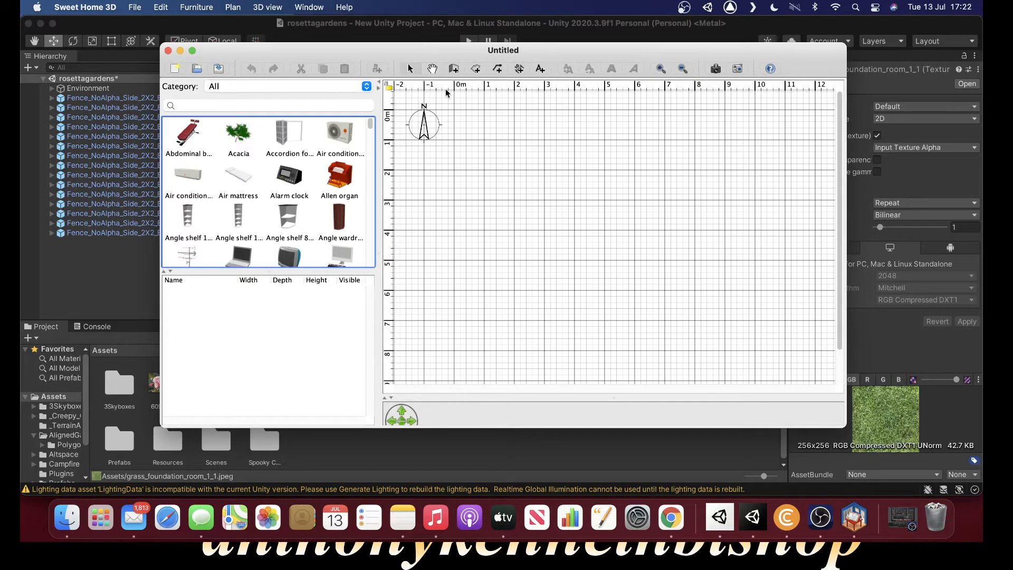
- Draw a rectangular room about 28 m wide and 20 m deep, starting at the plan's origin level
{"action": "left_click", "coordinate": [476, 70]}
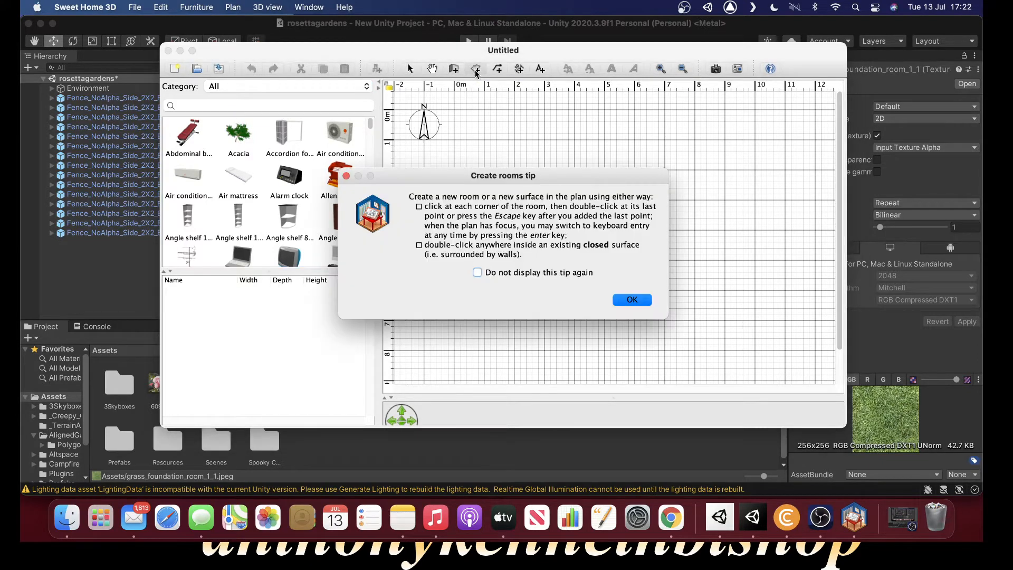
{"action": "left_click", "coordinate": [618, 301]}
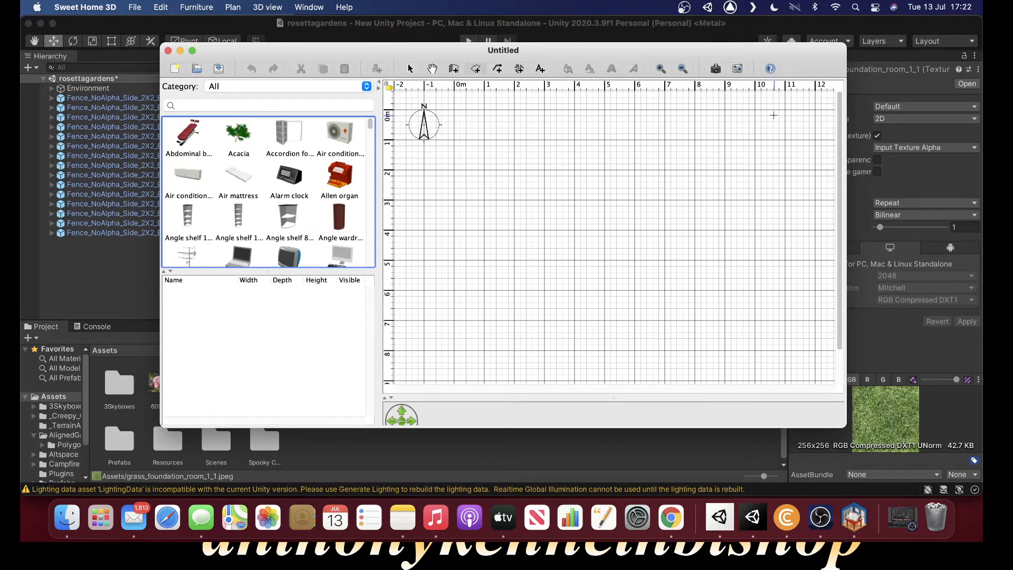
{"action": "scroll", "coordinate": [696, 206], "scroll_direction": "down", "scroll_amount": 1}
{"action": "scroll", "coordinate": [696, 195], "scroll_direction": "up", "scroll_amount": 1}
{"action": "left_click", "coordinate": [683, 69]}
{"action": "left_click", "coordinate": [683, 69]}
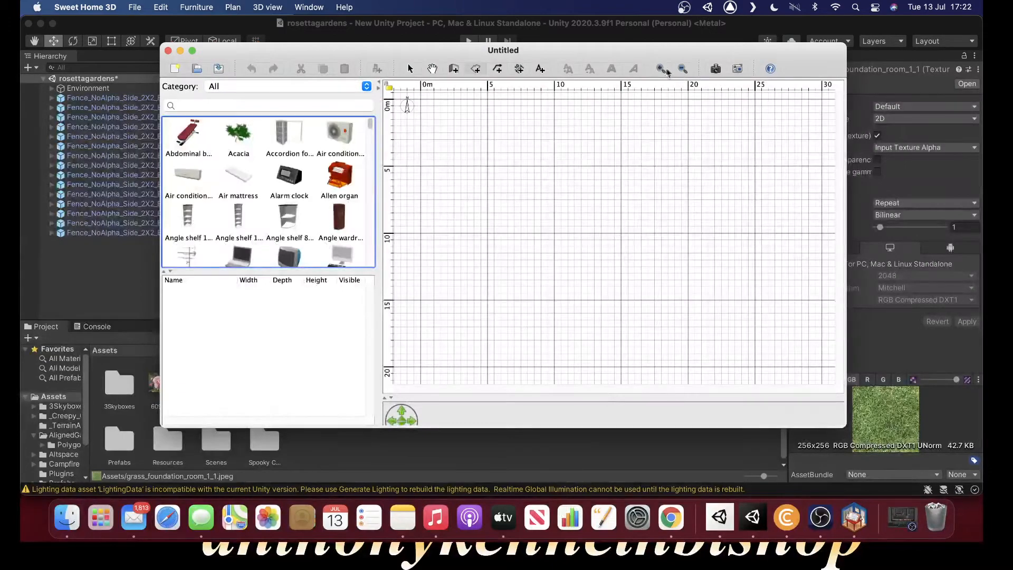
{"action": "left_click", "coordinate": [663, 69]}
{"action": "left_click", "coordinate": [662, 69]}
{"action": "left_click", "coordinate": [662, 70]}
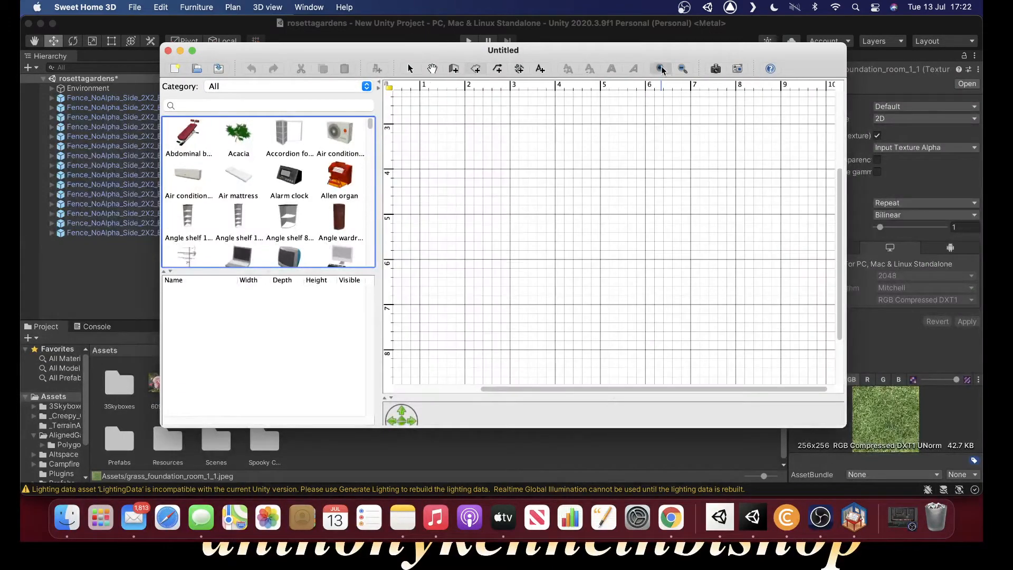
{"action": "left_click", "coordinate": [662, 69]}
{"action": "left_click", "coordinate": [662, 69]}
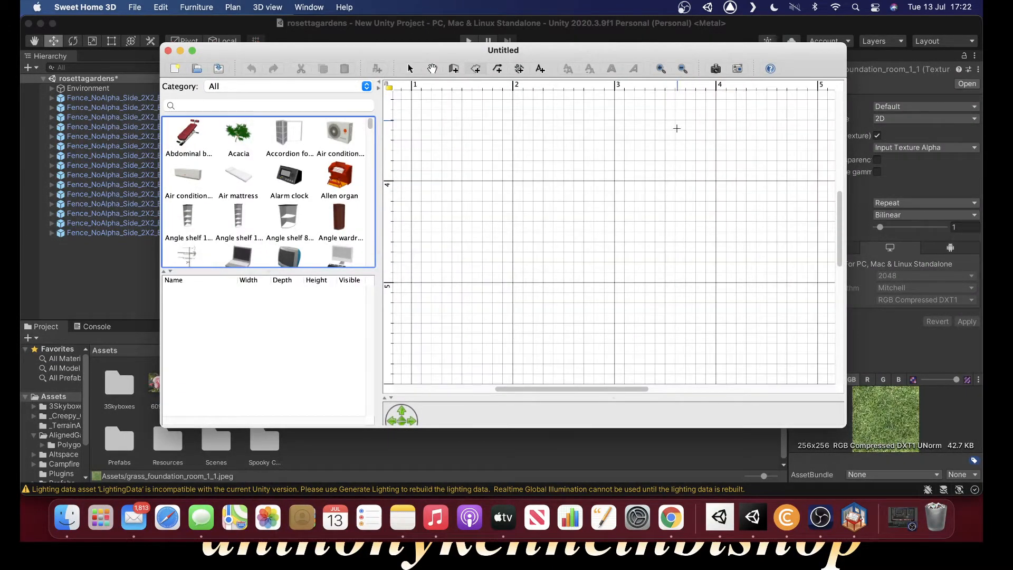
{"action": "left_click", "coordinate": [682, 69]}
{"action": "left_click", "coordinate": [682, 69]}
{"action": "left_click", "coordinate": [682, 69]}
{"action": "left_click", "coordinate": [682, 69]}
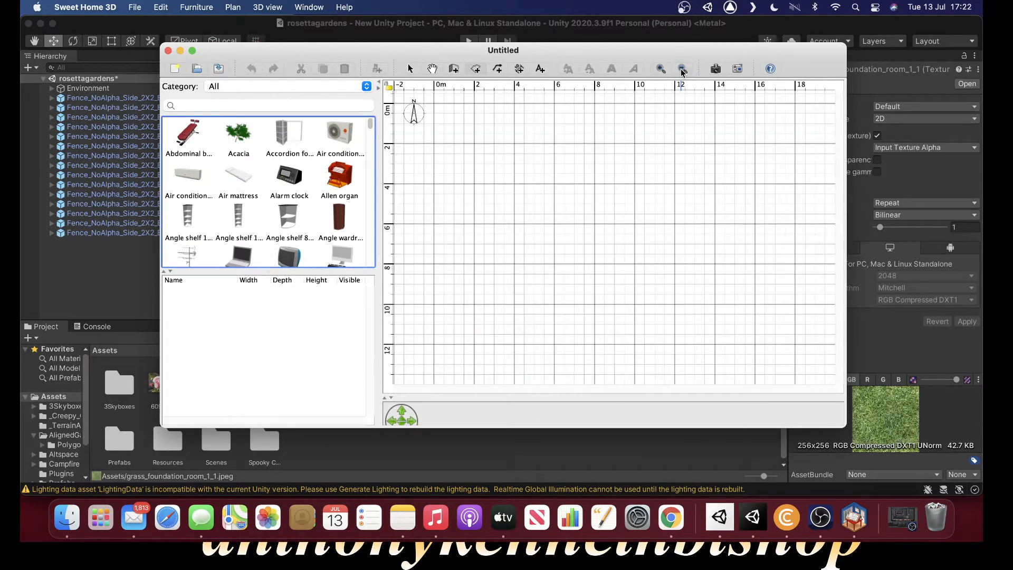
{"action": "left_click", "coordinate": [682, 69]}
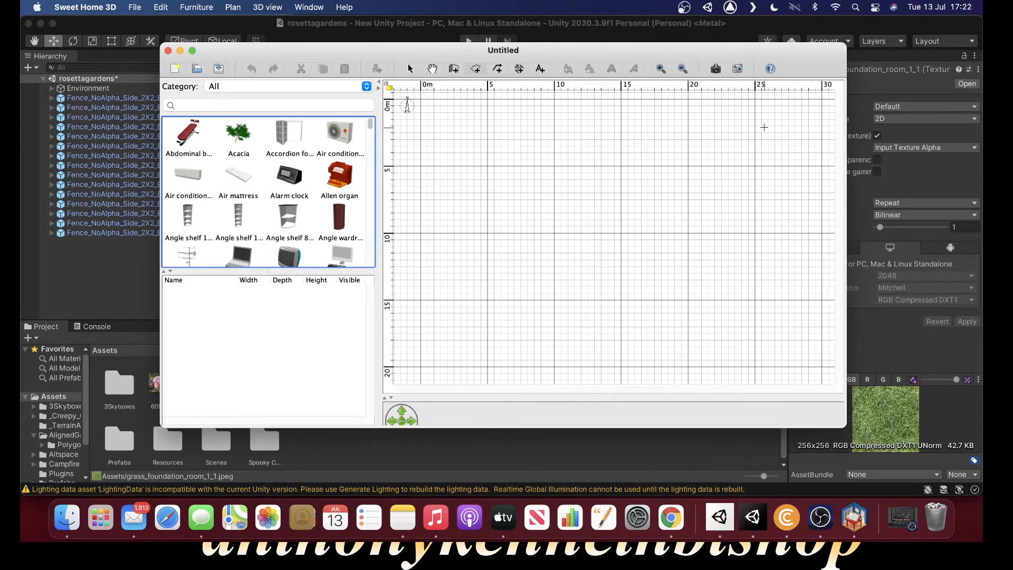
{"action": "left_click", "coordinate": [794, 101]}
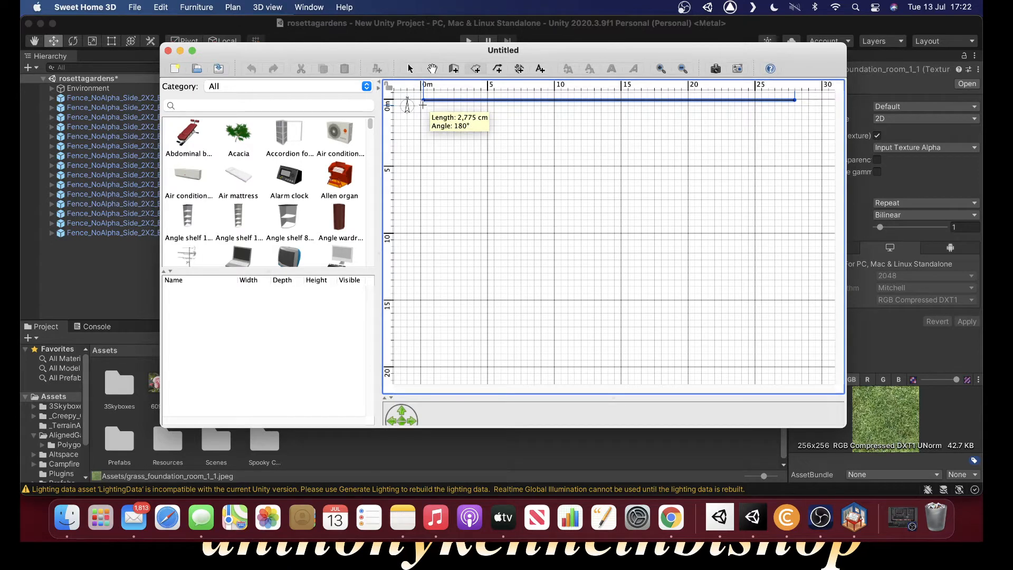
{"action": "left_click", "coordinate": [422, 102]}
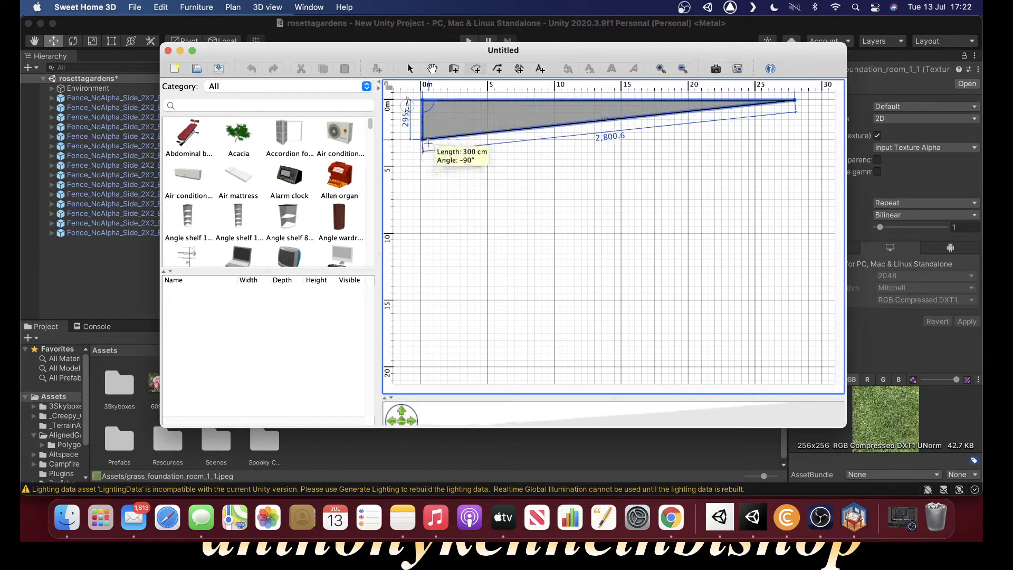
{"action": "left_click", "coordinate": [421, 366]}
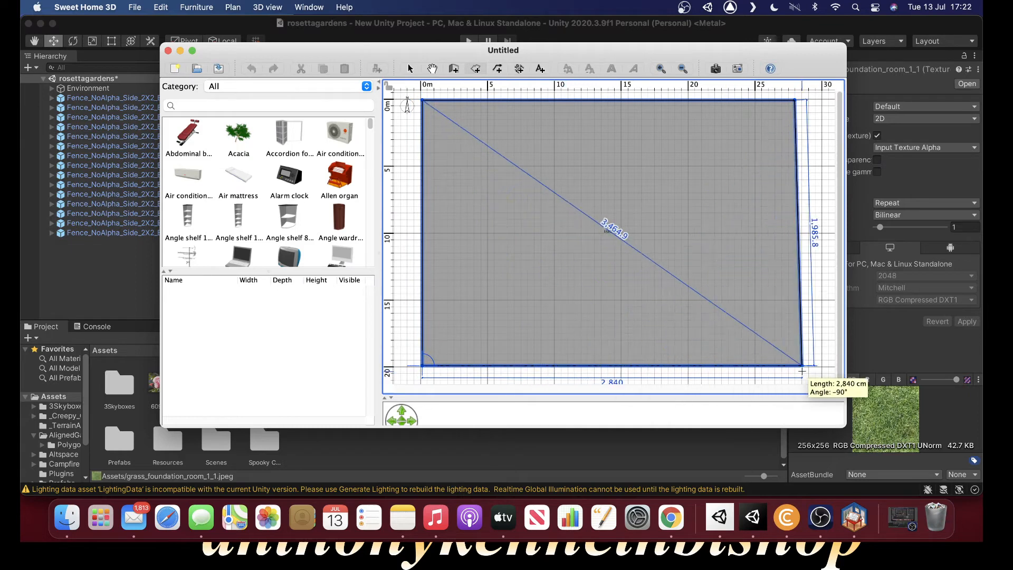
{"action": "left_click", "coordinate": [794, 365]}
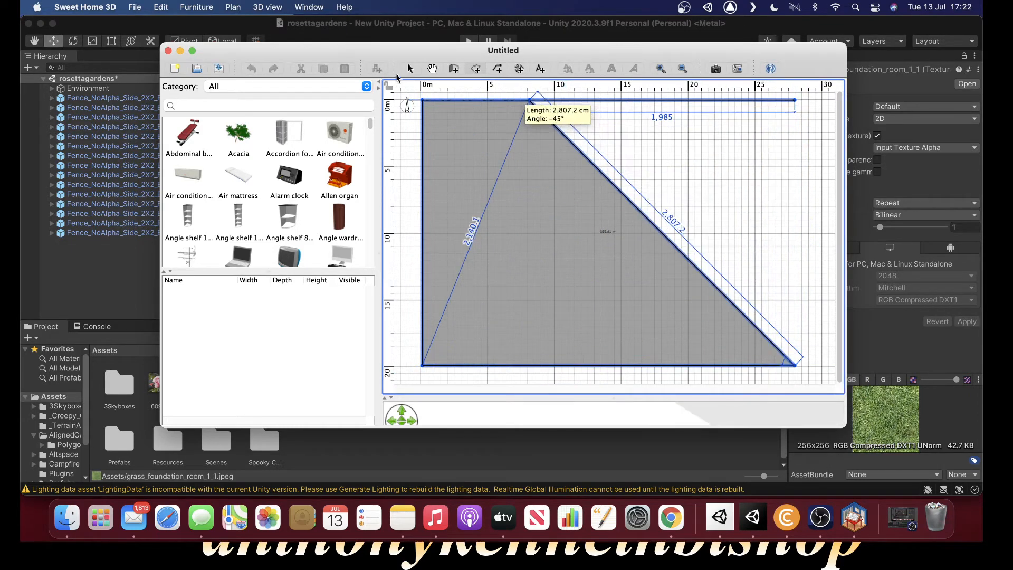
{"action": "left_click", "coordinate": [411, 69]}
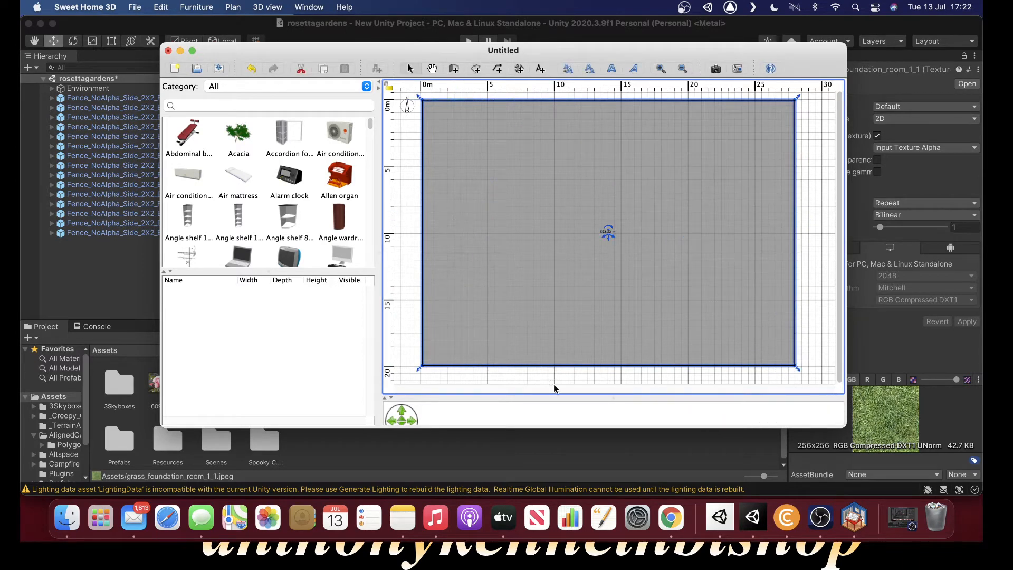
- Examine the untextured room in an enlarged 3D view, and bring the floor plan back to full size
{"action": "left_click_drag", "start_coordinate": [553, 397], "coordinate": [575, 64]}
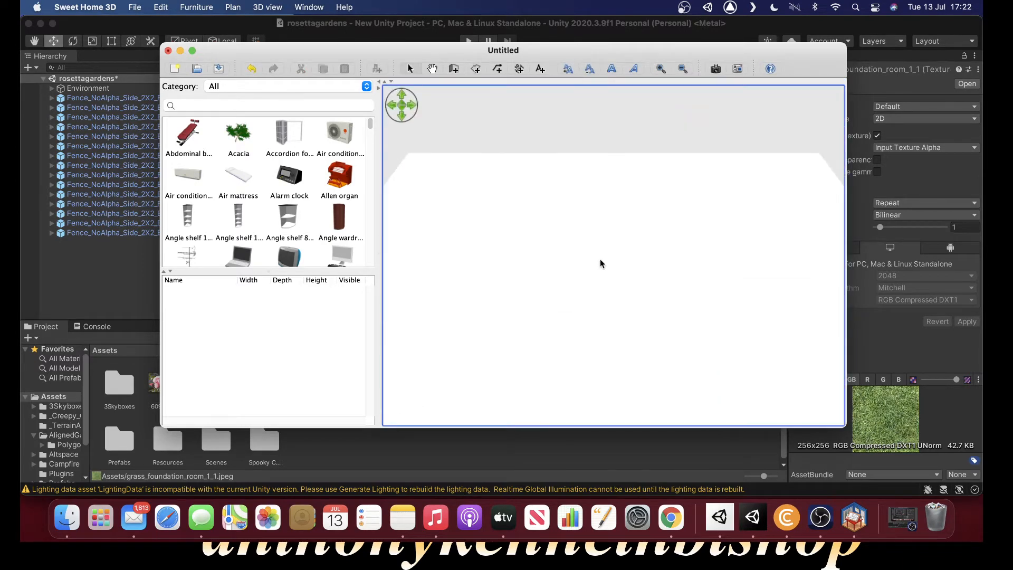
{"action": "left_click_drag", "start_coordinate": [628, 233], "coordinate": [531, 191]}
{"action": "left_click_drag", "start_coordinate": [561, 81], "coordinate": [586, 429]}
- Preview the grass textures for the room's floor and apply Floor - Grass darker
{"action": "double_click", "coordinate": [562, 211]}
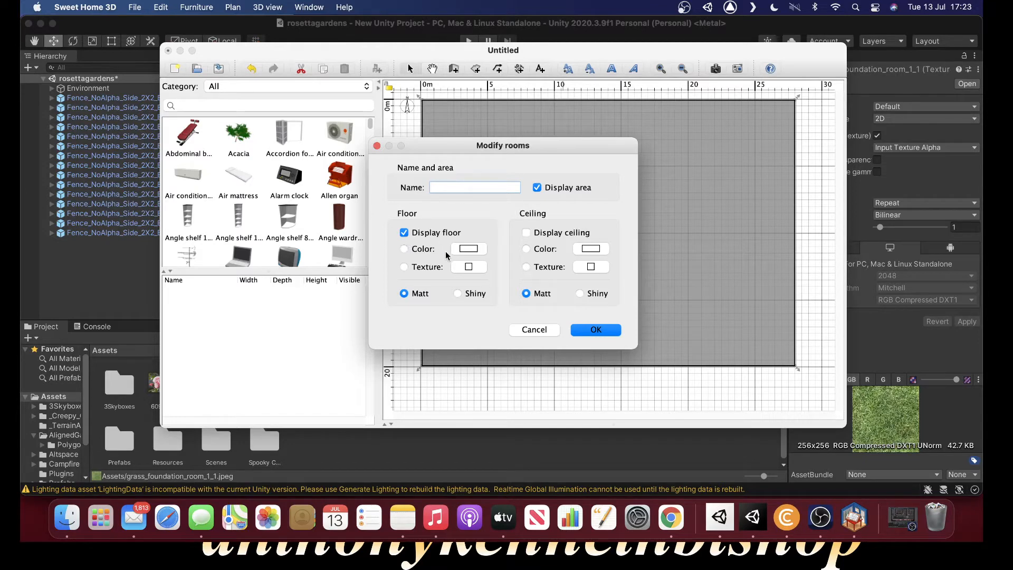
{"action": "left_click", "coordinate": [468, 268]}
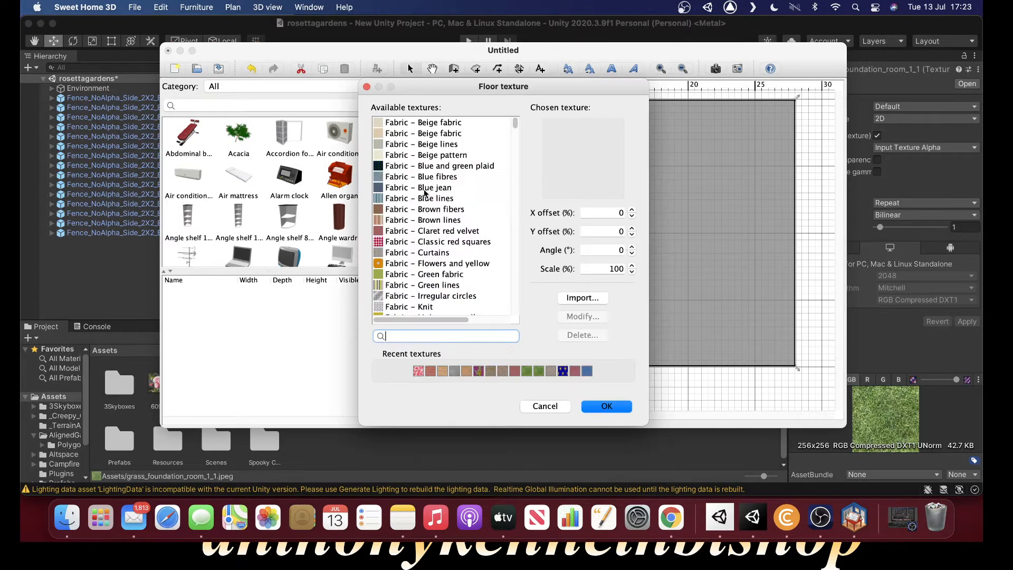
{"action": "scroll", "coordinate": [421, 178], "scroll_direction": "down", "scroll_amount": 15}
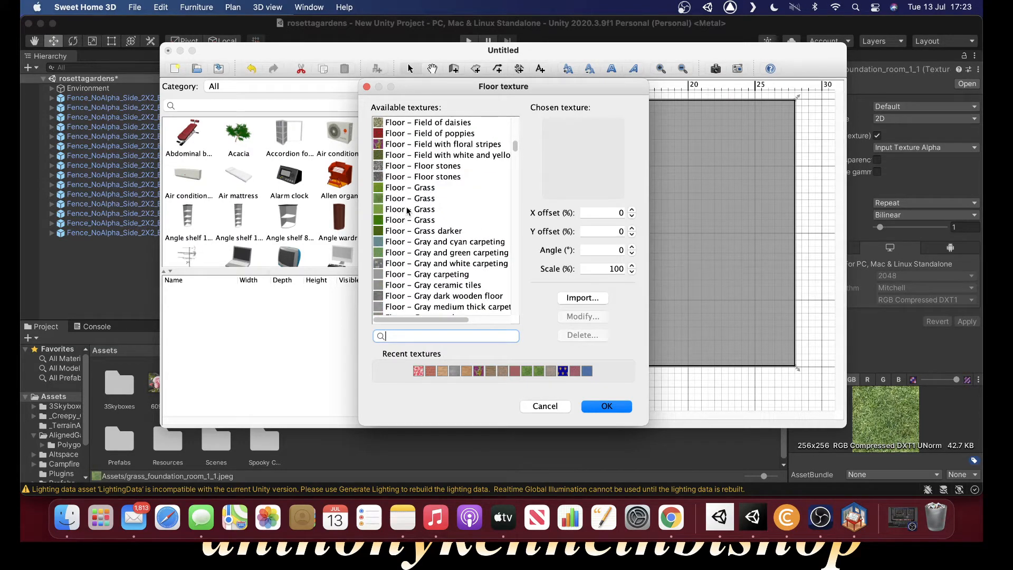
{"action": "left_click", "coordinate": [409, 187]}
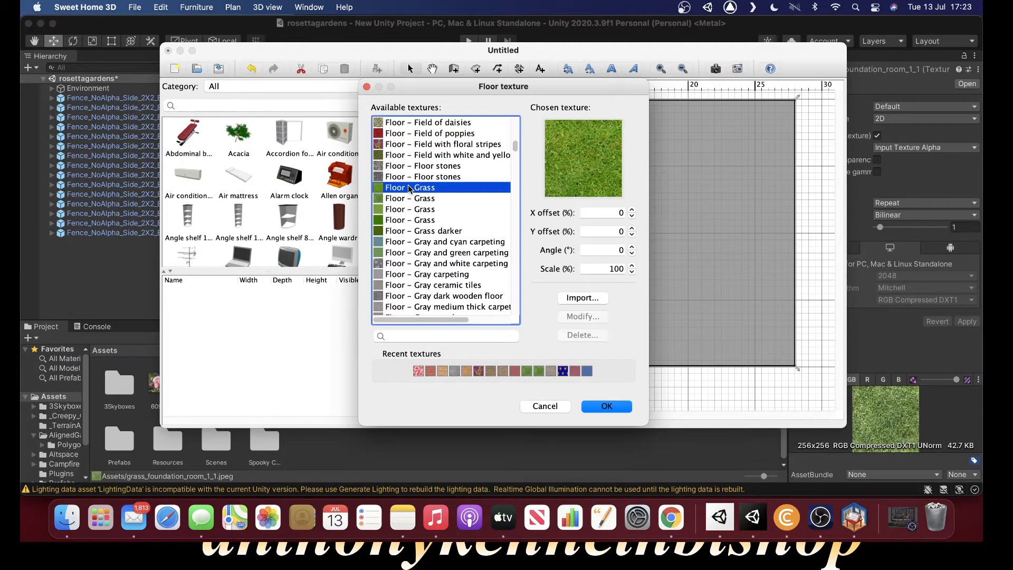
{"action": "left_click", "coordinate": [414, 198]}
{"action": "left_click", "coordinate": [414, 210]}
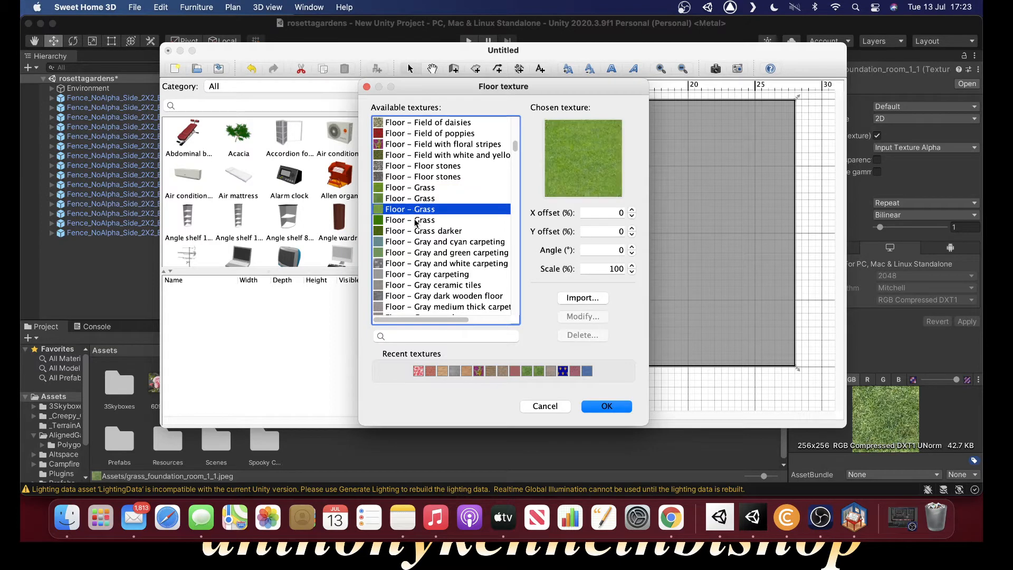
{"action": "left_click", "coordinate": [417, 220]}
{"action": "left_click", "coordinate": [420, 232]}
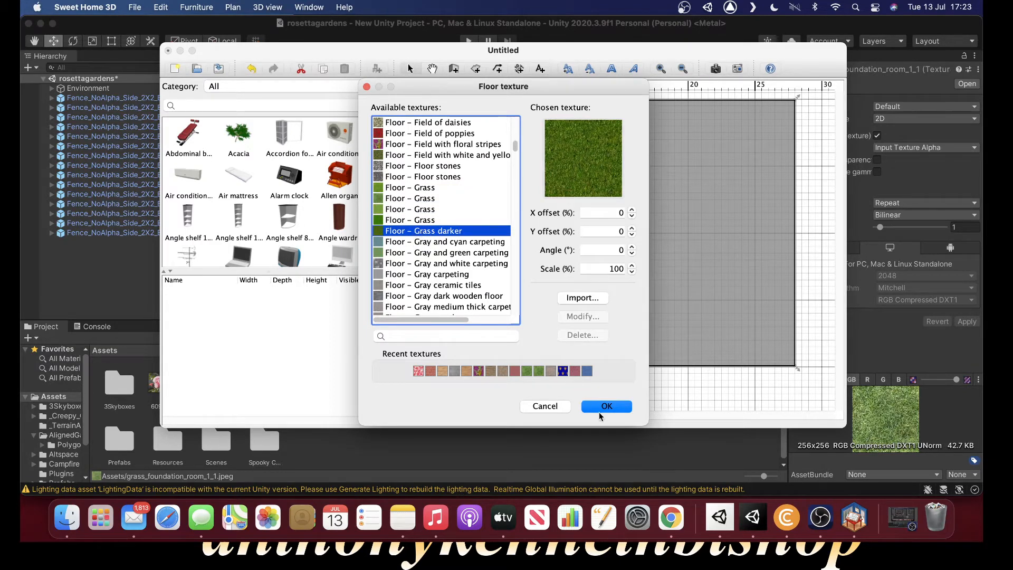
{"action": "left_click", "coordinate": [597, 406]}
{"action": "left_click", "coordinate": [595, 331]}
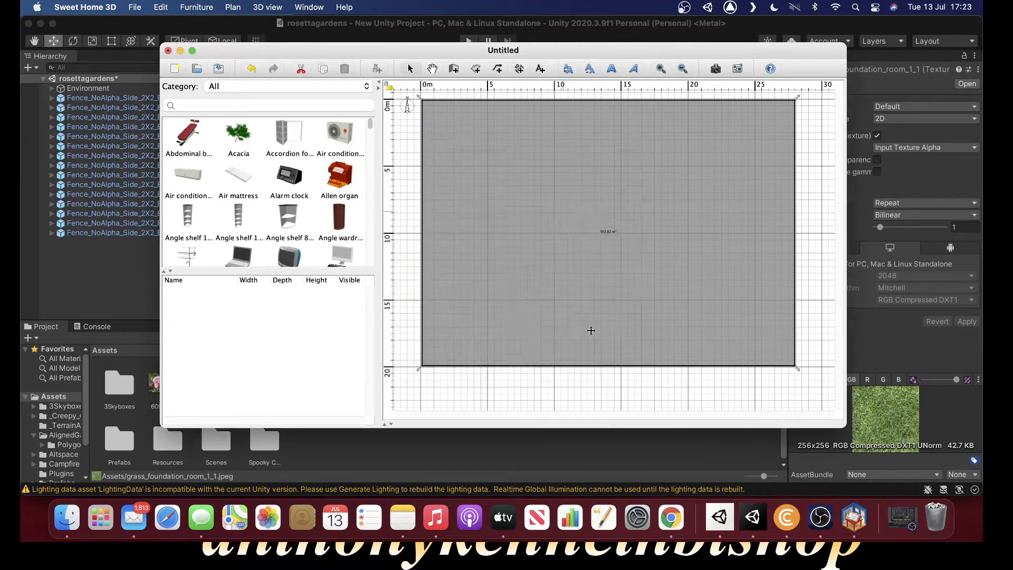
- Examine the grass-textured floor in an enlarged 3D view, and restore the floor plan's size
{"action": "left_click_drag", "start_coordinate": [631, 422], "coordinate": [629, 152]}
{"action": "left_click_drag", "start_coordinate": [651, 225], "coordinate": [696, 263]}
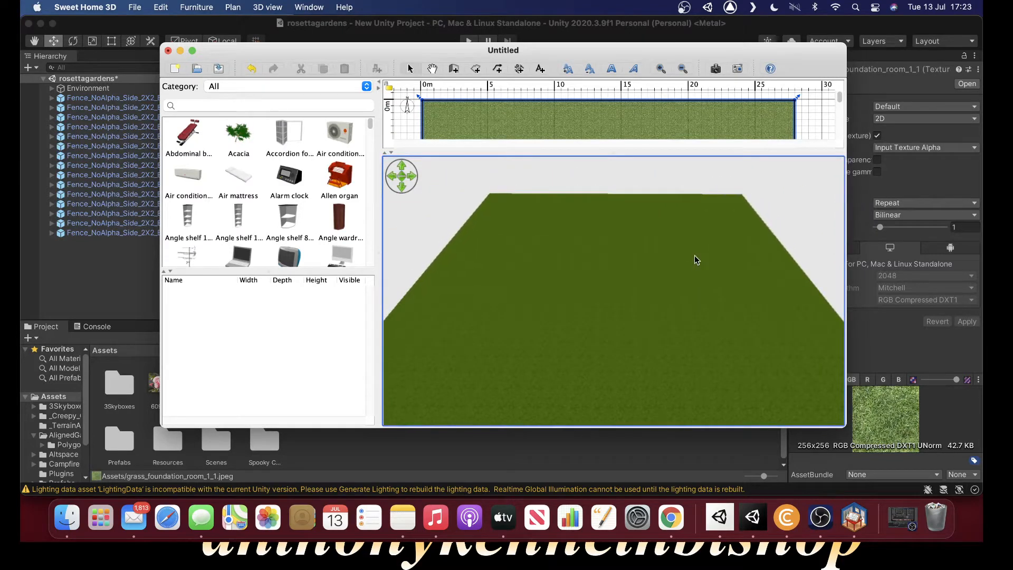
{"action": "left_click_drag", "start_coordinate": [608, 151], "coordinate": [615, 390]}
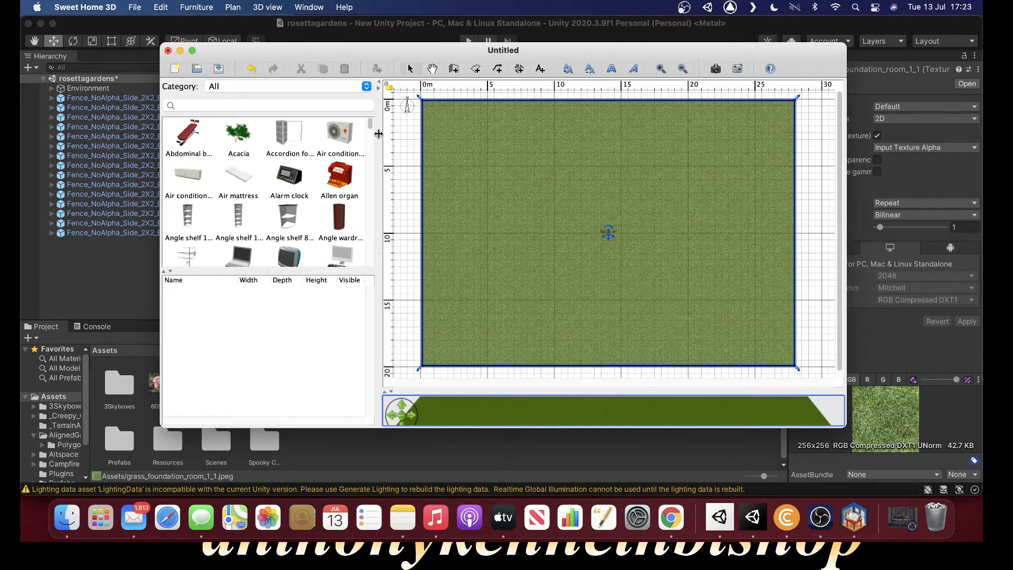
- Place an Abdominal bench from the furniture catalog near the upper-left corner of the grass room
{"action": "left_click", "coordinate": [188, 136]}
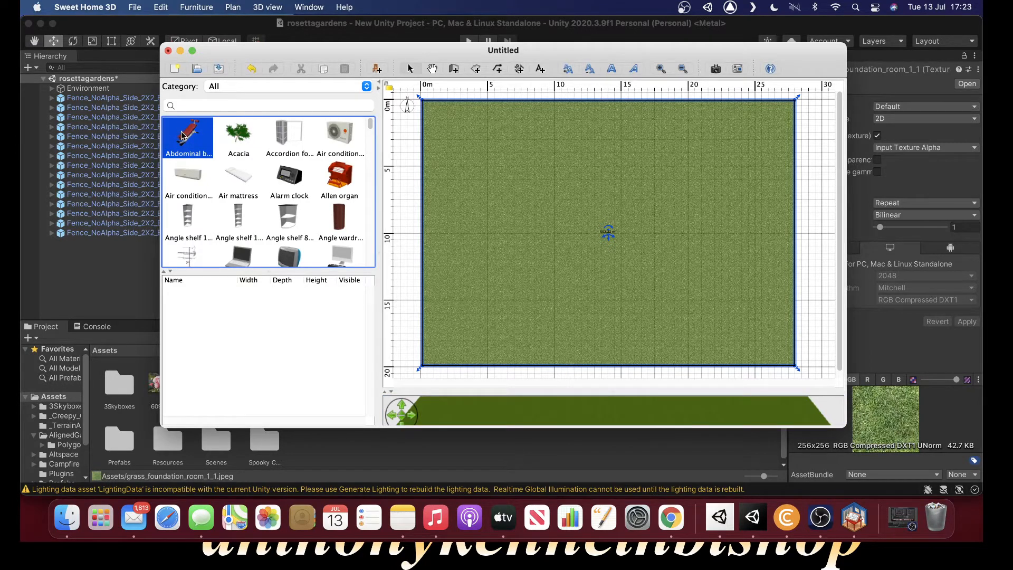
{"action": "left_click_drag", "start_coordinate": [186, 136], "coordinate": [491, 154]}
{"action": "left_click", "coordinate": [520, 398]}
- View the bench on the grass from several angles and distances in 3D, and return to the floor plan
{"action": "left_click_drag", "start_coordinate": [522, 391], "coordinate": [533, 116]}
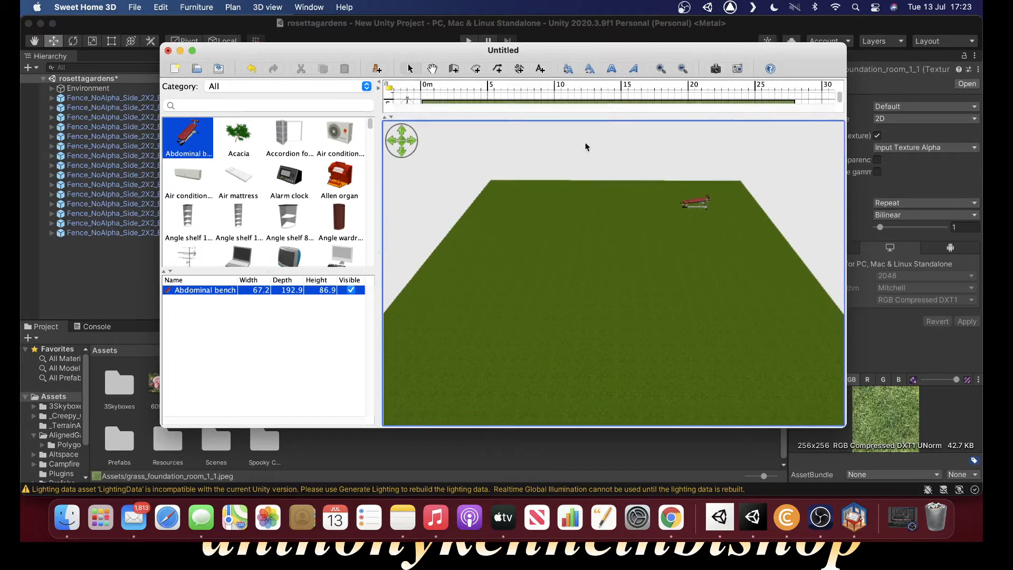
{"action": "left_click_drag", "start_coordinate": [582, 217], "coordinate": [673, 160]}
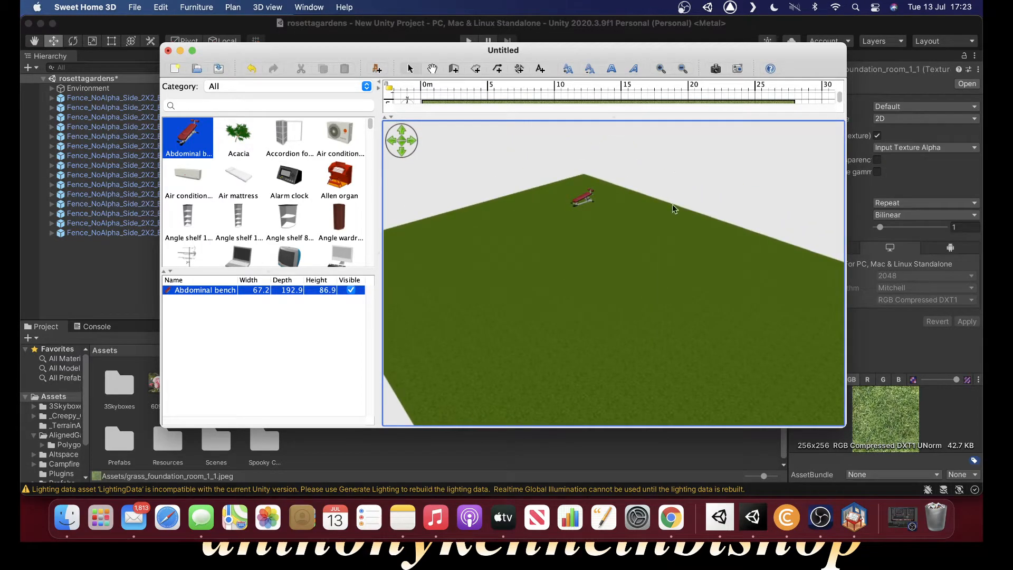
{"action": "scroll", "coordinate": [618, 216], "scroll_direction": "down", "scroll_amount": 5}
{"action": "scroll", "coordinate": [630, 240], "scroll_direction": "up", "scroll_amount": 5}
{"action": "scroll", "coordinate": [592, 143], "scroll_direction": "down", "scroll_amount": 1}
{"action": "left_click_drag", "start_coordinate": [597, 158], "coordinate": [661, 220]}
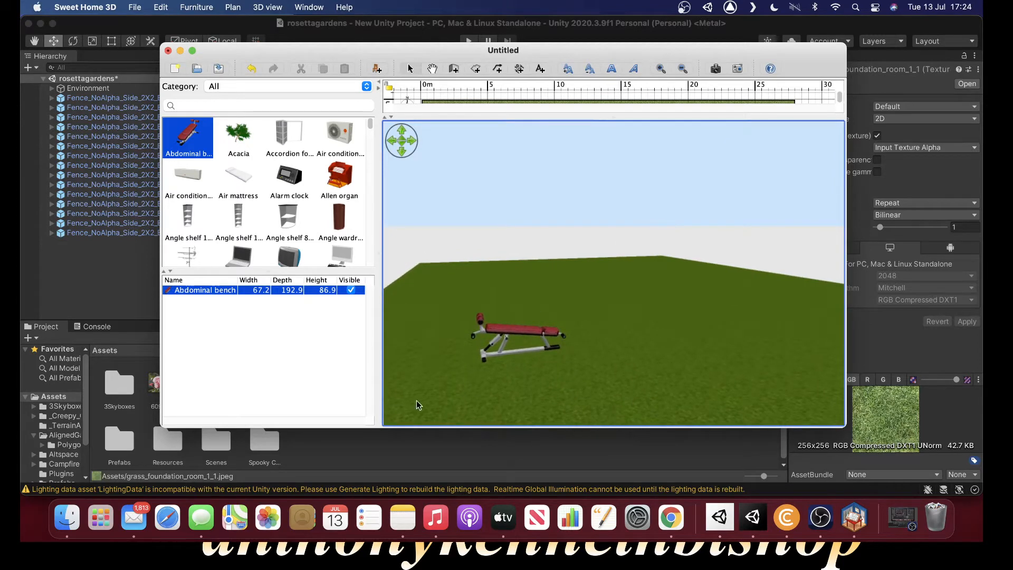
{"action": "mouse_move", "coordinate": [473, 352]}
{"action": "left_mouse_down"}
{"action": "mouse_move", "coordinate": [444, 352]}
{"action": "mouse_move", "coordinate": [525, 360]}
{"action": "mouse_move", "coordinate": [509, 337]}
{"action": "mouse_move", "coordinate": [503, 353]}
{"action": "mouse_move", "coordinate": [455, 359]}
{"action": "mouse_move", "coordinate": [478, 363]}
{"action": "left_mouse_up"}
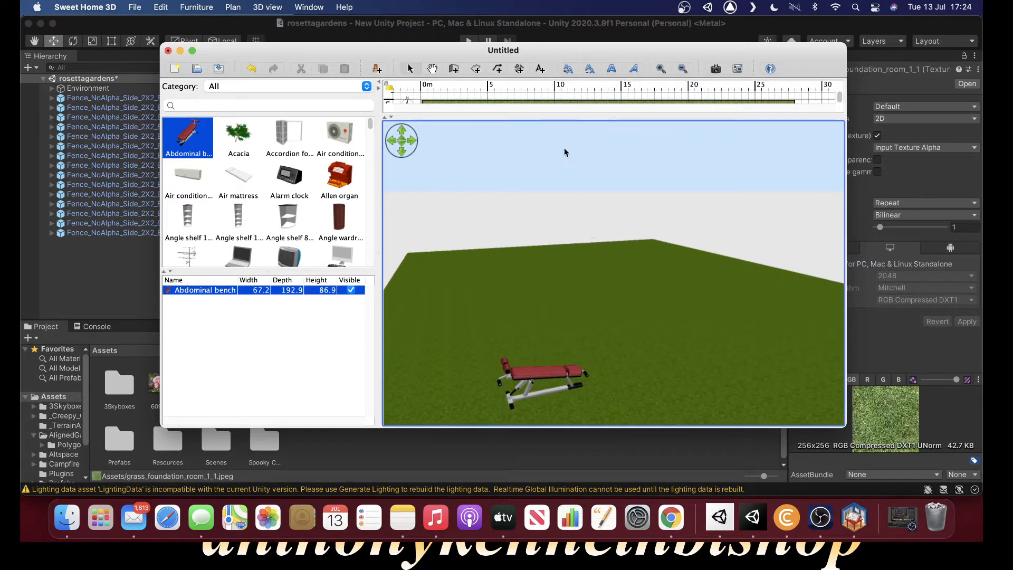
{"action": "left_click_drag", "start_coordinate": [568, 117], "coordinate": [633, 403]}
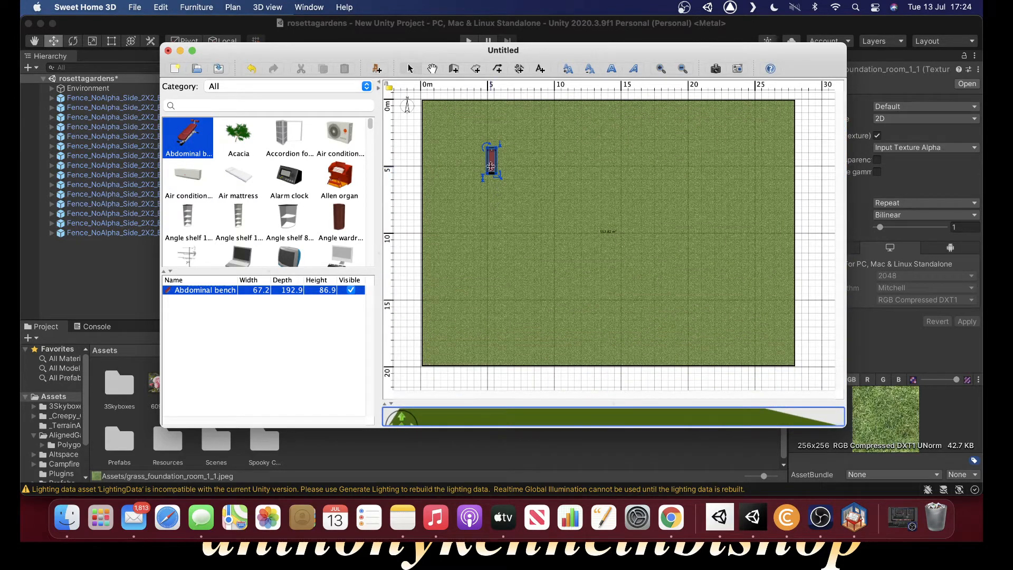
- Delete the abdominal bench from the floor plan
{"action": "right_click", "coordinate": [488, 160]}
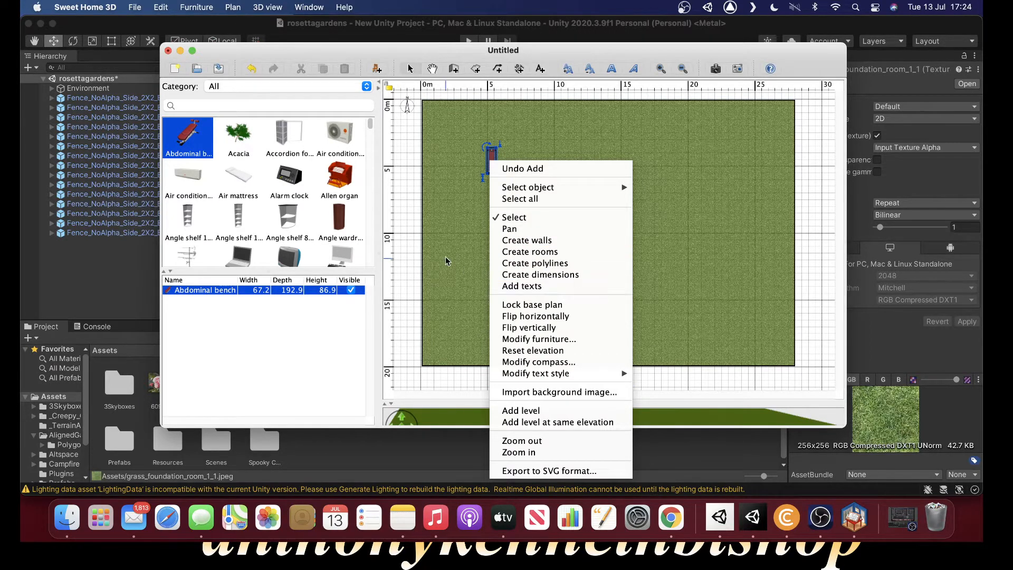
{"action": "left_click", "coordinate": [520, 286]}
{"action": "left_click", "coordinate": [491, 159]}
{"action": "key", "text": "Delete"}
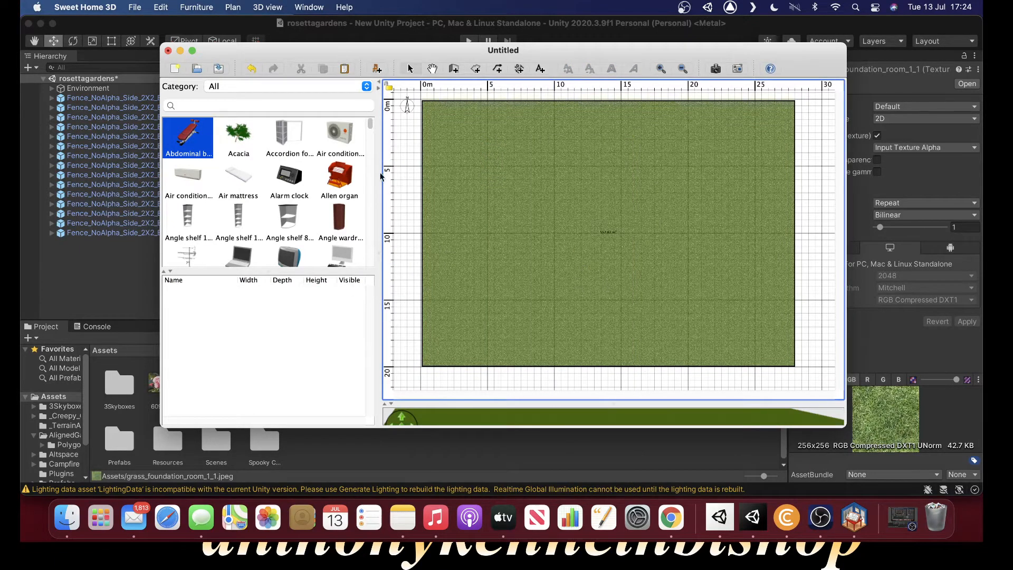
- Draw a square room about 995 by 1,000 cm inside the grass room, and finish the room drawing
{"action": "left_click", "coordinate": [475, 70]}
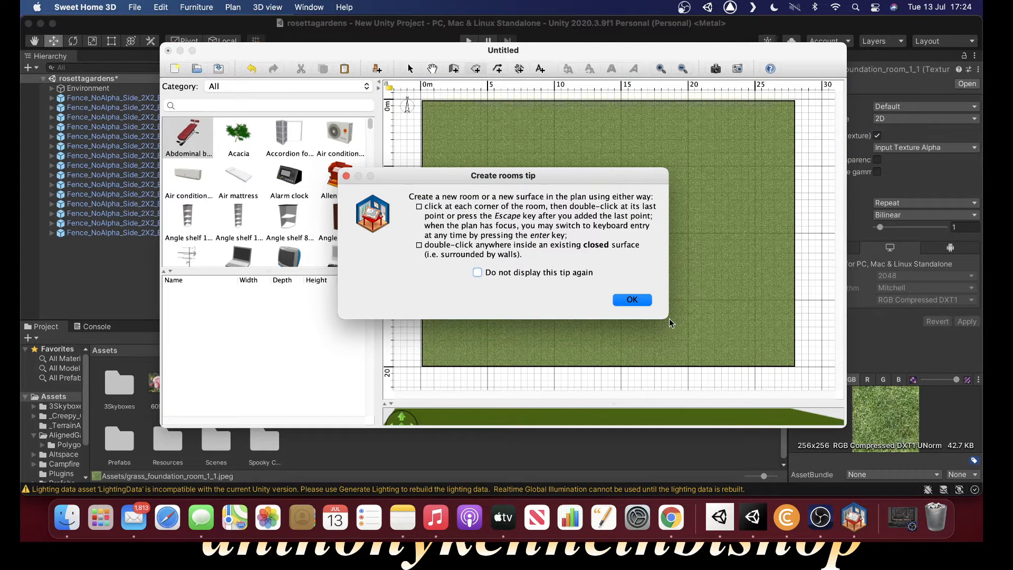
{"action": "left_click", "coordinate": [632, 299]}
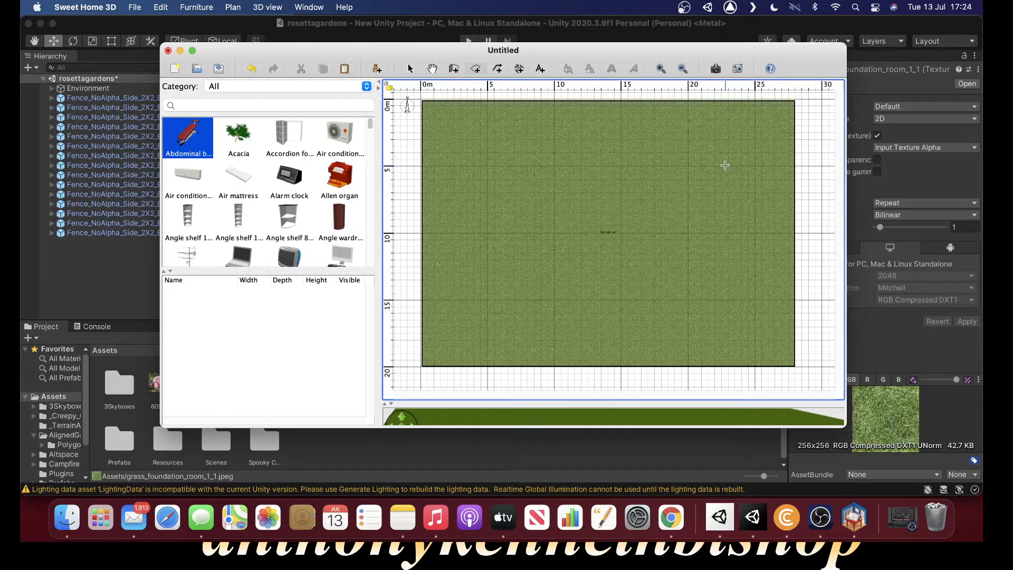
{"action": "left_click", "coordinate": [660, 69]}
{"action": "left_click", "coordinate": [661, 69]}
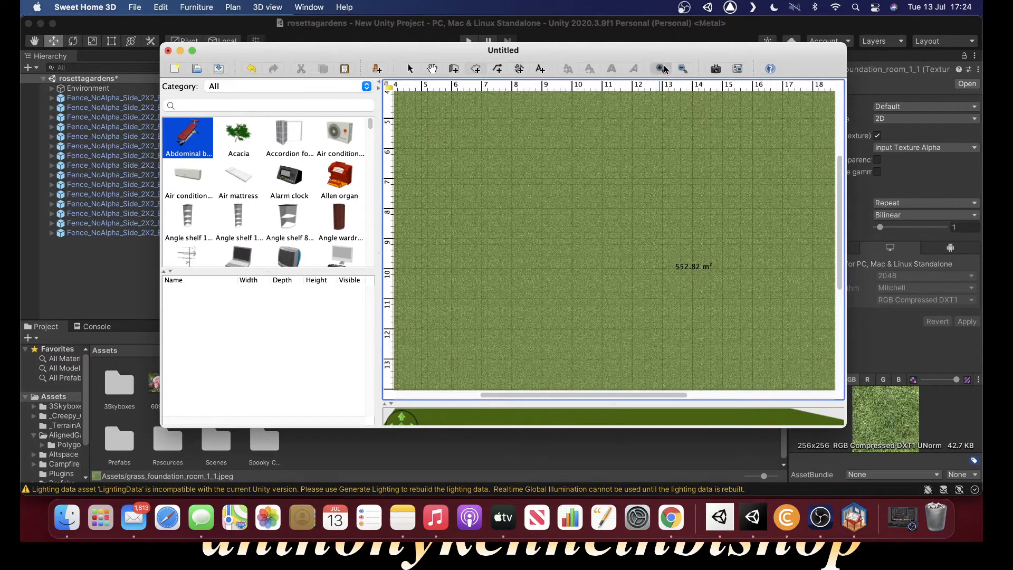
{"action": "left_click", "coordinate": [662, 69]}
{"action": "left_click", "coordinate": [683, 69]}
{"action": "left_click", "coordinate": [682, 69]}
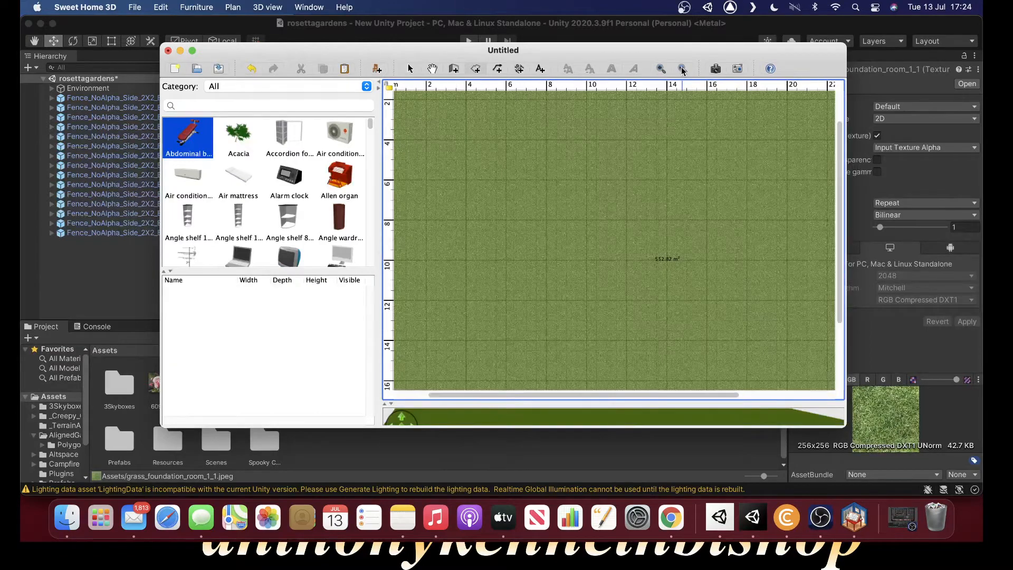
{"action": "left_click", "coordinate": [746, 141]}
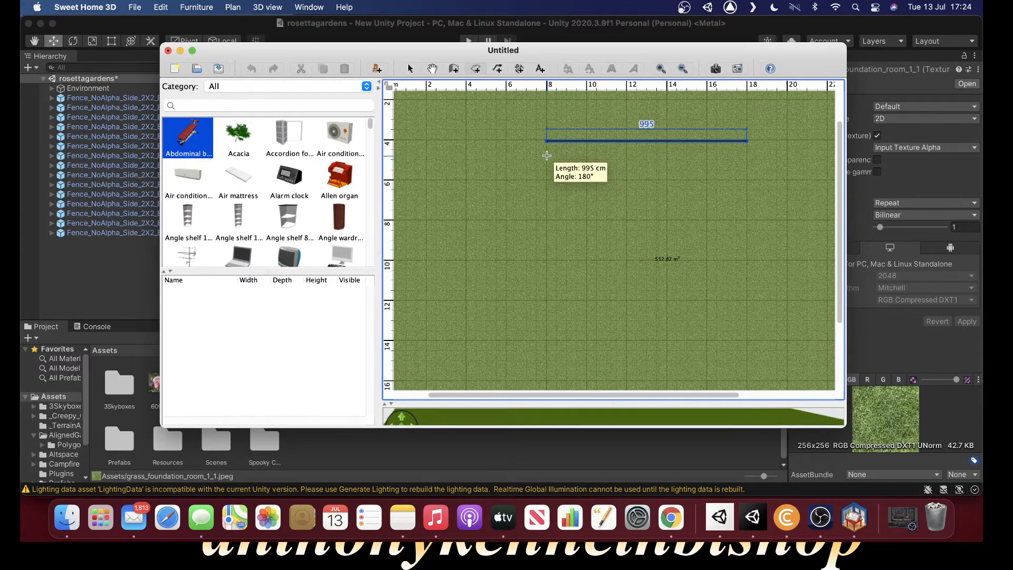
{"action": "left_click", "coordinate": [547, 155]}
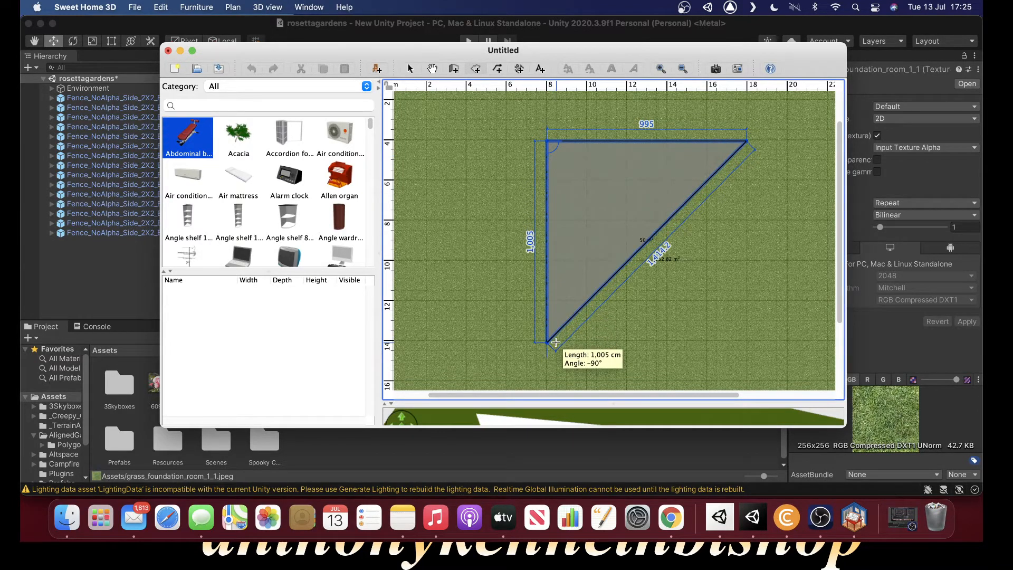
{"action": "left_click", "coordinate": [556, 341]}
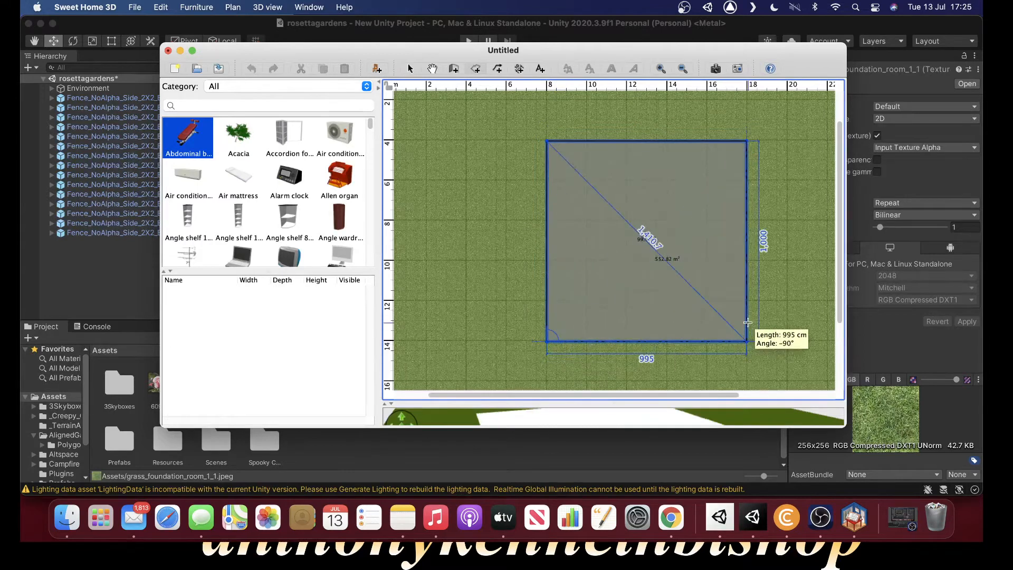
{"action": "left_click", "coordinate": [747, 341]}
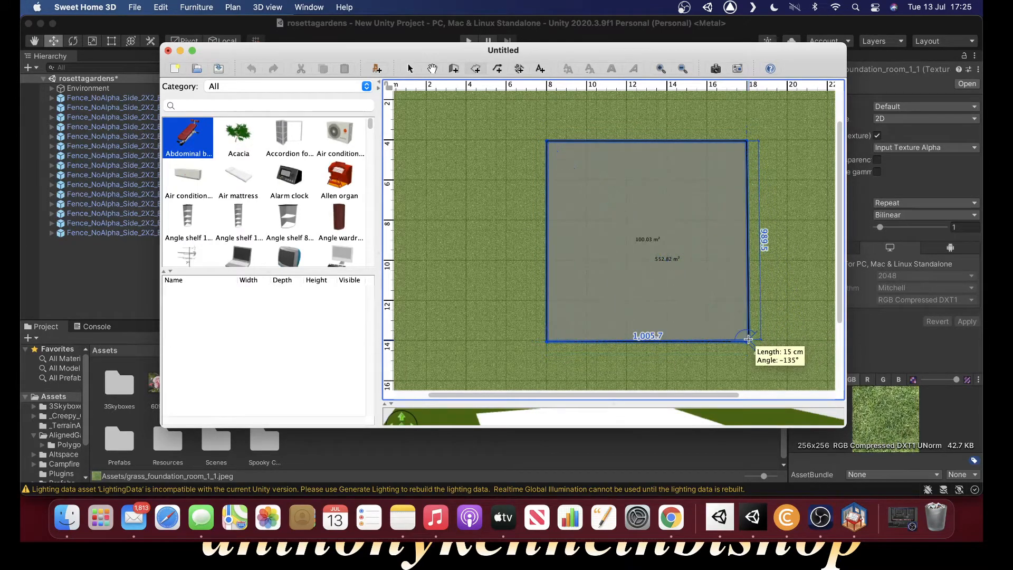
{"action": "left_click", "coordinate": [749, 239]}
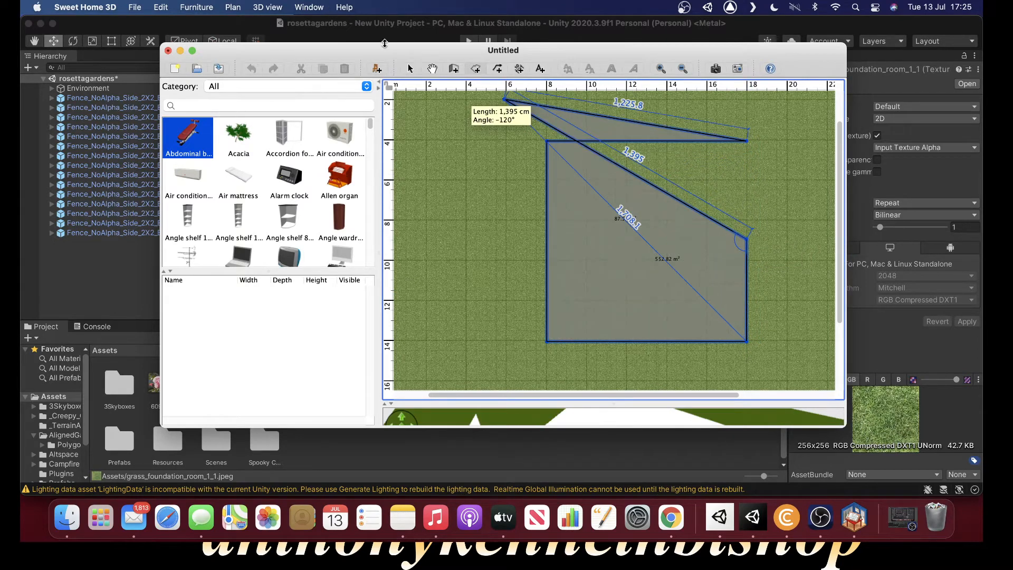
{"action": "left_click", "coordinate": [411, 69]}
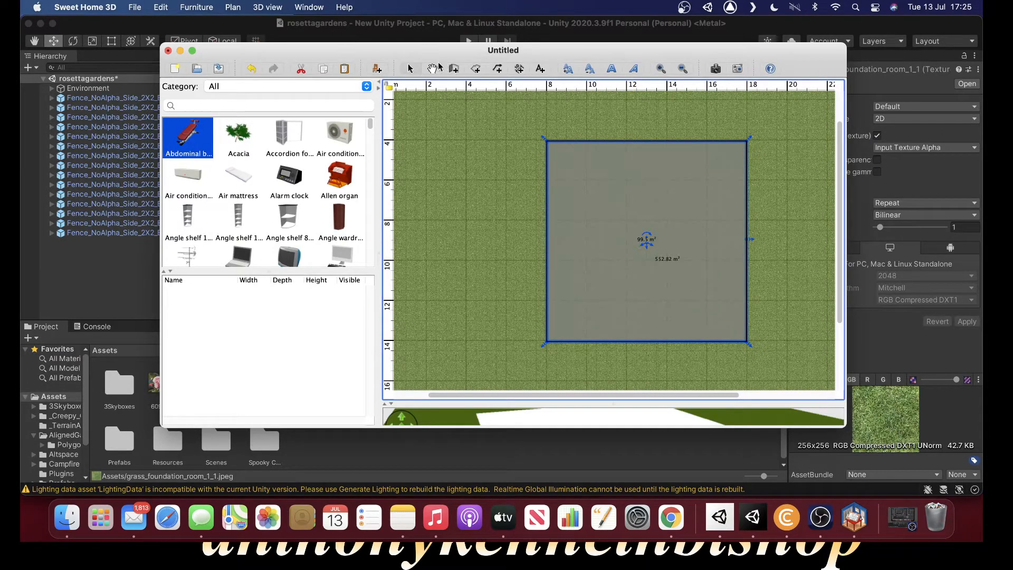
- Build 7.5 cm thick walls along all four sides of the inner room, plus a diagonal wall from its upper-right to lower-left corner
{"action": "left_click", "coordinate": [457, 72]}
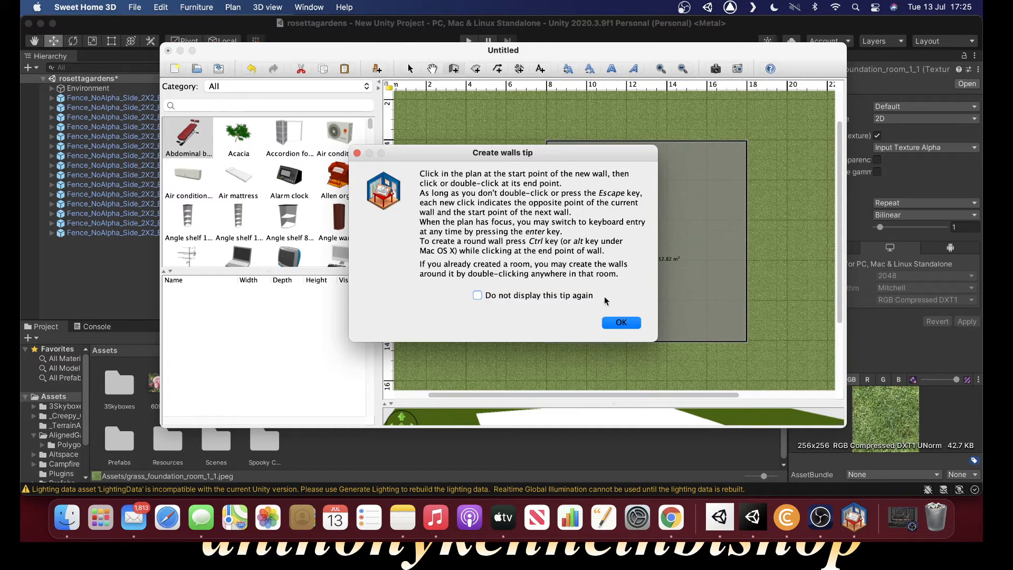
{"action": "left_click", "coordinate": [620, 323]}
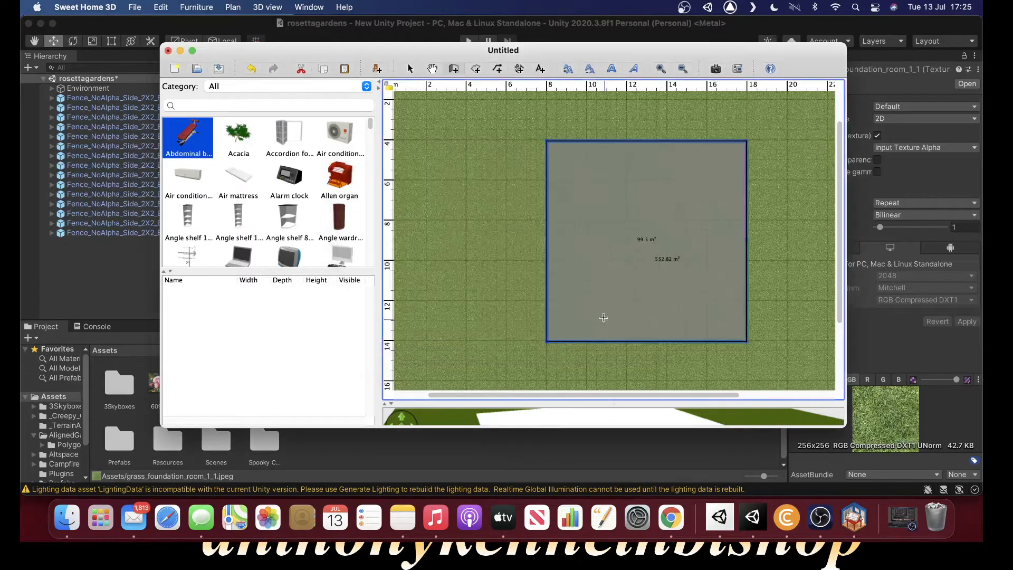
{"action": "left_click", "coordinate": [746, 141]}
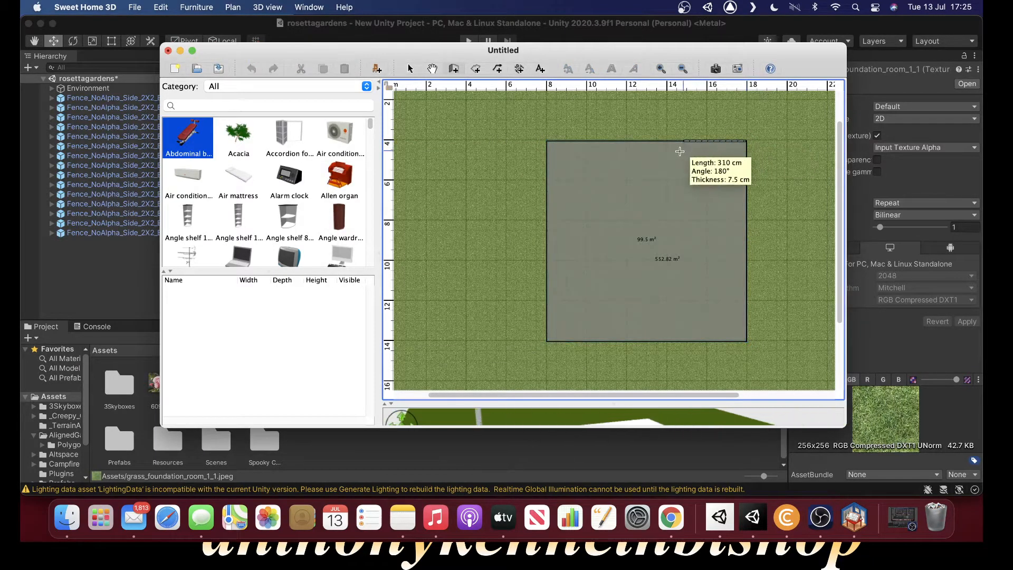
{"action": "left_click", "coordinate": [546, 141]}
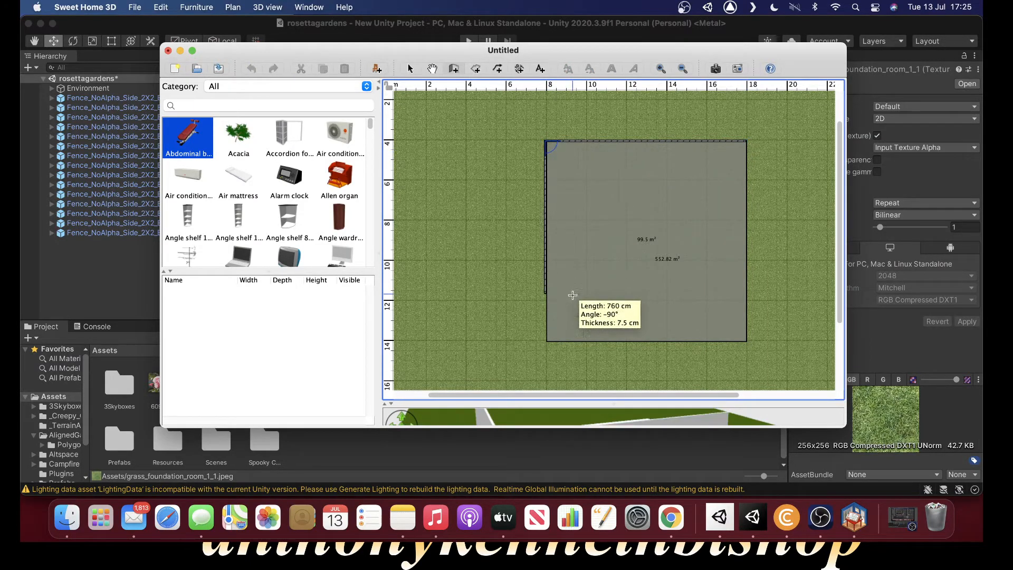
{"action": "left_click", "coordinate": [579, 342]}
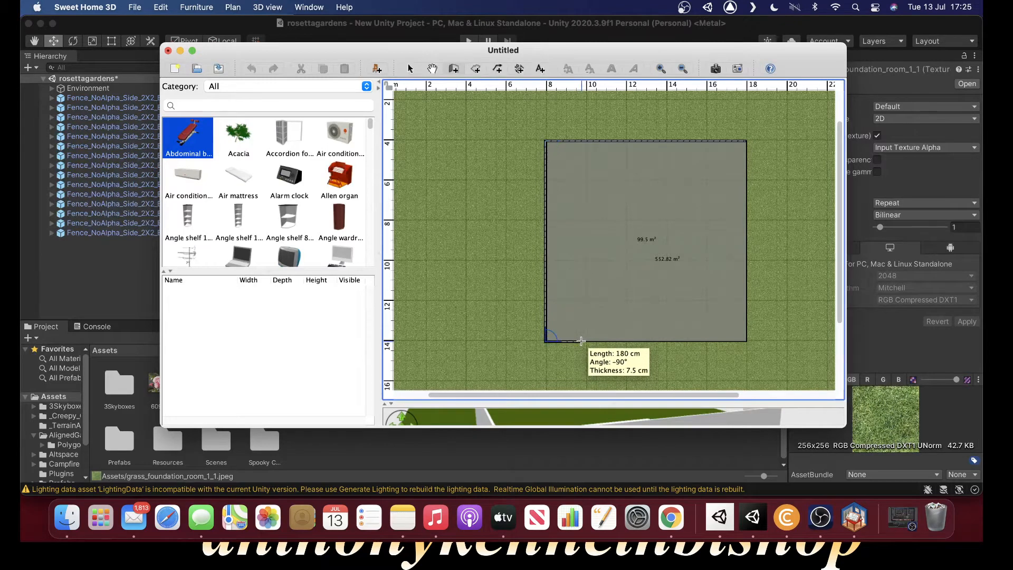
{"action": "left_click", "coordinate": [744, 344]}
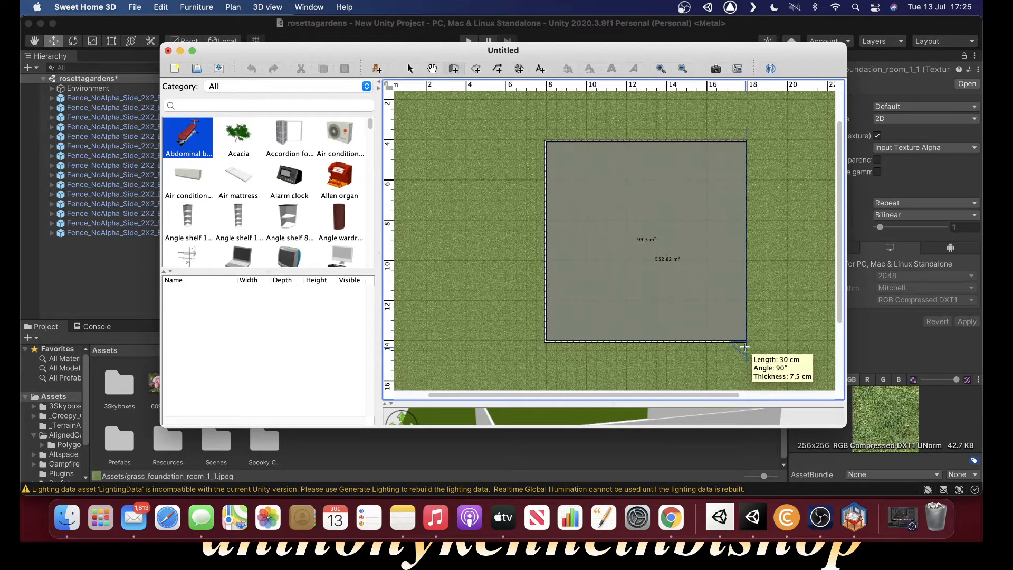
{"action": "left_click", "coordinate": [746, 140]}
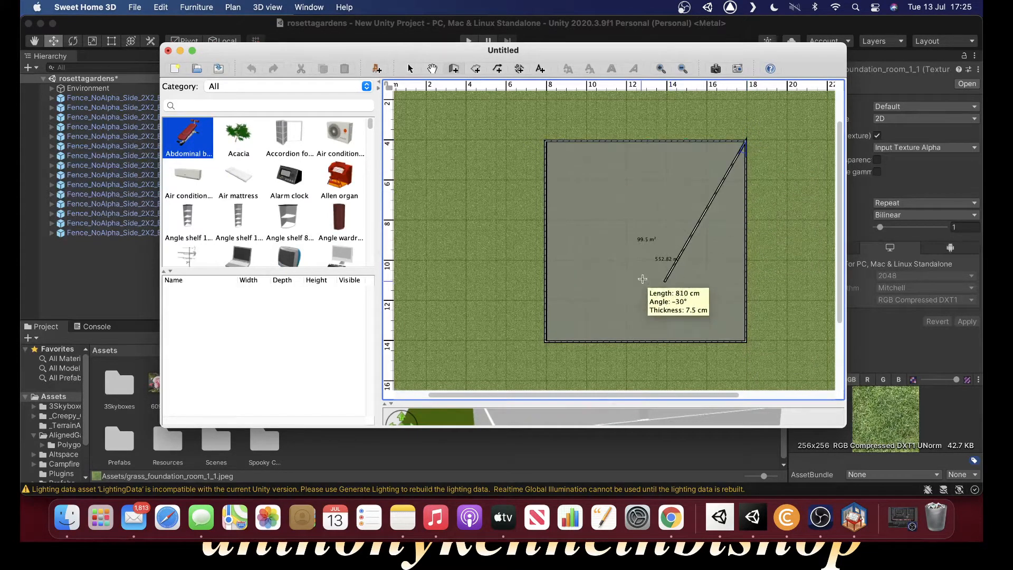
{"action": "left_click", "coordinate": [546, 353]}
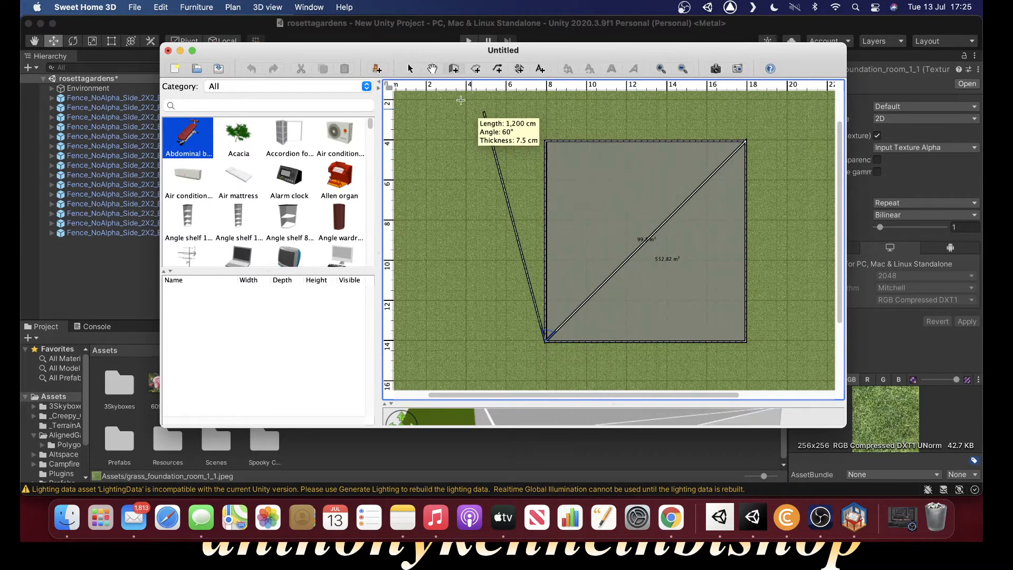
{"action": "left_click", "coordinate": [410, 69]}
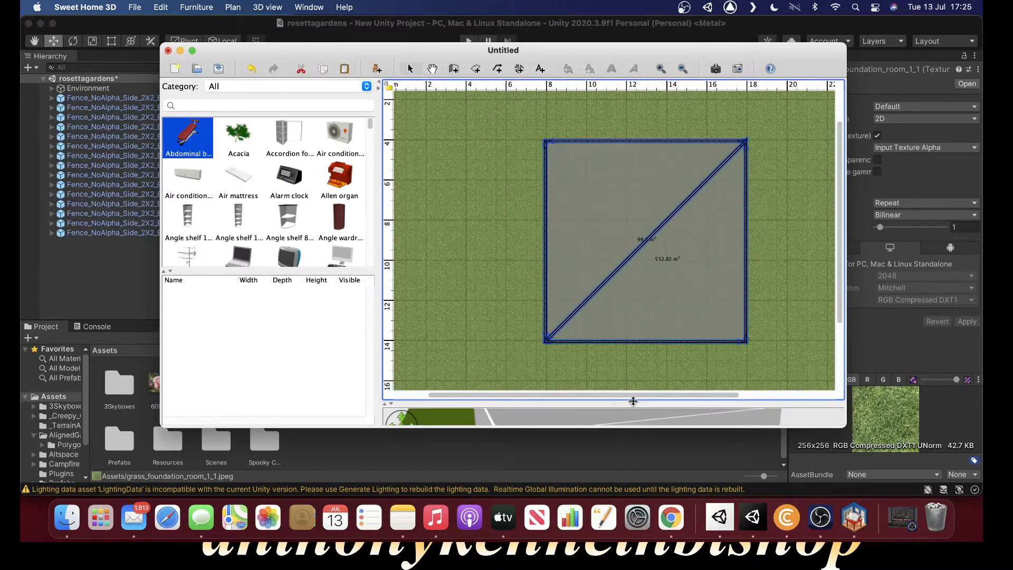
- Examine the walled inner room in an enlarged 3D view, and restore the floor plan's size
{"action": "left_click_drag", "start_coordinate": [632, 401], "coordinate": [665, 82]}
{"action": "left_click_drag", "start_coordinate": [676, 179], "coordinate": [602, 268]}
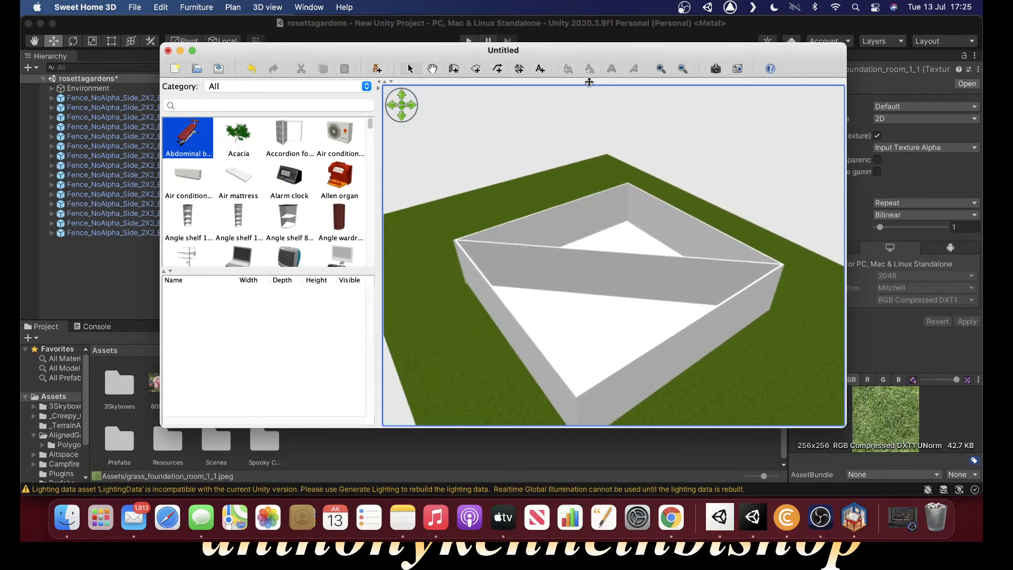
{"action": "left_click_drag", "start_coordinate": [589, 82], "coordinate": [660, 422]}
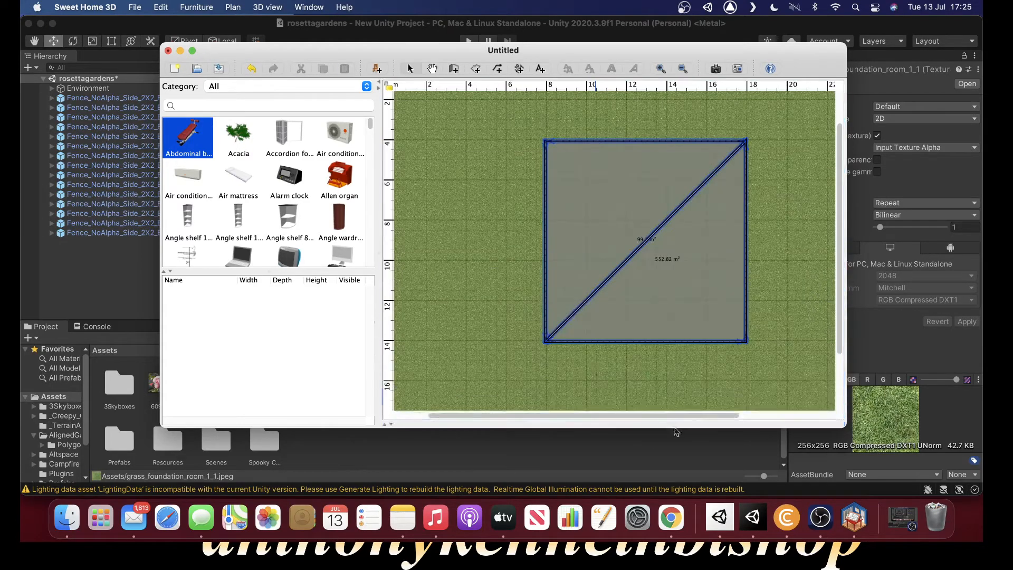
{"action": "double_click", "coordinate": [650, 341]}
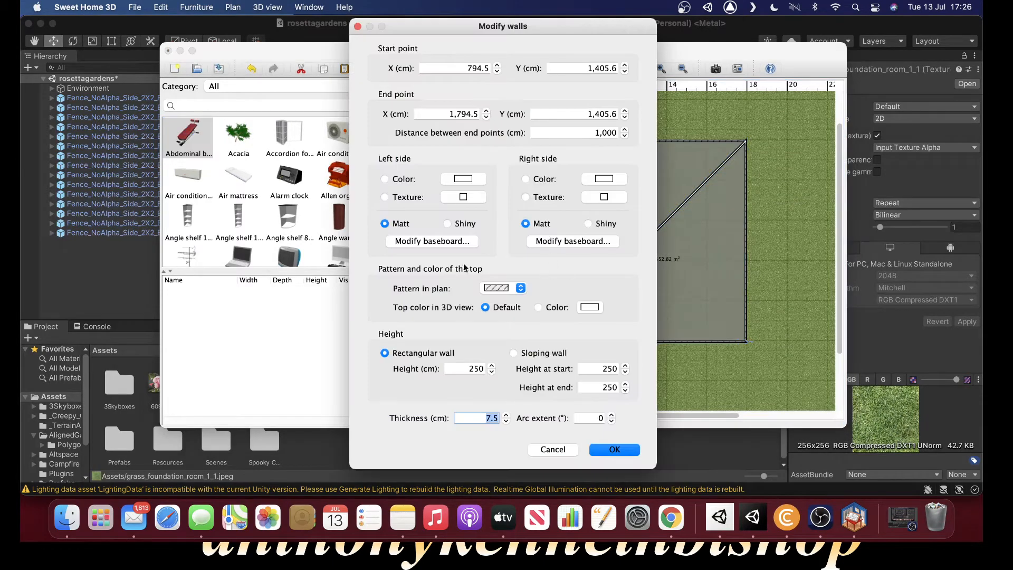
{"action": "left_click", "coordinate": [605, 197]}
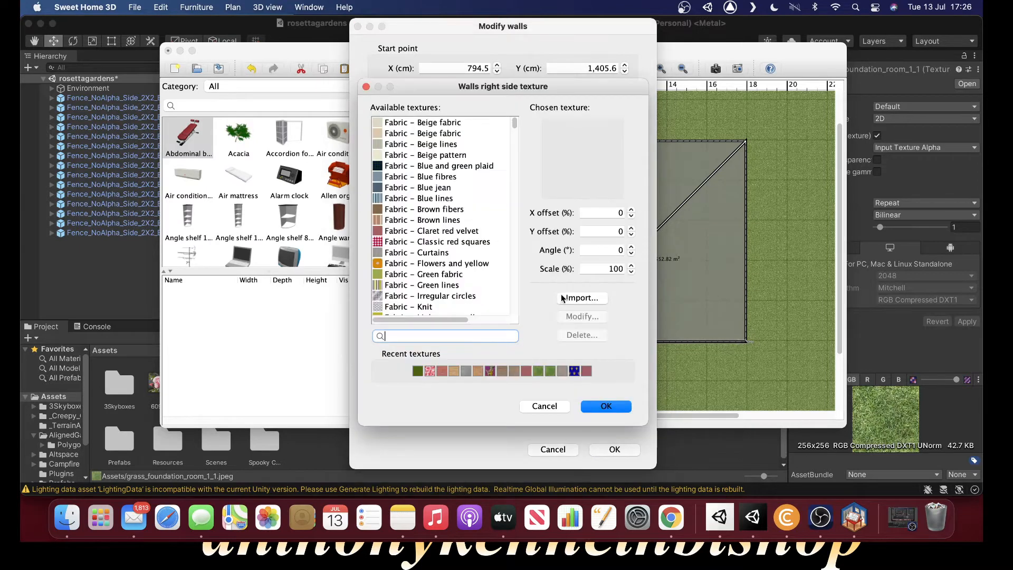
{"action": "scroll", "coordinate": [414, 207], "scroll_direction": "down", "scroll_amount": 5}
{"action": "scroll", "coordinate": [417, 209], "scroll_direction": "down", "scroll_amount": 2}
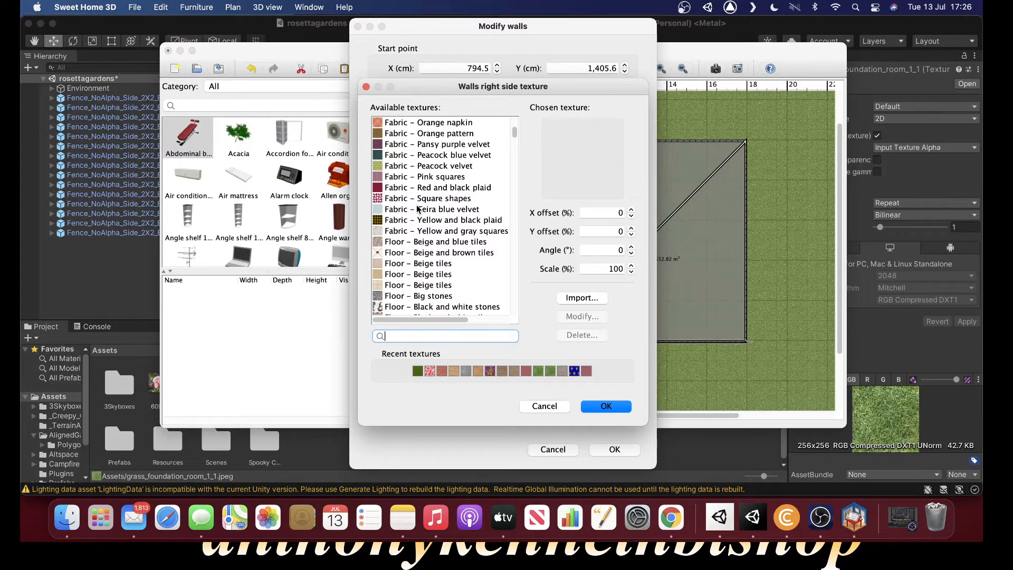
{"action": "scroll", "coordinate": [417, 209], "scroll_direction": "down", "scroll_amount": 2}
{"action": "left_click", "coordinate": [536, 408]}
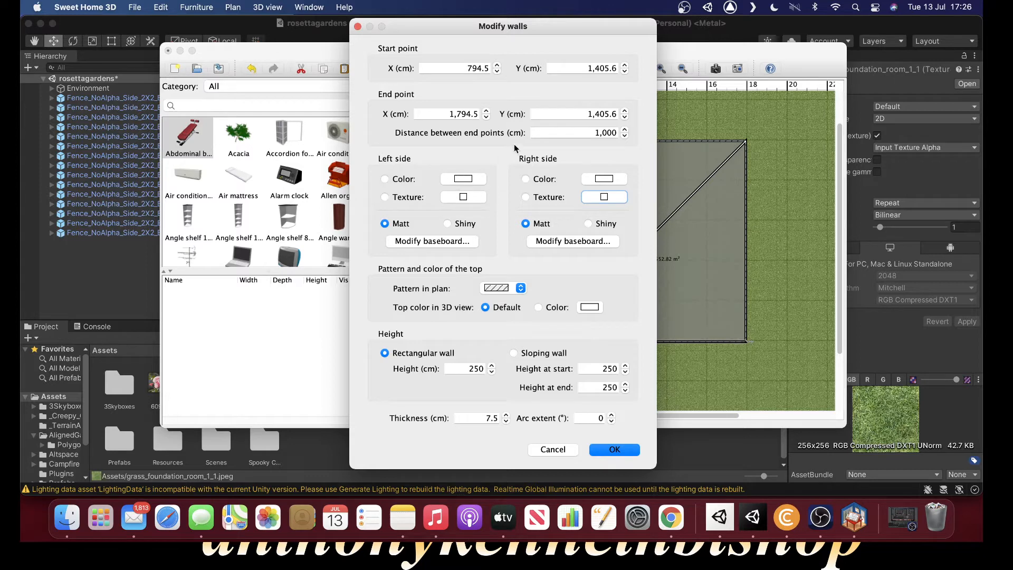
{"action": "left_click", "coordinate": [553, 449]}
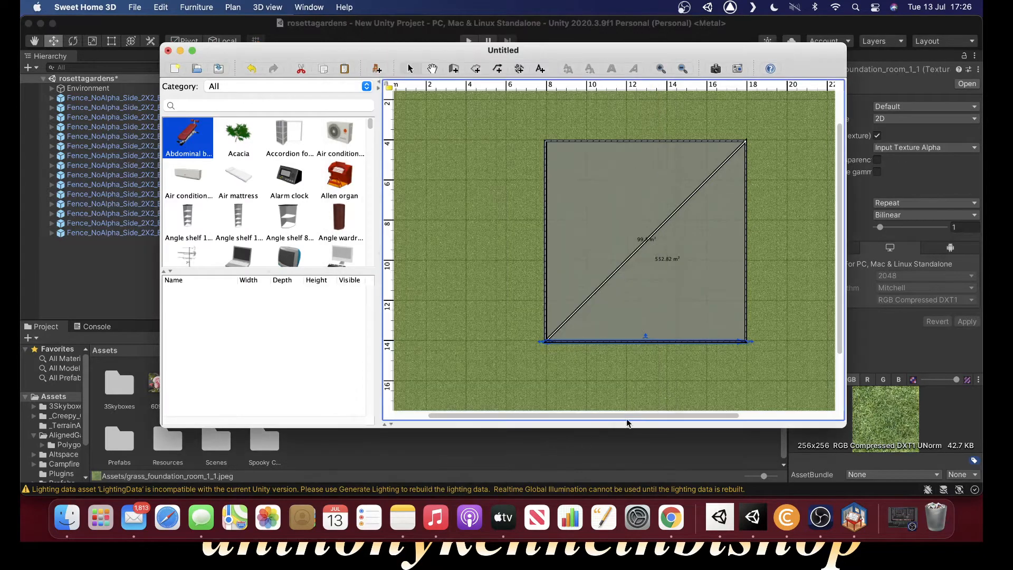
- Apply the Floor – Dark blue carpeting texture to the inner room's floor
{"action": "double_click", "coordinate": [589, 191]}
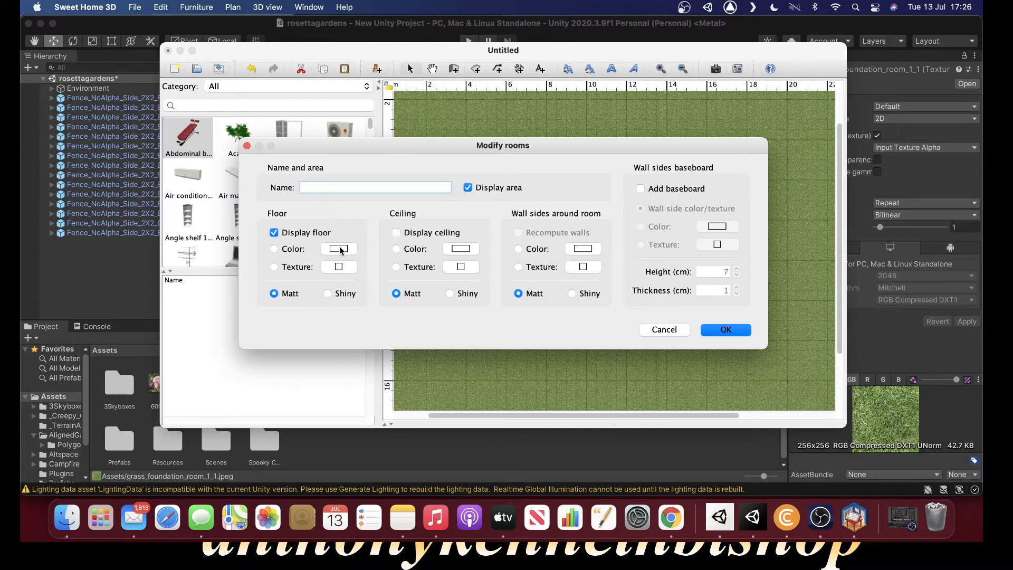
{"action": "left_click", "coordinate": [338, 268]}
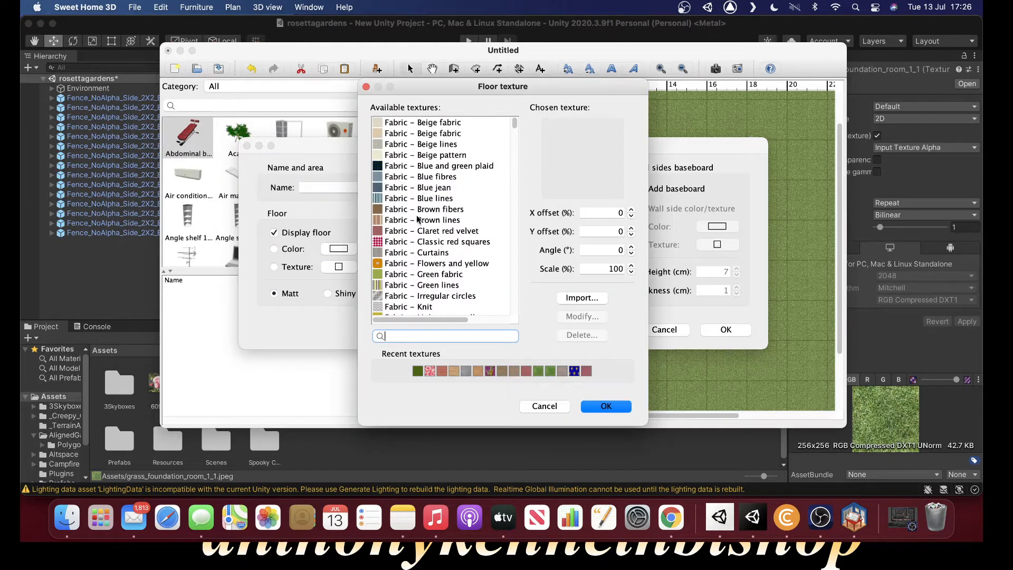
{"action": "scroll", "coordinate": [421, 180], "scroll_direction": "down", "scroll_amount": 20}
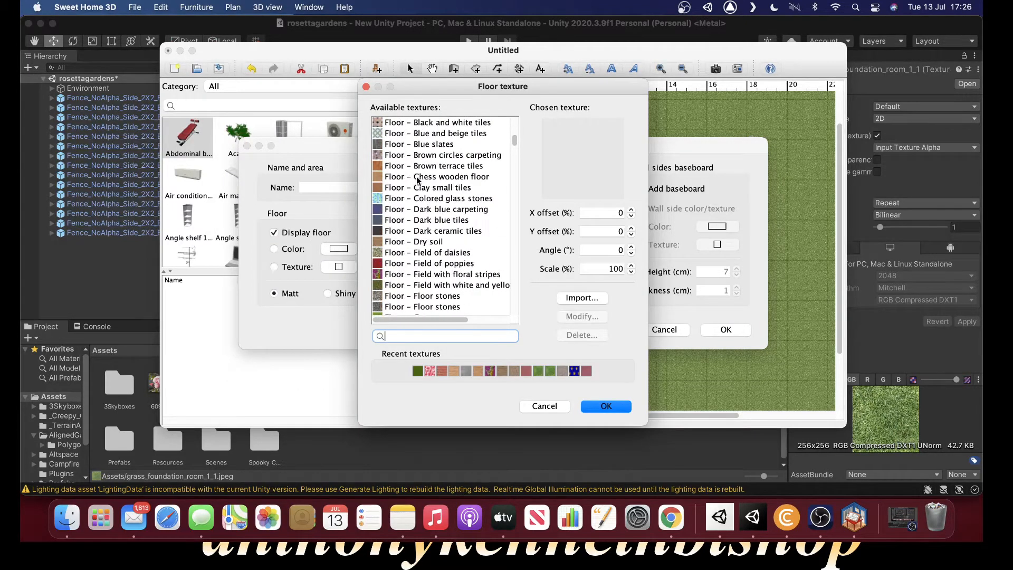
{"action": "scroll", "coordinate": [421, 181], "scroll_direction": "up", "scroll_amount": 10}
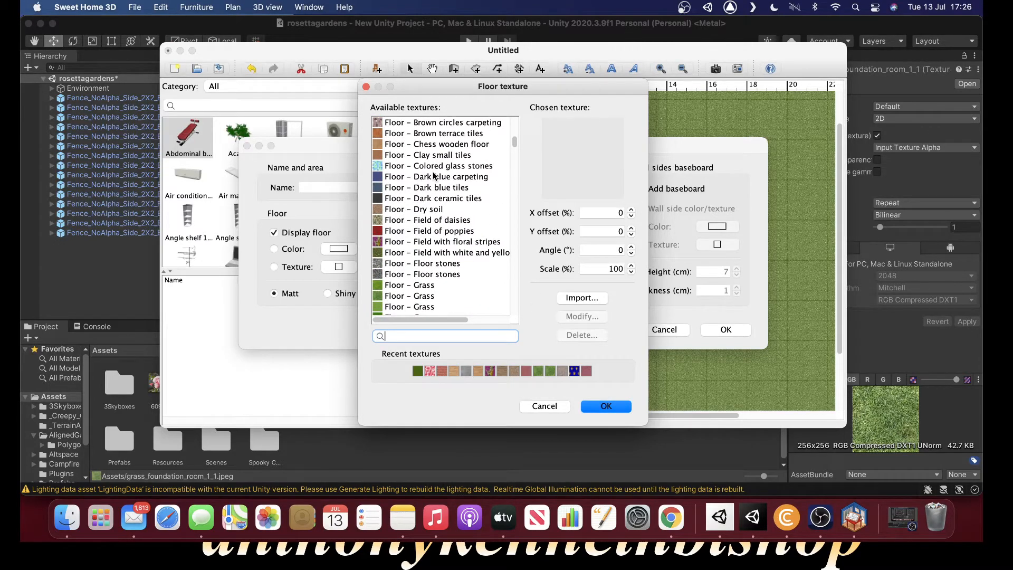
{"action": "left_click", "coordinate": [435, 178]}
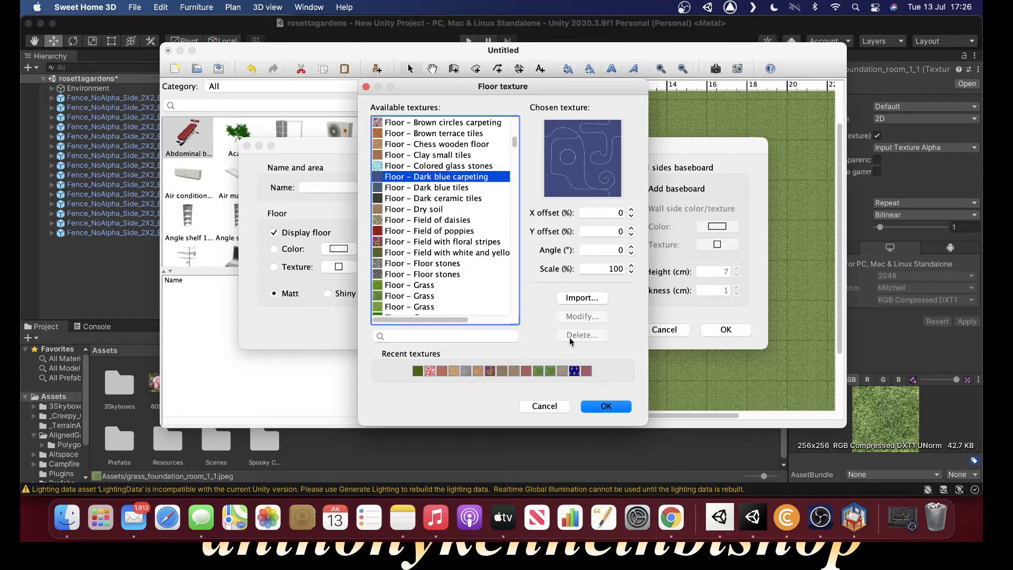
{"action": "left_click", "coordinate": [605, 407]}
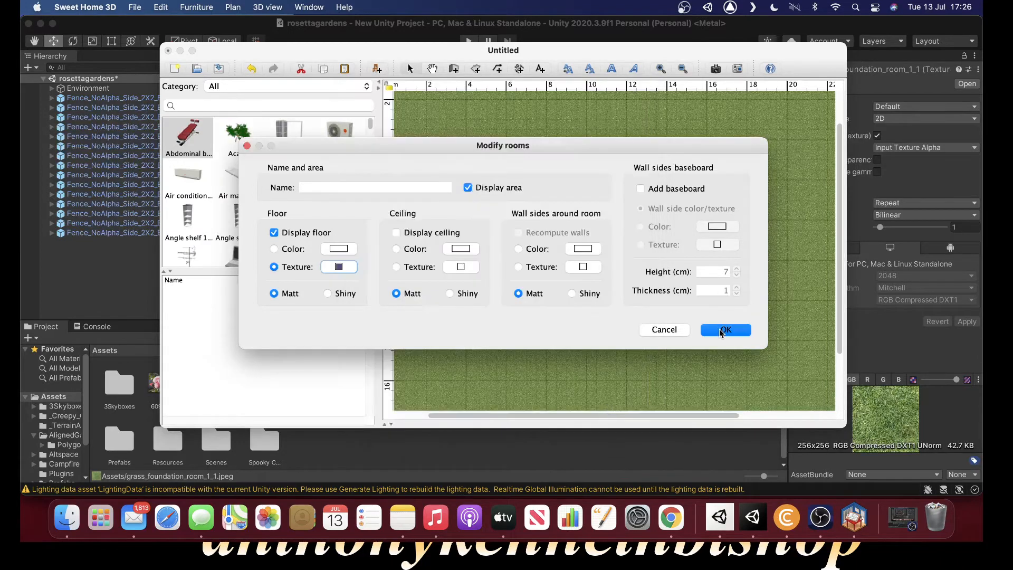
{"action": "left_click", "coordinate": [721, 332]}
- Enlarge the 3D view and look at the blue-carpeted room and its walls from several angles
{"action": "left_click_drag", "start_coordinate": [662, 423], "coordinate": [674, 213]}
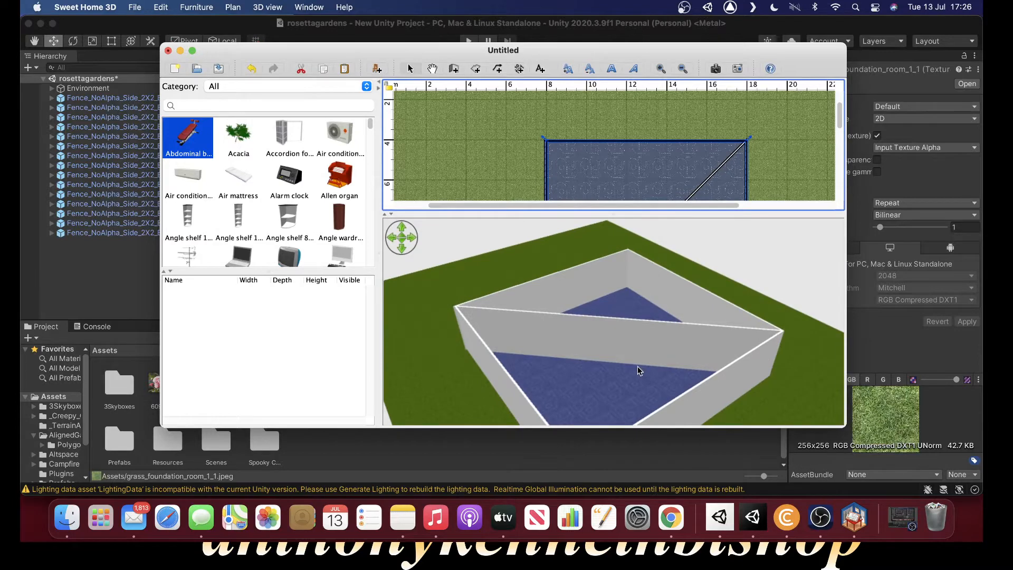
{"action": "left_click_drag", "start_coordinate": [638, 367], "coordinate": [740, 364]}
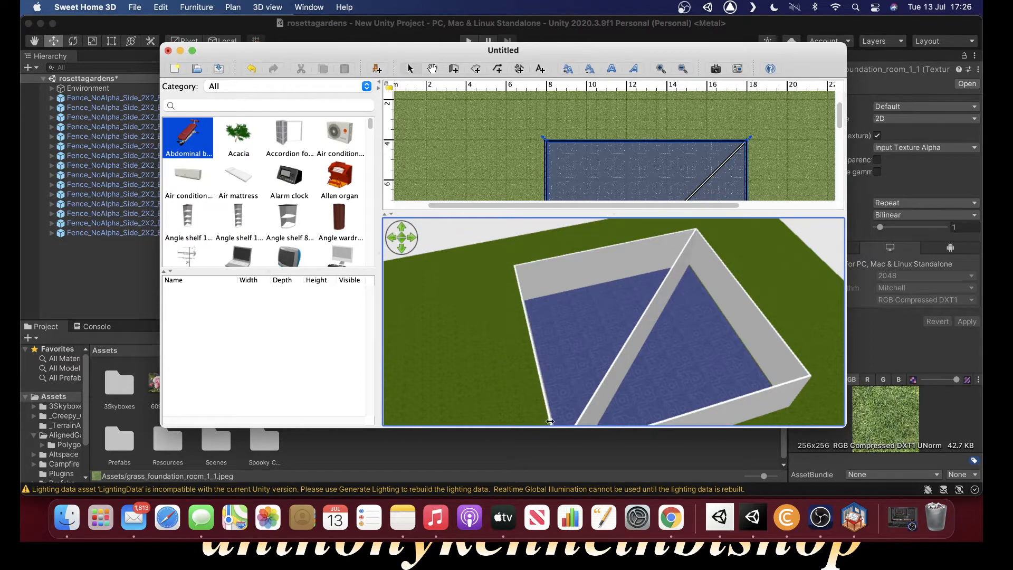
{"action": "left_click_drag", "start_coordinate": [682, 327], "coordinate": [462, 331]}
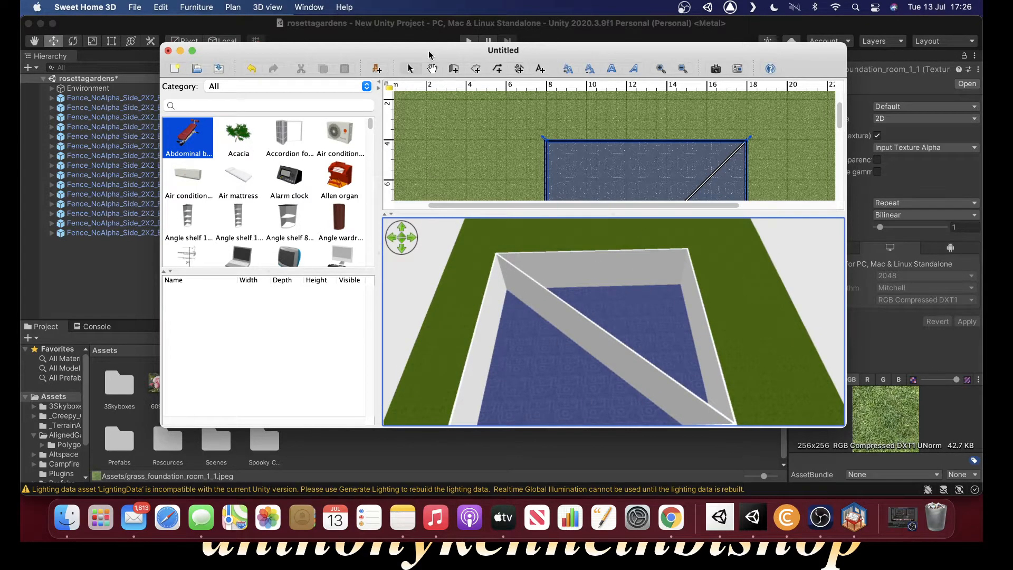
- Enlarge the home design to full screen, open its export to OBJ format, and cancel without saving a file
{"action": "left_click_drag", "start_coordinate": [429, 53], "coordinate": [427, 46]}
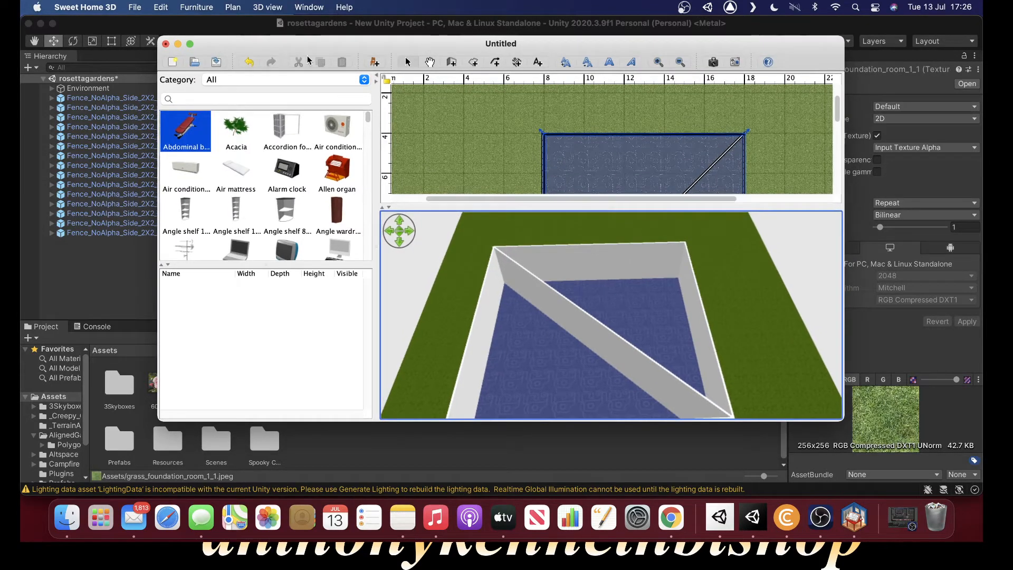
{"action": "left_click", "coordinate": [191, 46]}
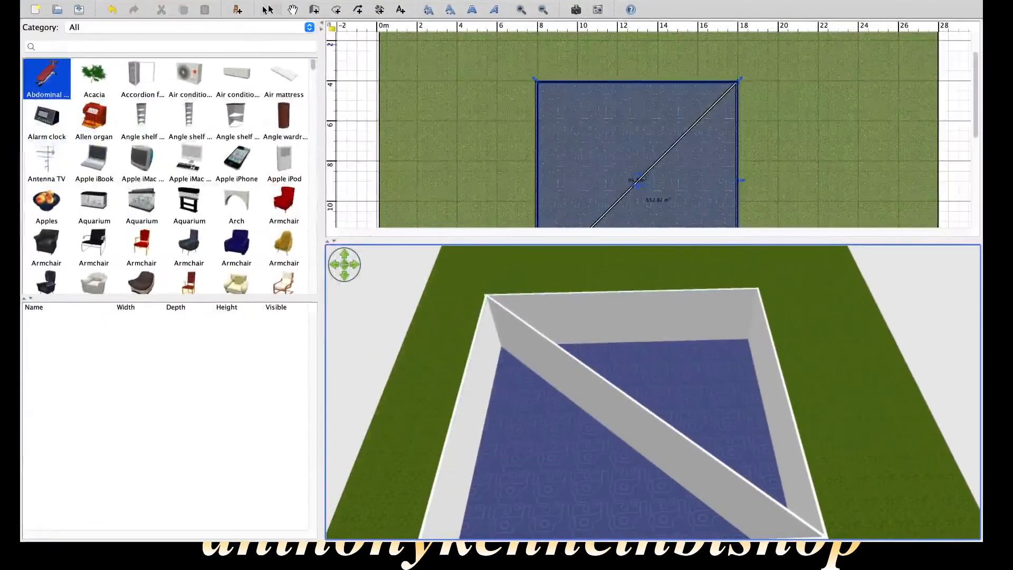
{"action": "mouse_move", "coordinate": [226, 5]}
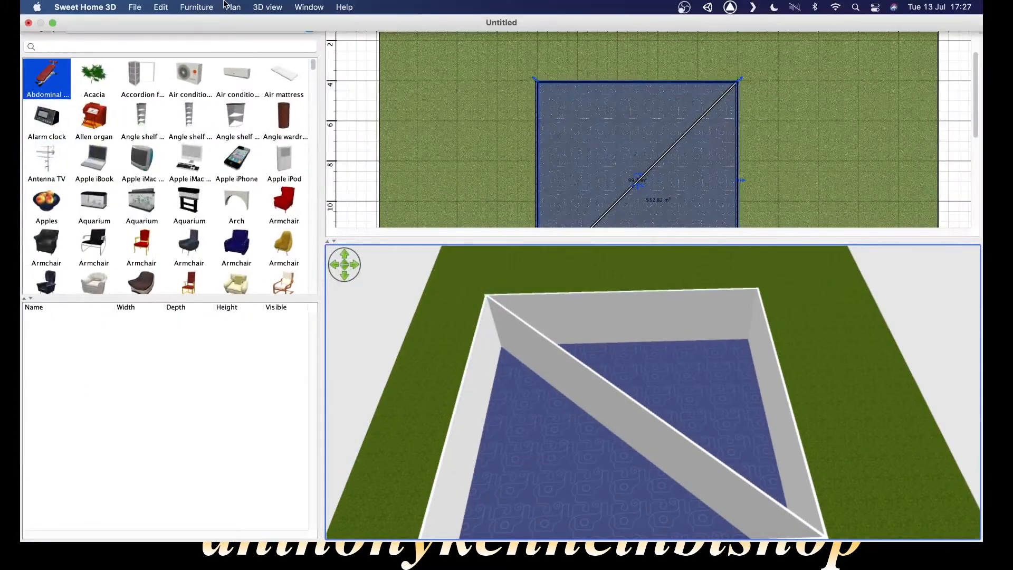
{"action": "left_click", "coordinate": [259, 10]}
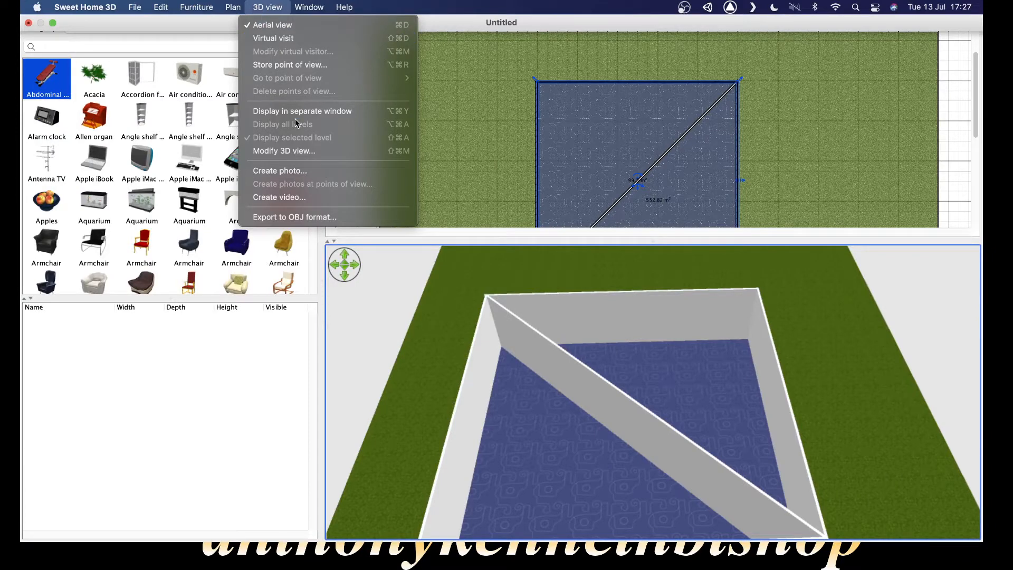
{"action": "left_click", "coordinate": [267, 217]}
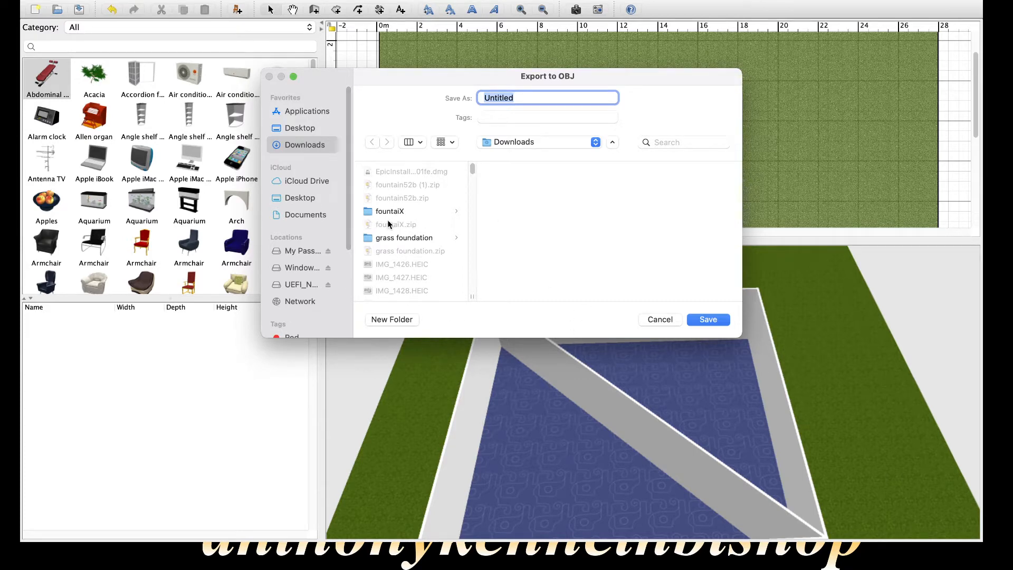
{"action": "left_click", "coordinate": [661, 321]}
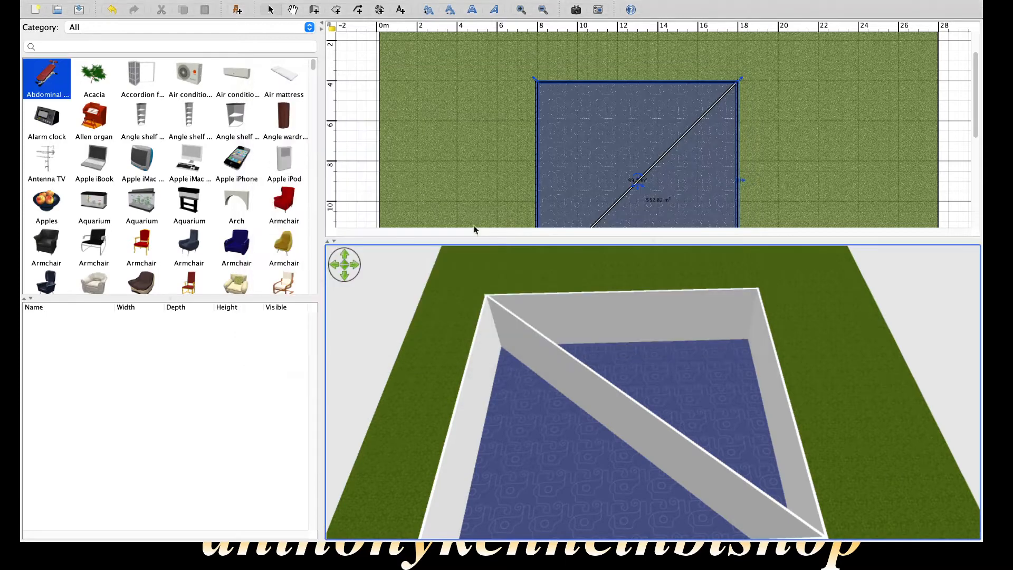
- Close the untitled home without saving and switch back to the rosettagardens scene in Unity
{"action": "mouse_move", "coordinate": [34, 5]}
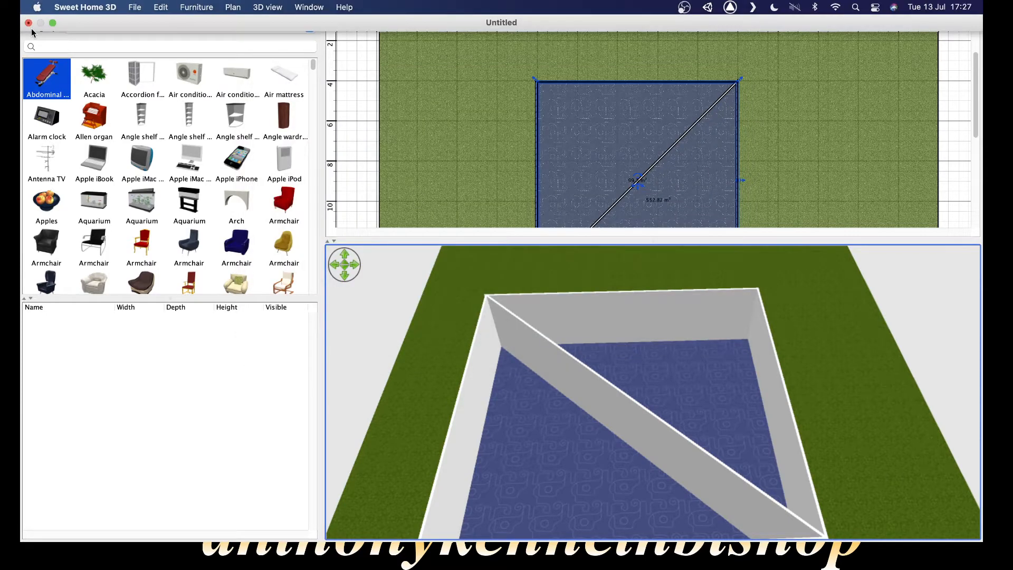
{"action": "left_click", "coordinate": [29, 24]}
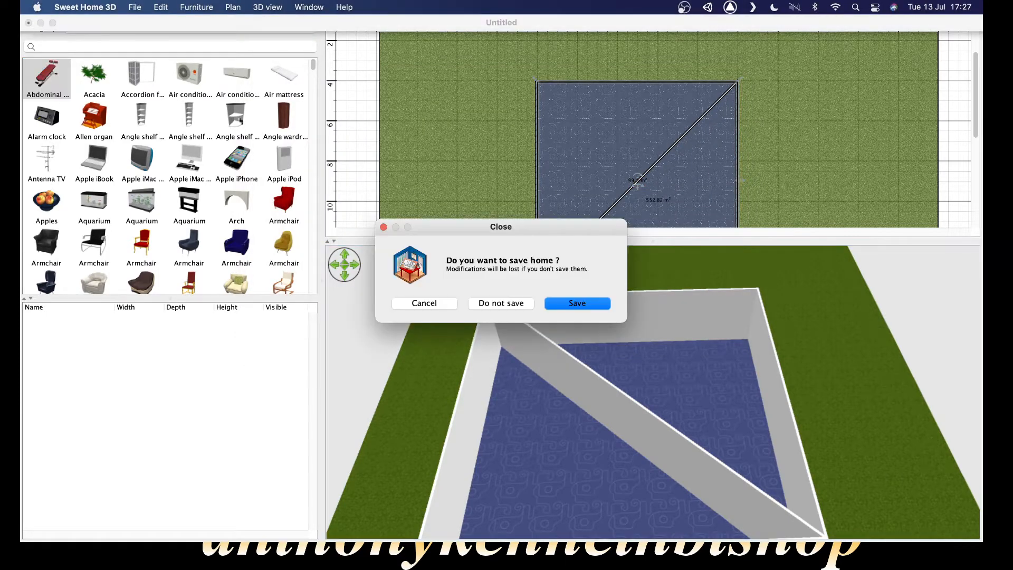
{"action": "left_click", "coordinate": [490, 306]}
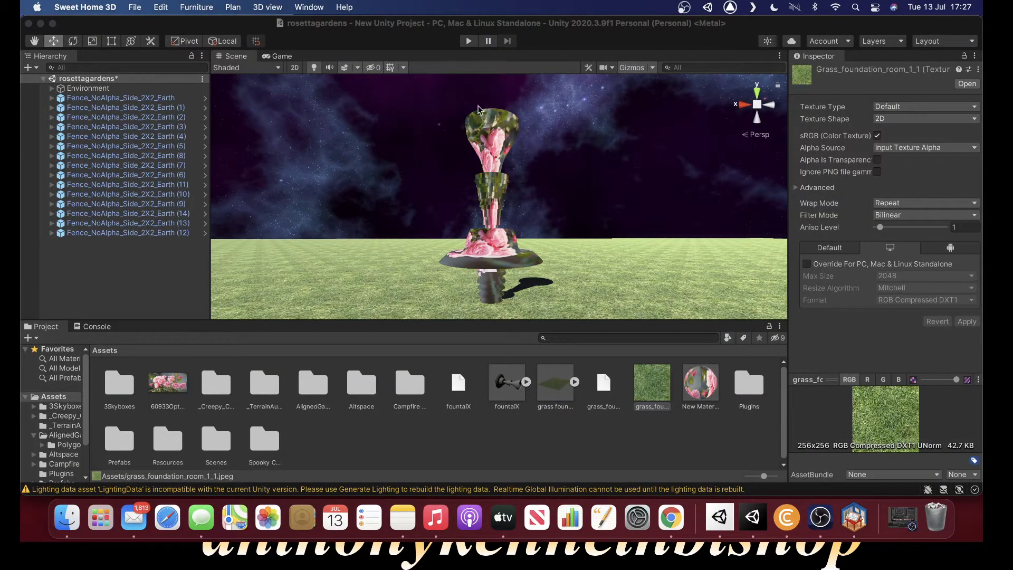
{"action": "left_click", "coordinate": [460, 293]}
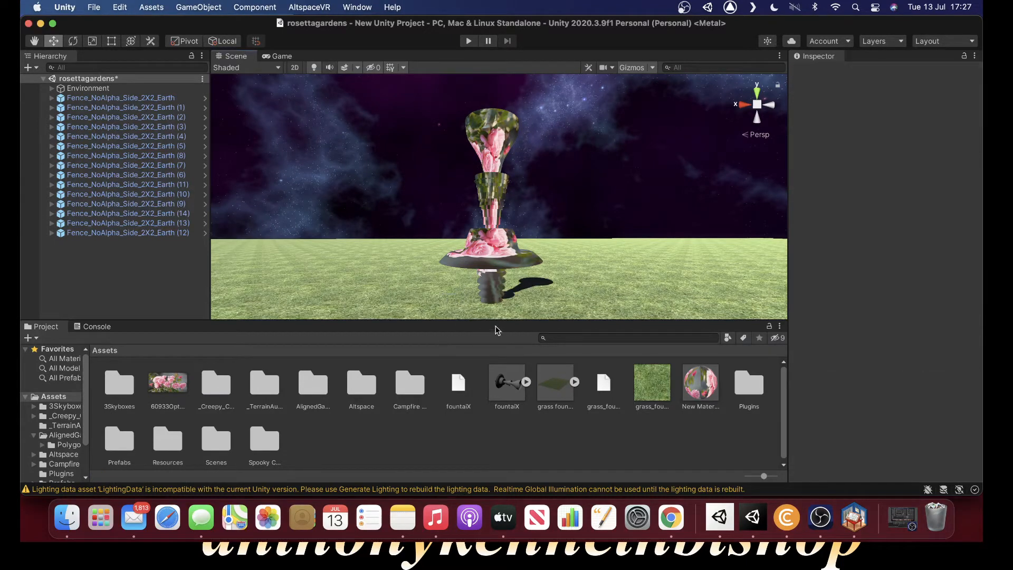
- Place a second copy of the fountaiX model from the project assets into the scene over the grass foundation
{"action": "scroll", "coordinate": [441, 290], "scroll_direction": "down", "scroll_amount": 5}
{"action": "right_click_drag", "start_coordinate": [392, 165], "coordinate": [381, 253]}
{"action": "scroll", "coordinate": [384, 248], "scroll_direction": "down", "scroll_amount": 10}
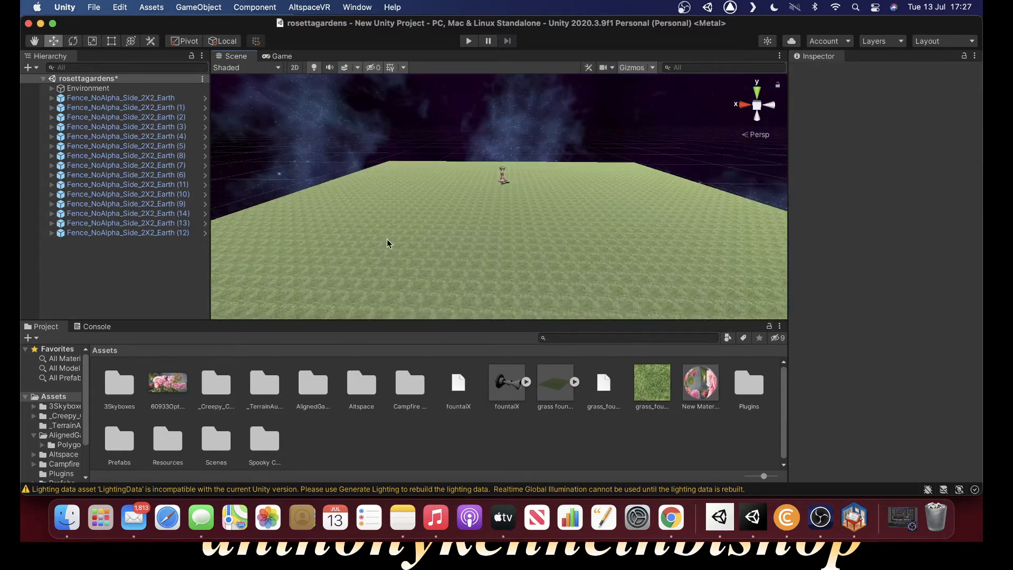
{"action": "scroll", "coordinate": [389, 235], "scroll_direction": "down", "scroll_amount": 6}
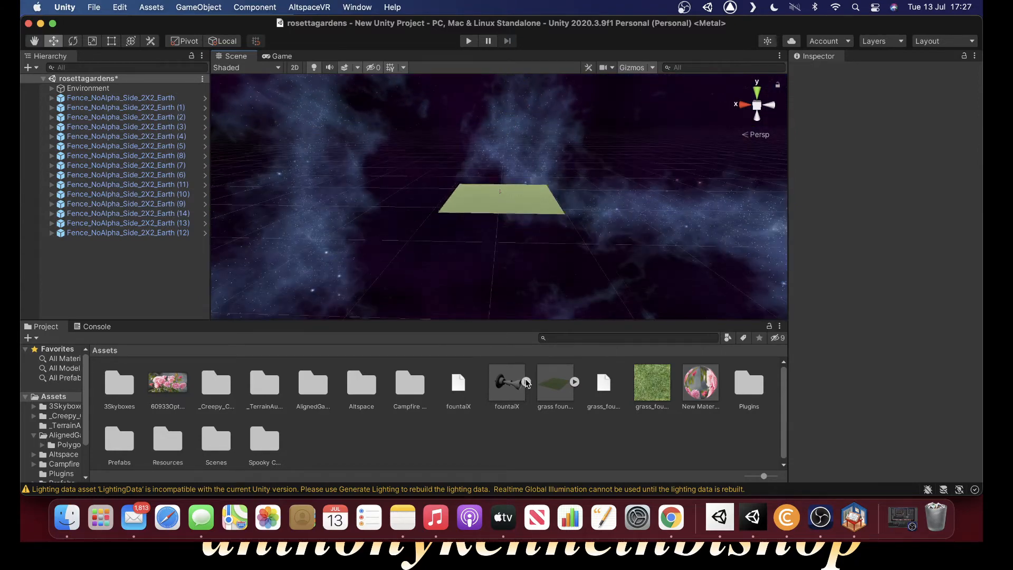
{"action": "left_click_drag", "start_coordinate": [508, 381], "coordinate": [512, 199]}
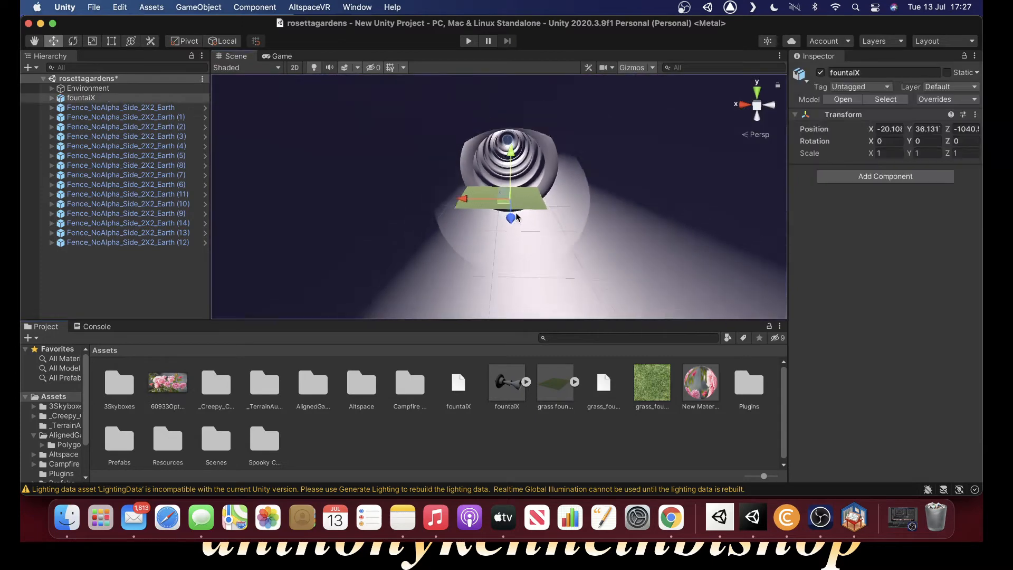
{"action": "scroll", "coordinate": [530, 238], "scroll_direction": "up", "scroll_amount": 8}
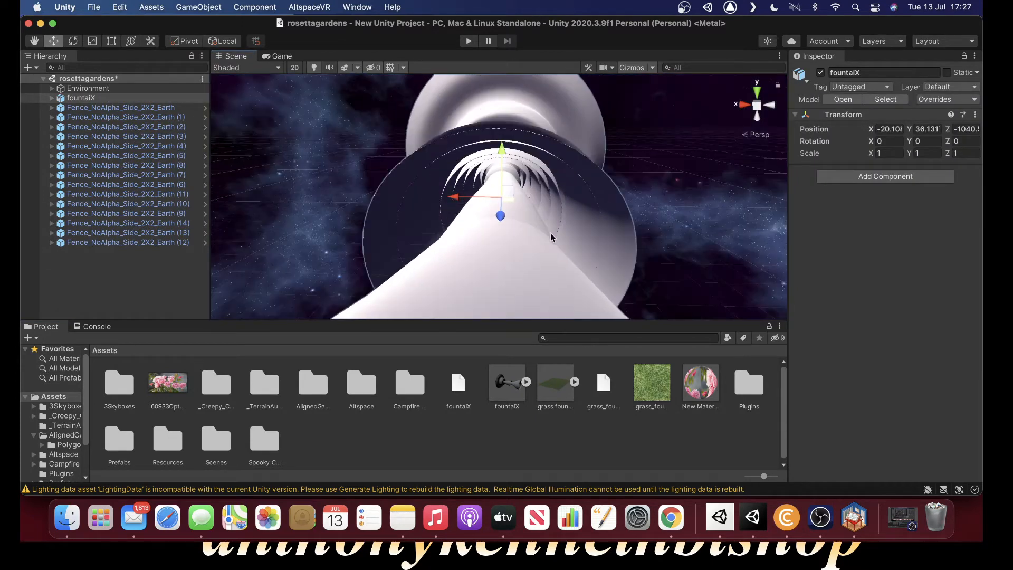
{"action": "scroll", "coordinate": [548, 218], "scroll_direction": "down", "scroll_amount": 8}
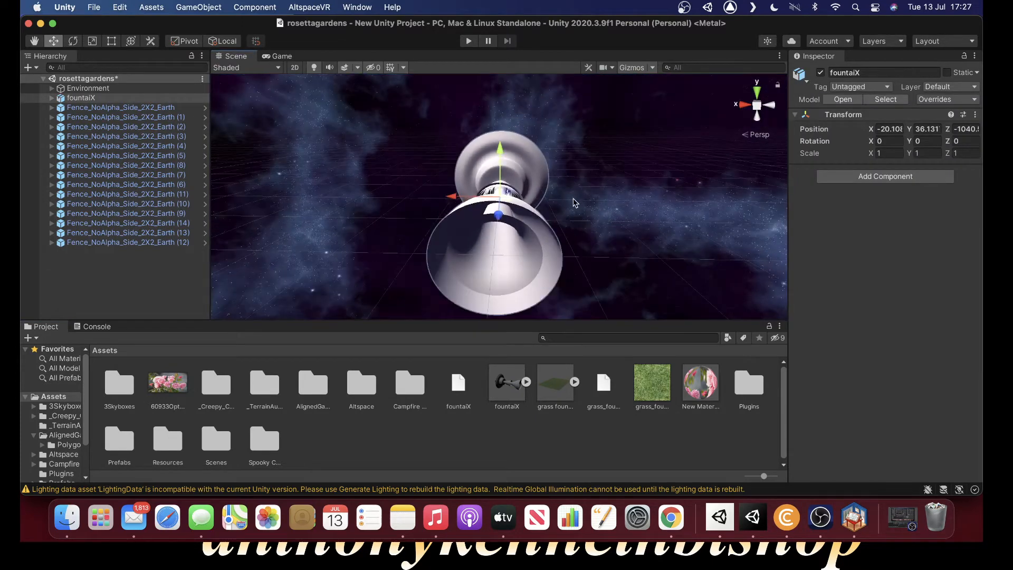
- Apply the rose-textured New Material to the wide end, the ringed middle and the narrow end of the new fountain copy
{"action": "left_click", "coordinate": [506, 196]}
{"action": "middle_click_drag", "start_coordinate": [553, 201], "coordinate": [364, 194]}
{"action": "right_click_drag", "start_coordinate": [447, 202], "coordinate": [458, 175]}
{"action": "scroll", "coordinate": [286, 240], "scroll_direction": "up", "scroll_amount": 1}
{"action": "scroll", "coordinate": [458, 174], "scroll_direction": "up", "scroll_amount": 3}
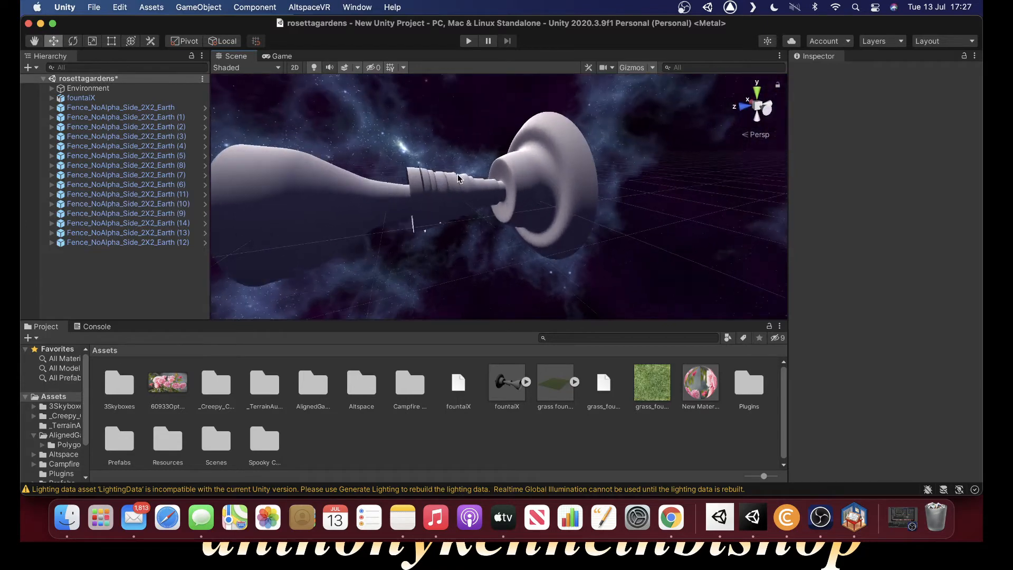
{"action": "scroll", "coordinate": [458, 178], "scroll_direction": "up", "scroll_amount": 1}
{"action": "right_click_drag", "start_coordinate": [481, 198], "coordinate": [415, 196]}
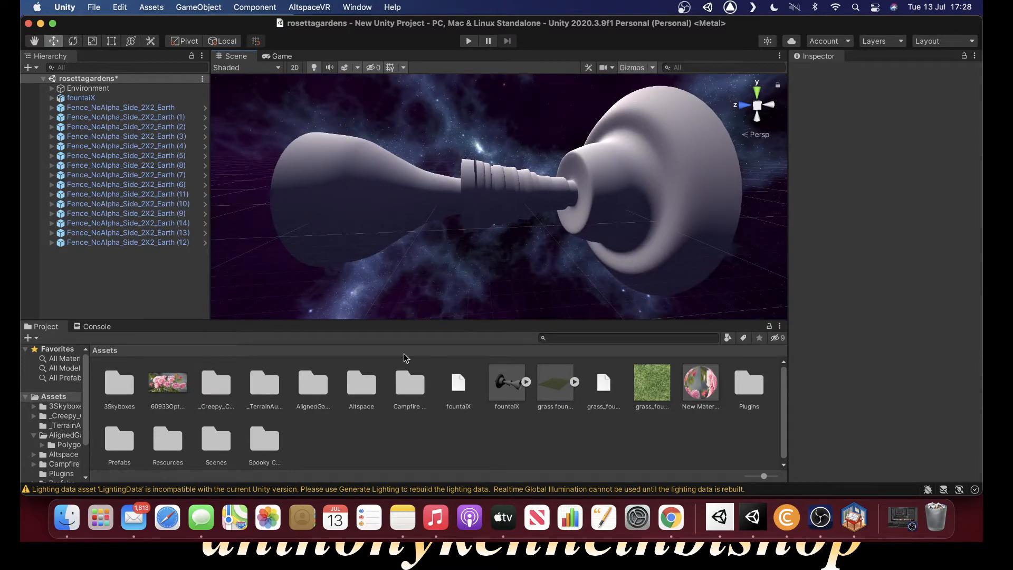
{"action": "left_click_drag", "start_coordinate": [713, 384], "coordinate": [699, 273]}
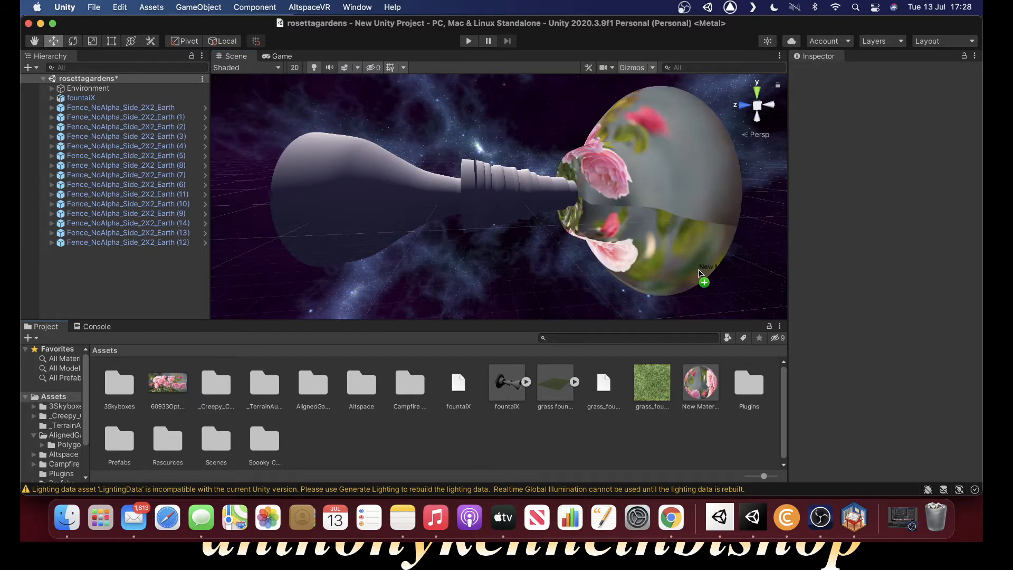
{"action": "left_click_drag", "start_coordinate": [705, 388], "coordinate": [509, 179]}
{"action": "left_click_drag", "start_coordinate": [705, 384], "coordinate": [416, 202]}
{"action": "left_click_drag", "start_coordinate": [707, 404], "coordinate": [423, 205]}
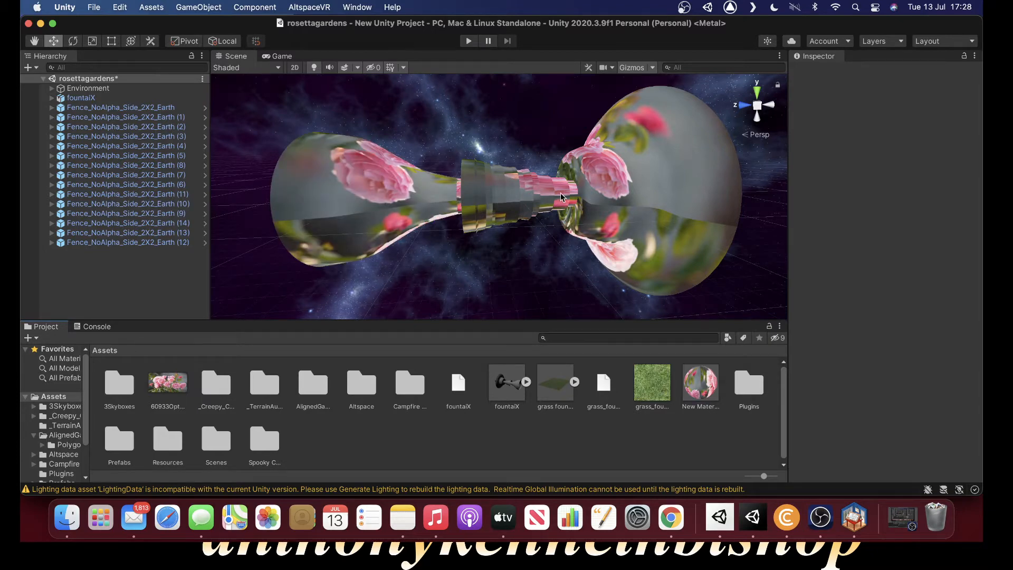
- Delete the new fountaiX copy that stands outside the Environment group
{"action": "left_click_drag", "start_coordinate": [560, 193], "coordinate": [609, 277], "text": "alt"}
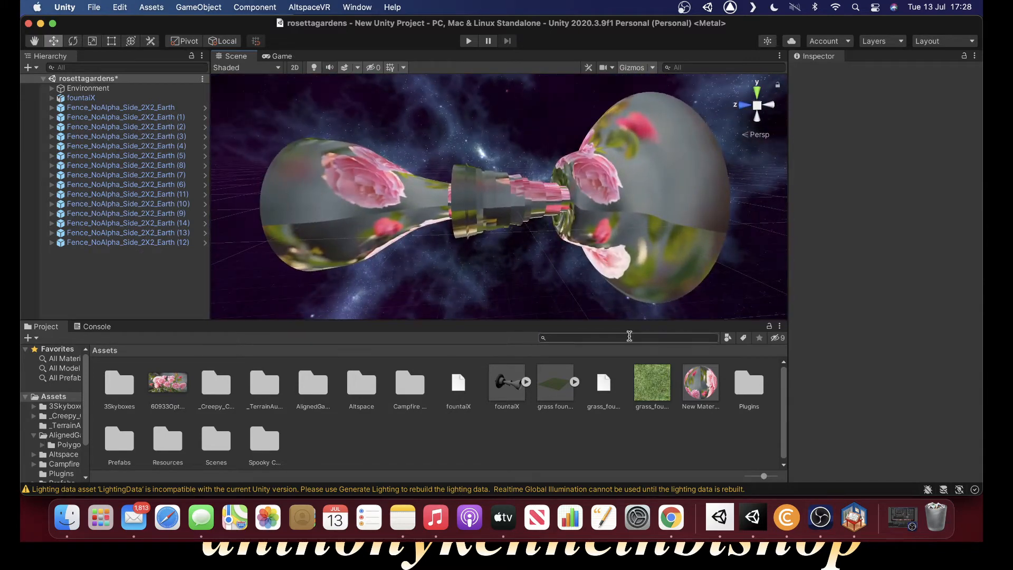
{"action": "left_click", "coordinate": [309, 184]}
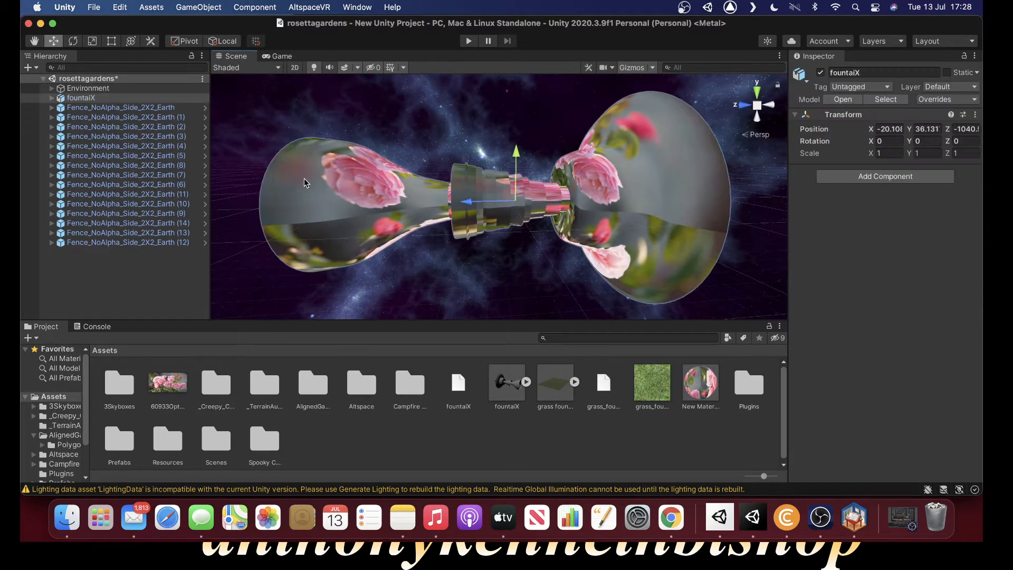
{"action": "right_click", "coordinate": [80, 99]}
{"action": "left_click", "coordinate": [112, 191]}
- Expand the Environment group and frame its grass foundation in the scene view
{"action": "left_click_drag", "start_coordinate": [229, 216], "coordinate": [419, 209], "text": "alt"}
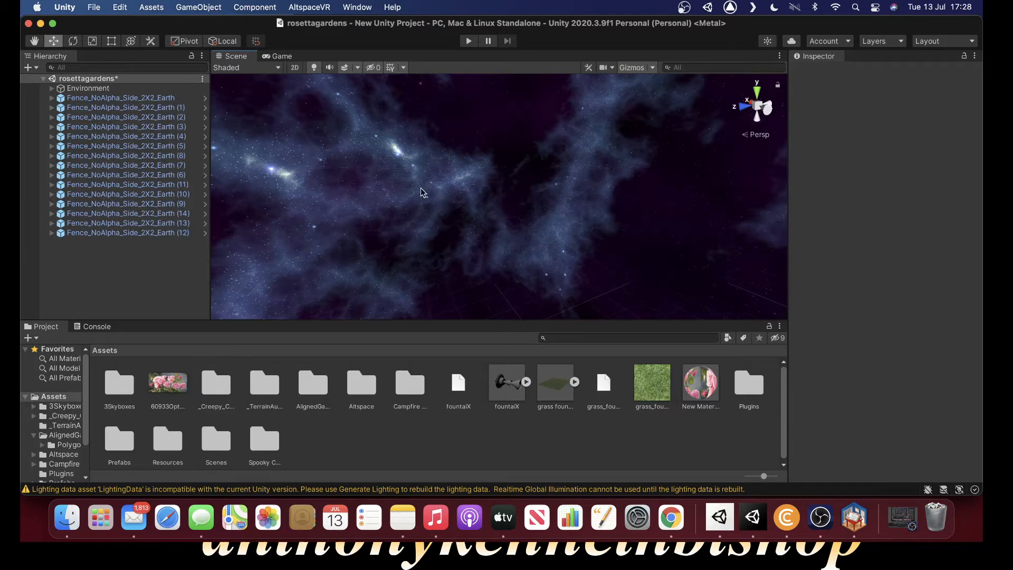
{"action": "left_click_drag", "start_coordinate": [421, 186], "coordinate": [242, 216], "text": "alt"}
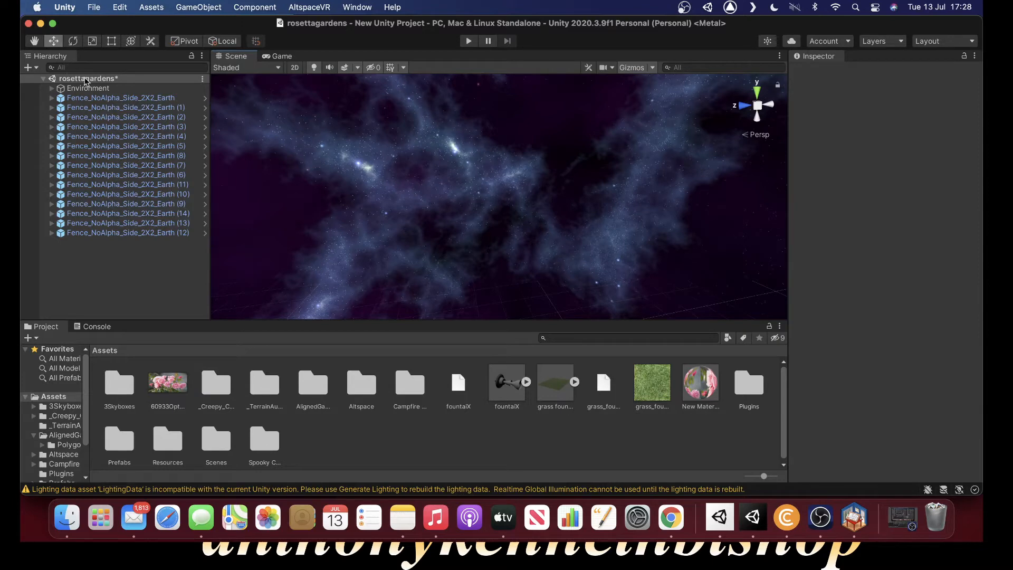
{"action": "left_click", "coordinate": [52, 88]}
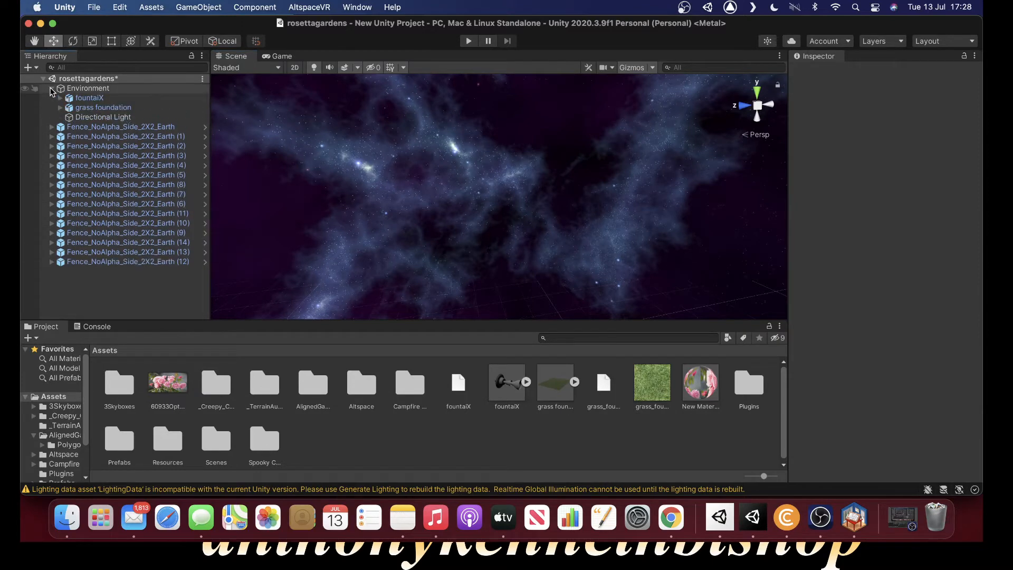
{"action": "left_click", "coordinate": [81, 109]}
{"action": "double_click", "coordinate": [81, 109]}
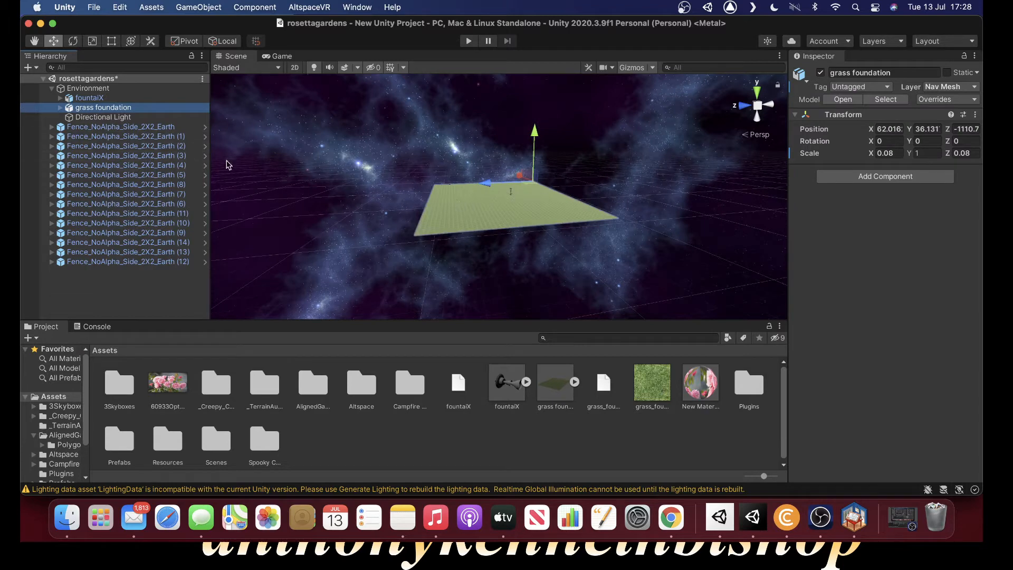
- Look across the grass foundation past the fountain, and examine the fence row along its edge from several angles
{"action": "scroll", "coordinate": [467, 189], "scroll_direction": "up", "scroll_amount": 10}
{"action": "right_click_drag", "start_coordinate": [471, 186], "coordinate": [541, 160]}
{"action": "scroll", "coordinate": [541, 159], "scroll_direction": "up", "scroll_amount": 10}
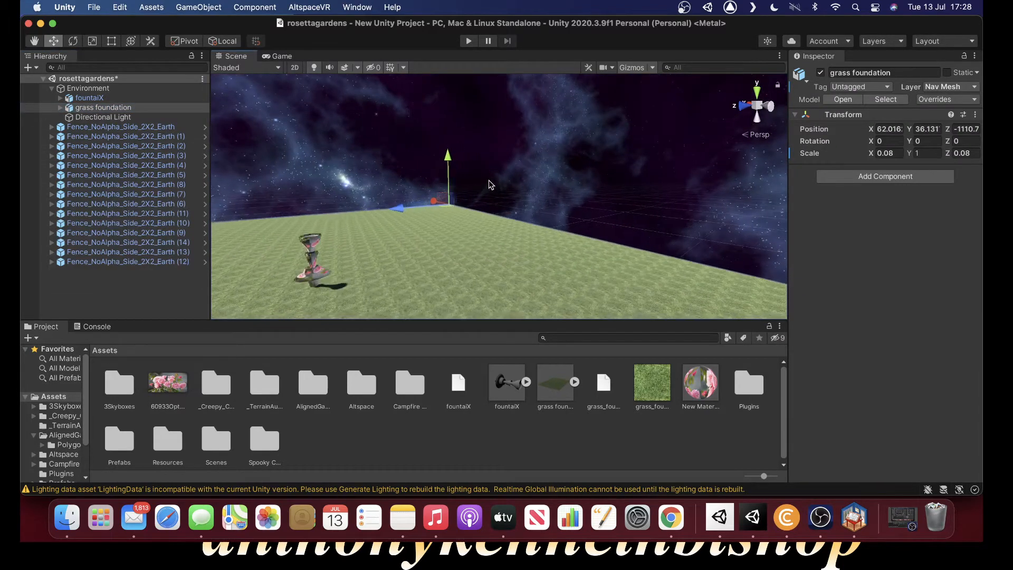
{"action": "right_click_drag", "start_coordinate": [484, 192], "coordinate": [400, 167]}
{"action": "scroll", "coordinate": [400, 167], "scroll_direction": "up", "scroll_amount": 5}
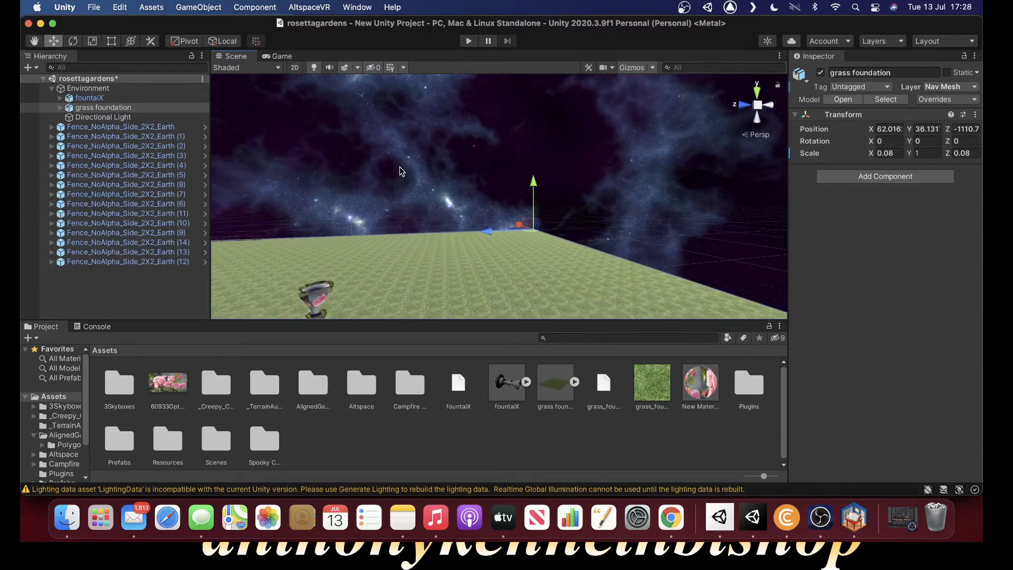
{"action": "scroll", "coordinate": [400, 169], "scroll_direction": "up", "scroll_amount": 8}
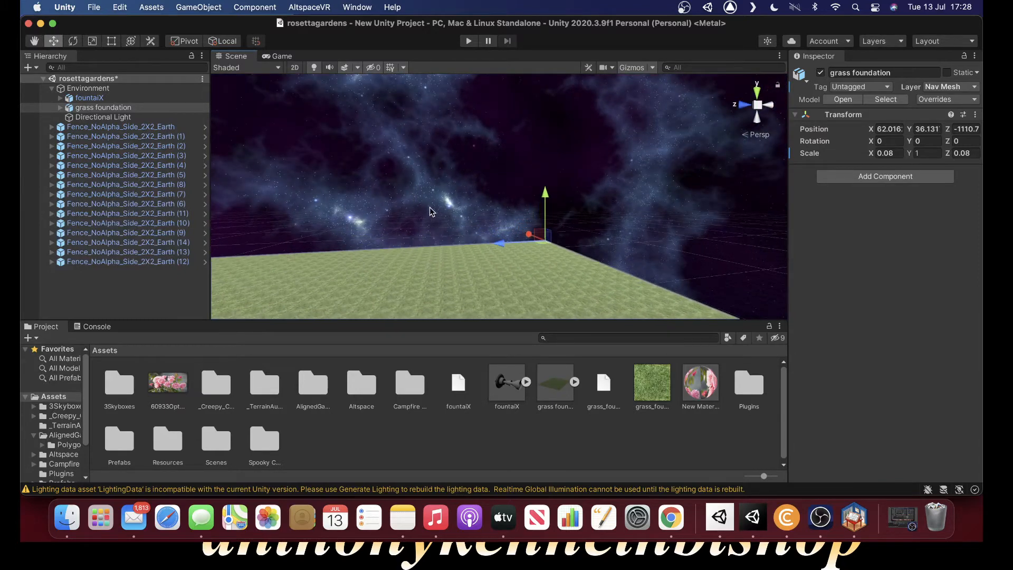
{"action": "scroll", "coordinate": [422, 206], "scroll_direction": "up", "scroll_amount": 3}
{"action": "right_click_drag", "start_coordinate": [402, 198], "coordinate": [378, 188]}
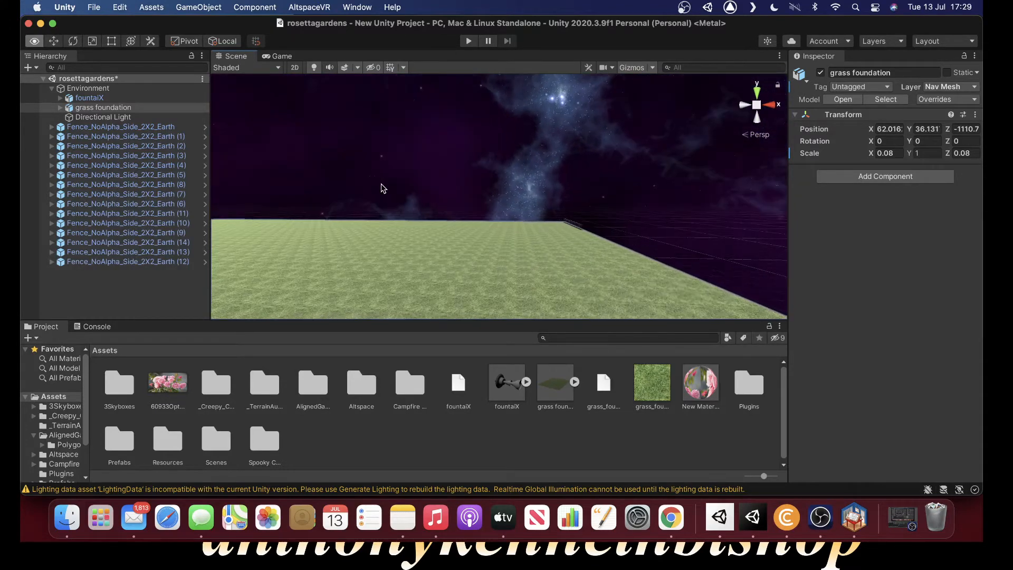
{"action": "scroll", "coordinate": [407, 197], "scroll_direction": "up", "scroll_amount": 10}
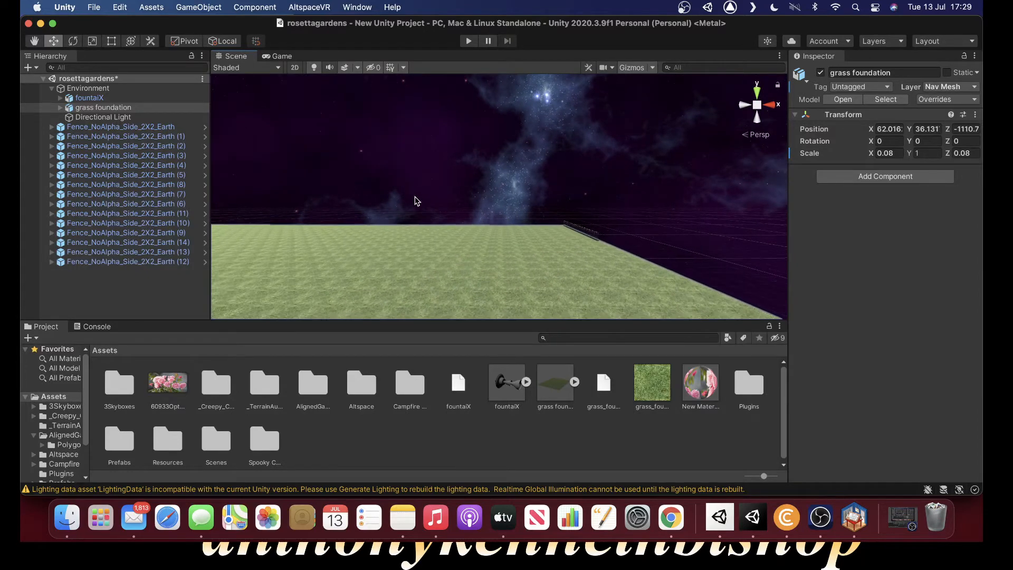
{"action": "scroll", "coordinate": [432, 206], "scroll_direction": "up", "scroll_amount": 5}
{"action": "right_click_drag", "start_coordinate": [348, 172], "coordinate": [589, 181]}
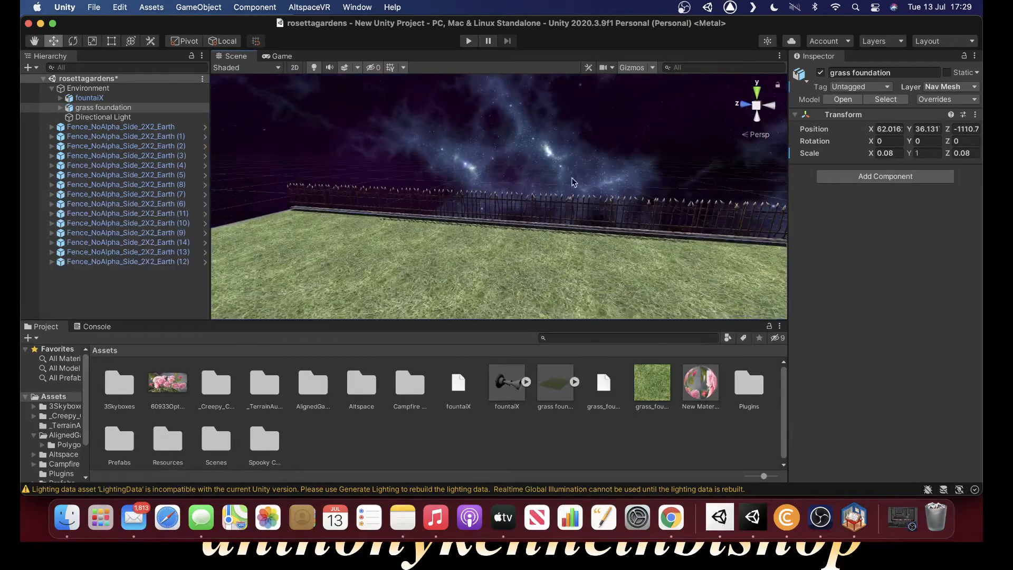
{"action": "scroll", "coordinate": [373, 178], "scroll_direction": "down", "scroll_amount": 2}
{"action": "right_click_drag", "start_coordinate": [374, 179], "coordinate": [432, 192]}
{"action": "scroll", "coordinate": [433, 191], "scroll_direction": "down", "scroll_amount": 5}
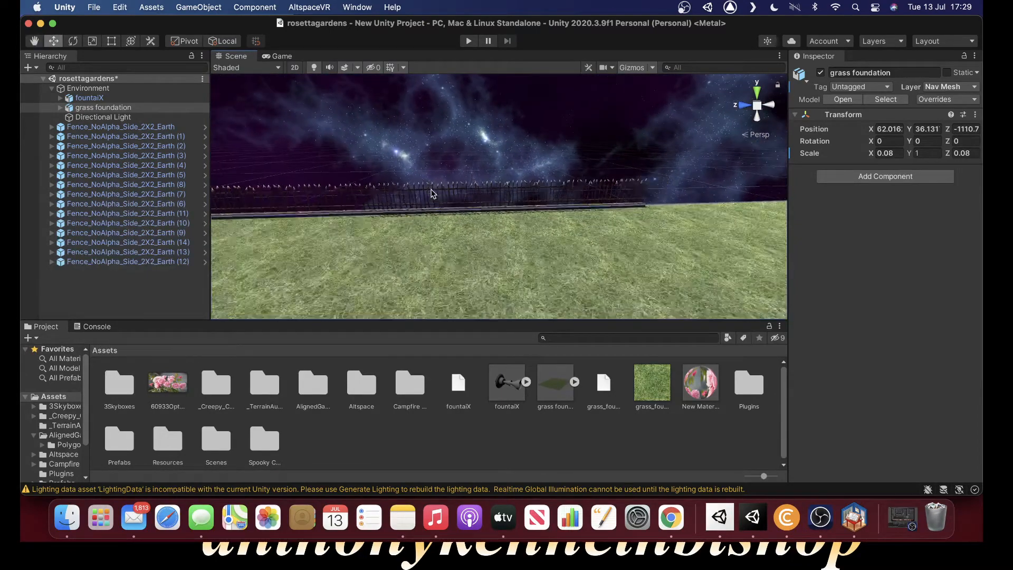
- Select all the fence sections along the edge of the grass and look at the row from its corner end
{"action": "left_click_drag", "start_coordinate": [265, 191], "coordinate": [607, 198]}
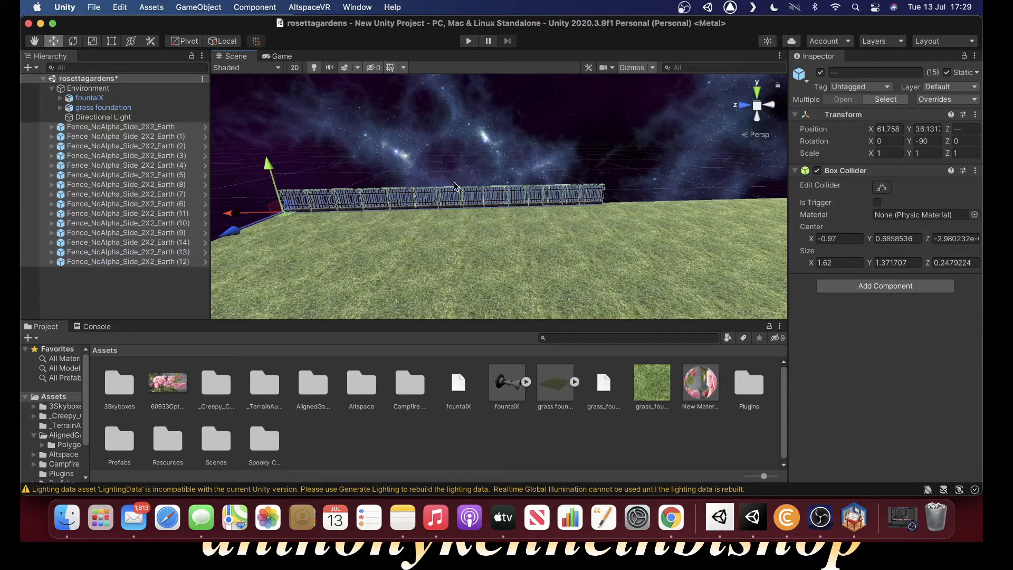
{"action": "right_click_drag", "start_coordinate": [635, 182], "coordinate": [405, 156]}
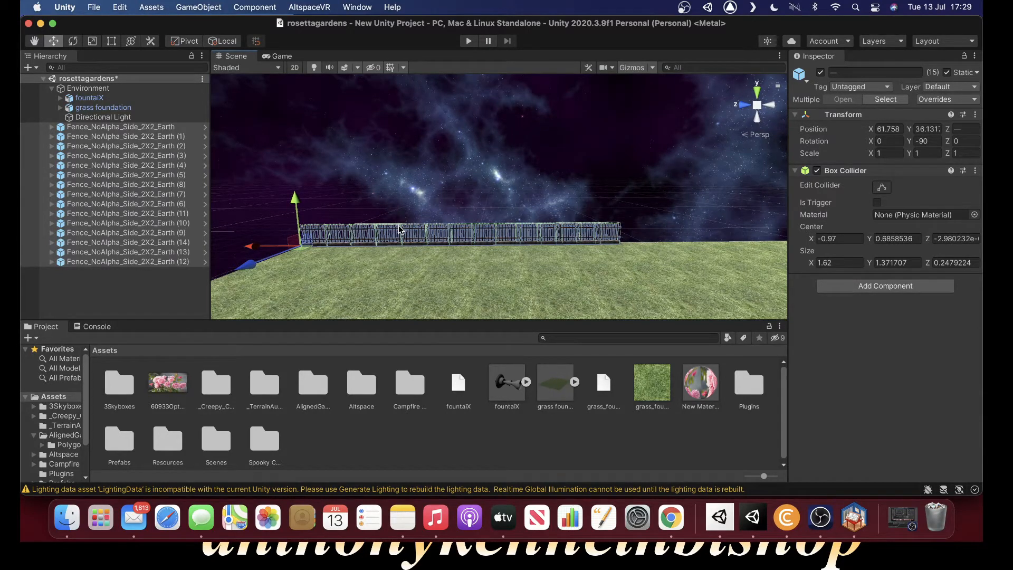
{"action": "scroll", "coordinate": [393, 226], "scroll_direction": "up", "scroll_amount": 5}
{"action": "right_click_drag", "start_coordinate": [549, 262], "coordinate": [389, 245]}
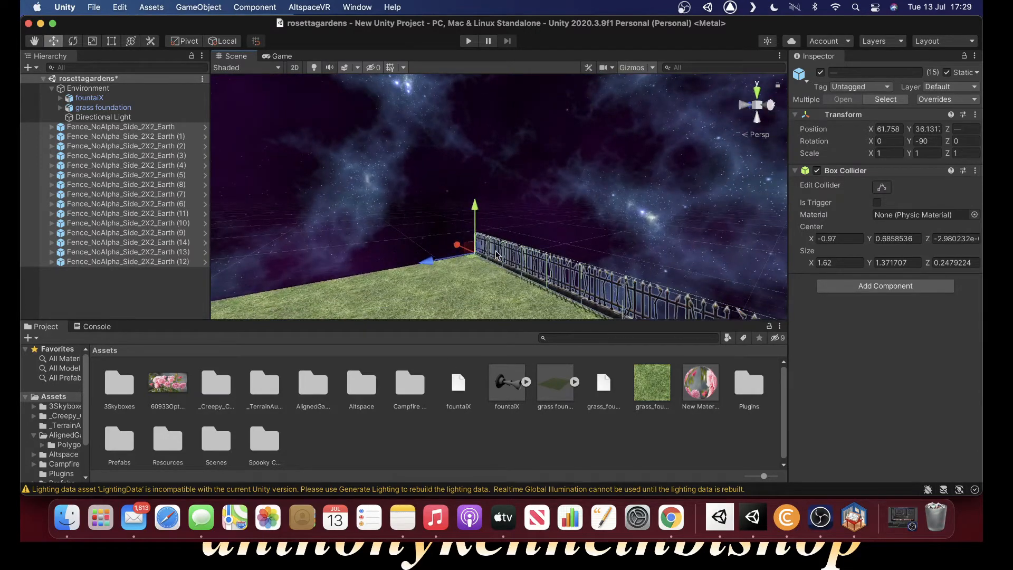
- Duplicate all 15 selected fence sections along the edge of the grass
{"action": "right_click_drag", "start_coordinate": [437, 148], "coordinate": [633, 164]}
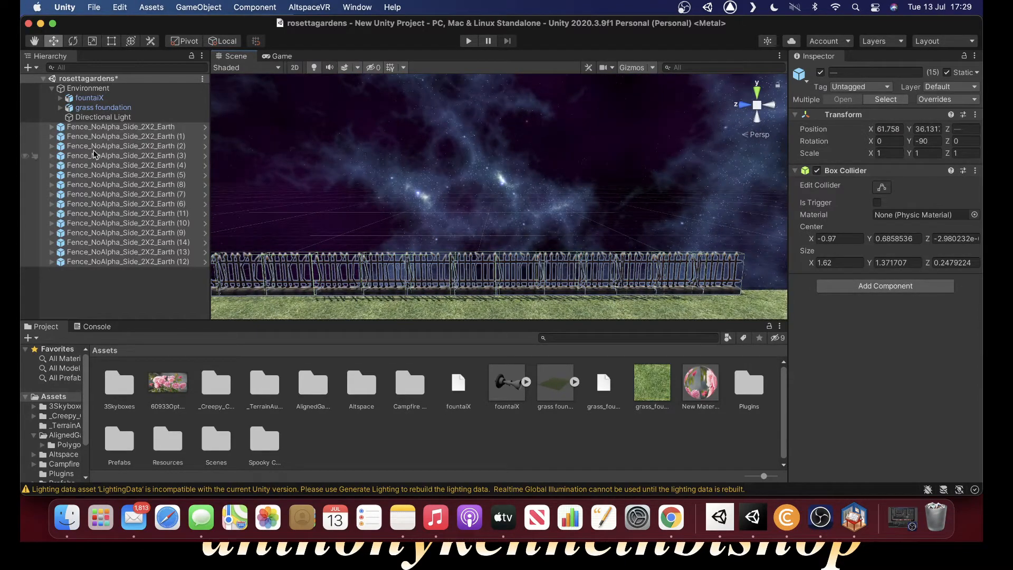
{"action": "scroll", "coordinate": [481, 139], "scroll_direction": "down", "scroll_amount": 5}
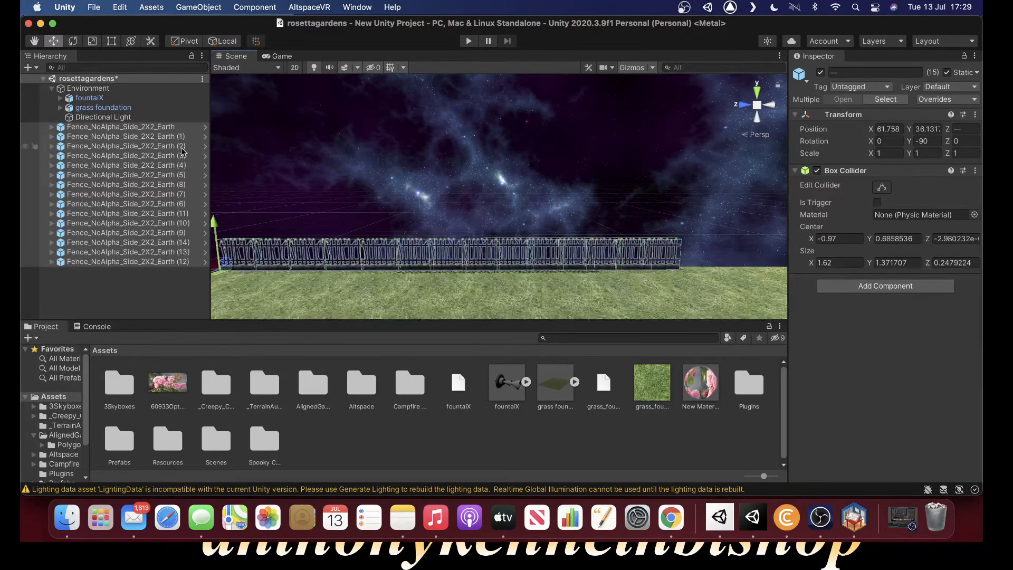
{"action": "right_click", "coordinate": [93, 130]}
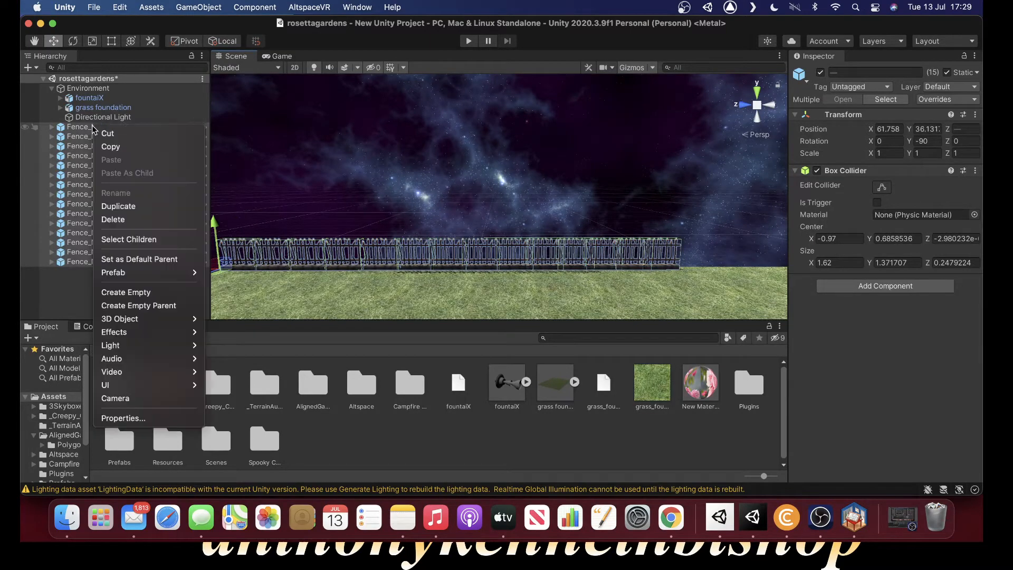
{"action": "left_click", "coordinate": [120, 206]}
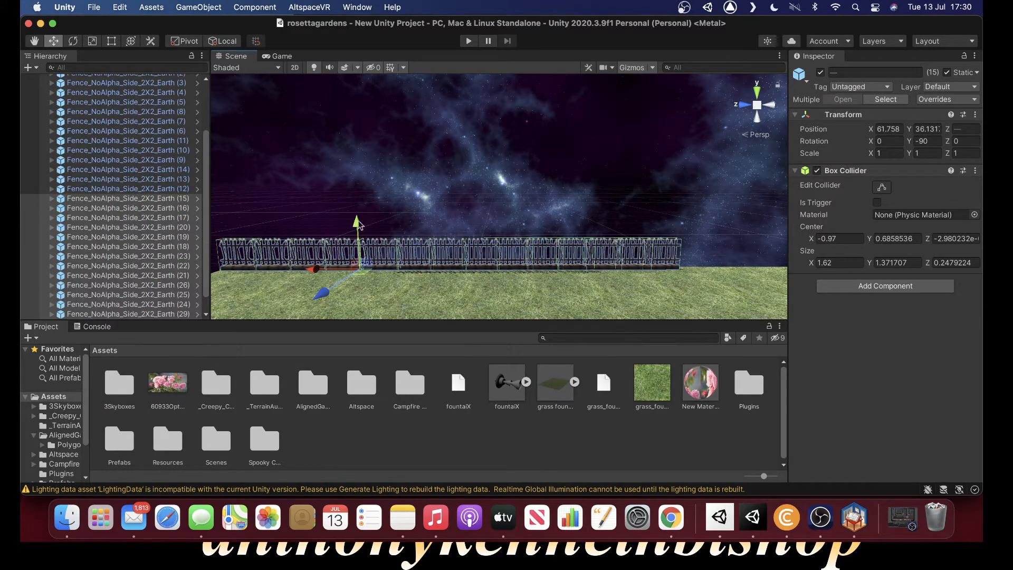
- Move the 15 fence copies along the grass edge so they continue from the end of the original row
{"action": "right_click_drag", "start_coordinate": [405, 211], "coordinate": [428, 218]}
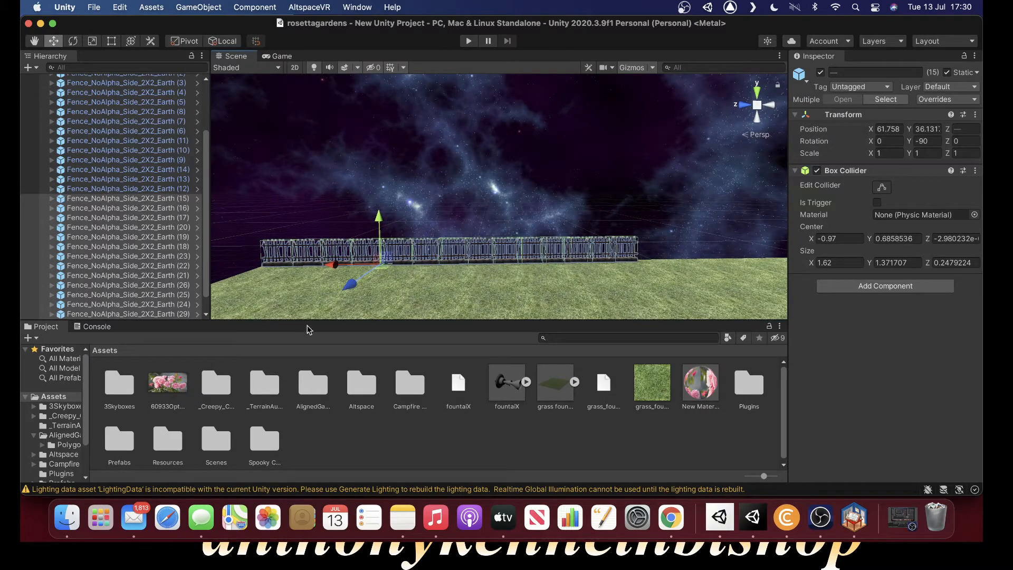
{"action": "left_click_drag", "start_coordinate": [331, 265], "coordinate": [682, 242]}
{"action": "left_click_drag", "start_coordinate": [452, 252], "coordinate": [572, 176], "text": "alt"}
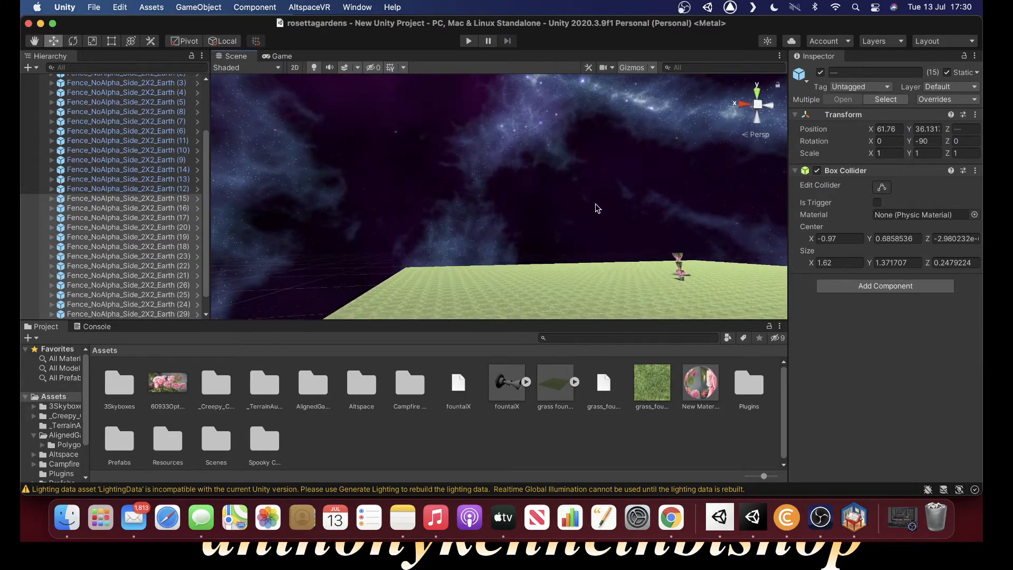
{"action": "left_click_drag", "start_coordinate": [596, 210], "coordinate": [546, 184], "text": "alt"}
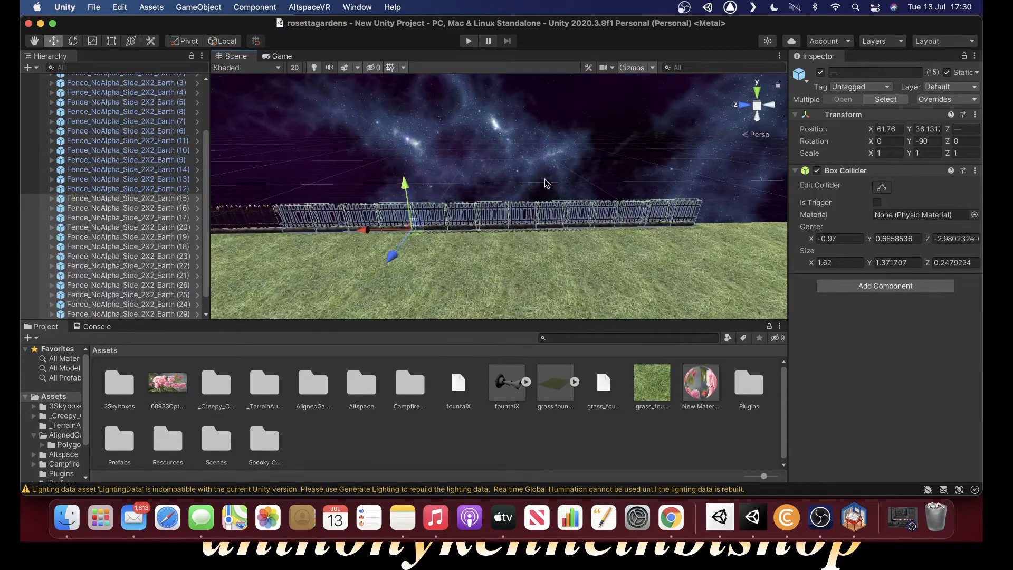
{"action": "scroll", "coordinate": [524, 178], "scroll_direction": "up", "scroll_amount": 5}
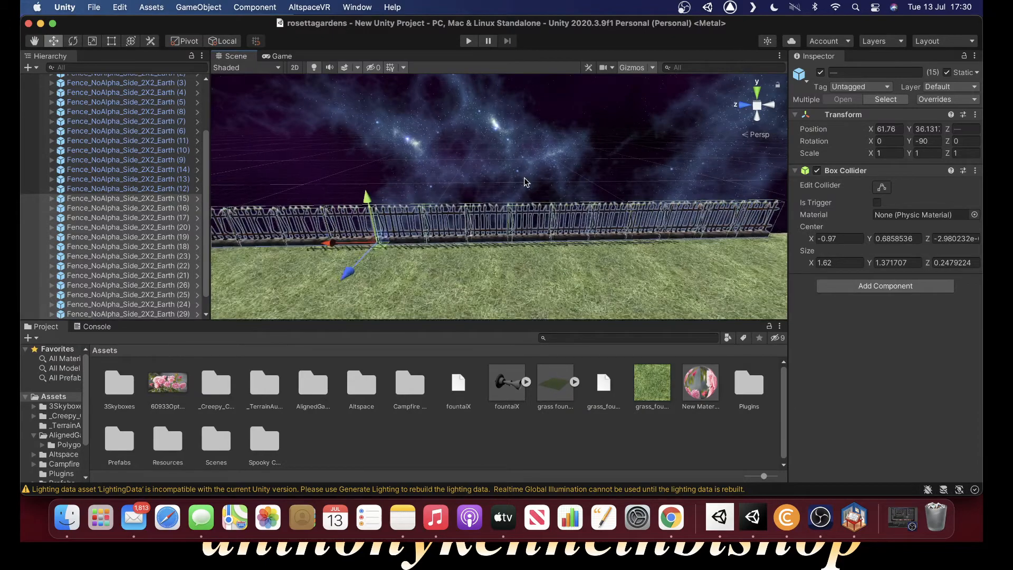
{"action": "mouse_move", "coordinate": [528, 179]}
{"action": "left_mouse_down", "text": "alt"}
{"action": "mouse_move", "coordinate": [351, 158]}
{"action": "mouse_move", "coordinate": [548, 174]}
{"action": "mouse_move", "coordinate": [515, 168]}
{"action": "mouse_move", "coordinate": [519, 158]}
{"action": "mouse_move", "coordinate": [531, 165]}
{"action": "left_mouse_up", "text": "alt"}
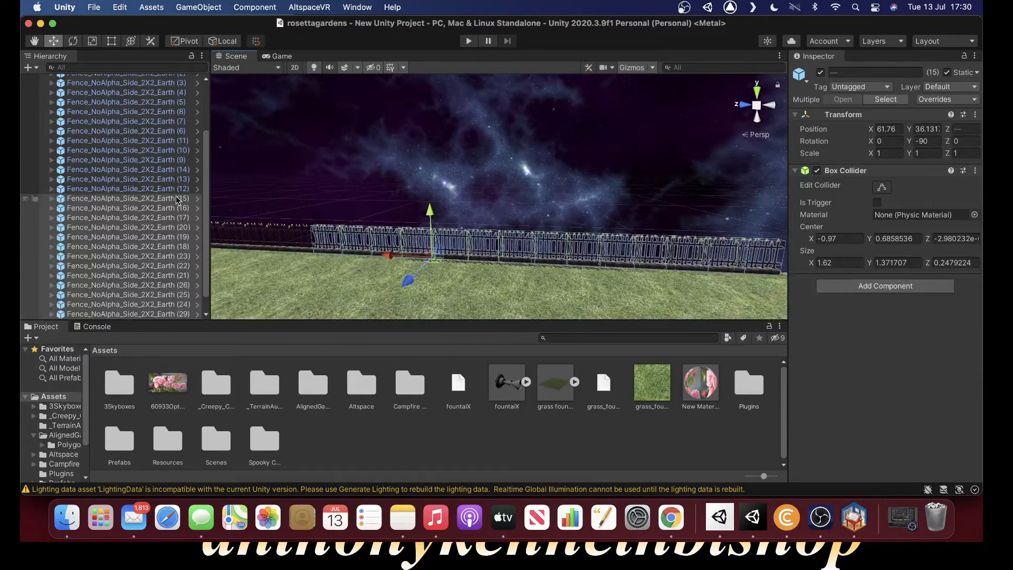
- Duplicate the second run of 15 fence sections and move the copies further along the grass edge
{"action": "right_click", "coordinate": [107, 198]}
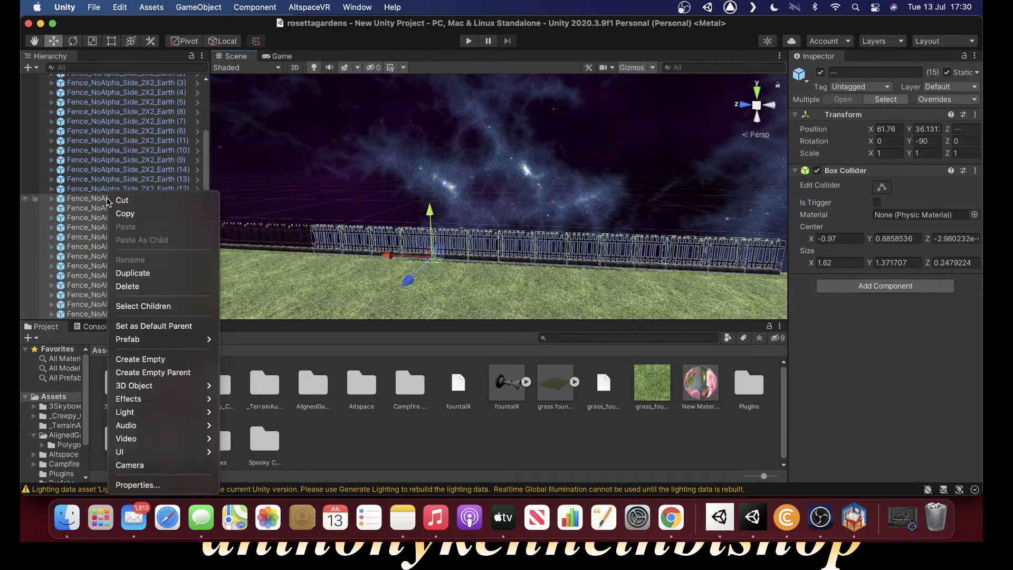
{"action": "left_click", "coordinate": [133, 273]}
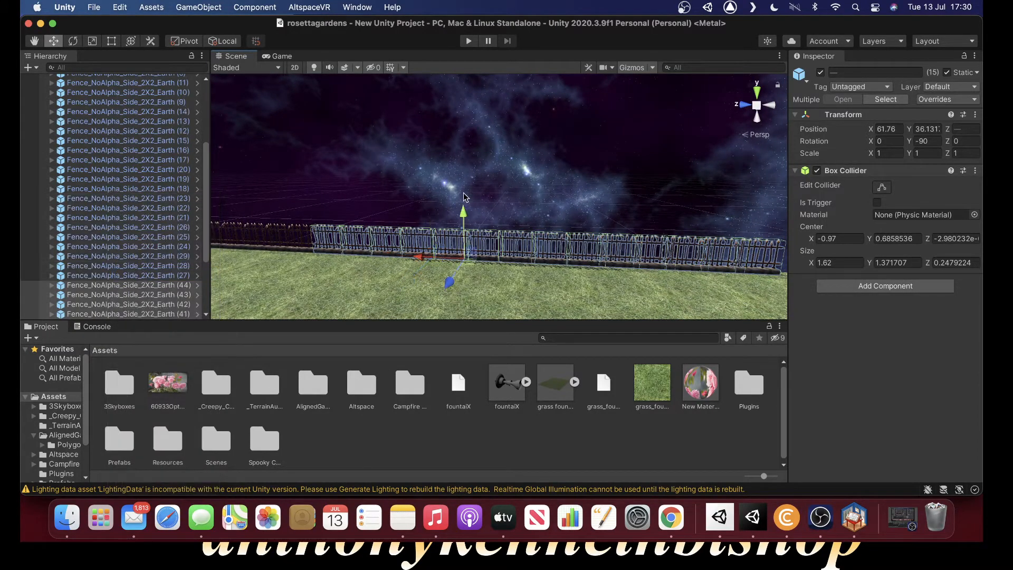
{"action": "left_click_drag", "start_coordinate": [434, 178], "coordinate": [479, 181], "text": "alt"}
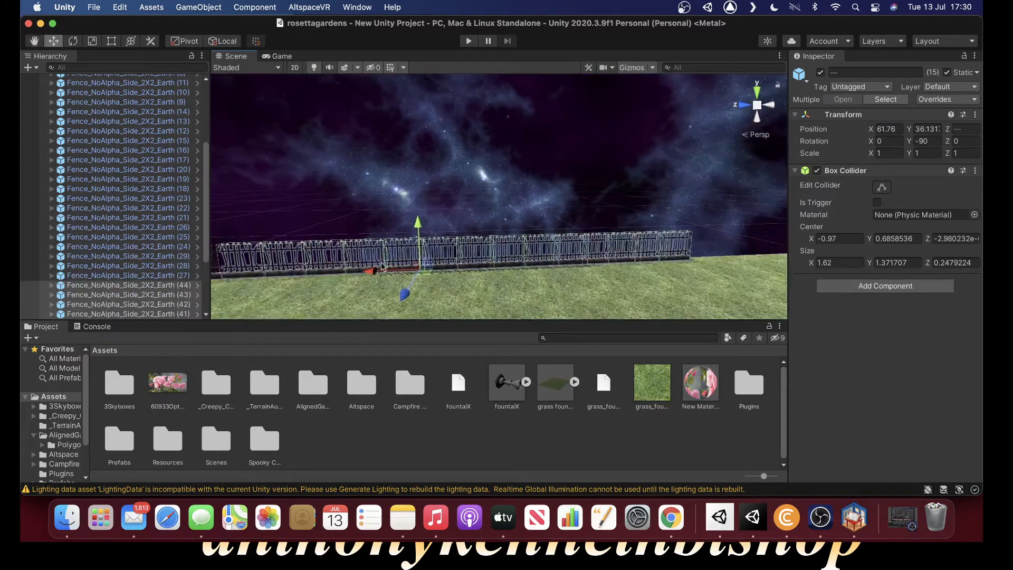
{"action": "left_click_drag", "start_coordinate": [369, 271], "coordinate": [745, 188]}
{"action": "left_click_drag", "start_coordinate": [425, 182], "coordinate": [674, 130], "text": "alt"}
{"action": "left_click_drag", "start_coordinate": [528, 193], "coordinate": [531, 211], "text": "alt"}
{"action": "right_click_drag", "start_coordinate": [528, 199], "coordinate": [550, 176]}
{"action": "scroll", "coordinate": [549, 176], "scroll_direction": "up", "scroll_amount": 5}
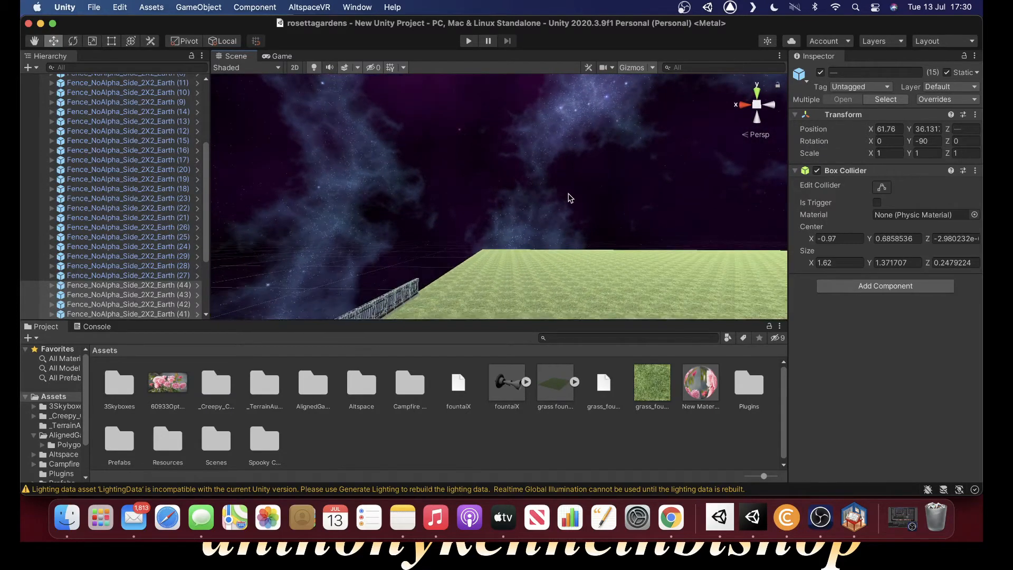
- Duplicate the third run of fence sections and slide the new copies along the edge to lengthen the row
{"action": "left_click_drag", "start_coordinate": [569, 207], "coordinate": [335, 310], "text": "alt"}
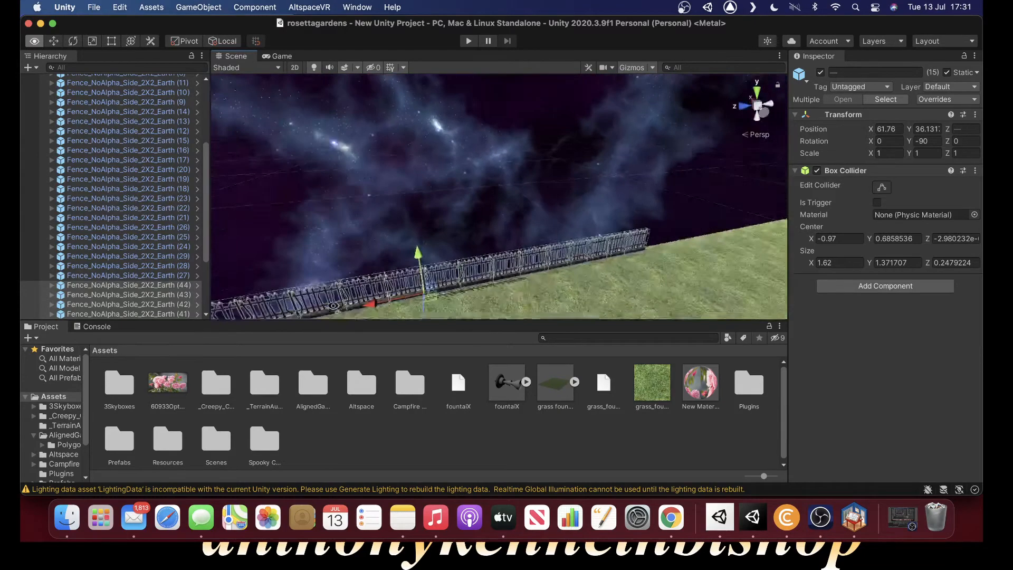
{"action": "right_click_drag", "start_coordinate": [334, 310], "coordinate": [350, 280]}
{"action": "scroll", "coordinate": [425, 271], "scroll_direction": "down", "scroll_amount": 5}
{"action": "right_click_drag", "start_coordinate": [451, 199], "coordinate": [422, 252]}
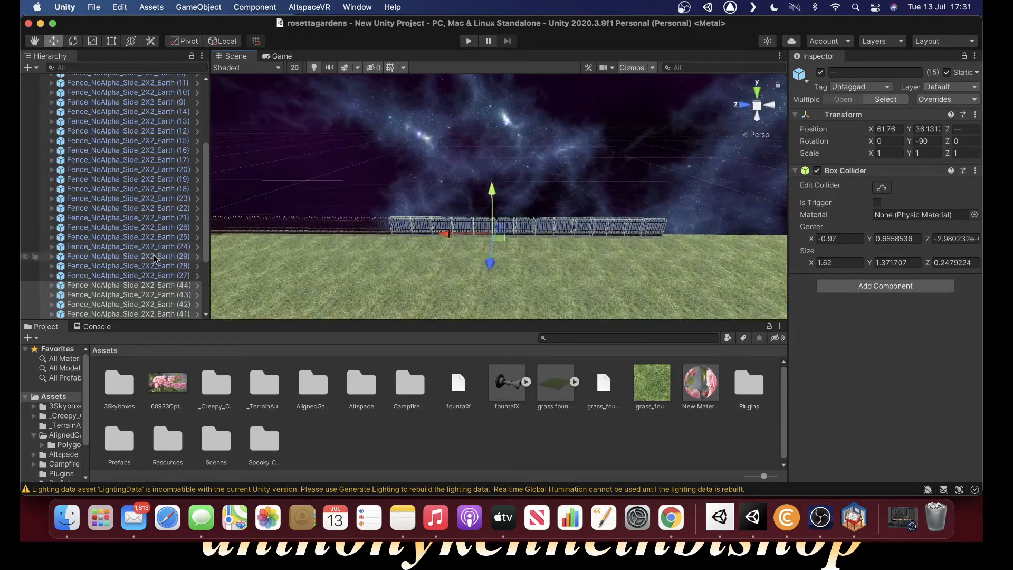
{"action": "right_click", "coordinate": [99, 299]}
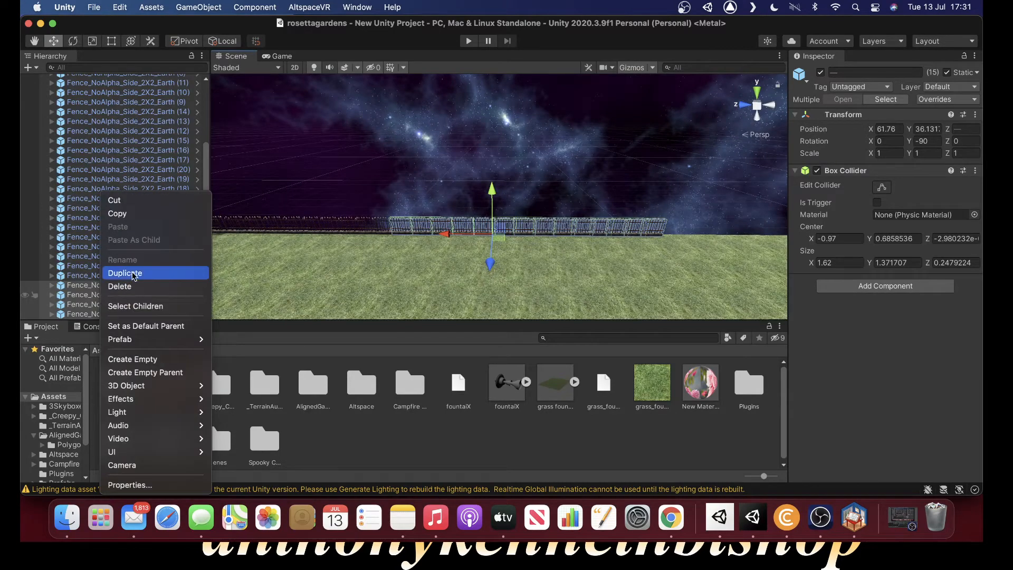
{"action": "left_click", "coordinate": [124, 273]}
{"action": "right_click_drag", "start_coordinate": [609, 230], "coordinate": [504, 178]}
{"action": "left_click_drag", "start_coordinate": [422, 280], "coordinate": [542, 209]}
- Check the joint between the fourth fence run and the previous one up close, and nudge the run along the row to align it
{"action": "right_click_drag", "start_coordinate": [496, 205], "coordinate": [457, 254]}
{"action": "scroll", "coordinate": [506, 208], "scroll_direction": "up", "scroll_amount": 3}
{"action": "scroll", "coordinate": [521, 204], "scroll_direction": "up", "scroll_amount": 5}
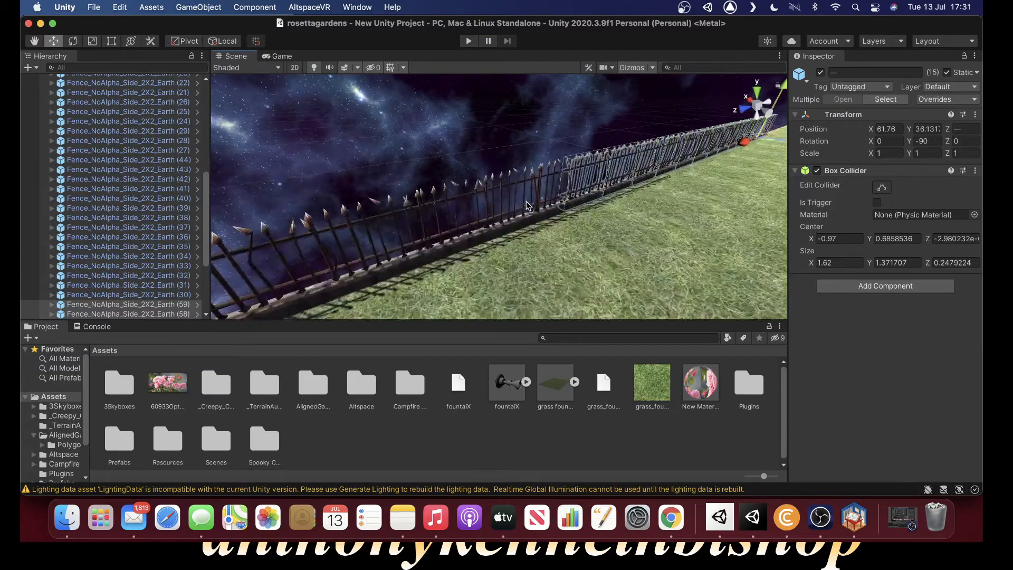
{"action": "right_click_drag", "start_coordinate": [521, 203], "coordinate": [656, 154]}
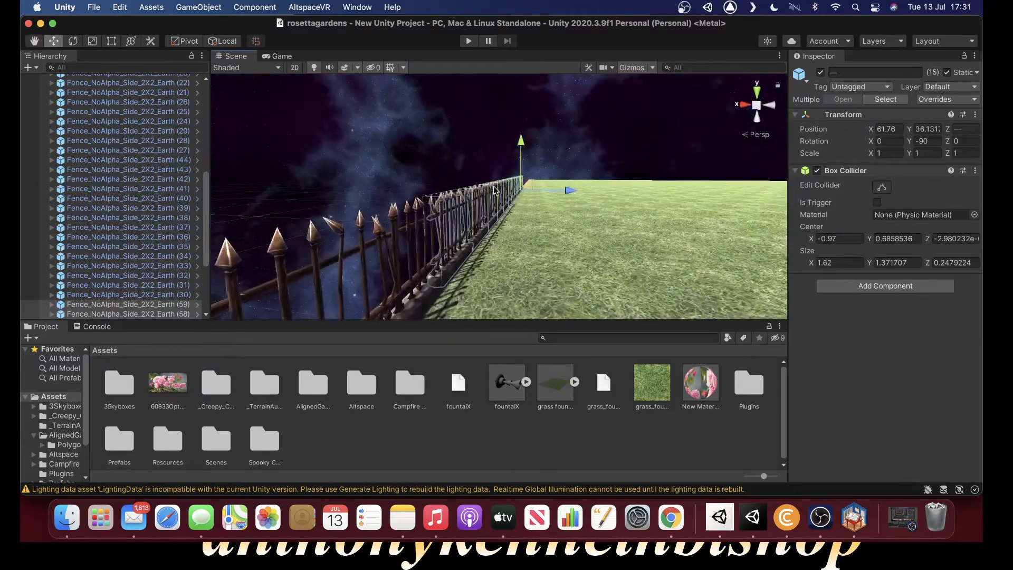
{"action": "right_click_drag", "start_coordinate": [495, 190], "coordinate": [566, 161]}
{"action": "left_click_drag", "start_coordinate": [289, 223], "coordinate": [312, 224], "text": "alt"}
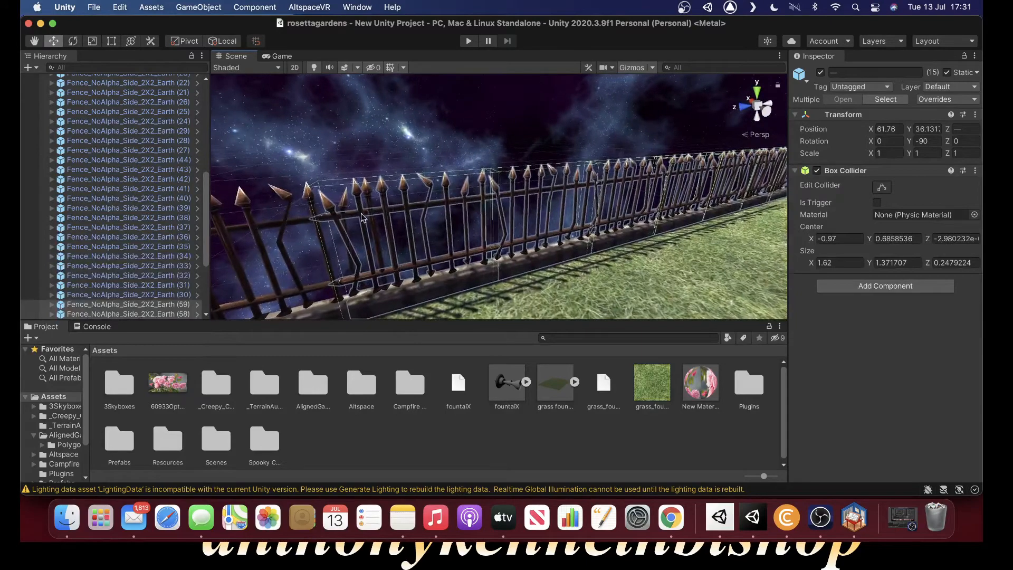
{"action": "scroll", "coordinate": [461, 233], "scroll_direction": "down", "scroll_amount": 3}
{"action": "left_click_drag", "start_coordinate": [719, 155], "coordinate": [666, 164], "text": "alt"}
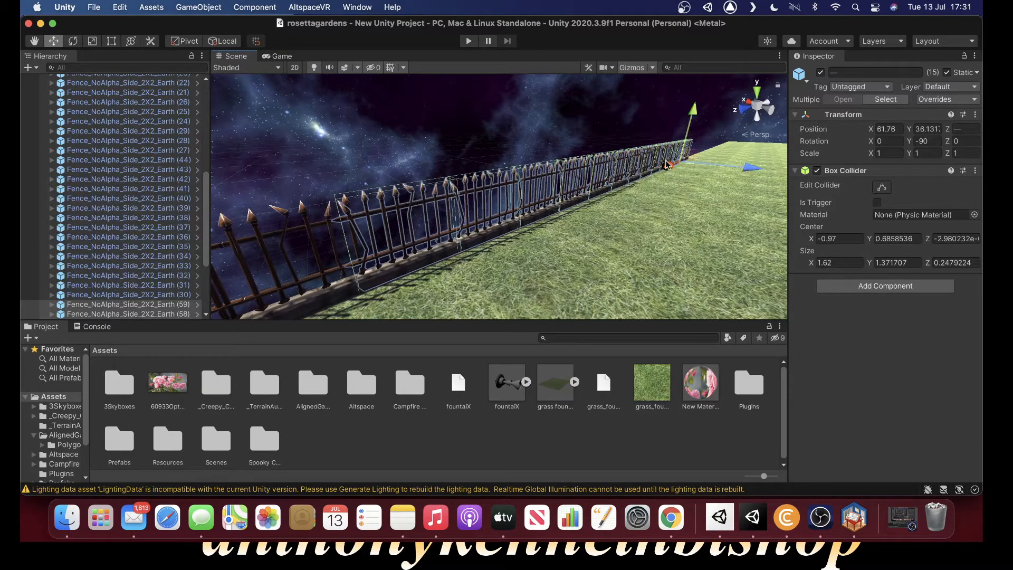
{"action": "right_click_drag", "start_coordinate": [643, 194], "coordinate": [441, 226]}
{"action": "key", "text": "w"}
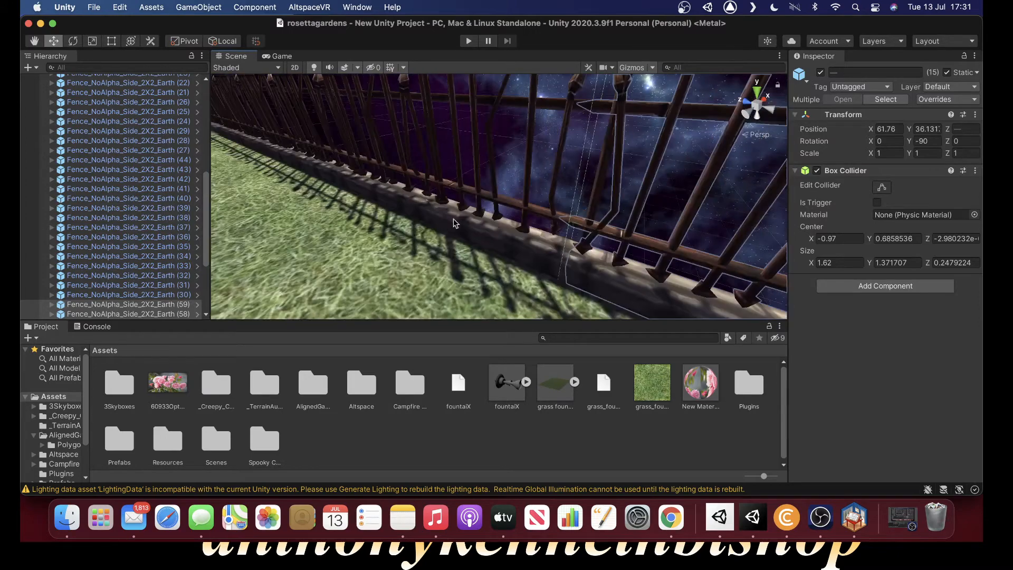
{"action": "scroll", "coordinate": [480, 220], "scroll_direction": "down", "scroll_amount": 5}
{"action": "scroll", "coordinate": [480, 220], "scroll_direction": "down", "scroll_amount": 5}
{"action": "right_click_drag", "start_coordinate": [480, 218], "coordinate": [650, 202]}
{"action": "scroll", "coordinate": [599, 219], "scroll_direction": "down", "scroll_amount": 3}
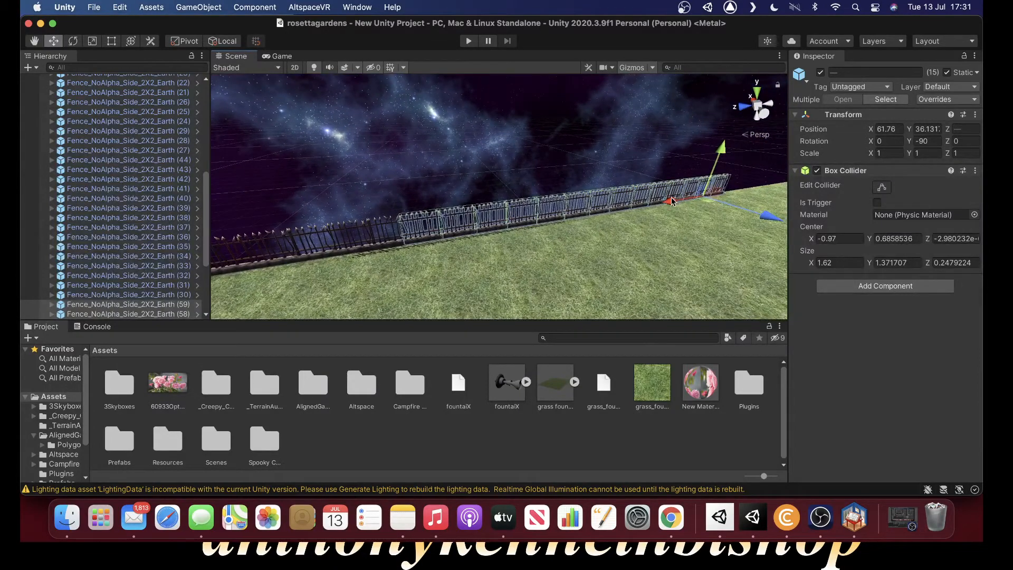
{"action": "left_click_drag", "start_coordinate": [675, 199], "coordinate": [674, 202]}
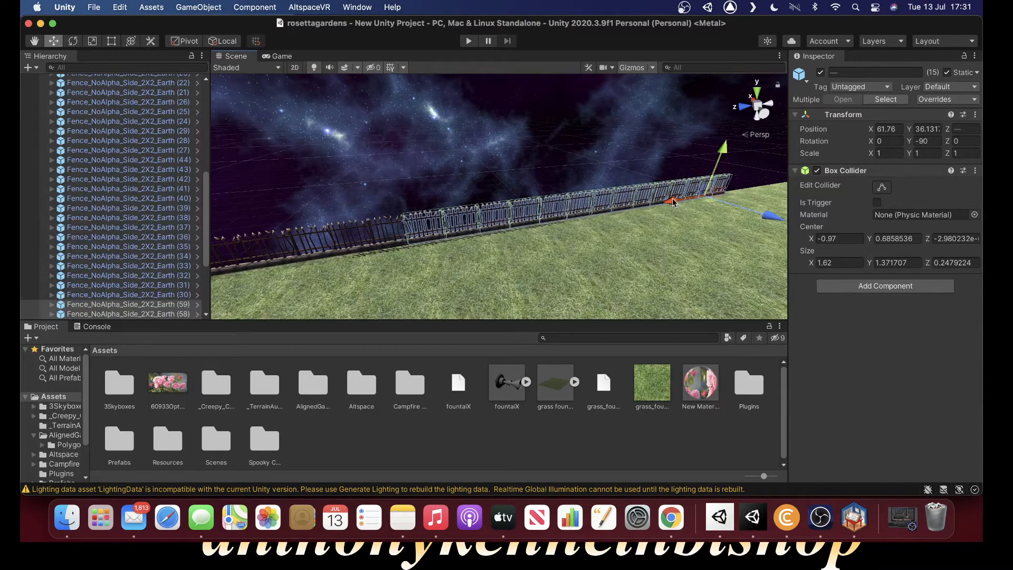
- Duplicate the fourth run of fence sections and move the copies past its end toward the far corner of the grass
{"action": "right_click_drag", "start_coordinate": [611, 219], "coordinate": [688, 148]}
{"action": "right_click_drag", "start_coordinate": [553, 199], "coordinate": [405, 257]}
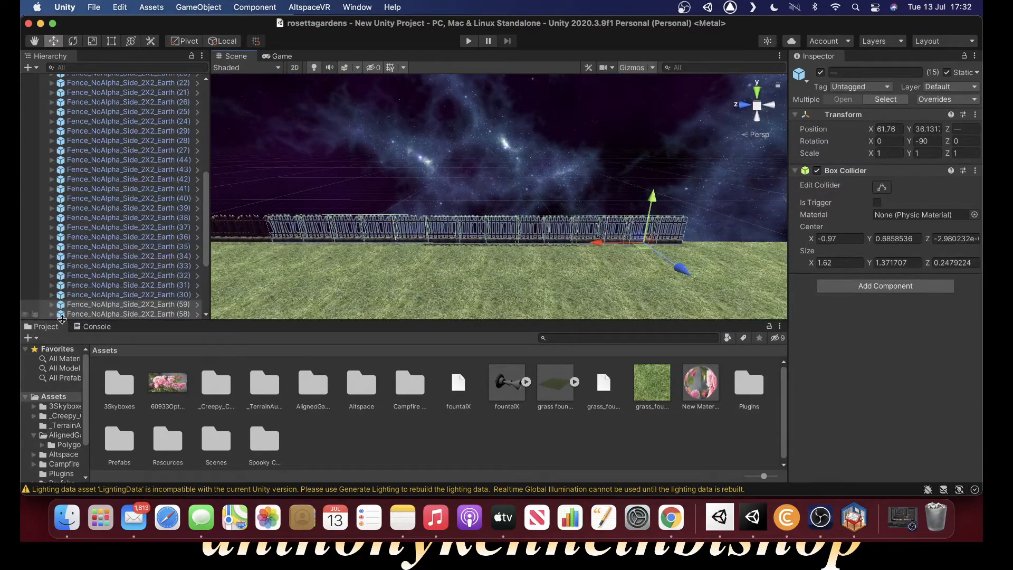
{"action": "right_click", "coordinate": [112, 315]}
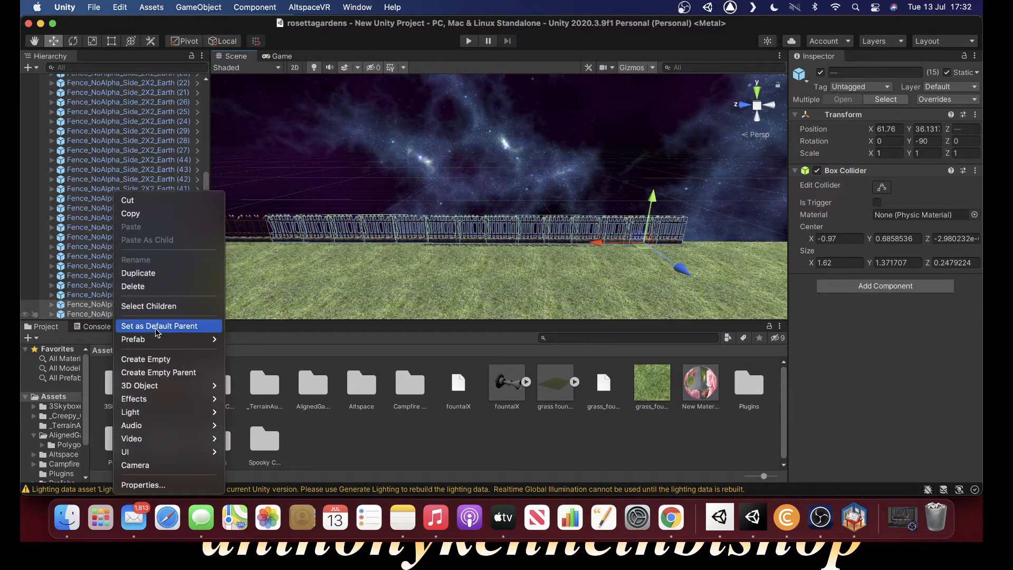
{"action": "left_click", "coordinate": [148, 274]}
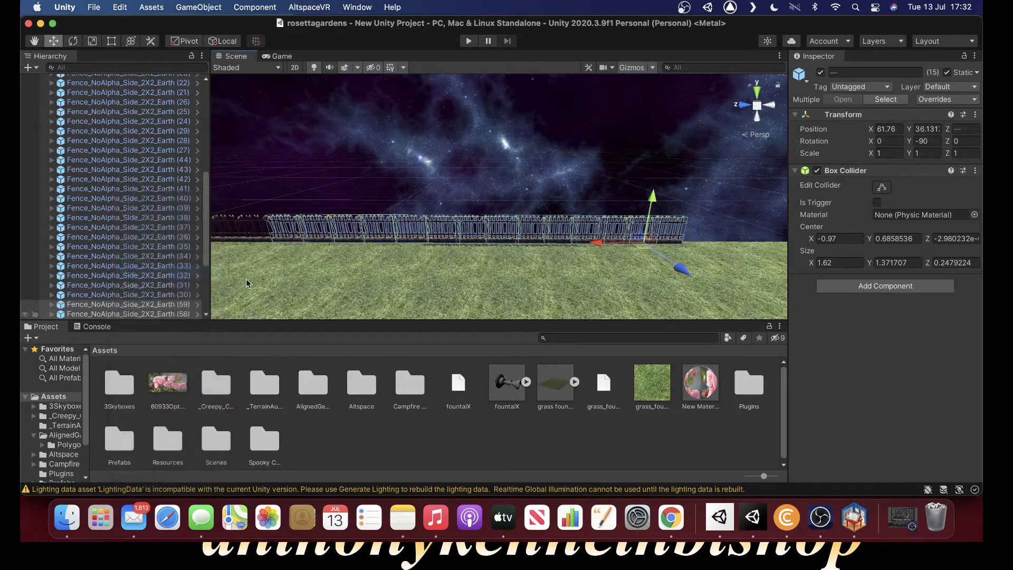
{"action": "left_click_drag", "start_coordinate": [314, 243], "coordinate": [722, 222]}
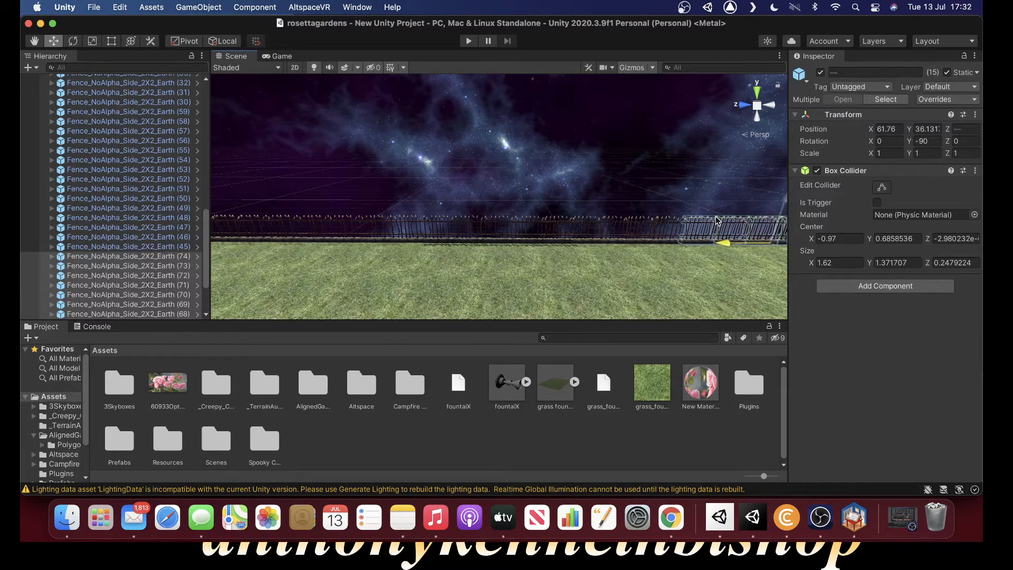
- Nudge the fifth fence run along the row to meet the previous run, and deselect it
{"action": "right_click_drag", "start_coordinate": [545, 217], "coordinate": [657, 202]}
{"action": "right_click_drag", "start_coordinate": [528, 184], "coordinate": [575, 174]}
{"action": "scroll", "coordinate": [576, 176], "scroll_direction": "up", "scroll_amount": 4}
{"action": "right_click_drag", "start_coordinate": [455, 138], "coordinate": [496, 125]}
{"action": "scroll", "coordinate": [532, 196], "scroll_direction": "up", "scroll_amount": 4}
{"action": "scroll", "coordinate": [497, 124], "scroll_direction": "up", "scroll_amount": 2}
{"action": "scroll", "coordinate": [529, 149], "scroll_direction": "up", "scroll_amount": 2}
{"action": "right_click_drag", "start_coordinate": [587, 197], "coordinate": [375, 213]}
{"action": "scroll", "coordinate": [375, 213], "scroll_direction": "down", "scroll_amount": 4}
{"action": "scroll", "coordinate": [375, 213], "scroll_direction": "down", "scroll_amount": 4}
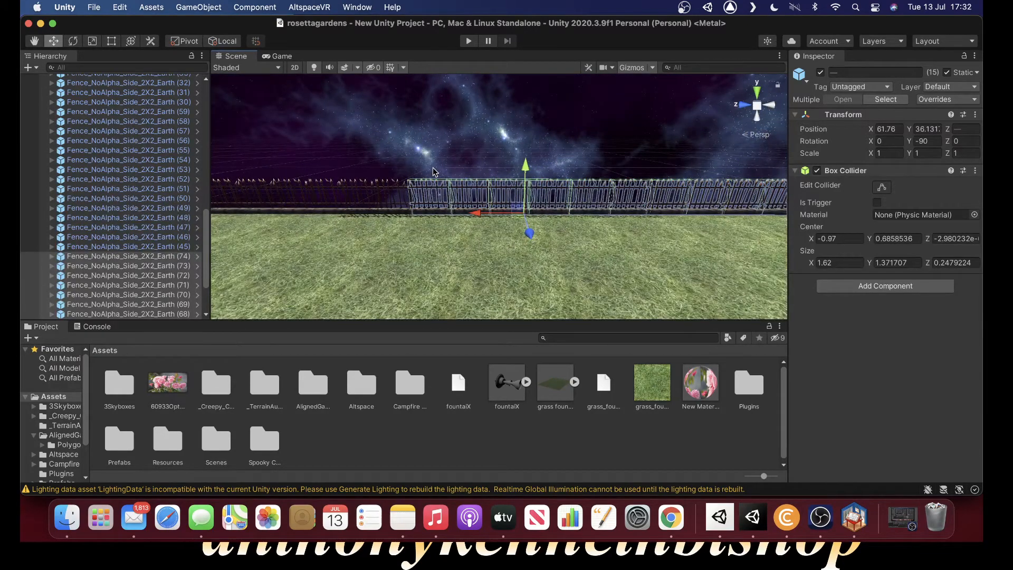
{"action": "right_click_drag", "start_coordinate": [420, 166], "coordinate": [403, 206]}
{"action": "scroll", "coordinate": [403, 206], "scroll_direction": "down", "scroll_amount": 3}
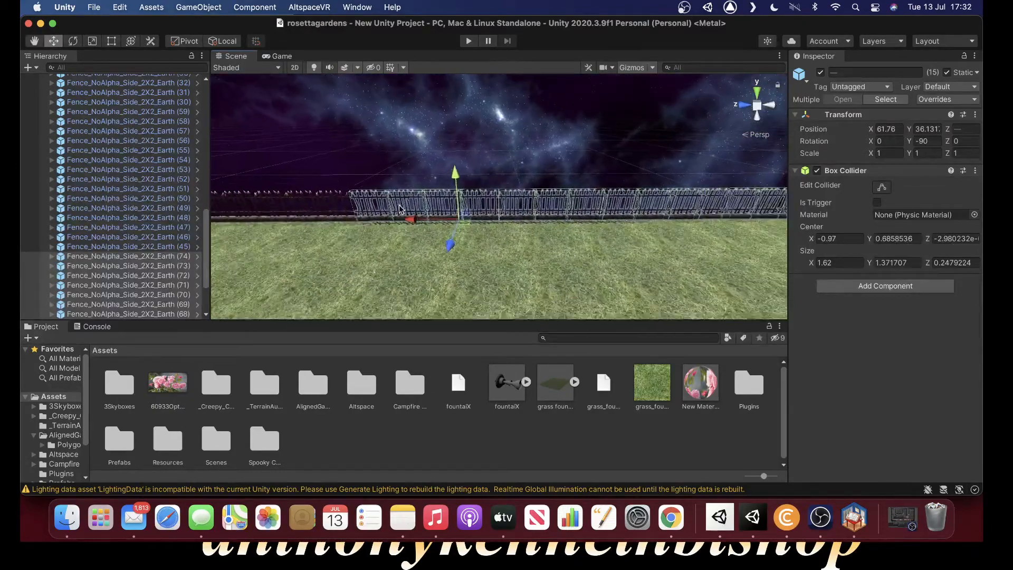
{"action": "mouse_move", "coordinate": [417, 220]}
{"action": "left_mouse_down"}
{"action": "mouse_move", "coordinate": [478, 218]}
{"action": "mouse_move", "coordinate": [414, 215]}
{"action": "left_mouse_up"}
{"action": "right_click_drag", "start_coordinate": [414, 216], "coordinate": [503, 188]}
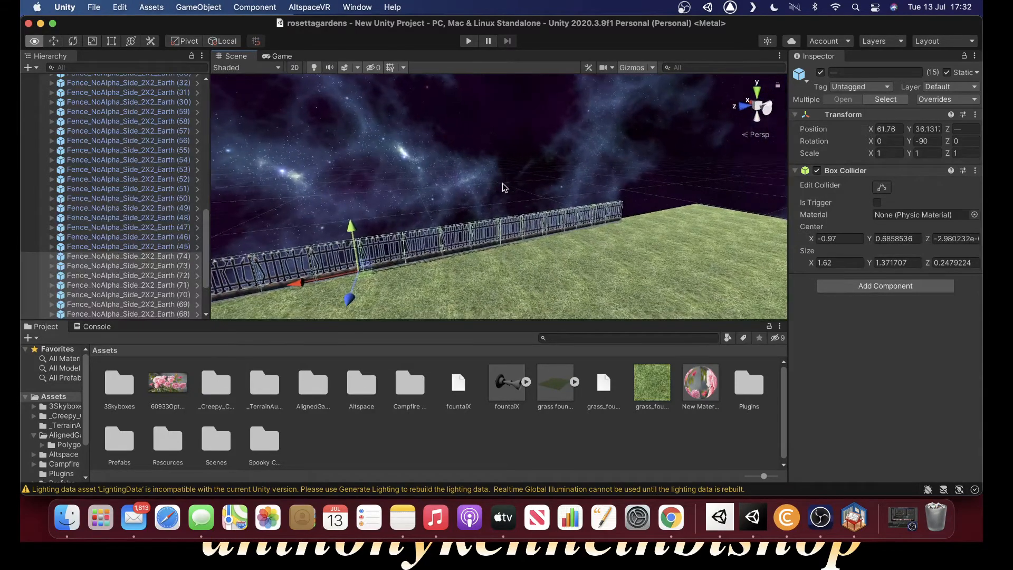
{"action": "left_click", "coordinate": [596, 176]}
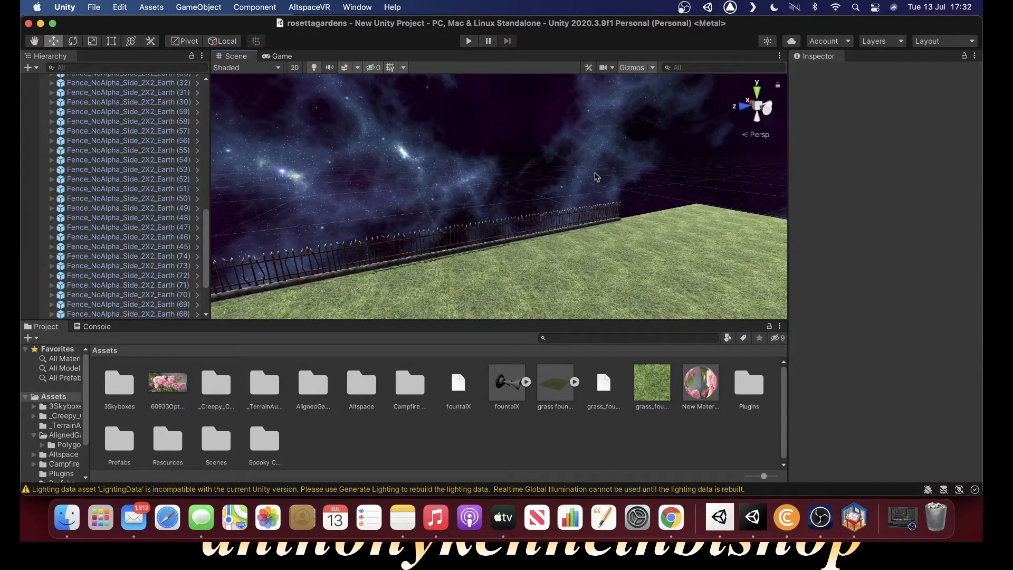
- Duplicate the last five fence sections of the row, slide the copies along the grass edge past the row's end, and deselect them
{"action": "right_click_drag", "start_coordinate": [533, 200], "coordinate": [686, 141]}
{"action": "scroll", "coordinate": [506, 209], "scroll_direction": "up", "scroll_amount": 5}
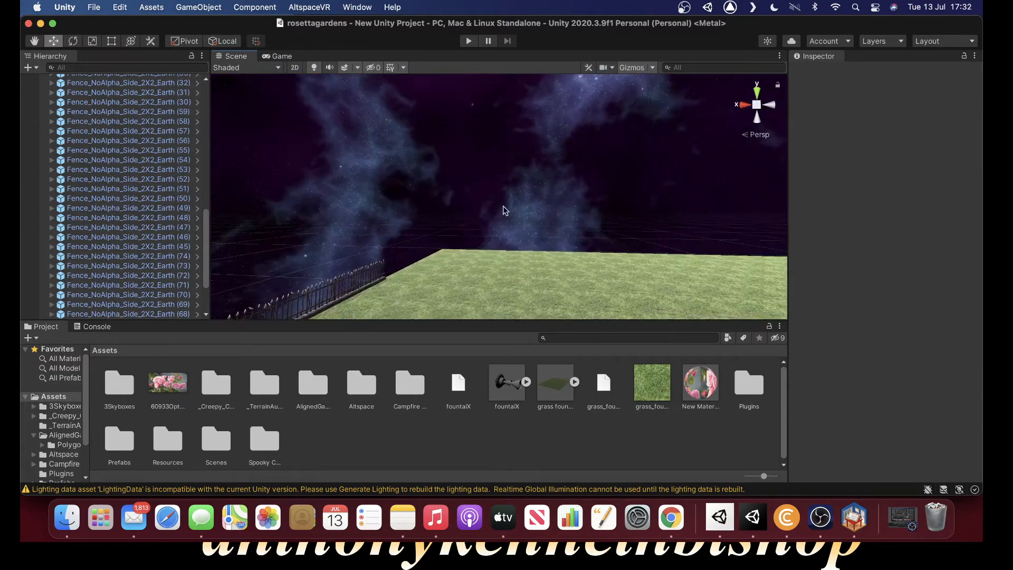
{"action": "scroll", "coordinate": [513, 211], "scroll_direction": "up", "scroll_amount": 2}
{"action": "right_click_drag", "start_coordinate": [511, 206], "coordinate": [426, 294]}
{"action": "scroll", "coordinate": [531, 177], "scroll_direction": "up", "scroll_amount": 3}
{"action": "right_click_drag", "start_coordinate": [534, 181], "coordinate": [386, 180]}
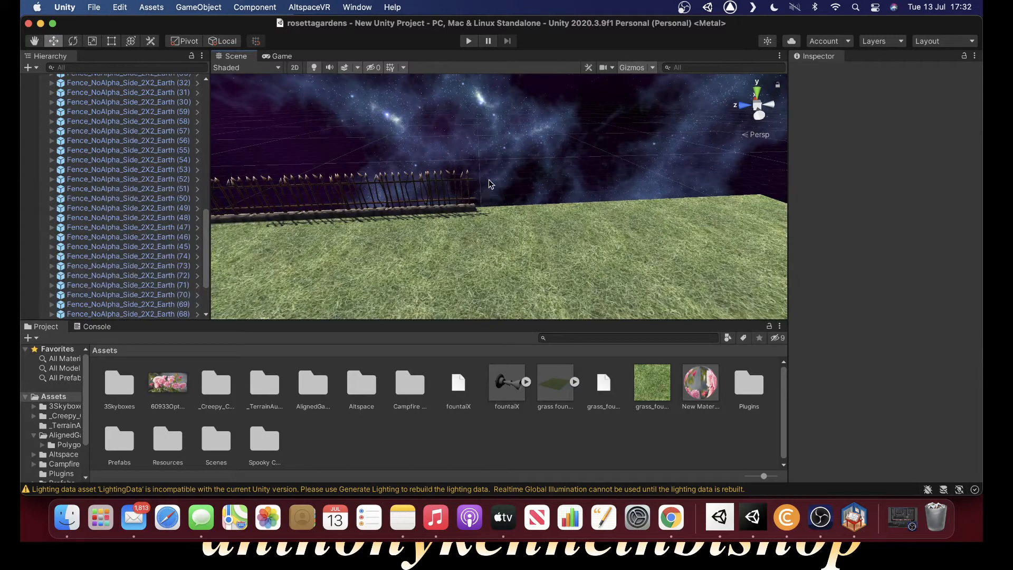
{"action": "left_click", "coordinate": [348, 195]}
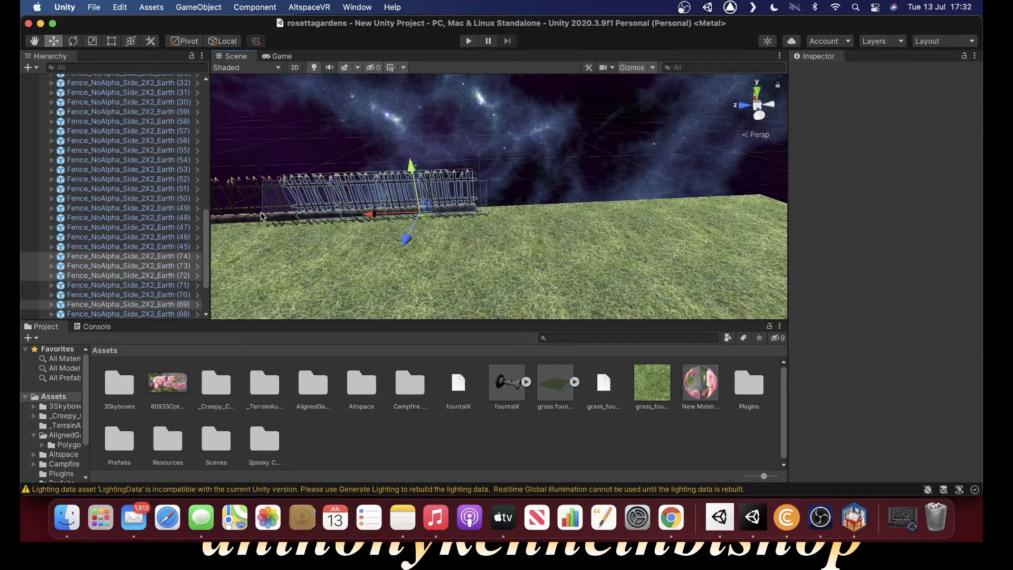
{"action": "left_click", "coordinate": [247, 217], "text": "shift"}
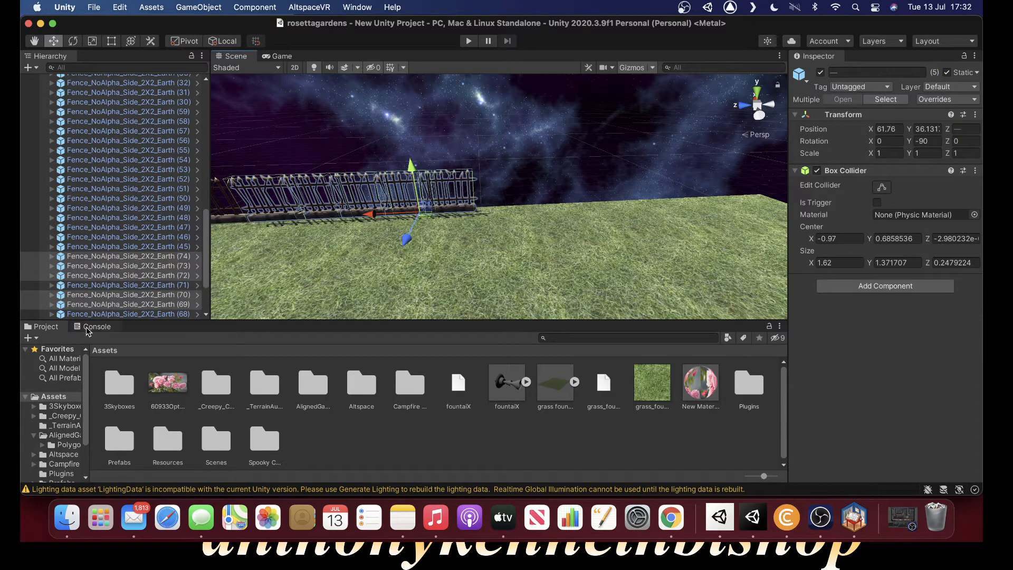
{"action": "right_click", "coordinate": [98, 298]}
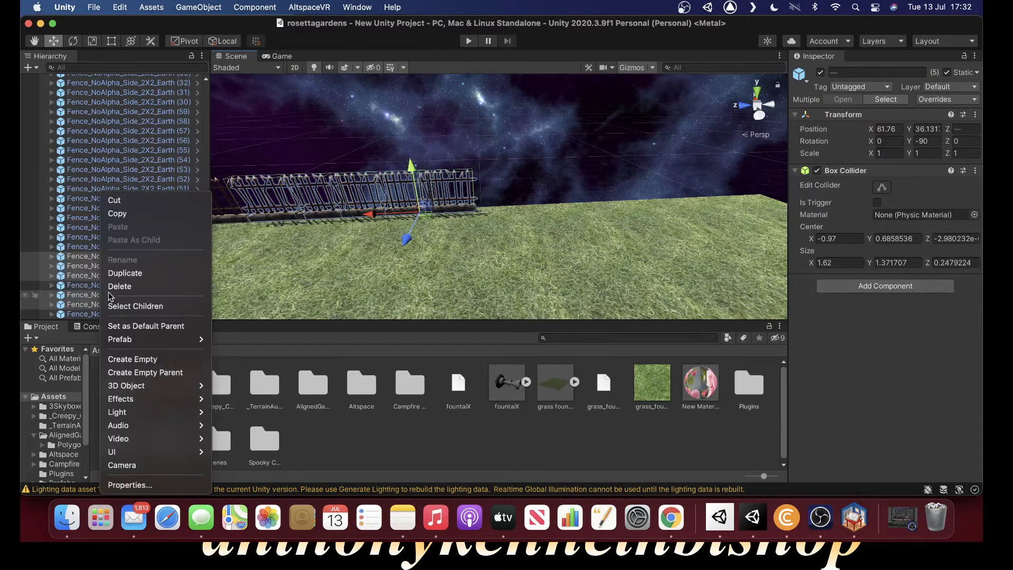
{"action": "left_click", "coordinate": [118, 273]}
{"action": "left_click_drag", "start_coordinate": [369, 215], "coordinate": [564, 205]}
{"action": "right_click_drag", "start_coordinate": [354, 224], "coordinate": [354, 190]}
{"action": "left_click", "coordinate": [357, 156]}
{"action": "scroll", "coordinate": [354, 190], "scroll_direction": "down", "scroll_amount": 3}
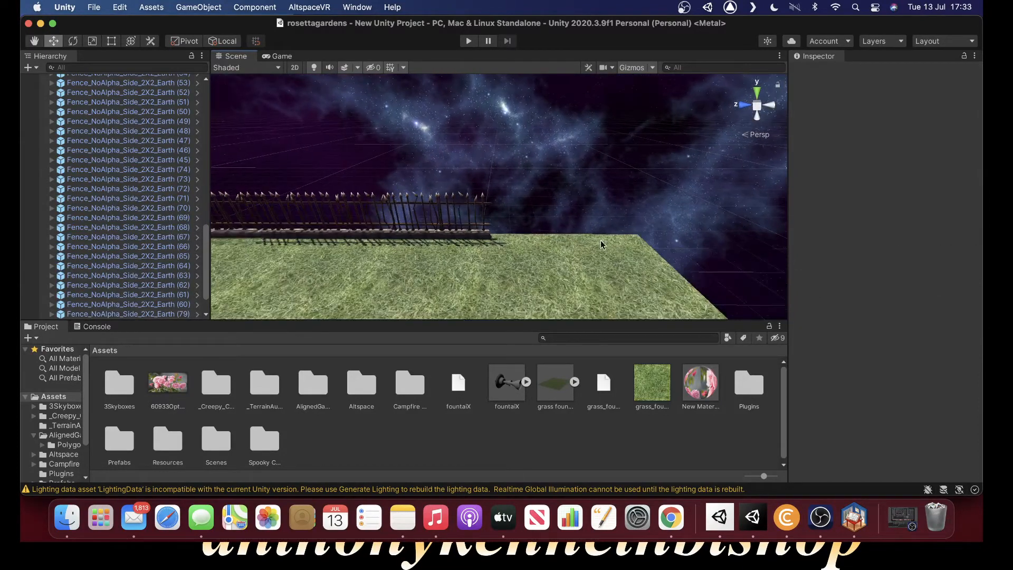
- Duplicate the four end sections of the fence row and move the copies out to the far corner of the grass
{"action": "left_click", "coordinate": [471, 238]}
{"action": "left_click_drag", "start_coordinate": [507, 206], "coordinate": [287, 229]}
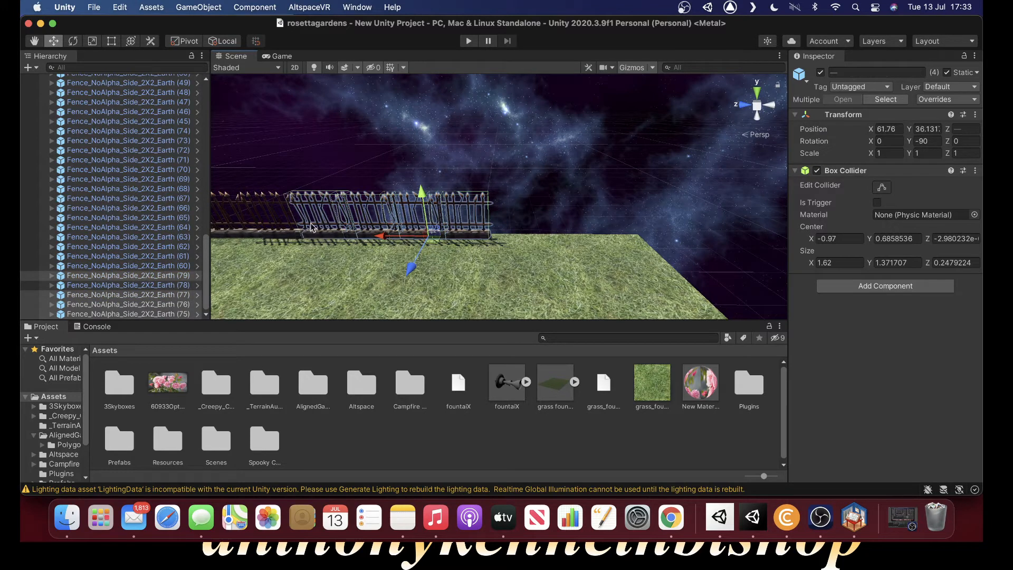
{"action": "right_click", "coordinate": [132, 299]}
{"action": "left_click", "coordinate": [158, 273]}
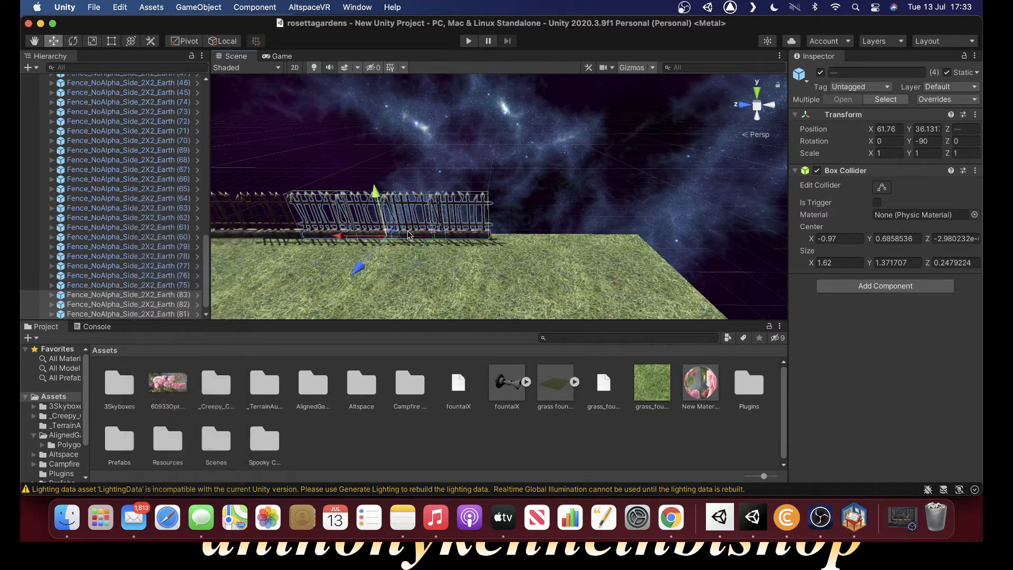
{"action": "left_click_drag", "start_coordinate": [336, 239], "coordinate": [486, 270]}
- Check the final fence run's corner end and its joint up close, and nudge the run slightly along the row
{"action": "right_click_drag", "start_coordinate": [419, 269], "coordinate": [388, 218]}
{"action": "scroll", "coordinate": [565, 118], "scroll_direction": "up", "scroll_amount": 5}
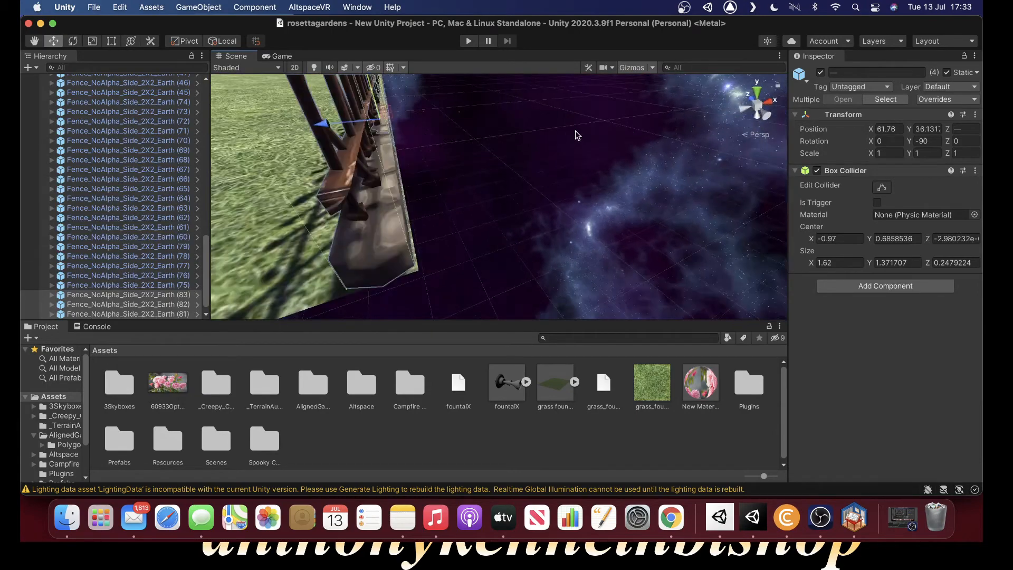
{"action": "right_click_drag", "start_coordinate": [579, 132], "coordinate": [454, 117]}
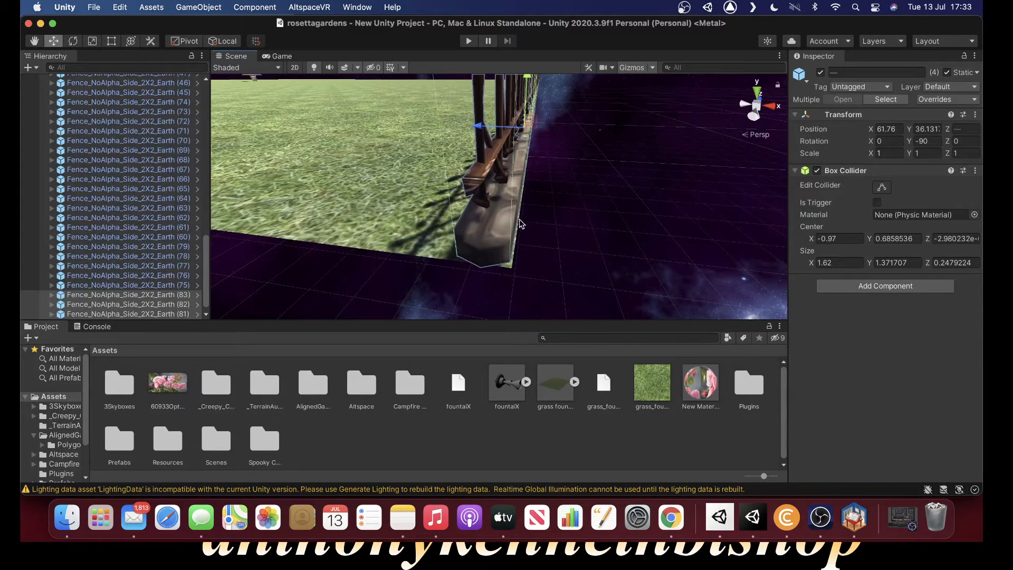
{"action": "scroll", "coordinate": [524, 210], "scroll_direction": "up", "scroll_amount": 5}
{"action": "right_click_drag", "start_coordinate": [538, 215], "coordinate": [373, 207]}
{"action": "scroll", "coordinate": [642, 221], "scroll_direction": "up", "scroll_amount": 3}
{"action": "right_click_drag", "start_coordinate": [464, 206], "coordinate": [601, 208]}
{"action": "right_click_drag", "start_coordinate": [460, 194], "coordinate": [681, 208]}
{"action": "scroll", "coordinate": [330, 169], "scroll_direction": "up", "scroll_amount": 3}
{"action": "scroll", "coordinate": [335, 169], "scroll_direction": "up", "scroll_amount": 2}
{"action": "right_click_drag", "start_coordinate": [336, 210], "coordinate": [468, 230]}
{"action": "left_click_drag", "start_coordinate": [309, 159], "coordinate": [310, 160]}
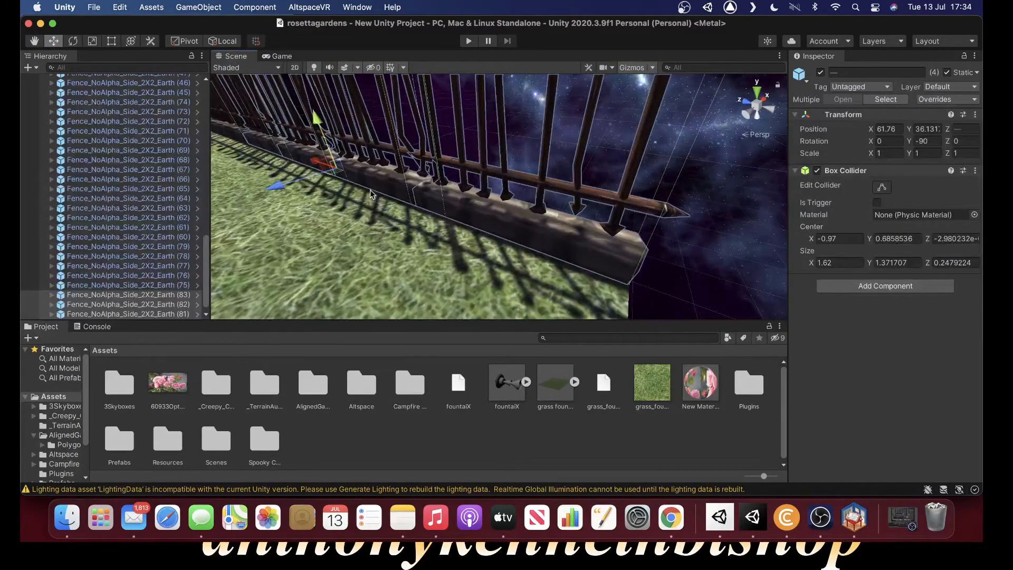
- Examine the fence row along its full length and from across the grass for alignment and gaps
{"action": "right_click_drag", "start_coordinate": [387, 201], "coordinate": [470, 191]}
{"action": "scroll", "coordinate": [474, 235], "scroll_direction": "down", "scroll_amount": 6}
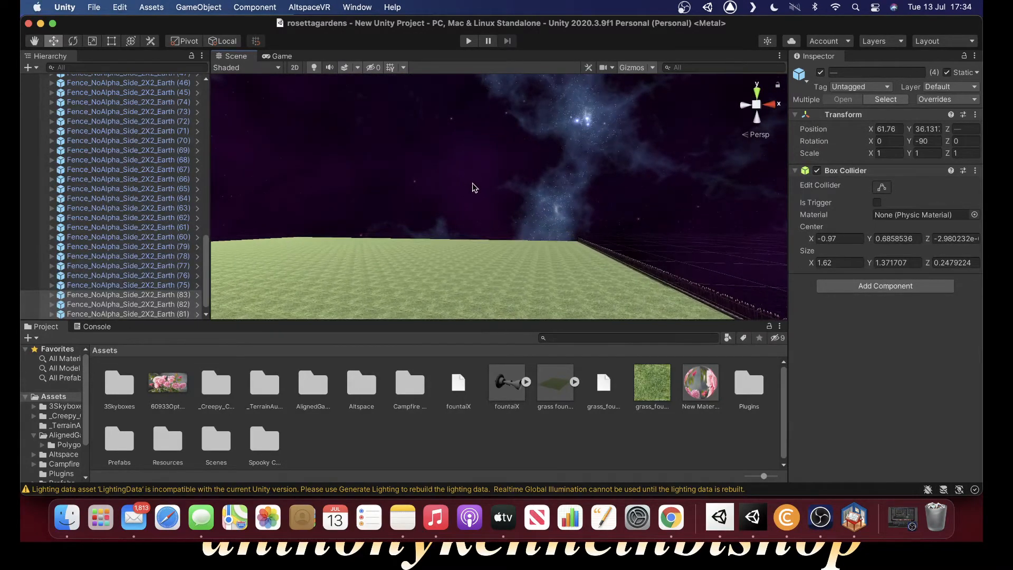
{"action": "right_click_drag", "start_coordinate": [510, 222], "coordinate": [618, 191]}
{"action": "scroll", "coordinate": [617, 194], "scroll_direction": "up", "scroll_amount": 5}
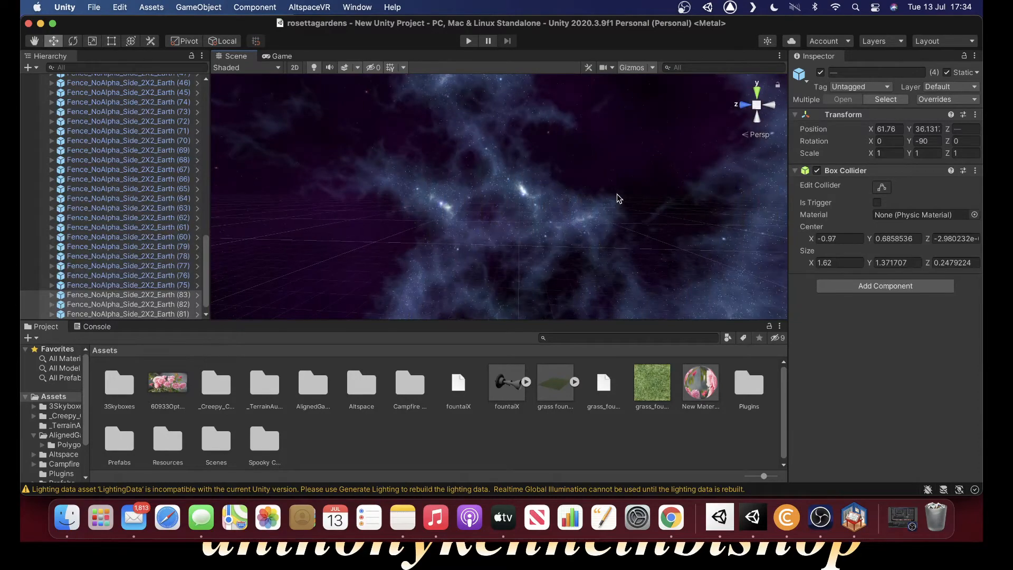
{"action": "scroll", "coordinate": [617, 195], "scroll_direction": "down", "scroll_amount": 3}
{"action": "right_click_drag", "start_coordinate": [332, 213], "coordinate": [501, 198]}
{"action": "scroll", "coordinate": [499, 201], "scroll_direction": "up", "scroll_amount": 5}
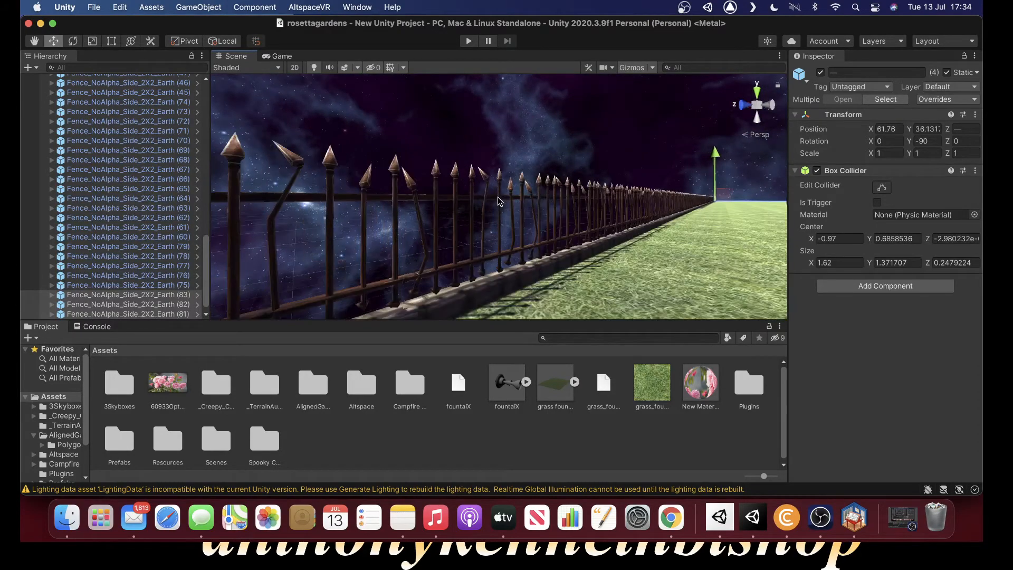
{"action": "right_click_drag", "start_coordinate": [399, 188], "coordinate": [557, 228]}
{"action": "scroll", "coordinate": [468, 184], "scroll_direction": "down", "scroll_amount": 3}
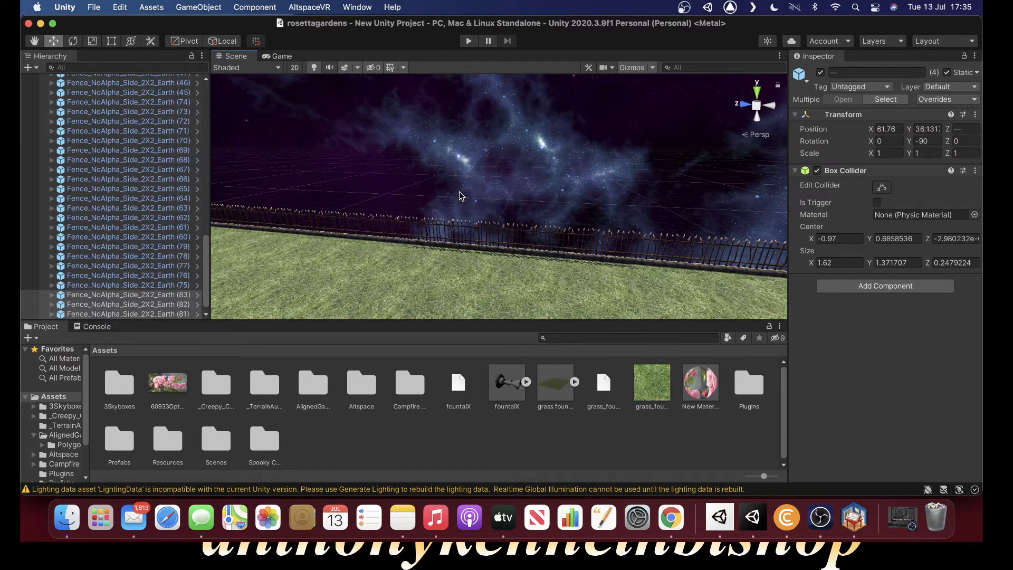
{"action": "left_click_drag", "start_coordinate": [502, 203], "coordinate": [381, 213], "text": "alt"}
{"action": "scroll", "coordinate": [388, 207], "scroll_direction": "up", "scroll_amount": 6}
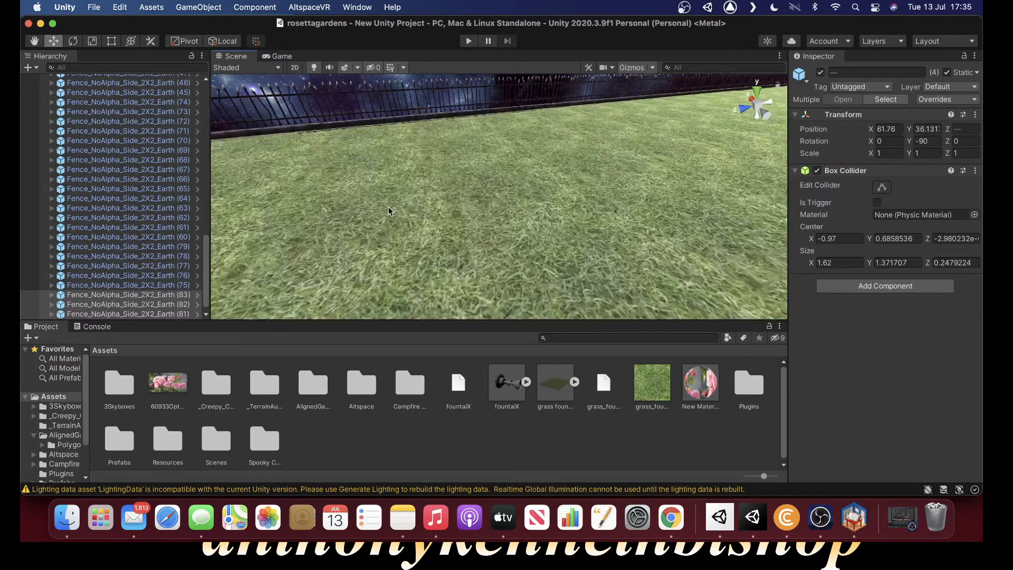
{"action": "left_click_drag", "start_coordinate": [390, 204], "coordinate": [331, 201], "text": "alt"}
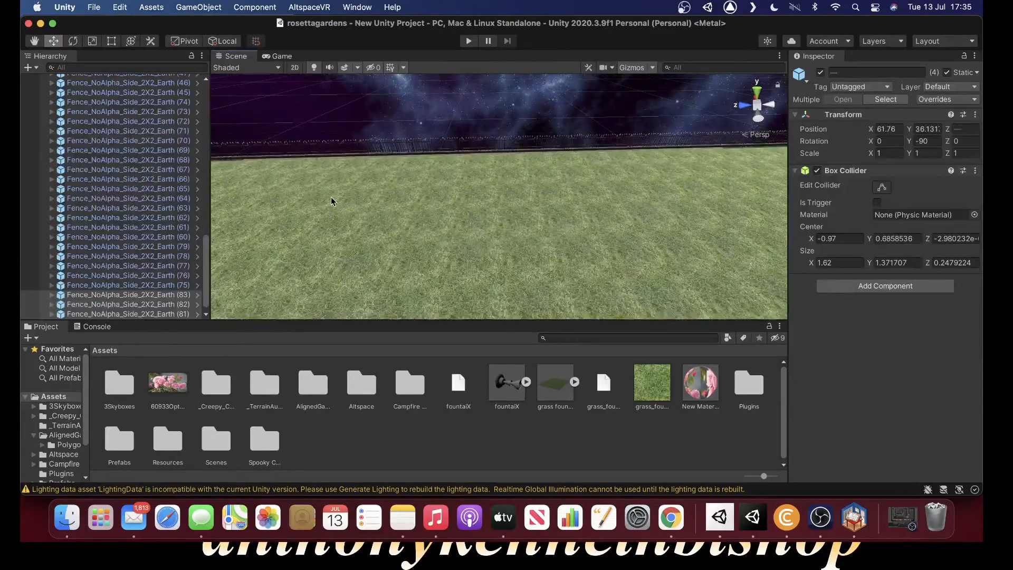
{"action": "left_click_drag", "start_coordinate": [433, 203], "coordinate": [403, 242], "text": "alt"}
- Rotate the Directional Light to about X 24.97, Y 165.06, Z 208.81 to change how the scene is lit
{"action": "scroll", "coordinate": [119, 186], "scroll_direction": "down", "scroll_amount": 1}
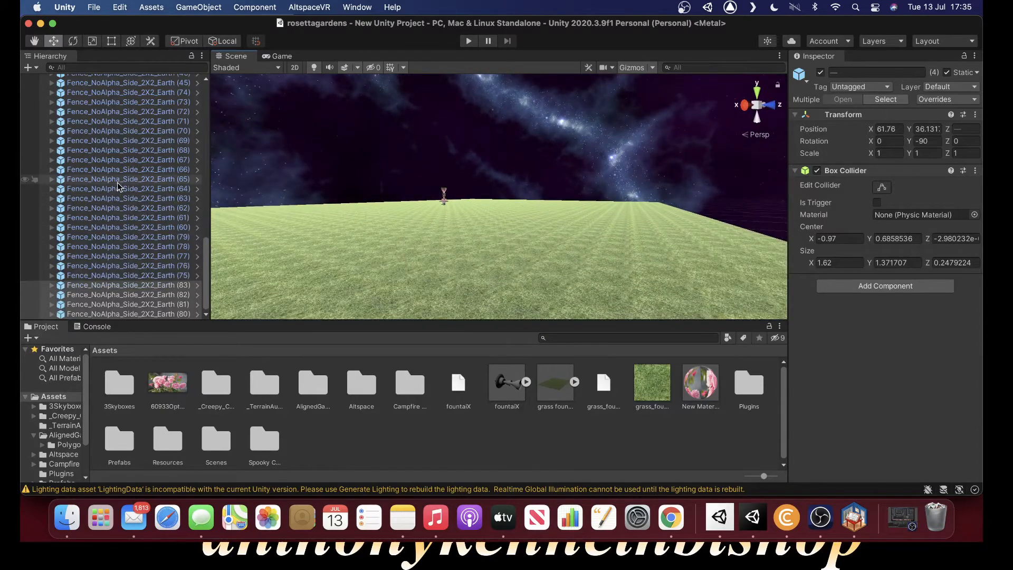
{"action": "scroll", "coordinate": [111, 158], "scroll_direction": "up", "scroll_amount": 15}
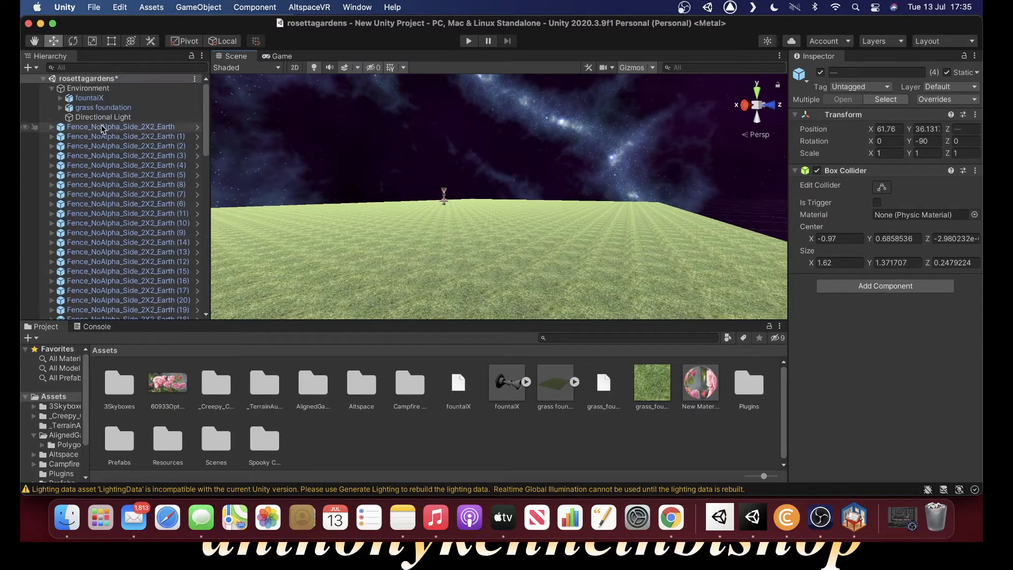
{"action": "left_click", "coordinate": [106, 117]}
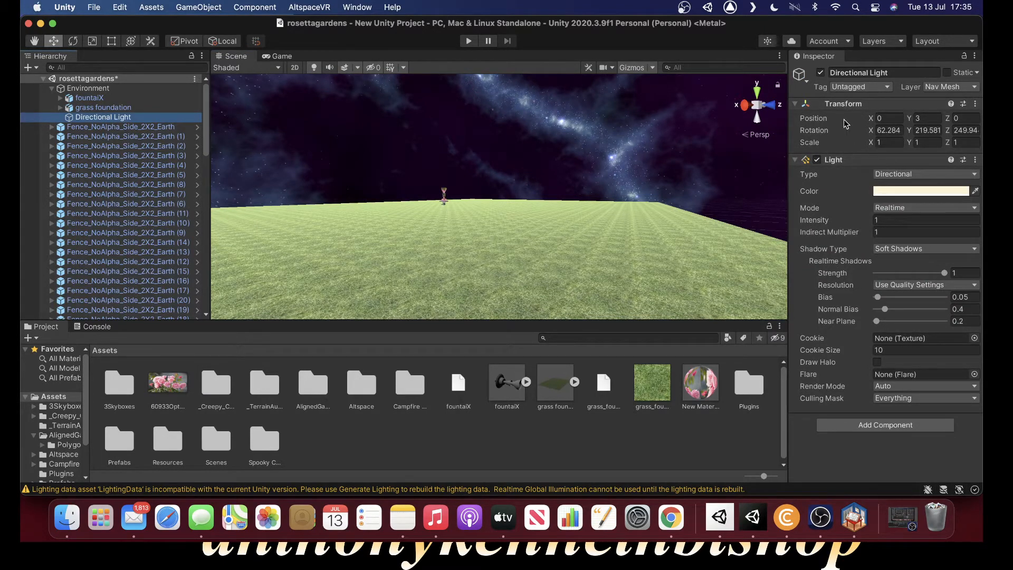
{"action": "right_click_drag", "start_coordinate": [530, 217], "coordinate": [248, 110]}
{"action": "right_click_drag", "start_coordinate": [584, 222], "coordinate": [388, 199]}
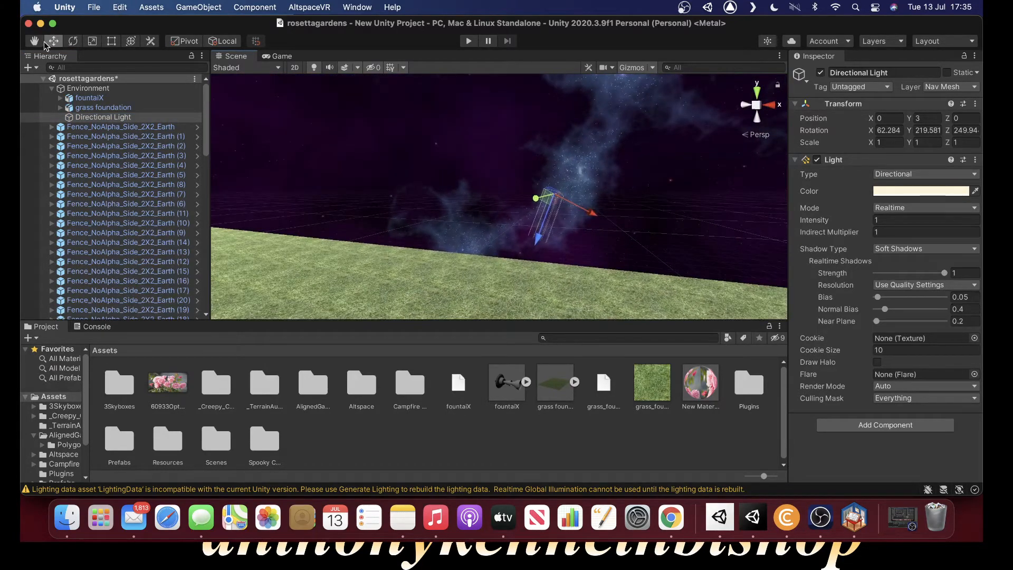
{"action": "left_click", "coordinate": [72, 42]}
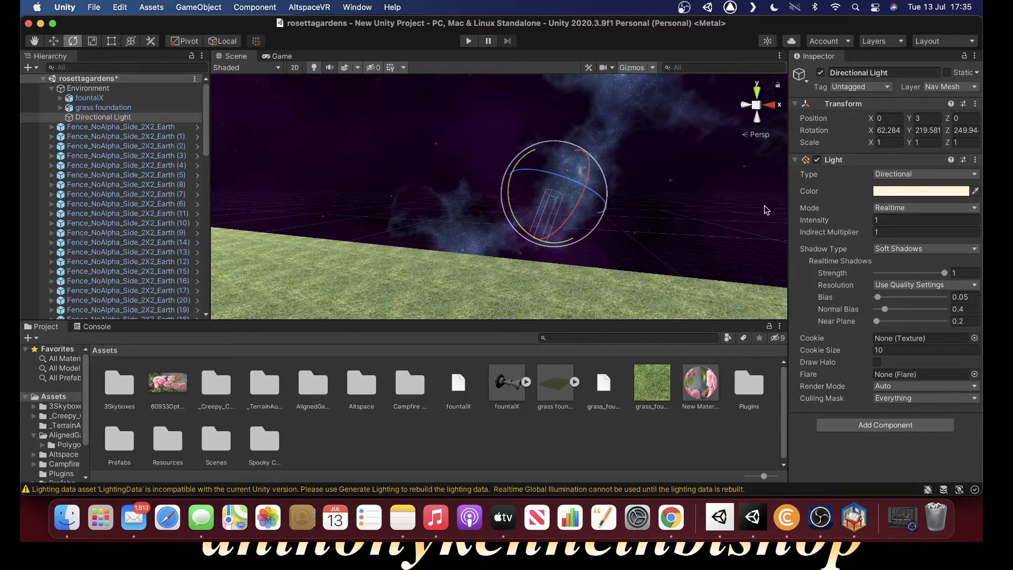
{"action": "left_click_drag", "start_coordinate": [574, 217], "coordinate": [601, 110]}
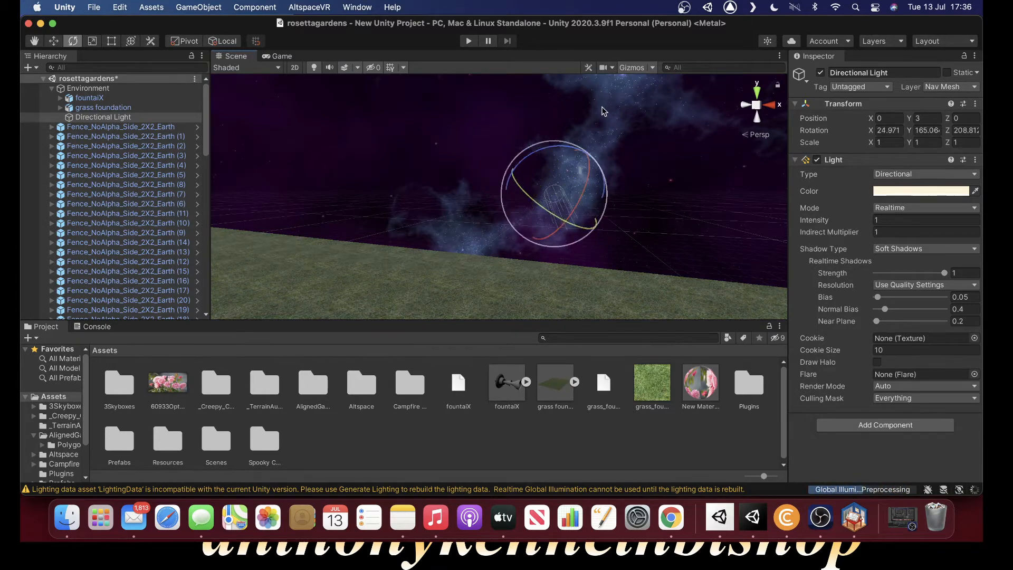
- Review the Directional Light's mode options and the scene's mixed lighting and lightmapping settings, leaving them as they are
{"action": "right_click_drag", "start_coordinate": [543, 266], "coordinate": [502, 261]}
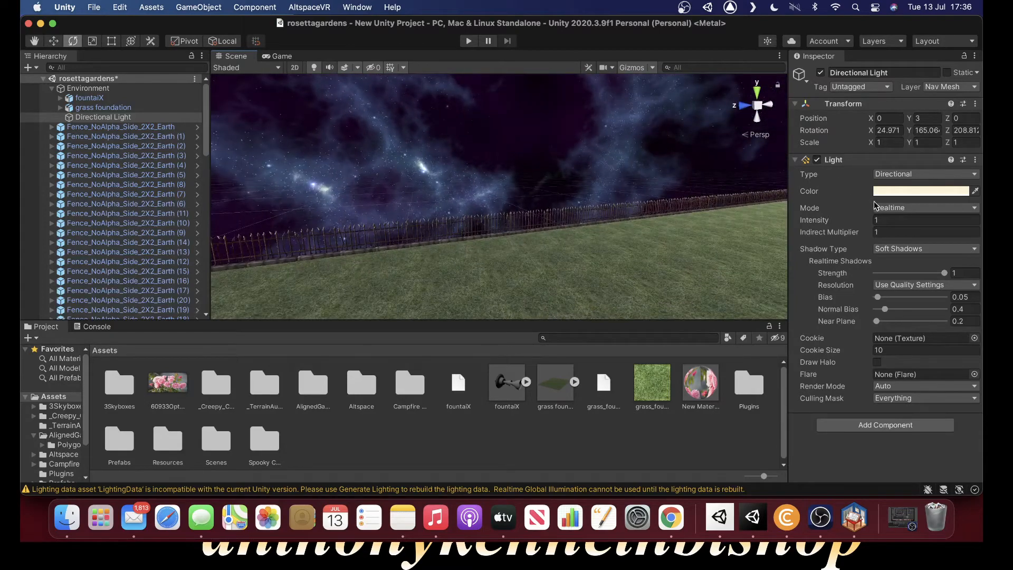
{"action": "left_click", "coordinate": [892, 208]}
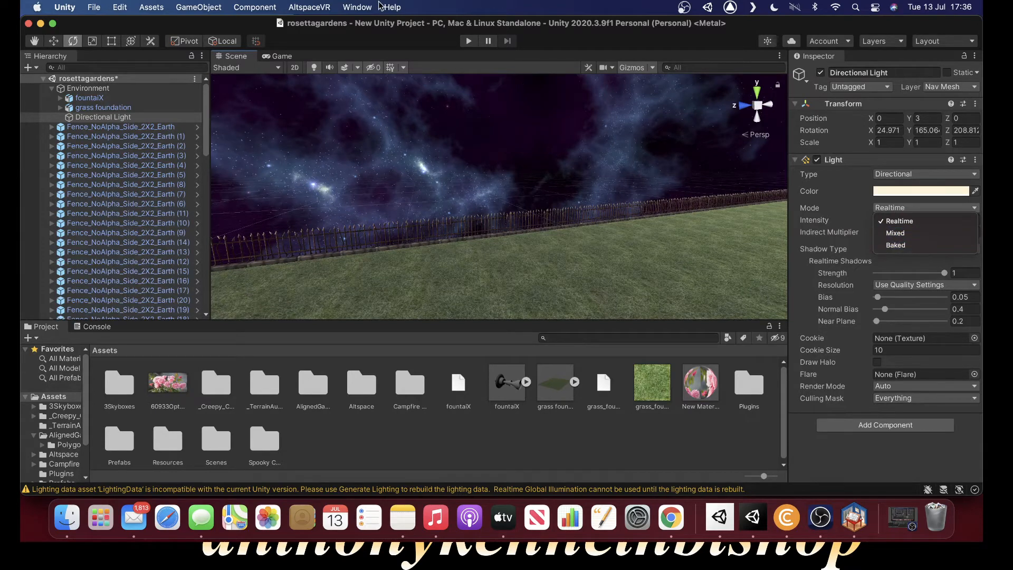
{"action": "left_click", "coordinate": [236, 30]}
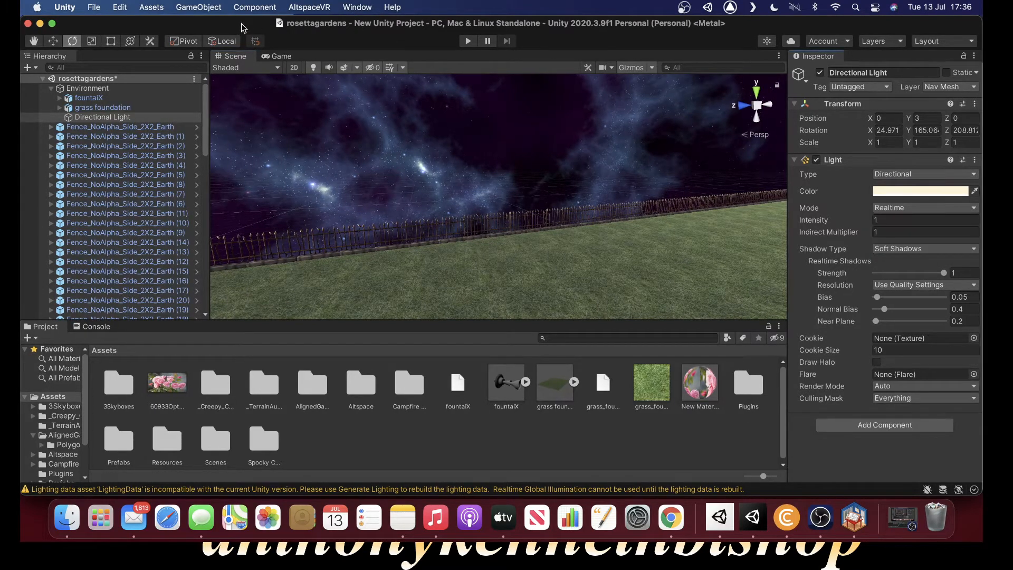
{"action": "left_click", "coordinate": [347, 7]}
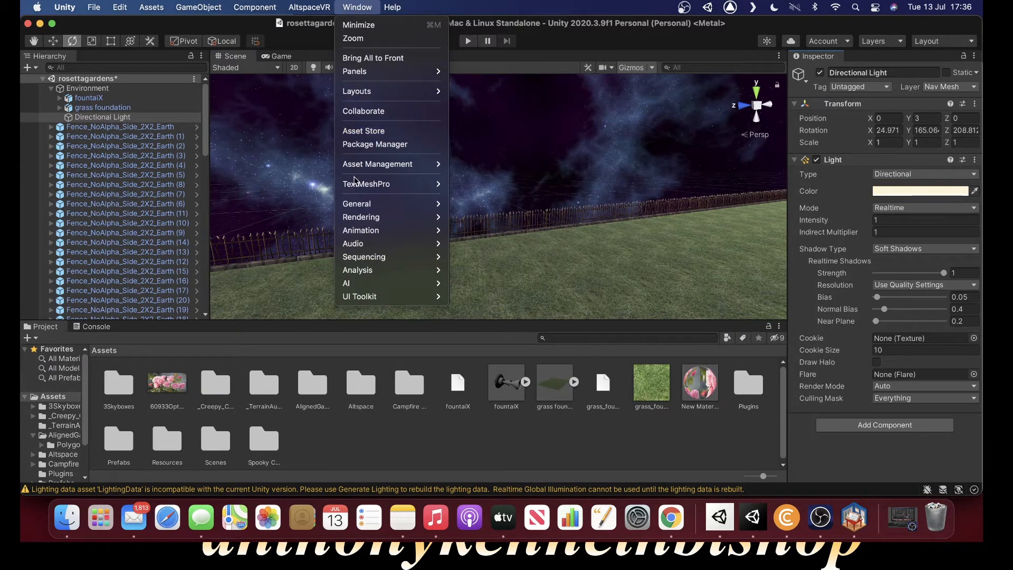
{"action": "mouse_move", "coordinate": [389, 217]}
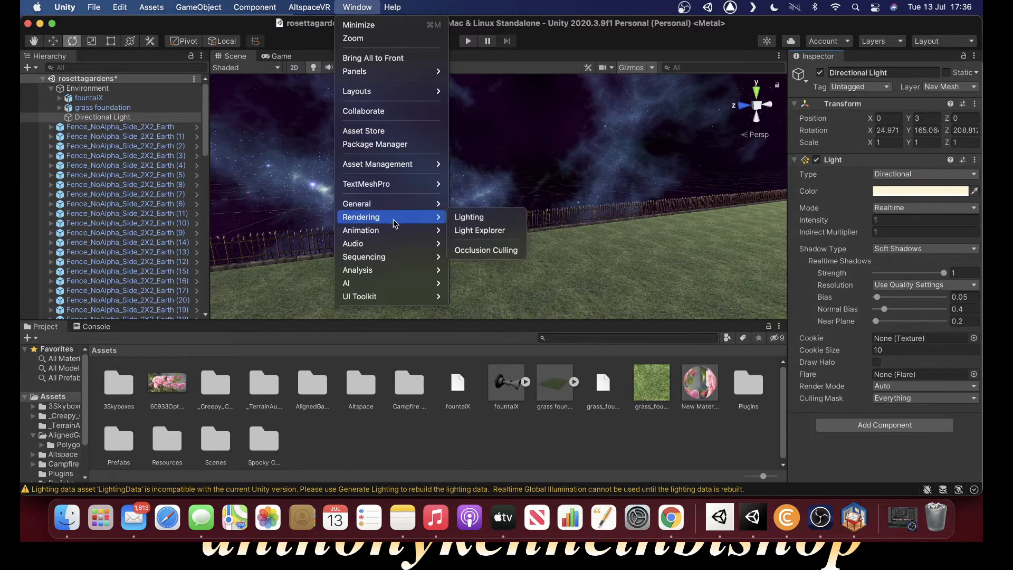
{"action": "left_click", "coordinate": [468, 218]}
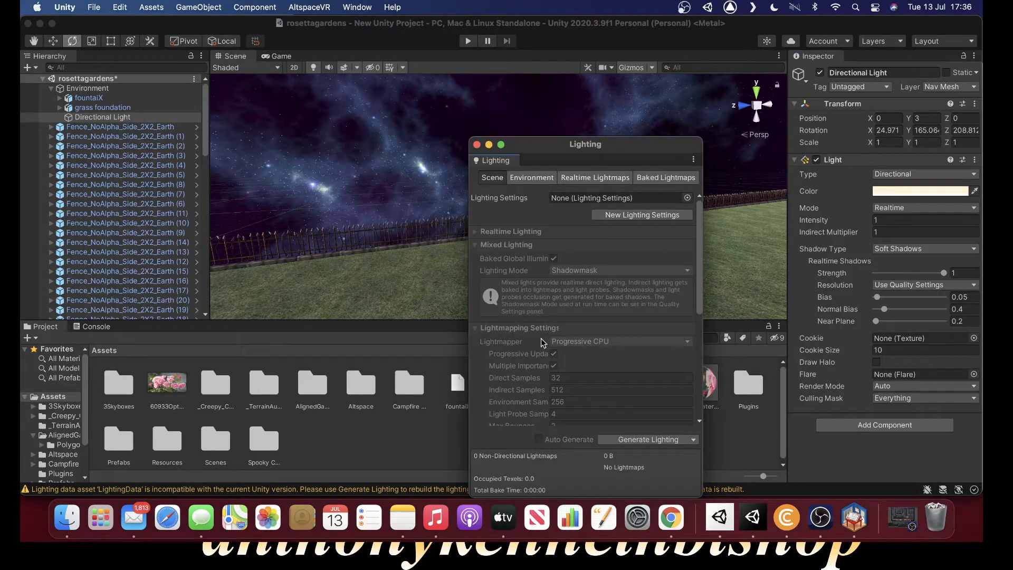
{"action": "scroll", "coordinate": [541, 337], "scroll_direction": "down", "scroll_amount": 5}
{"action": "scroll", "coordinate": [544, 313], "scroll_direction": "down", "scroll_amount": 7}
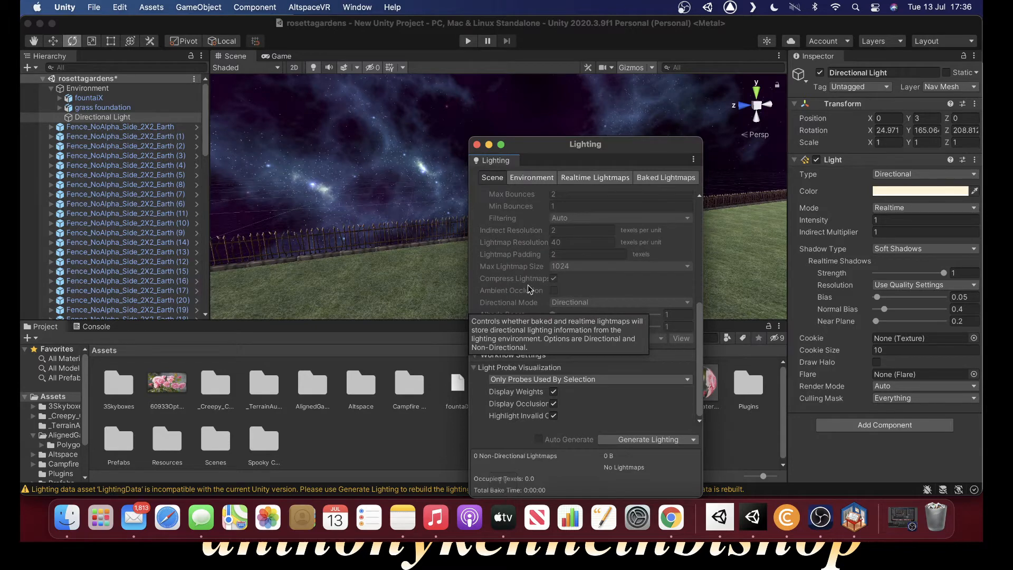
{"action": "scroll", "coordinate": [575, 220], "scroll_direction": "up", "scroll_amount": 10}
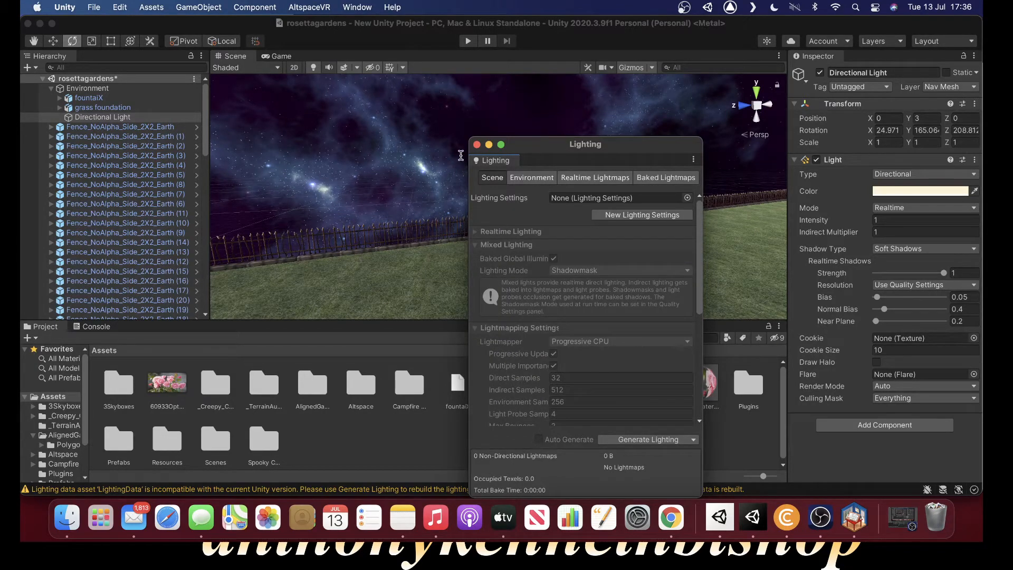
{"action": "left_click", "coordinate": [476, 145]}
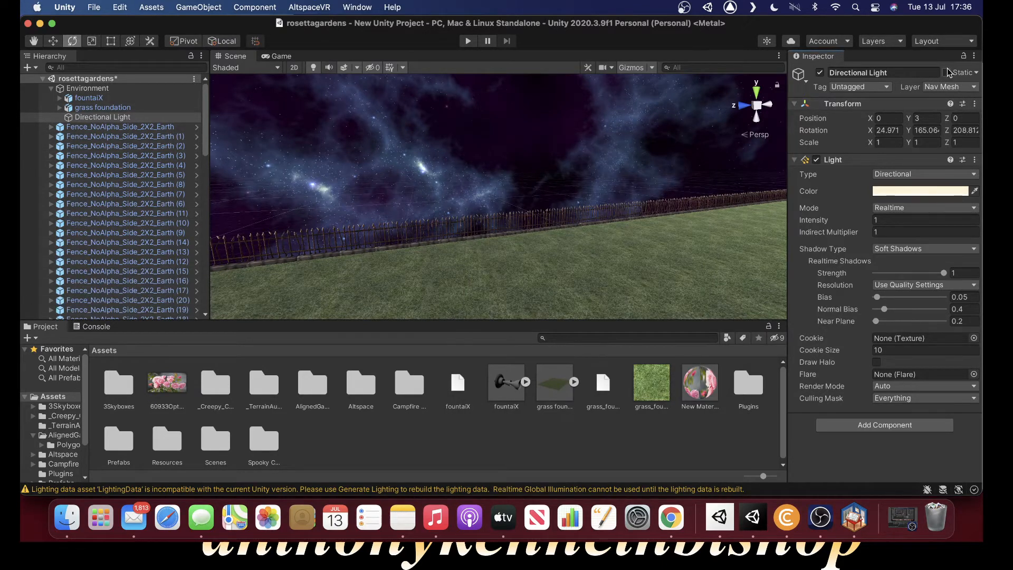
- Mark the room_1_1 mesh of the grass foundation as static
{"action": "right_click_drag", "start_coordinate": [488, 169], "coordinate": [769, 153]}
{"action": "right_click_drag", "start_coordinate": [573, 196], "coordinate": [606, 226]}
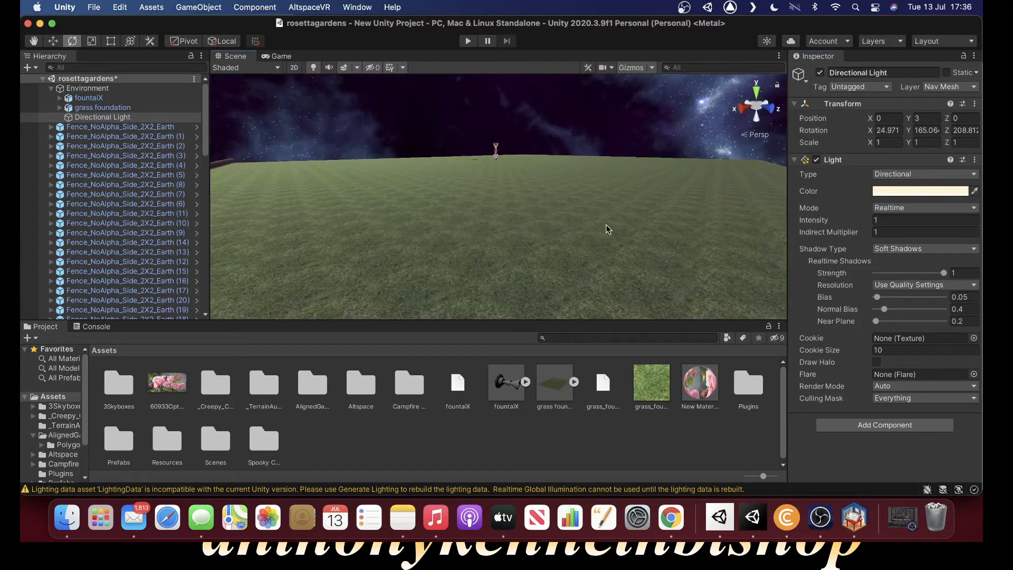
{"action": "left_click", "coordinate": [606, 224]}
{"action": "left_click", "coordinate": [597, 226]}
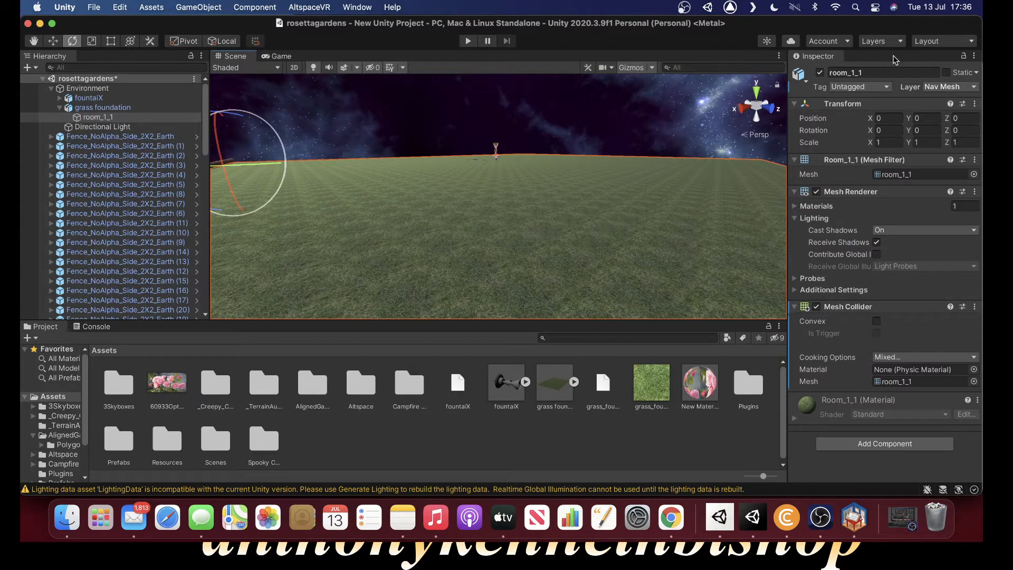
{"action": "left_click", "coordinate": [948, 72]}
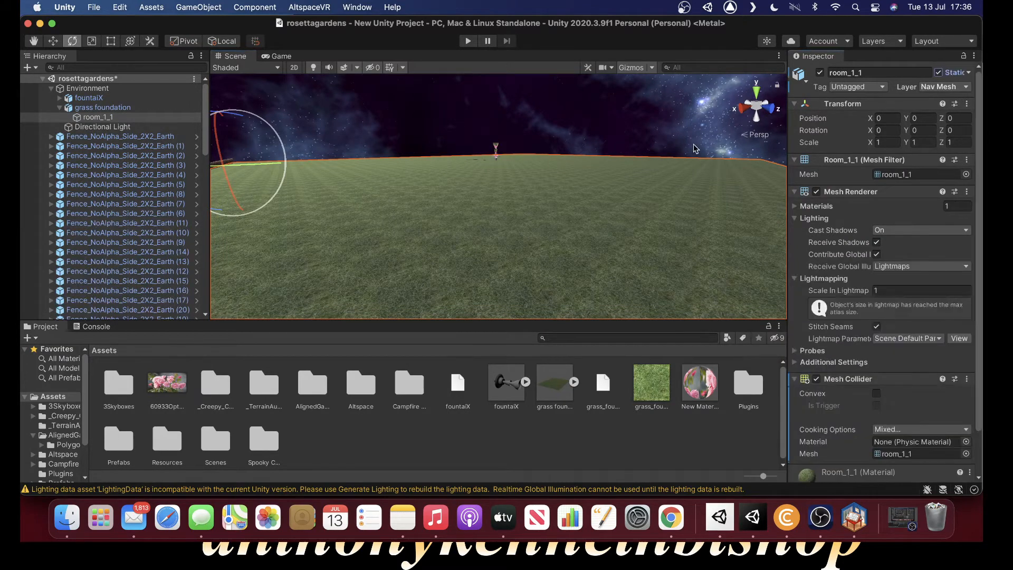
- Review the scene's lighting settings, including the available lighting settings assets and the mixed lighting and lightmapping options
{"action": "right_click_drag", "start_coordinate": [532, 190], "coordinate": [499, 170]}
{"action": "left_click", "coordinate": [347, 7]}
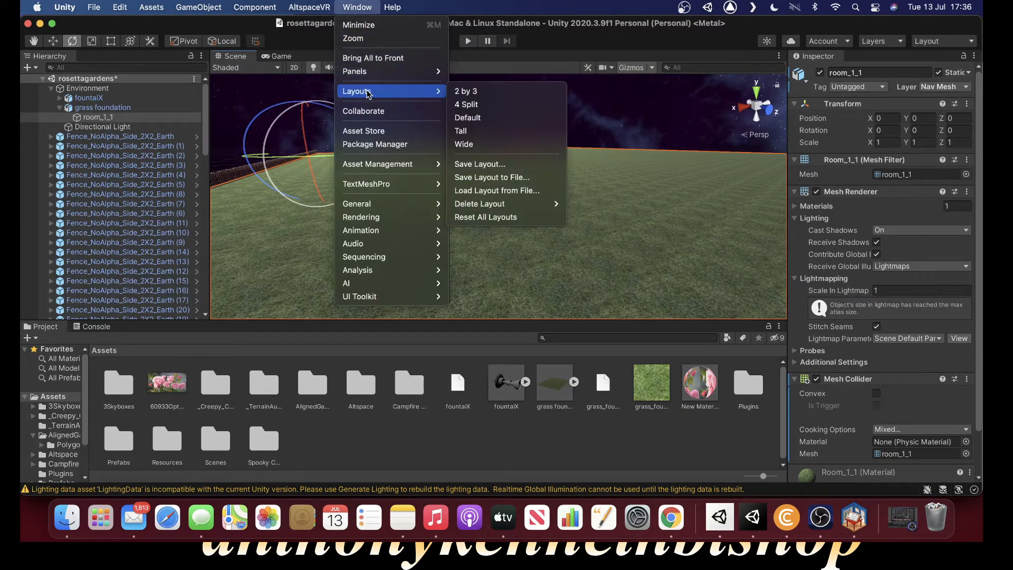
{"action": "mouse_move", "coordinate": [376, 74]}
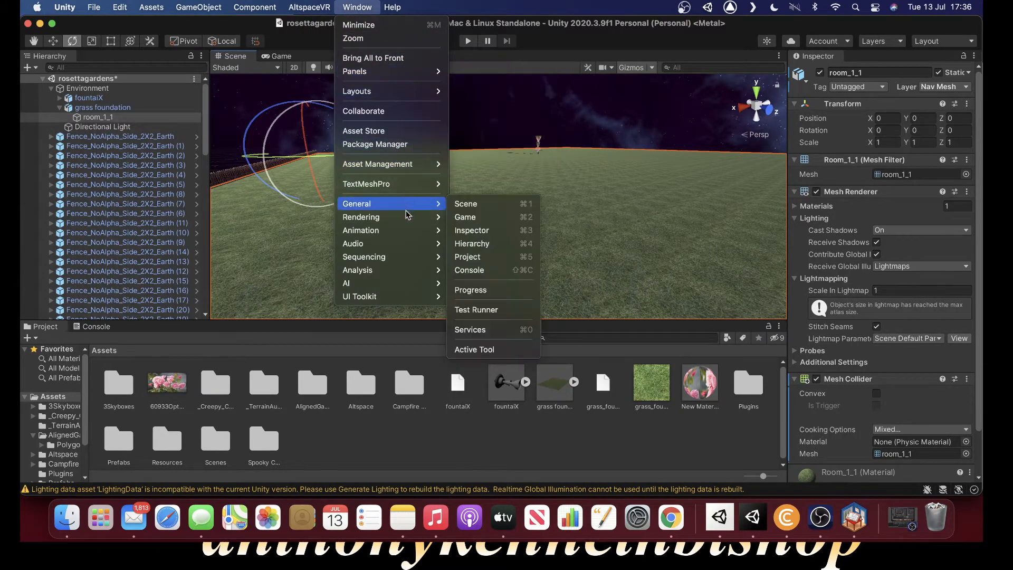
{"action": "mouse_move", "coordinate": [409, 218]}
{"action": "left_click", "coordinate": [463, 218]}
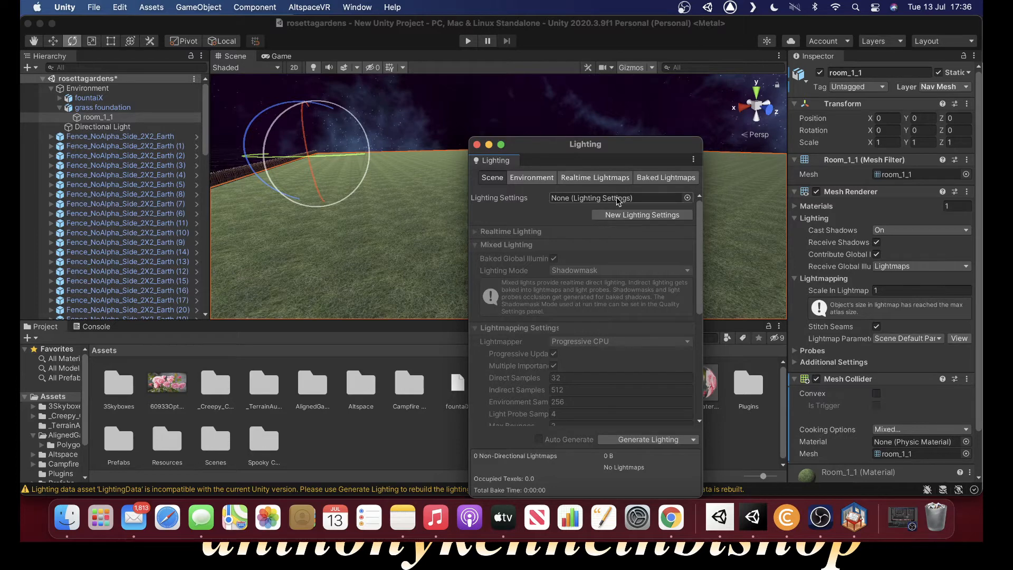
{"action": "left_click", "coordinate": [687, 197]}
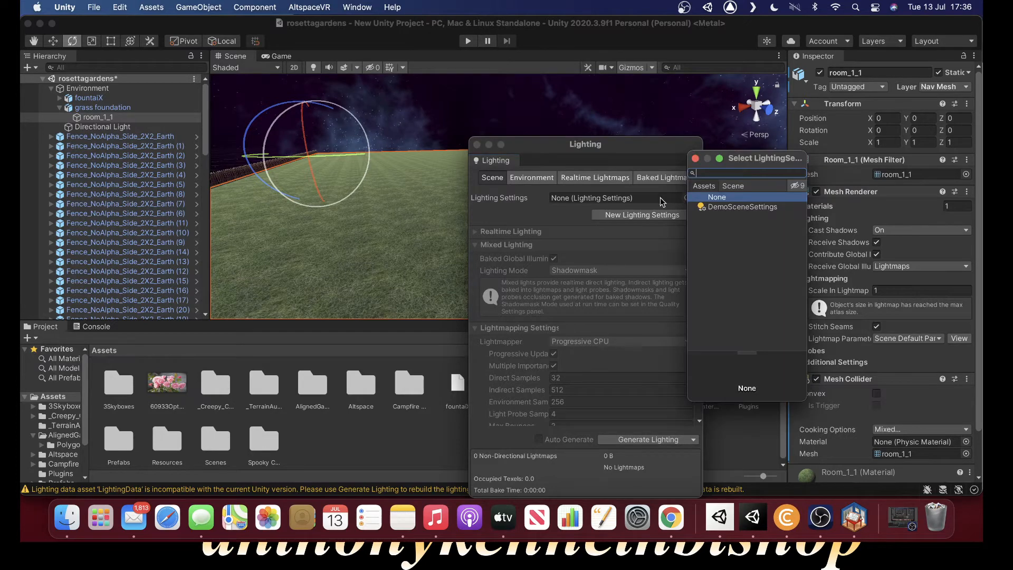
{"action": "left_click", "coordinate": [696, 159]}
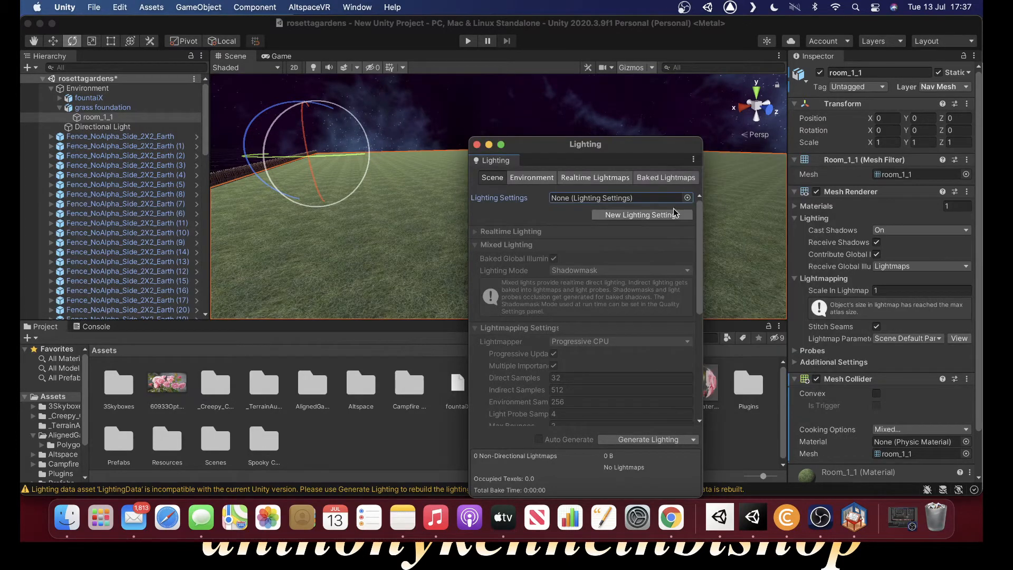
{"action": "scroll", "coordinate": [552, 226], "scroll_direction": "down", "scroll_amount": 5}
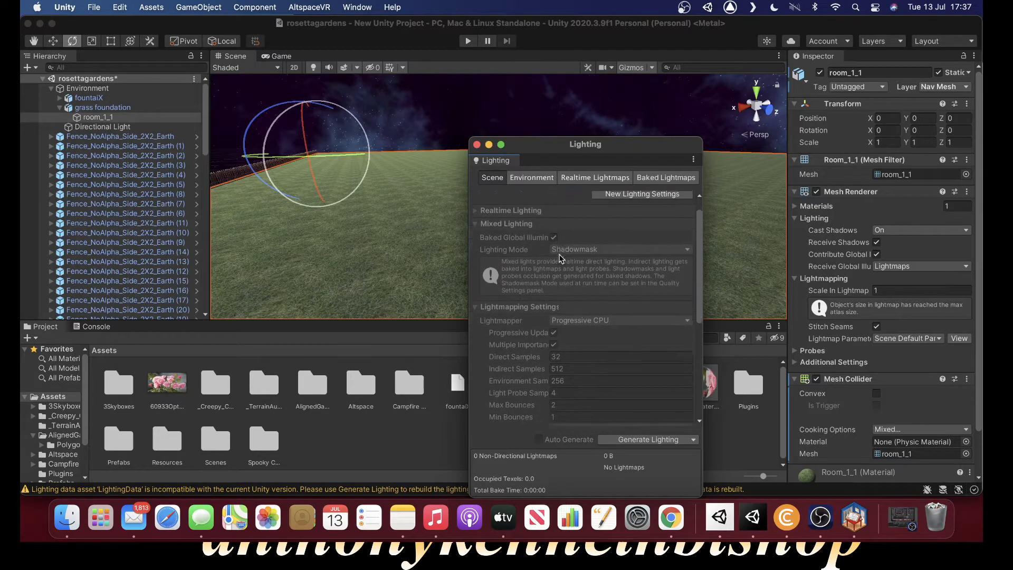
{"action": "scroll", "coordinate": [558, 249], "scroll_direction": "down", "scroll_amount": 2}
{"action": "scroll", "coordinate": [566, 245], "scroll_direction": "up", "scroll_amount": 8}
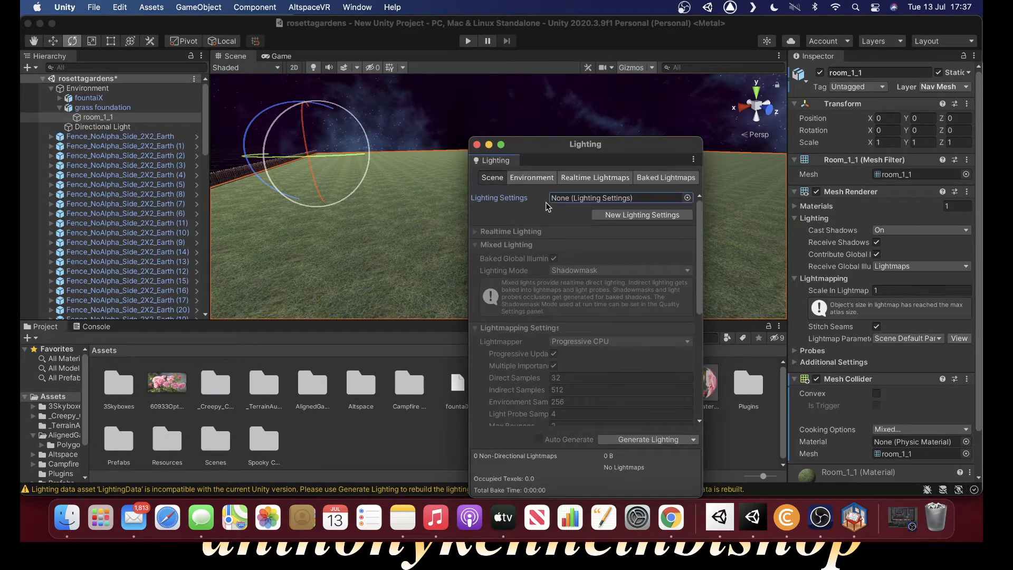
{"action": "left_click", "coordinate": [476, 144]}
{"action": "scroll", "coordinate": [839, 205], "scroll_direction": "down", "scroll_amount": 1}
{"action": "scroll", "coordinate": [839, 205], "scroll_direction": "up", "scroll_amount": 1}
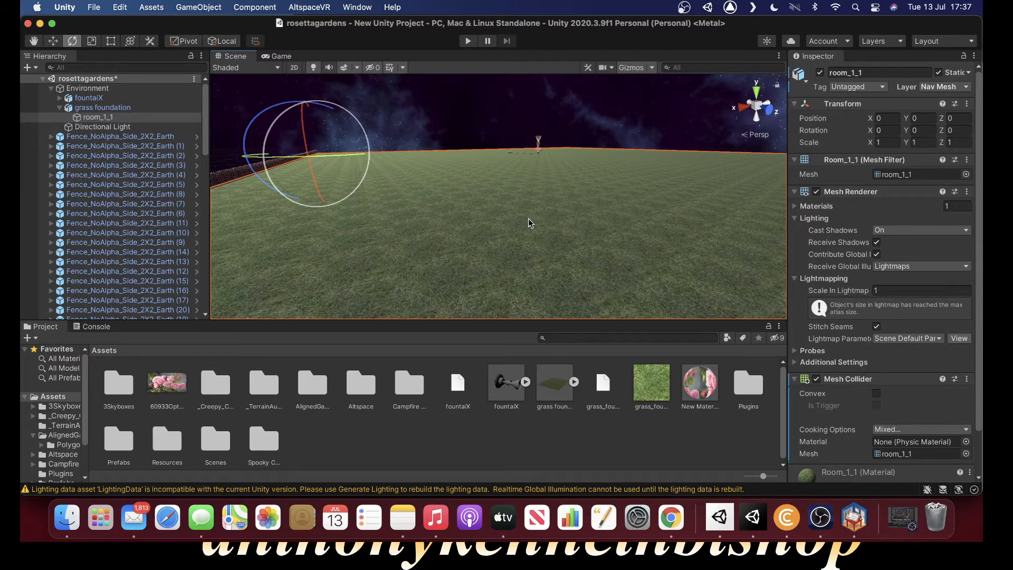
- Set the Directional Light's mode to Baked
{"action": "right_click_drag", "start_coordinate": [563, 181], "coordinate": [713, 186]}
{"action": "scroll", "coordinate": [904, 297], "scroll_direction": "down", "scroll_amount": 3}
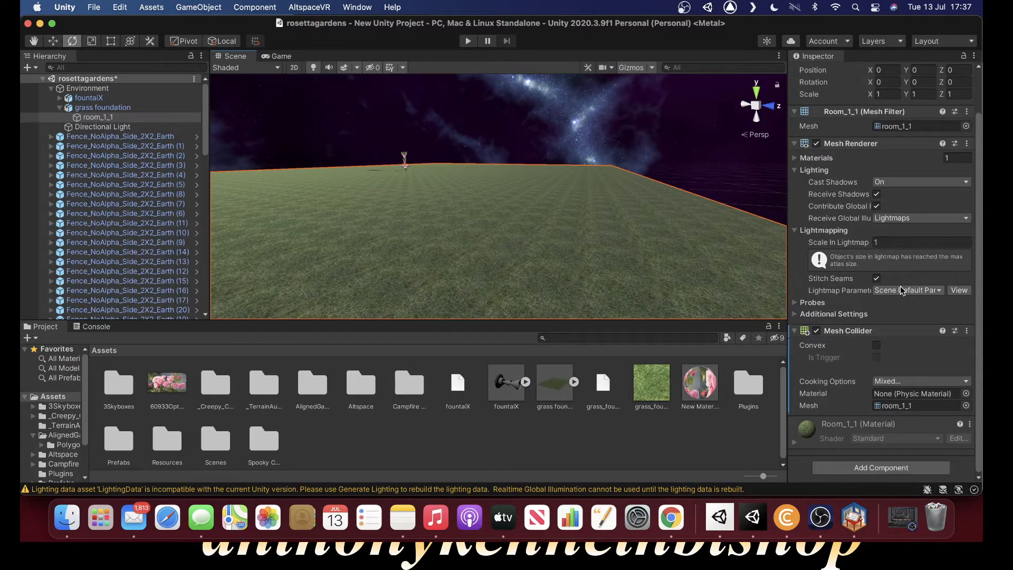
{"action": "scroll", "coordinate": [901, 289], "scroll_direction": "up", "scroll_amount": 3}
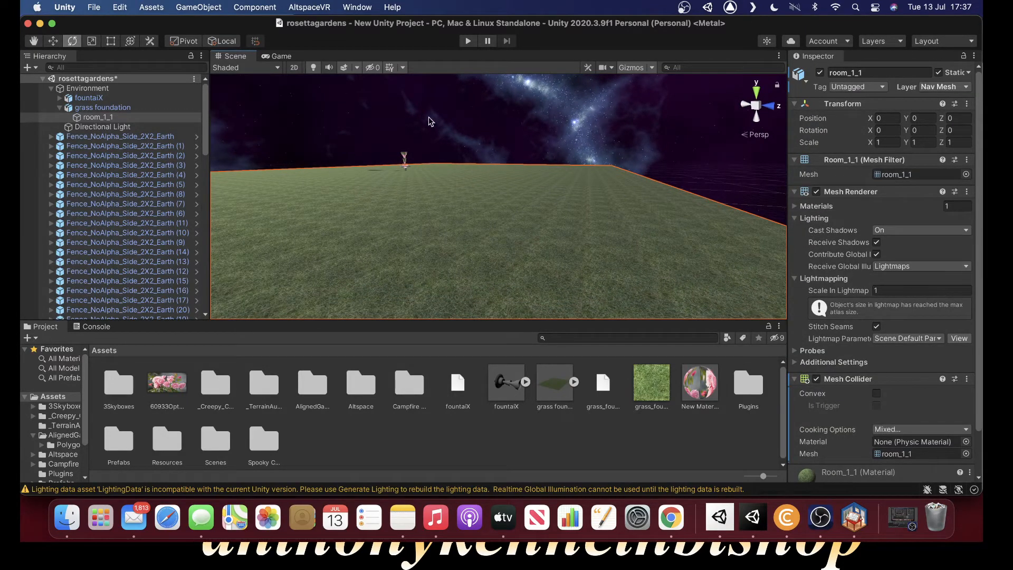
{"action": "left_click", "coordinate": [80, 128]}
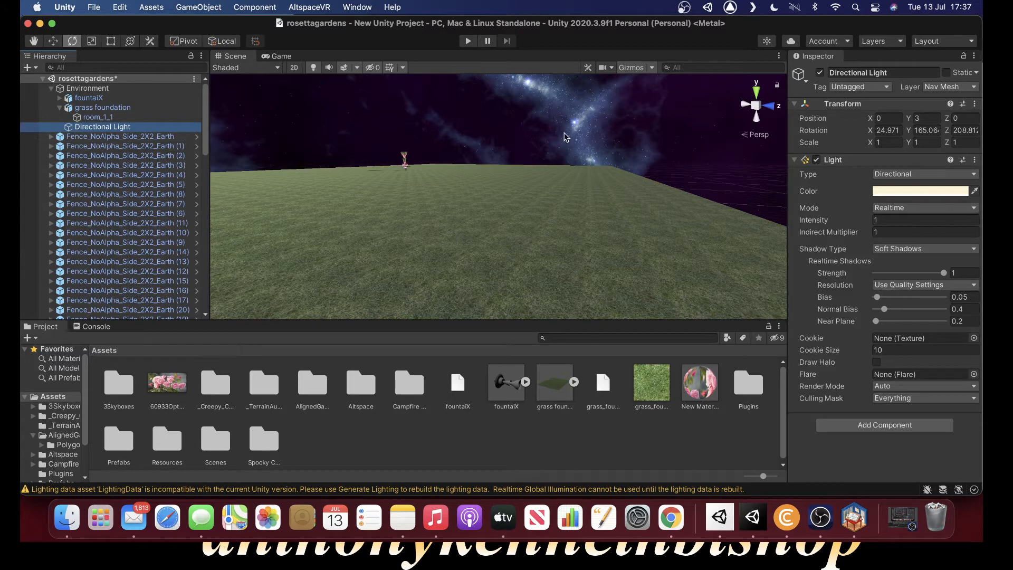
{"action": "left_click", "coordinate": [891, 208]}
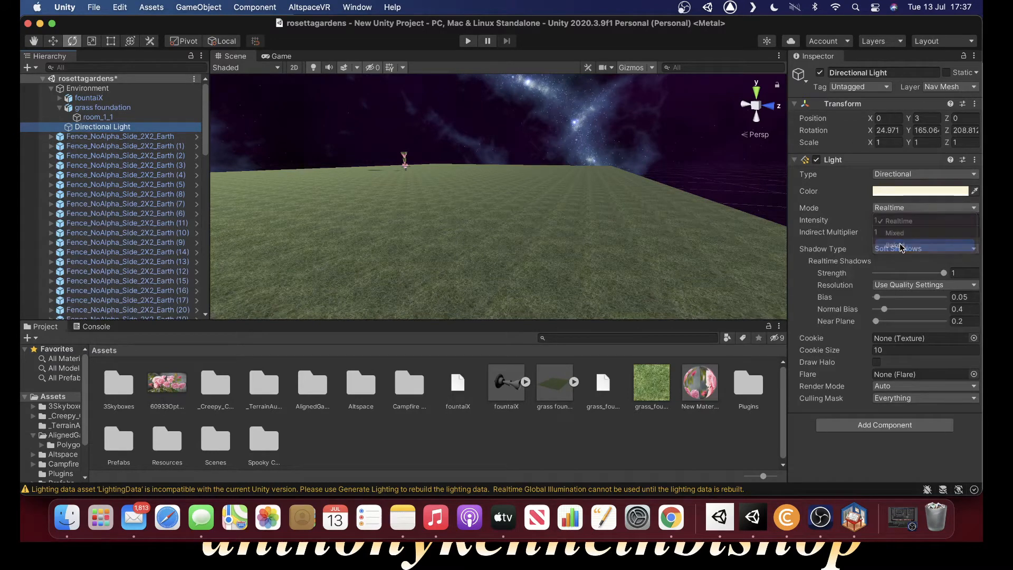
{"action": "left_click", "coordinate": [902, 247]}
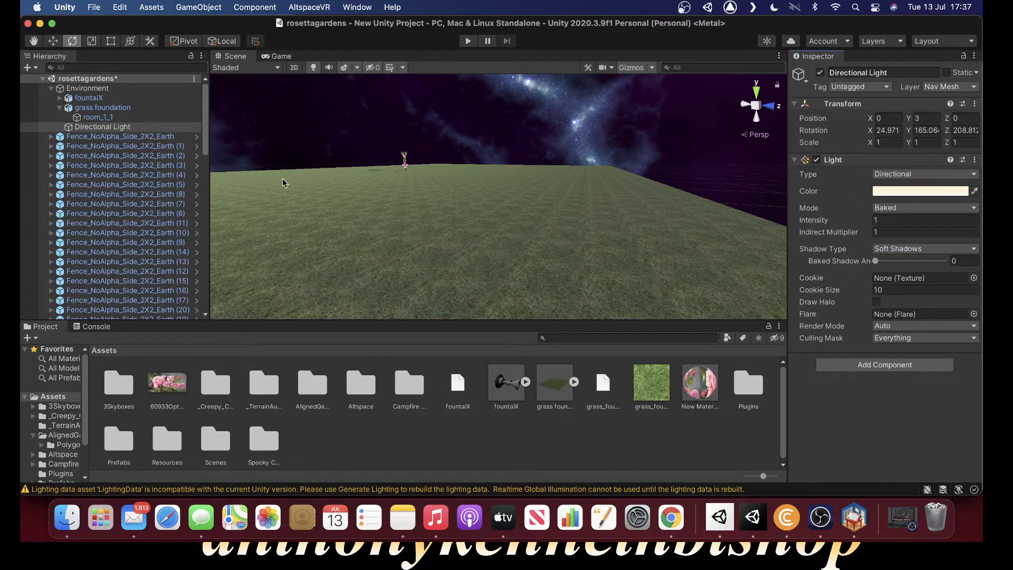
- Select the room_1_1 mesh and darken the realtime shadow color to a deep blue in the environment lighting settings
{"action": "left_click", "coordinate": [331, 261]}
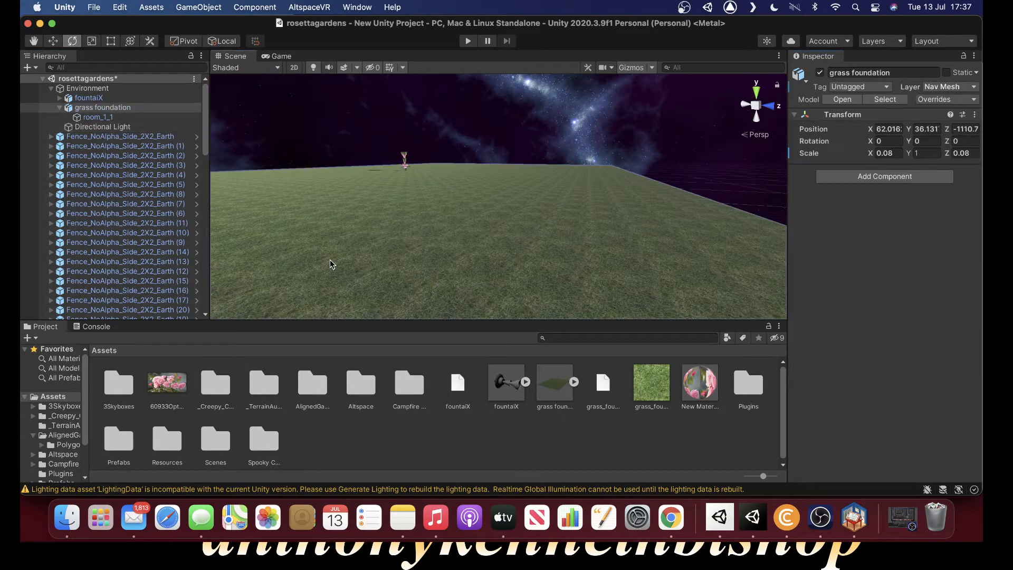
{"action": "left_click", "coordinate": [331, 260]}
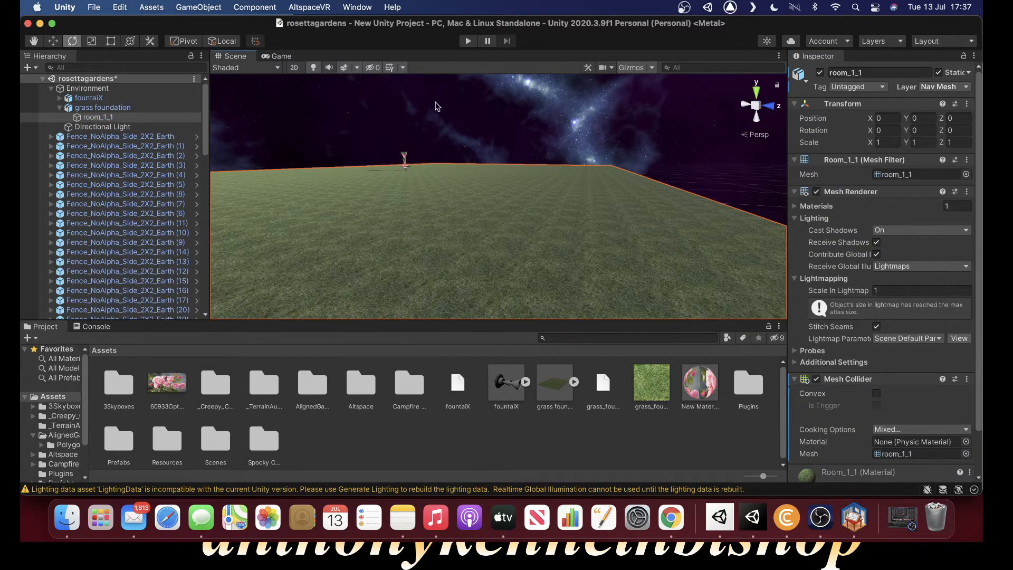
{"action": "left_click", "coordinate": [352, 6]}
{"action": "mouse_move", "coordinate": [408, 219]}
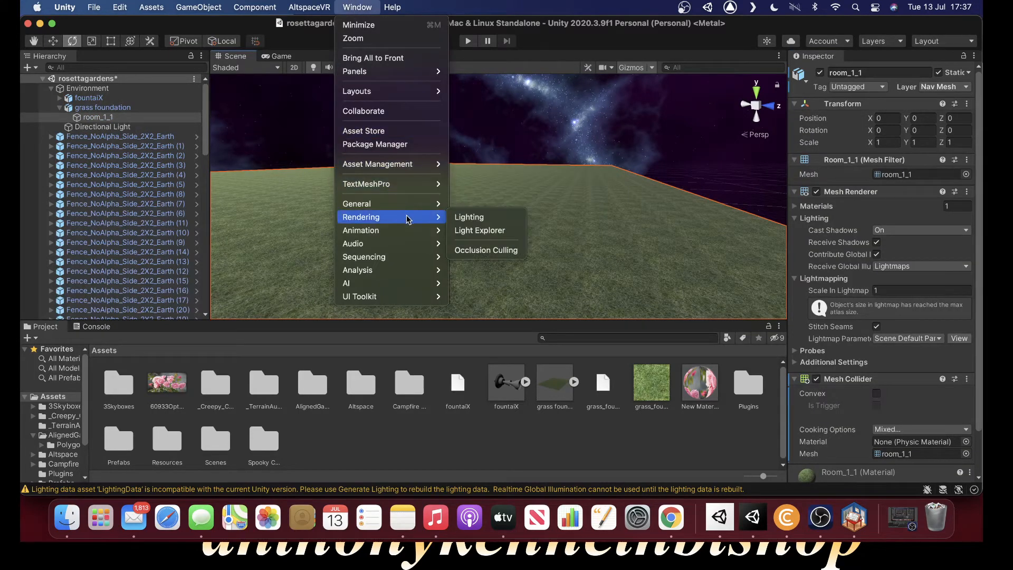
{"action": "left_click", "coordinate": [467, 219]}
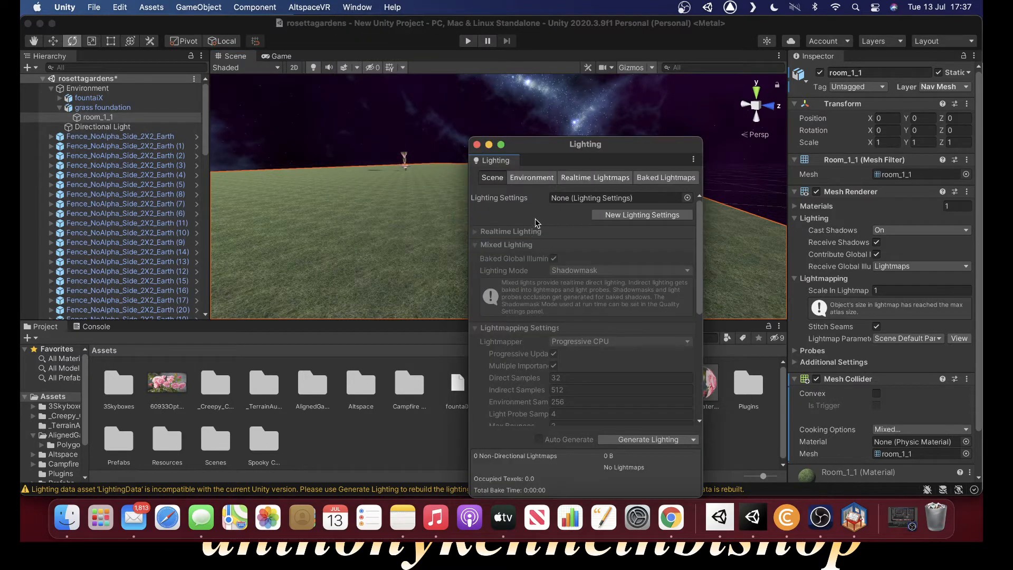
{"action": "left_click", "coordinate": [540, 179]}
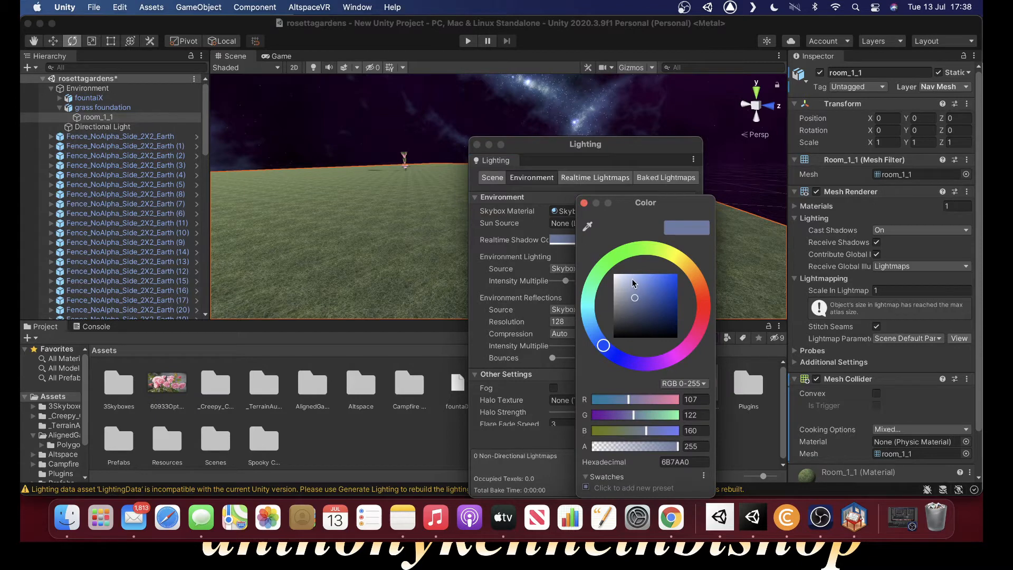
{"action": "mouse_move", "coordinate": [635, 298]}
{"action": "left_mouse_down"}
{"action": "mouse_move", "coordinate": [660, 328]}
{"action": "mouse_move", "coordinate": [632, 330]}
{"action": "mouse_move", "coordinate": [643, 319]}
{"action": "left_mouse_up"}
{"action": "left_click", "coordinate": [584, 203]}
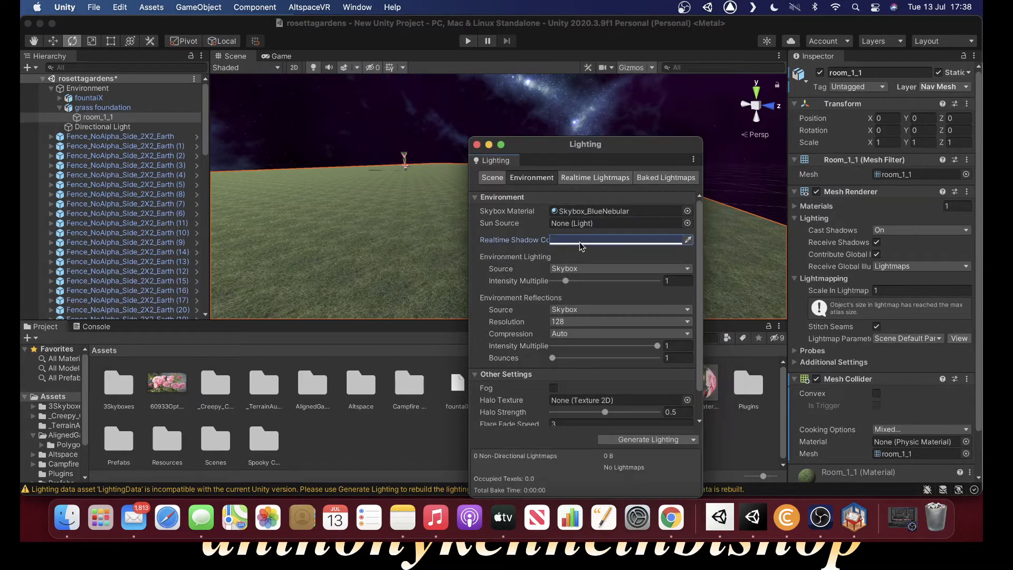
- Locate the current skybox material in the project assets and review the sun source choices and other environment settings
{"action": "left_click", "coordinate": [581, 210]}
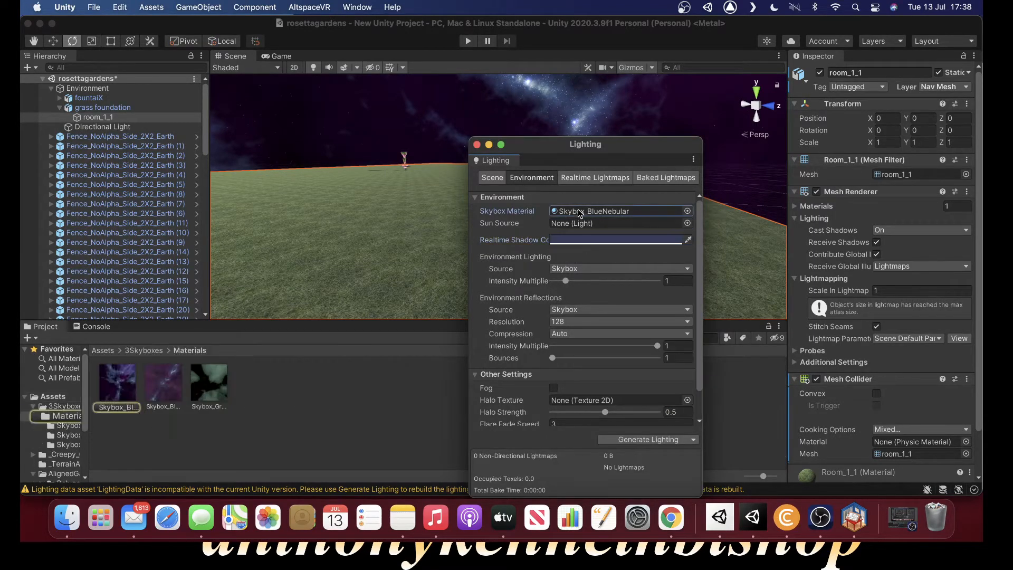
{"action": "left_click", "coordinate": [582, 225]}
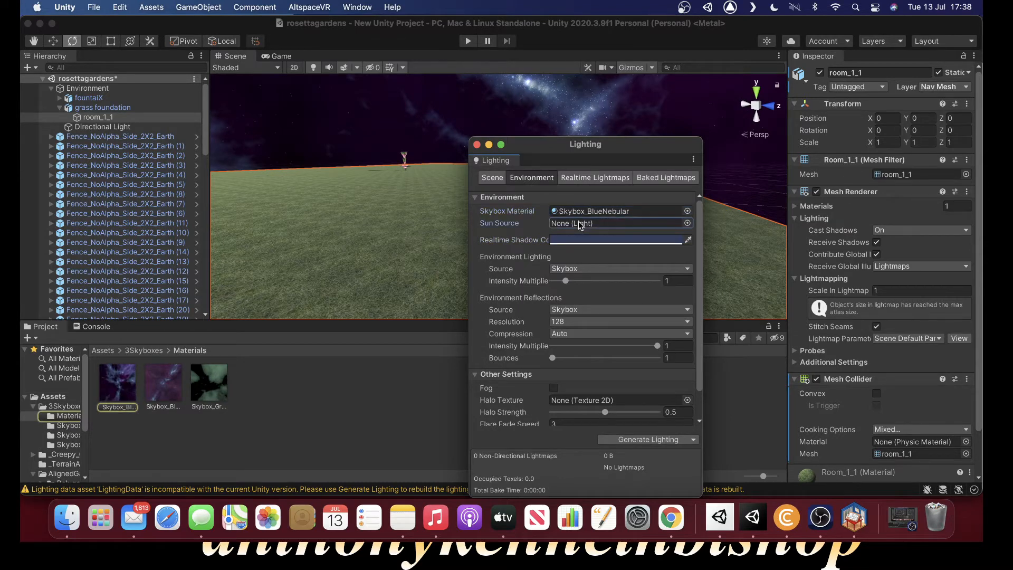
{"action": "left_click", "coordinate": [687, 223]}
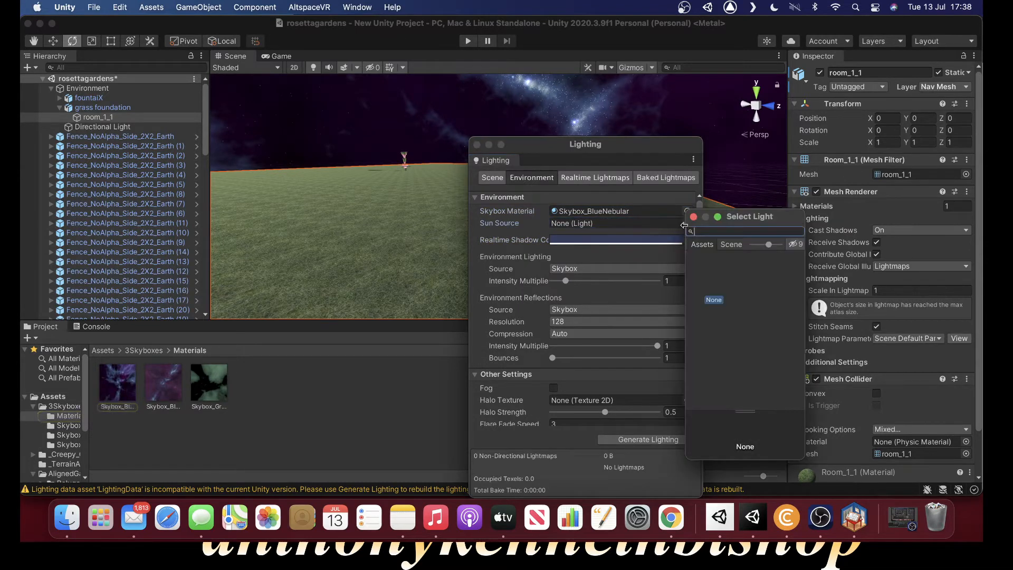
{"action": "left_click", "coordinate": [678, 211]}
{"action": "left_click", "coordinate": [687, 211]}
{"action": "left_click", "coordinate": [646, 194]}
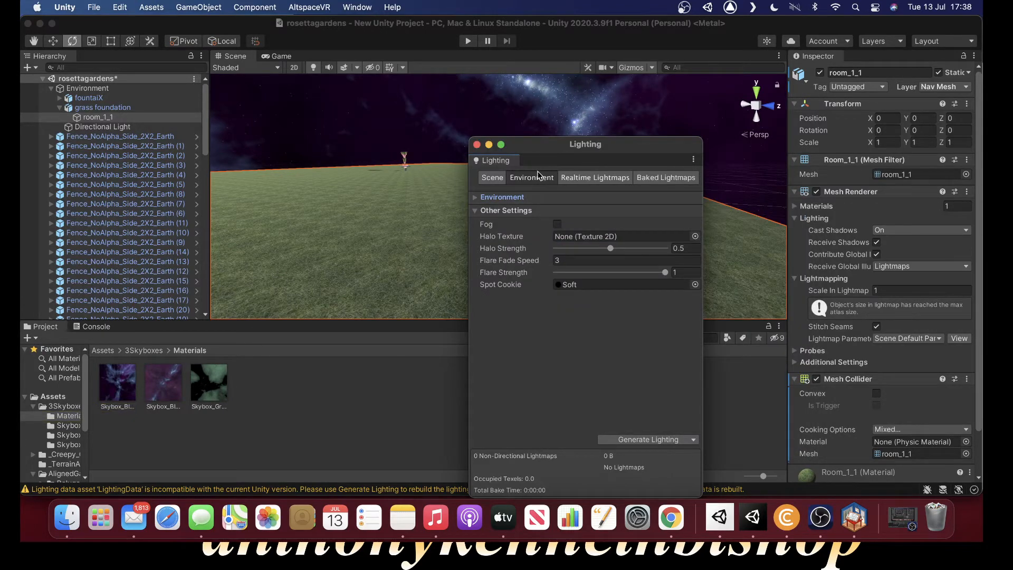
{"action": "left_click", "coordinate": [476, 198]}
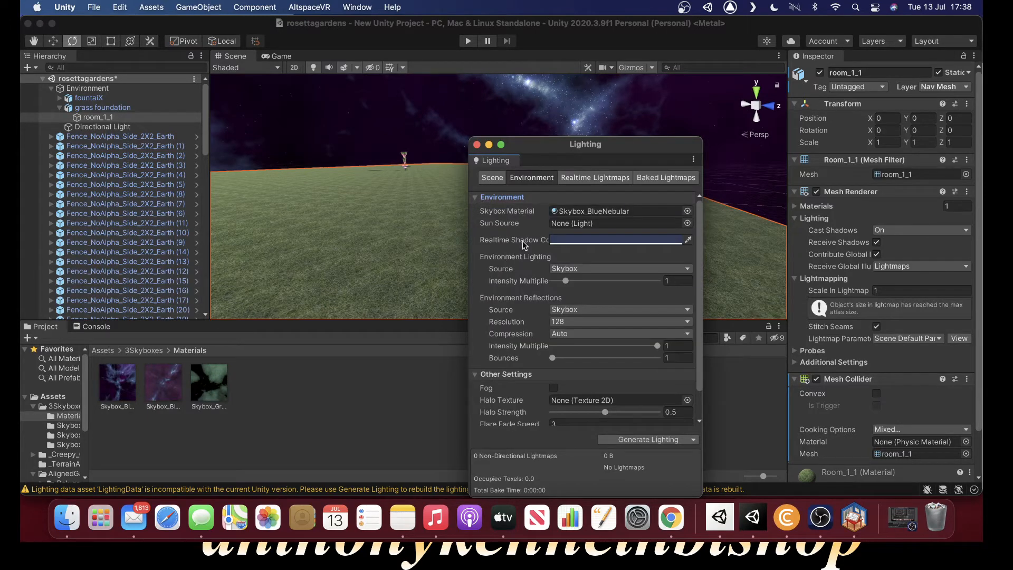
- Set the environment lighting source to Color with a black ambient color of RGB 0, 0, 0
{"action": "left_click", "coordinate": [567, 269]}
{"action": "left_click", "coordinate": [572, 294]}
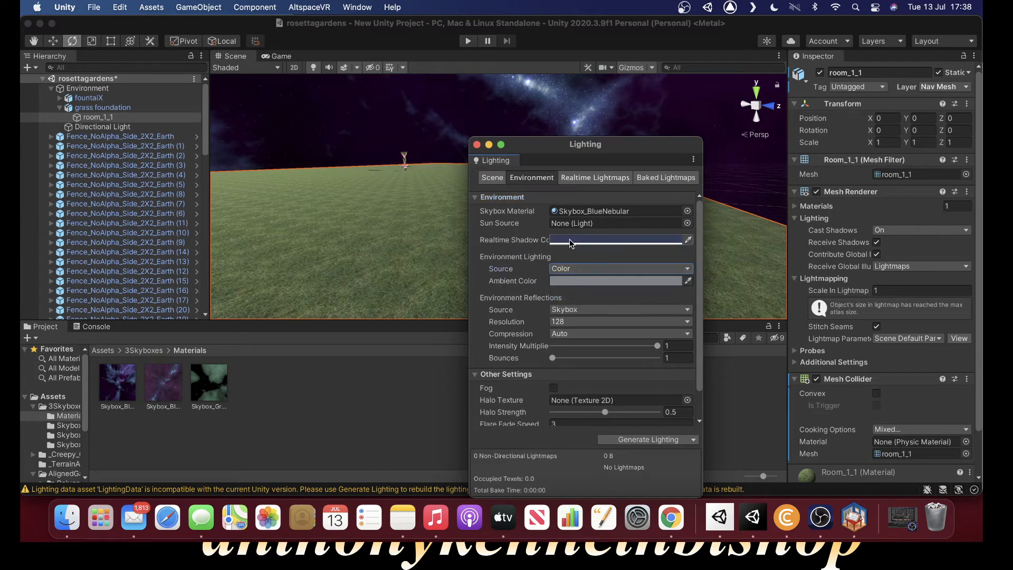
{"action": "left_click", "coordinate": [571, 281]}
{"action": "mouse_move", "coordinate": [625, 322]}
{"action": "left_mouse_down"}
{"action": "mouse_move", "coordinate": [640, 341]}
{"action": "mouse_move", "coordinate": [669, 340]}
{"action": "mouse_move", "coordinate": [618, 343]}
{"action": "mouse_move", "coordinate": [657, 340]}
{"action": "mouse_move", "coordinate": [646, 338]}
{"action": "left_mouse_up"}
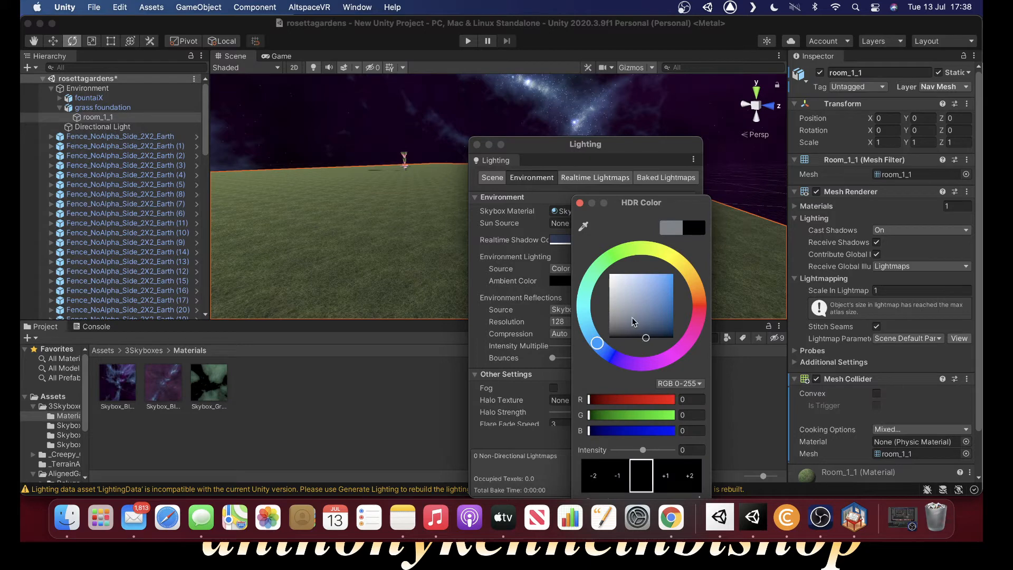
{"action": "left_click", "coordinate": [579, 202]}
- Check which lights can be assigned as the environment's sun source
{"action": "left_click", "coordinate": [587, 221]}
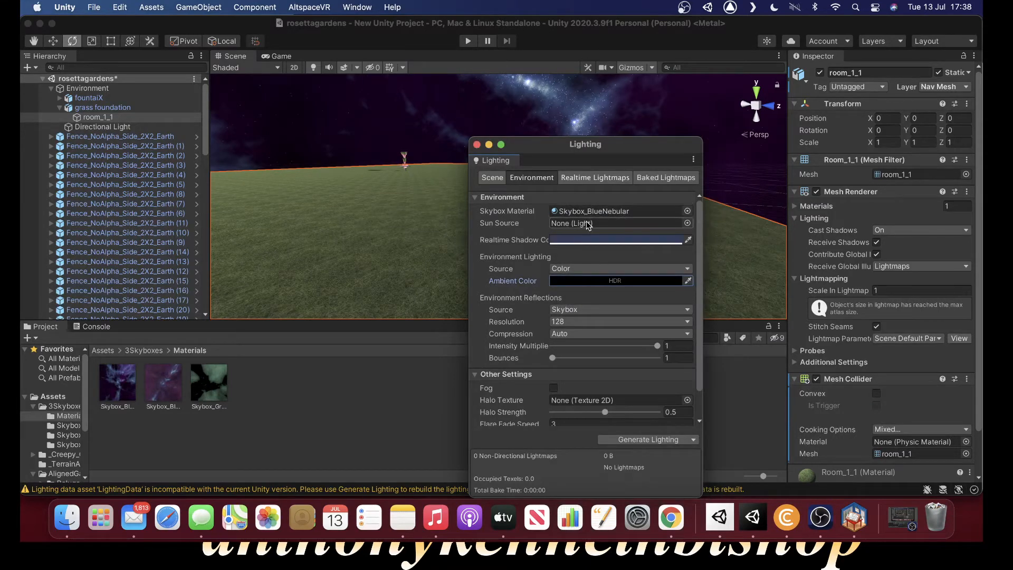
{"action": "left_click", "coordinate": [687, 223]}
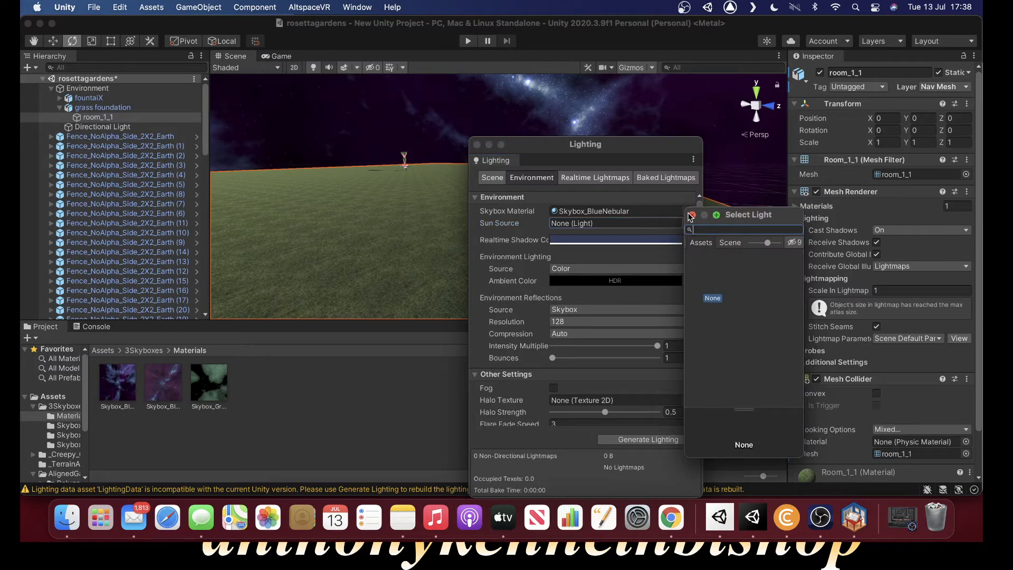
{"action": "left_click", "coordinate": [692, 216]}
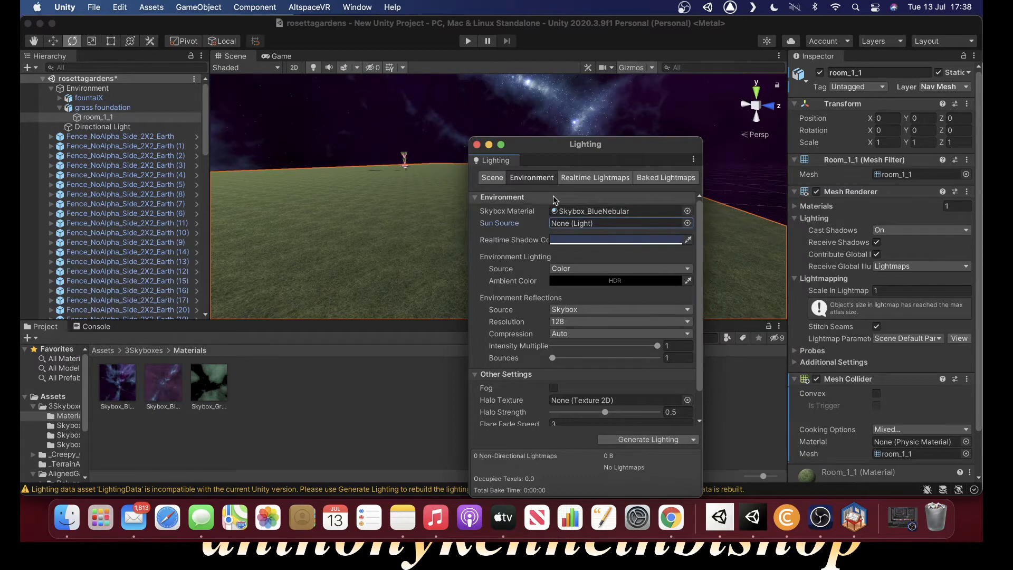
- Try the Slide_rounded-No Name material as the skybox and restore Skybox_BlueNebular
{"action": "left_click", "coordinate": [687, 210]}
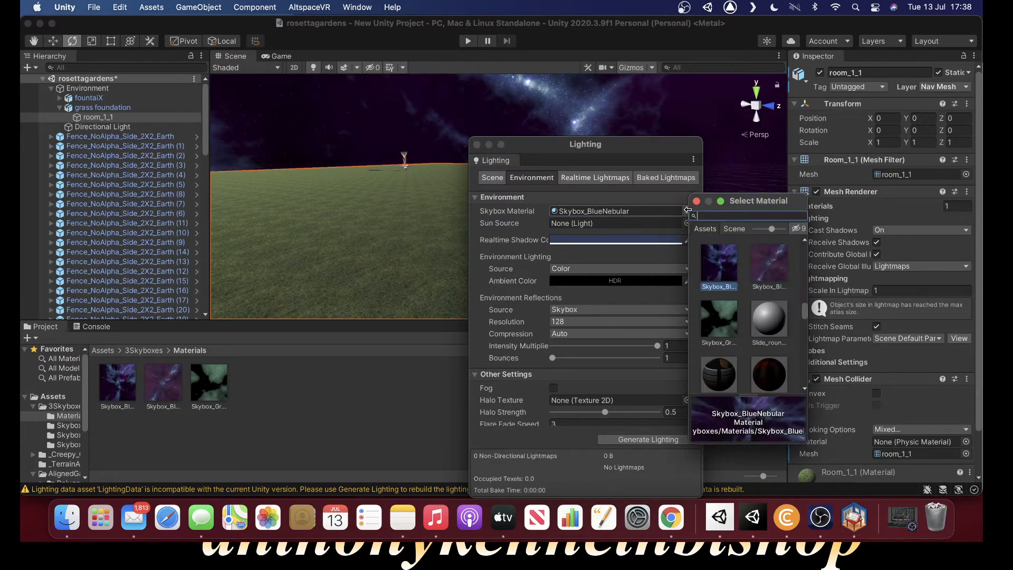
{"action": "scroll", "coordinate": [746, 274], "scroll_direction": "down", "scroll_amount": 1}
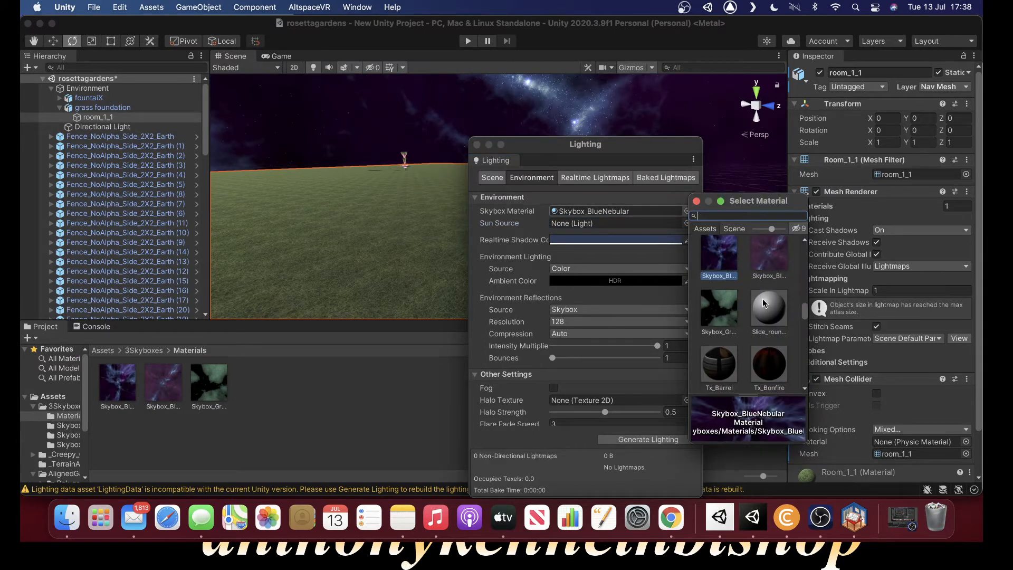
{"action": "left_click", "coordinate": [771, 321]}
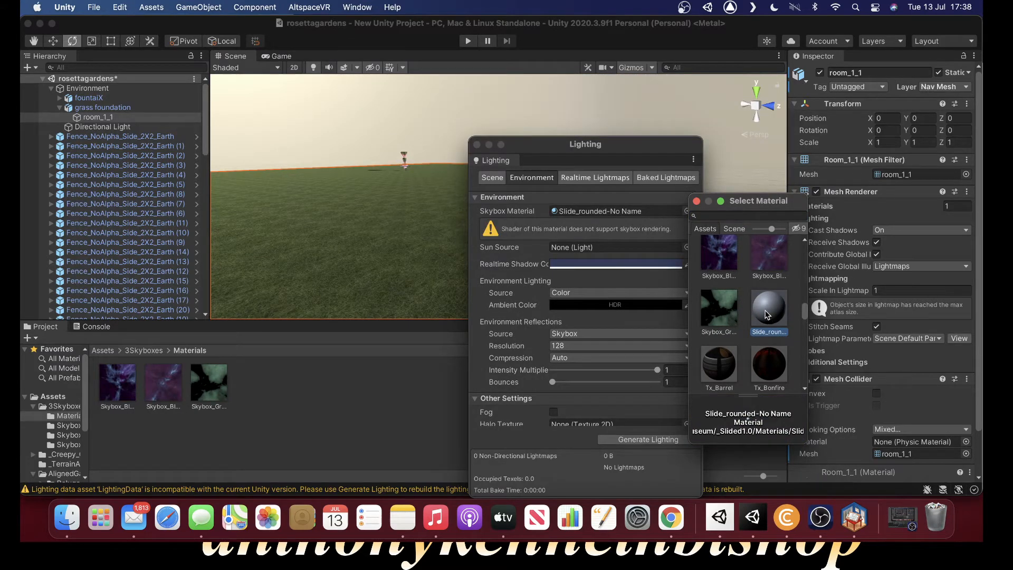
{"action": "left_click", "coordinate": [731, 251]}
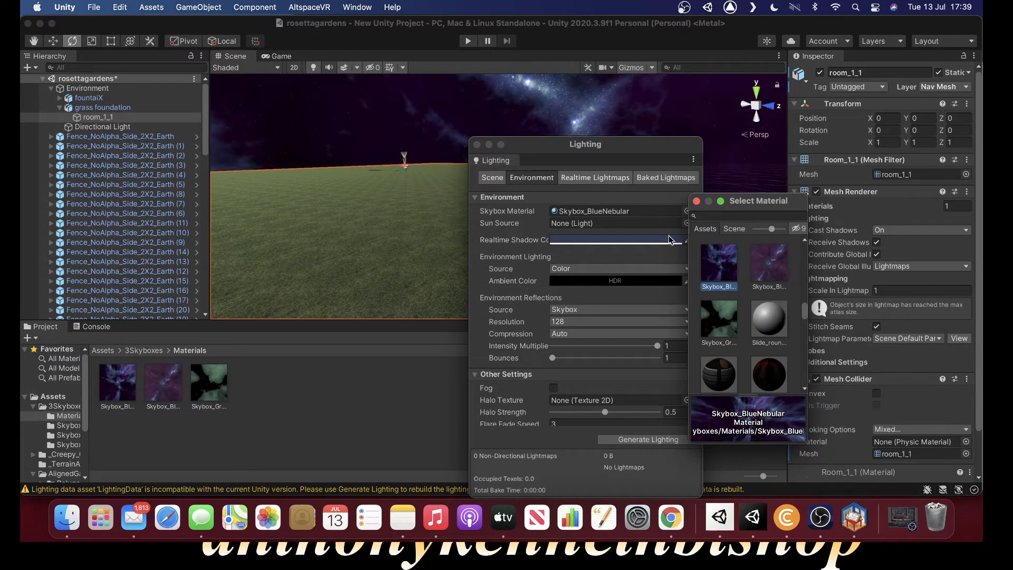
{"action": "left_click", "coordinate": [697, 201]}
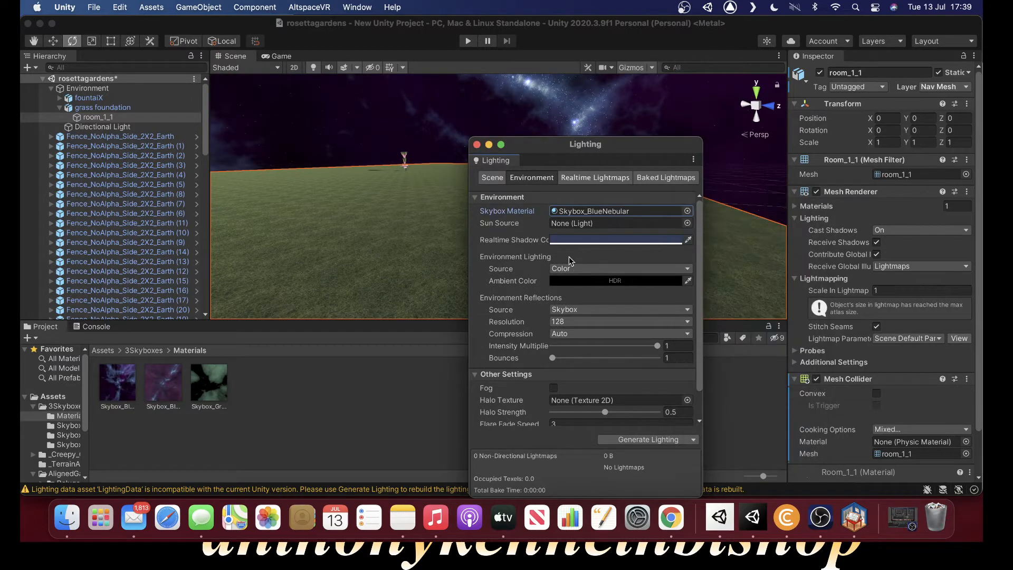
- Try HDR intensities such as -2 for the black ambient color of the environment lighting
{"action": "left_click", "coordinate": [615, 283]}
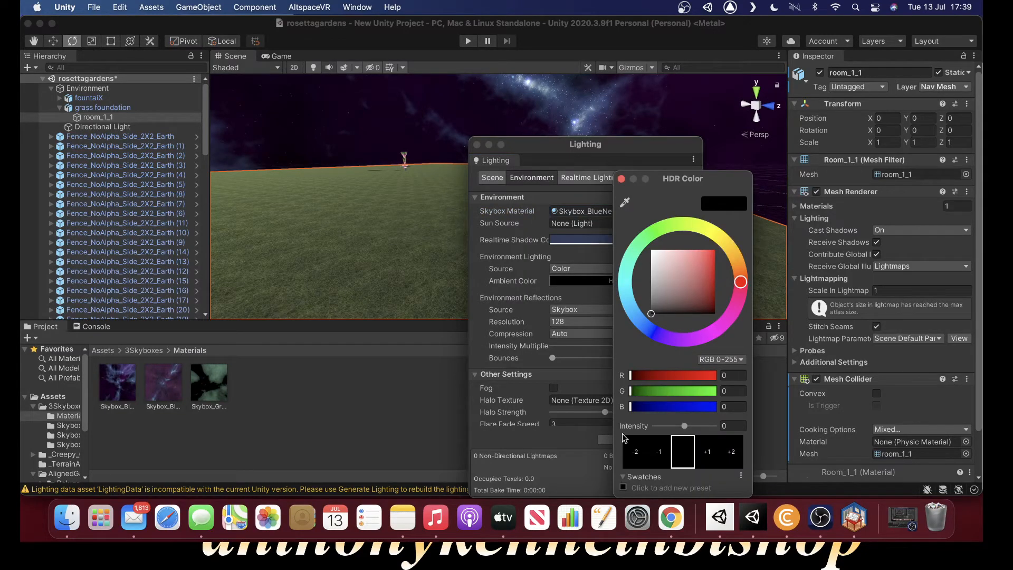
{"action": "left_click", "coordinate": [661, 452]}
{"action": "left_click", "coordinate": [638, 453]}
{"action": "mouse_move", "coordinate": [676, 426]}
{"action": "left_mouse_down"}
{"action": "mouse_move", "coordinate": [666, 428]}
{"action": "mouse_move", "coordinate": [679, 428]}
{"action": "left_mouse_up"}
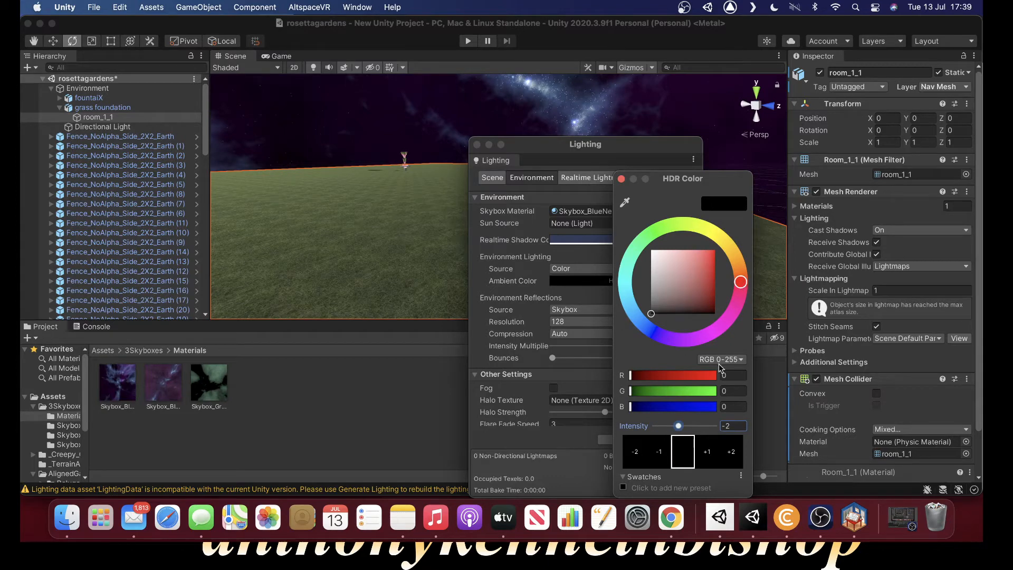
{"action": "mouse_move", "coordinate": [679, 427]}
{"action": "left_mouse_down"}
{"action": "mouse_move", "coordinate": [652, 427]}
{"action": "mouse_move", "coordinate": [689, 427]}
{"action": "left_mouse_up"}
{"action": "left_click", "coordinate": [621, 179]}
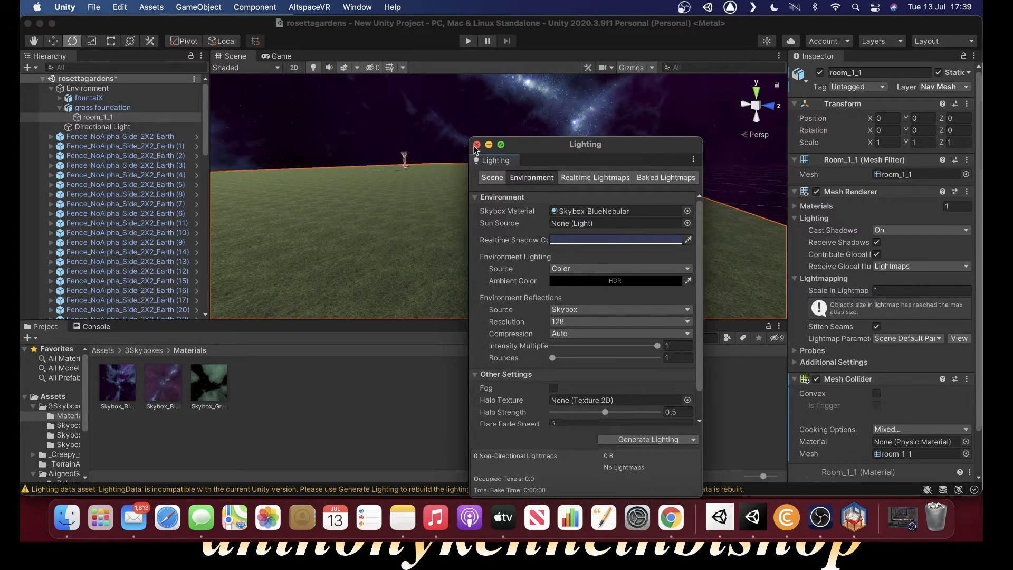
{"action": "left_click", "coordinate": [476, 145]}
- Rotate the Directional Light to about X 10.5, Y 157.2, Z 206.4 and check how it falls on the grass
{"action": "left_click", "coordinate": [81, 127]}
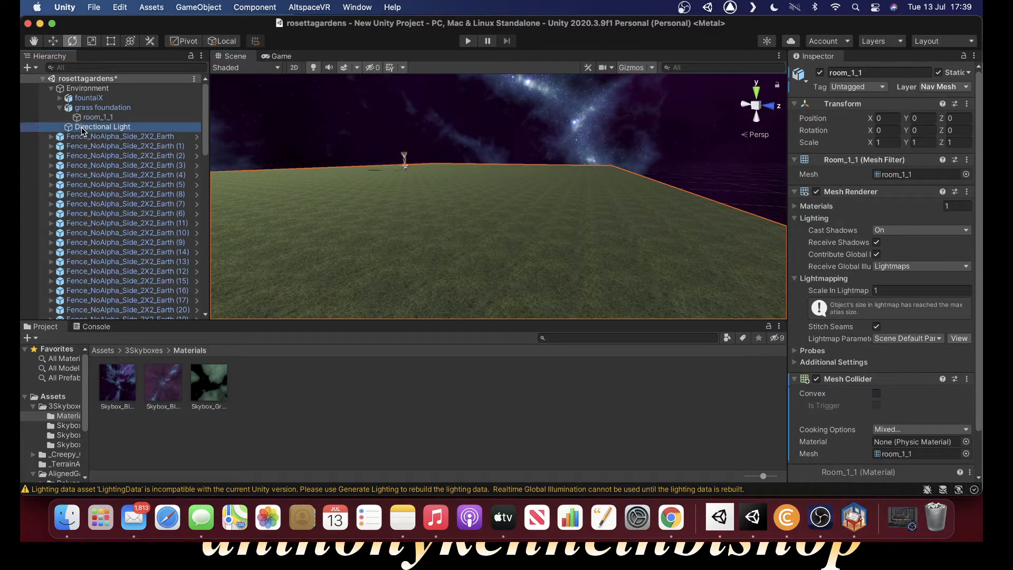
{"action": "right_click_drag", "start_coordinate": [494, 191], "coordinate": [416, 236]}
{"action": "right_click_drag", "start_coordinate": [384, 297], "coordinate": [334, 350]}
{"action": "left_click_drag", "start_coordinate": [544, 202], "coordinate": [561, 170]}
{"action": "mouse_move", "coordinate": [532, 229]}
{"action": "right_mouse_down"}
{"action": "mouse_move", "coordinate": [422, 290]}
{"action": "mouse_move", "coordinate": [294, 310]}
{"action": "mouse_move", "coordinate": [312, 274]}
{"action": "mouse_move", "coordinate": [533, 231]}
{"action": "right_mouse_up"}
{"action": "mouse_move", "coordinate": [534, 226]}
{"action": "left_mouse_down"}
{"action": "mouse_move", "coordinate": [540, 214]}
{"action": "mouse_move", "coordinate": [515, 236]}
{"action": "mouse_move", "coordinate": [522, 229]}
{"action": "left_mouse_up"}
{"action": "right_click_drag", "start_coordinate": [493, 292], "coordinate": [509, 236]}
{"action": "right_click_drag", "start_coordinate": [383, 218], "coordinate": [415, 244]}
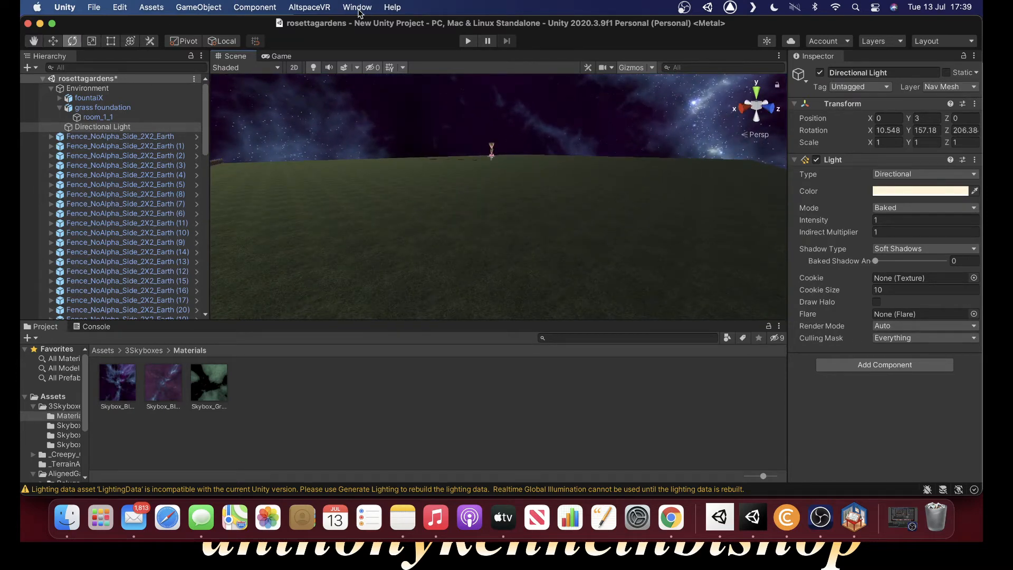
- Reopen the scene's environment lighting settings and keep Color as the environment lighting source
{"action": "left_click", "coordinate": [355, 8]}
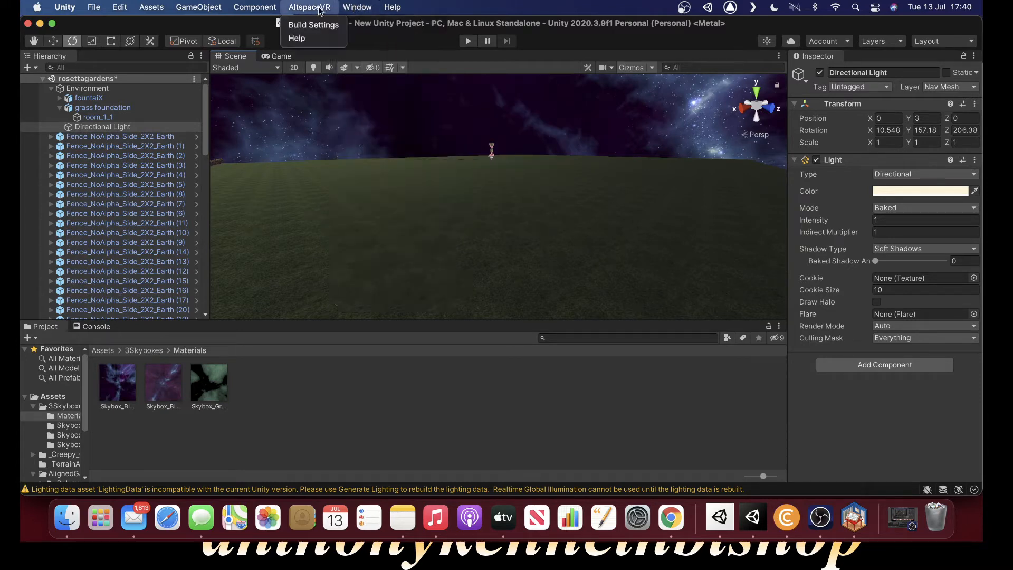
{"action": "mouse_move", "coordinate": [388, 7]}
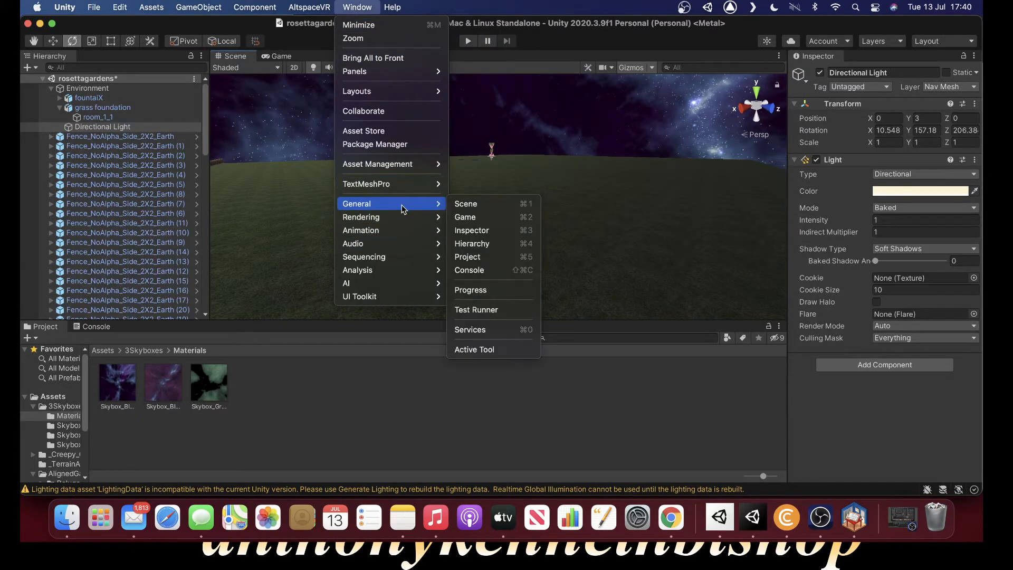
{"action": "mouse_move", "coordinate": [407, 216]}
{"action": "left_click", "coordinate": [477, 219]}
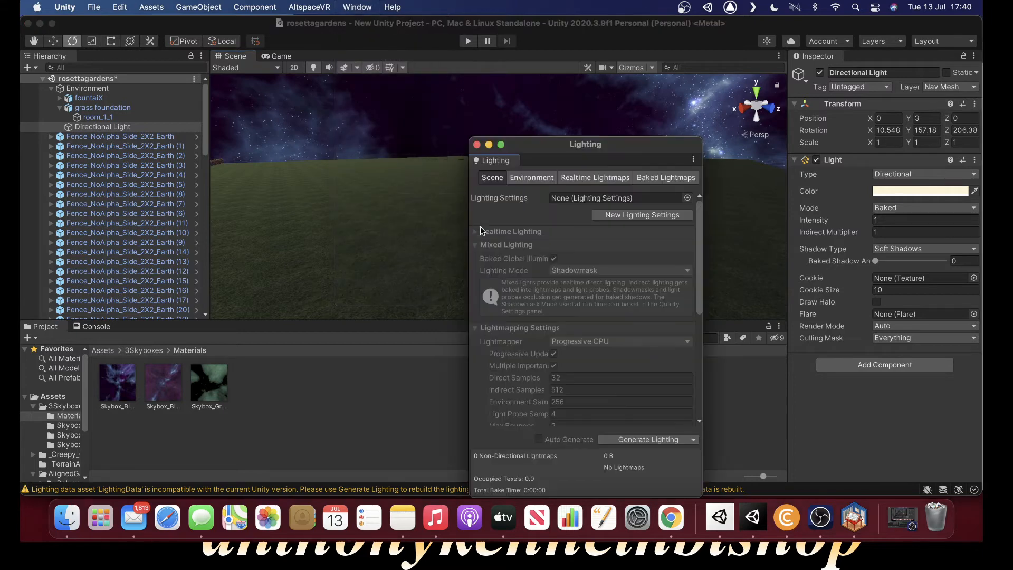
{"action": "scroll", "coordinate": [541, 227], "scroll_direction": "down", "scroll_amount": 1}
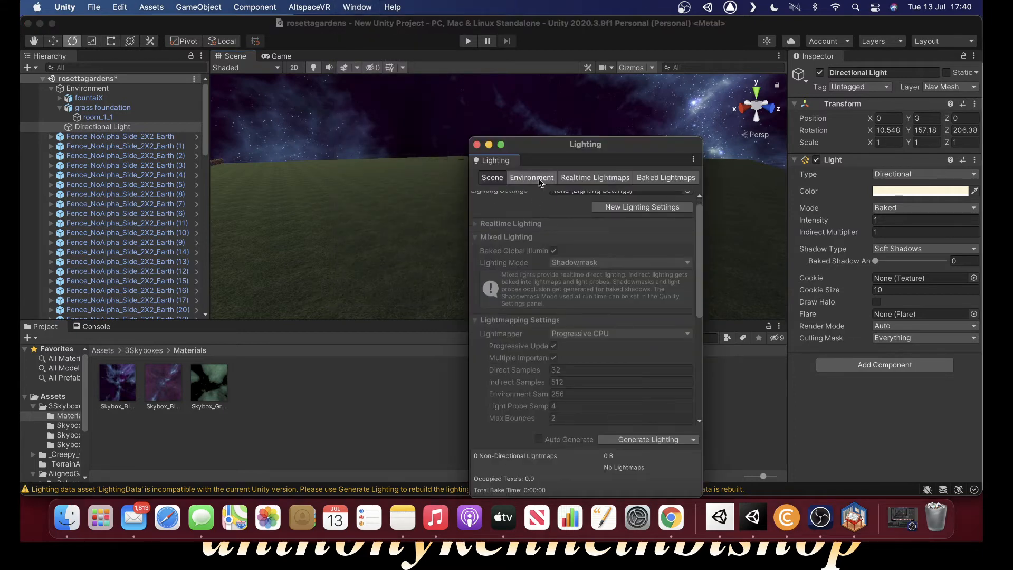
{"action": "left_click", "coordinate": [539, 178]}
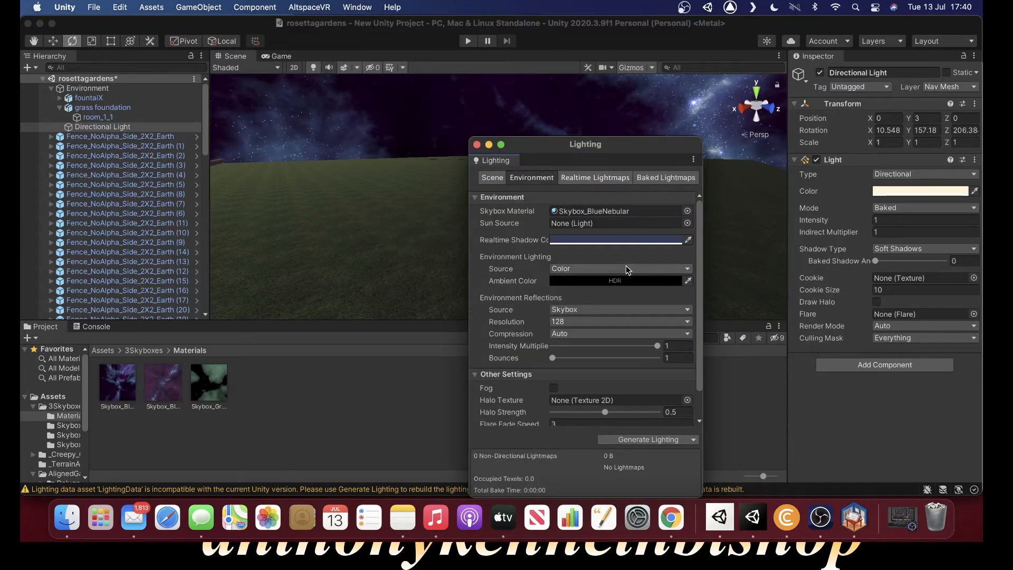
{"action": "left_click", "coordinate": [586, 267]}
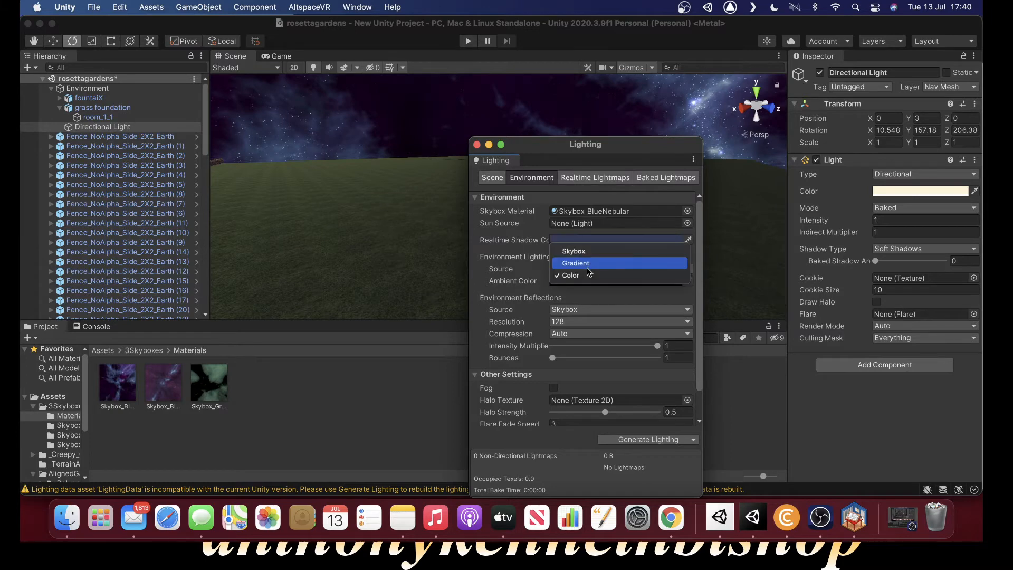
{"action": "left_click", "coordinate": [588, 274]}
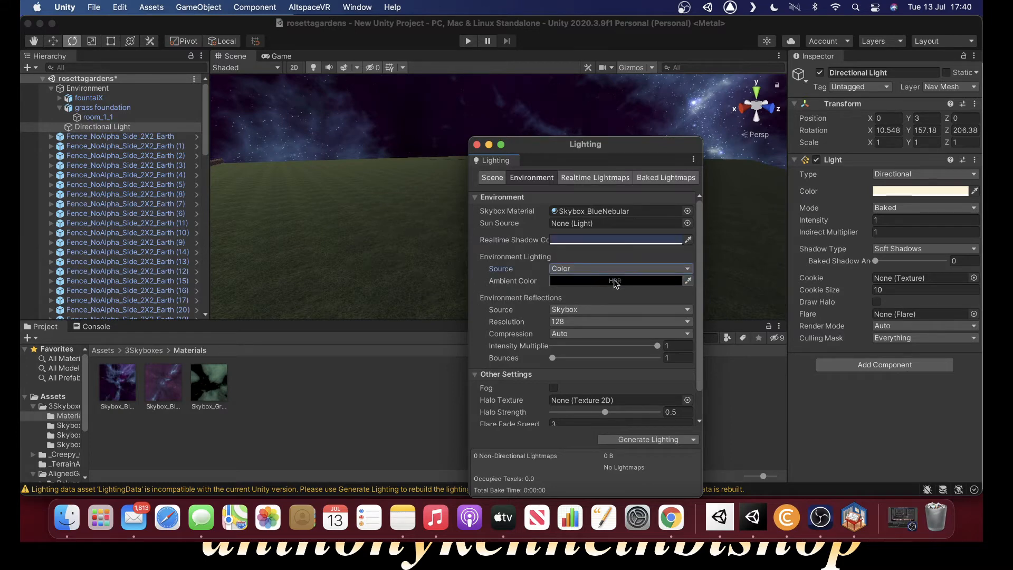
- Try a lighter ambient color for the environment lighting and return it to black
{"action": "left_click", "coordinate": [615, 282]}
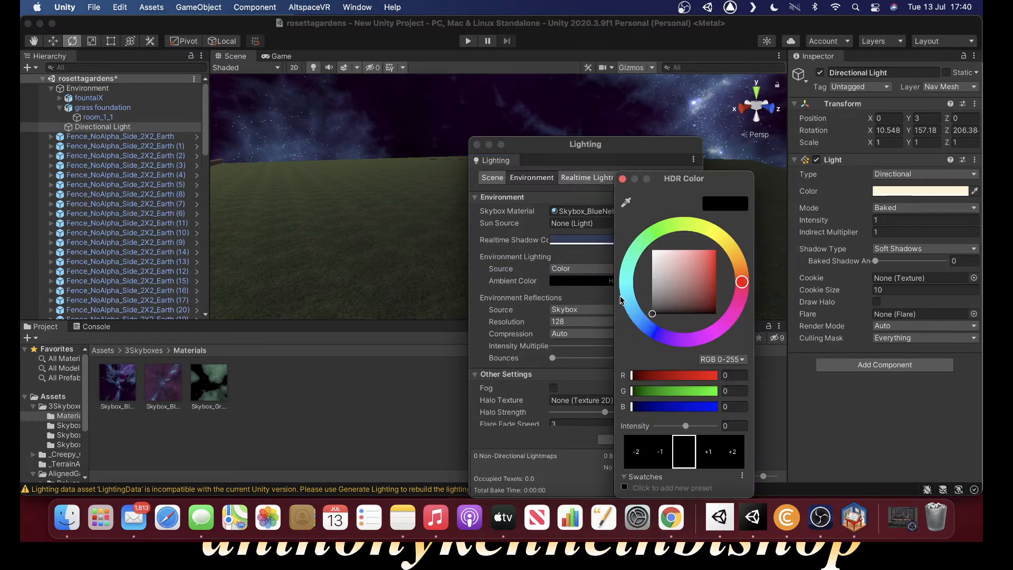
{"action": "left_click", "coordinate": [671, 275]}
{"action": "mouse_move", "coordinate": [671, 278]}
{"action": "left_mouse_down"}
{"action": "mouse_move", "coordinate": [660, 294]}
{"action": "mouse_move", "coordinate": [658, 285]}
{"action": "mouse_move", "coordinate": [653, 325]}
{"action": "left_mouse_up"}
{"action": "left_click", "coordinate": [541, 146]}
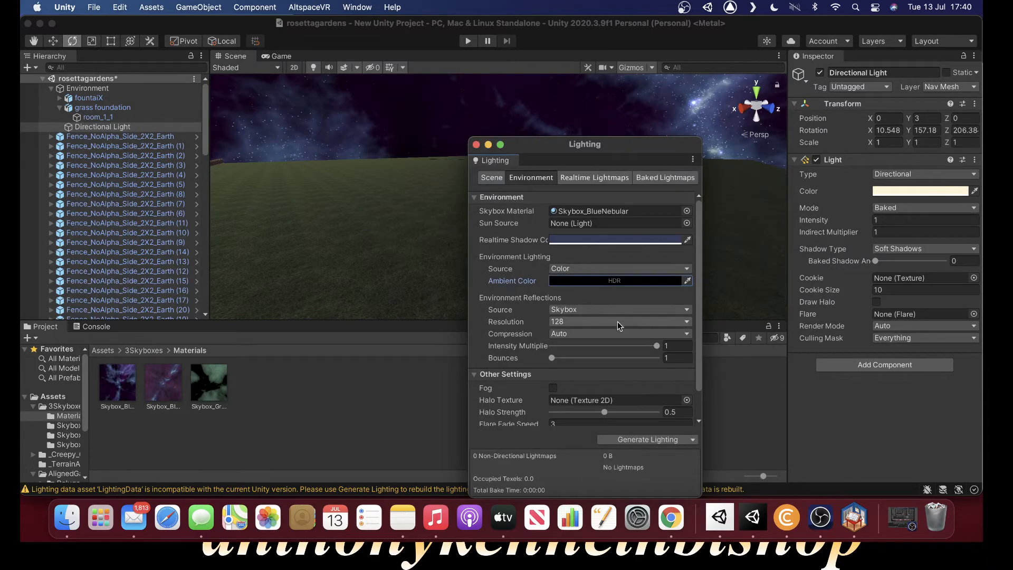
- Generate the scene's baked lighting with the current environment settings and close the lighting settings
{"action": "scroll", "coordinate": [615, 320], "scroll_direction": "down", "scroll_amount": 2}
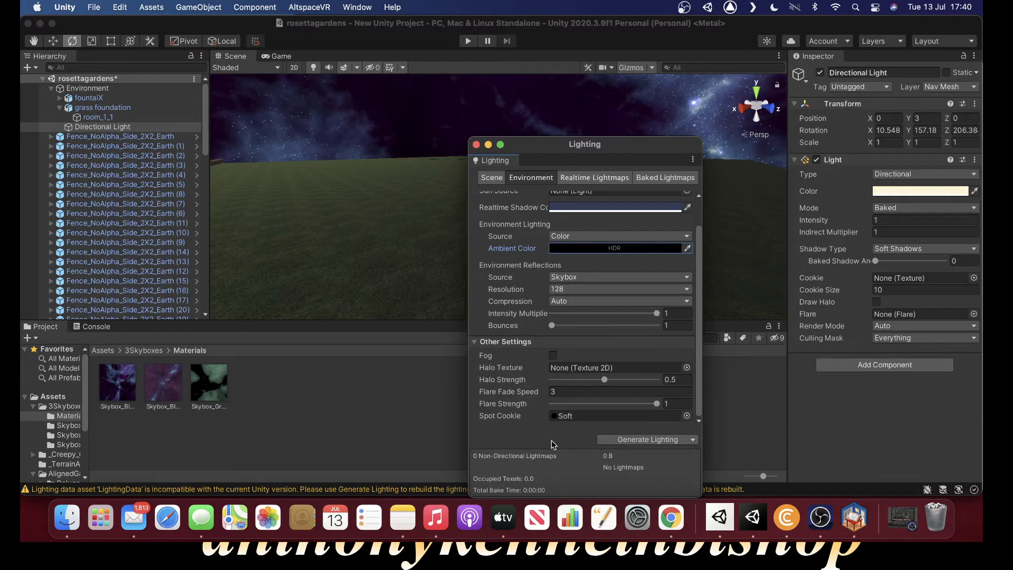
{"action": "left_click", "coordinate": [639, 440]}
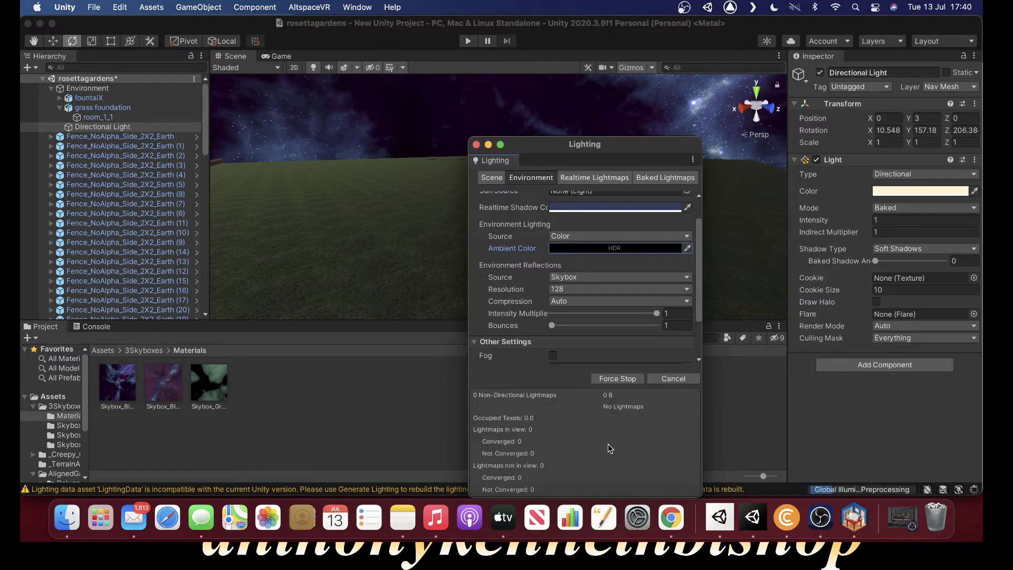
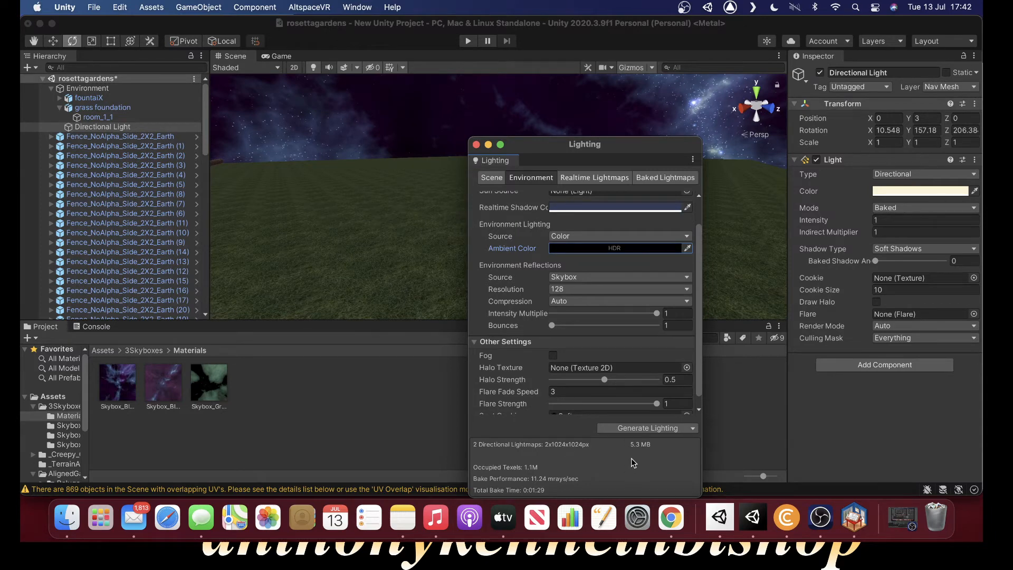
{"action": "left_click", "coordinate": [476, 144]}
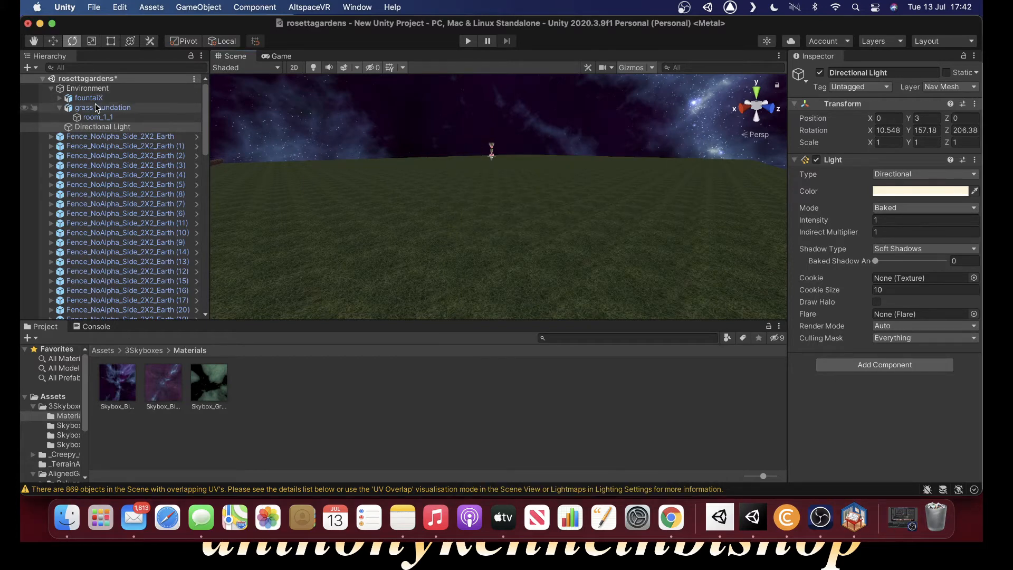
- Turn off the Static flag on room_1_1 under grass foundation and inspect the ground from several angles
{"action": "left_click", "coordinate": [361, 227]}
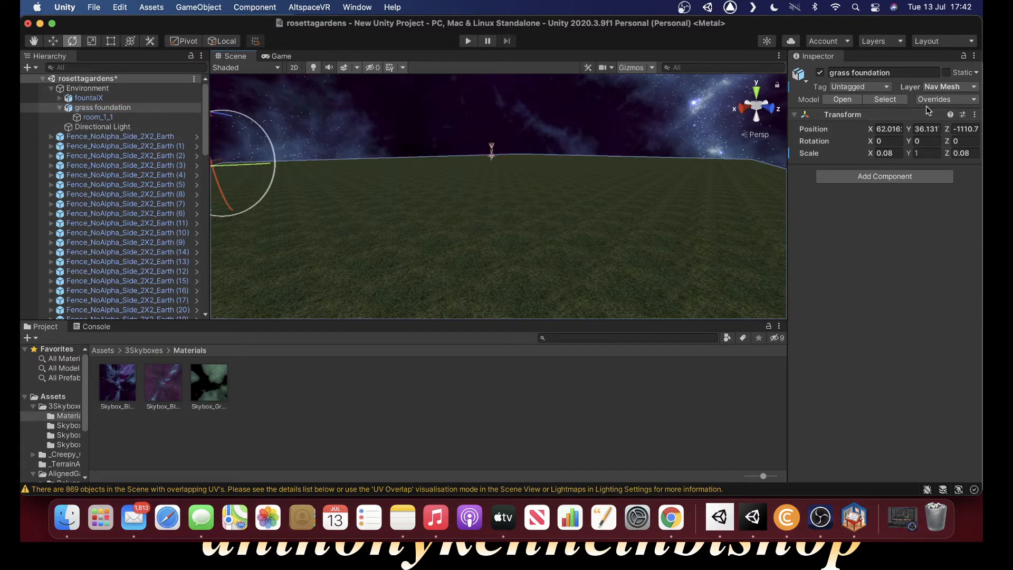
{"action": "left_click", "coordinate": [585, 239]}
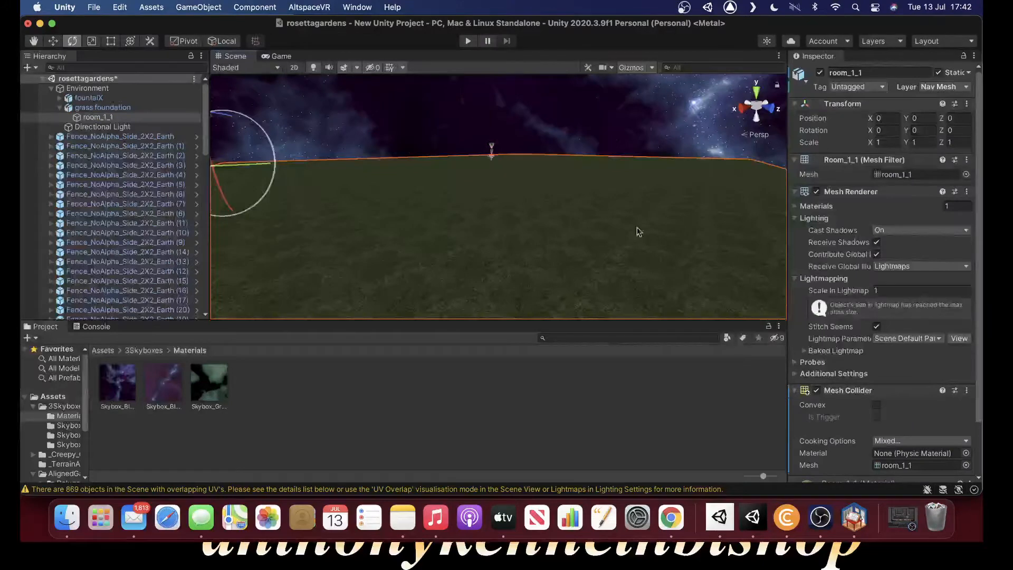
{"action": "left_click", "coordinate": [939, 73]}
{"action": "left_click_drag", "start_coordinate": [616, 155], "coordinate": [511, 201], "text": "alt"}
{"action": "scroll", "coordinate": [512, 201], "scroll_direction": "up", "scroll_amount": 5}
{"action": "left_click_drag", "start_coordinate": [618, 237], "coordinate": [549, 119], "text": "alt"}
{"action": "scroll", "coordinate": [559, 150], "scroll_direction": "up", "scroll_amount": 3}
{"action": "left_click_drag", "start_coordinate": [472, 195], "coordinate": [606, 214], "text": "alt"}
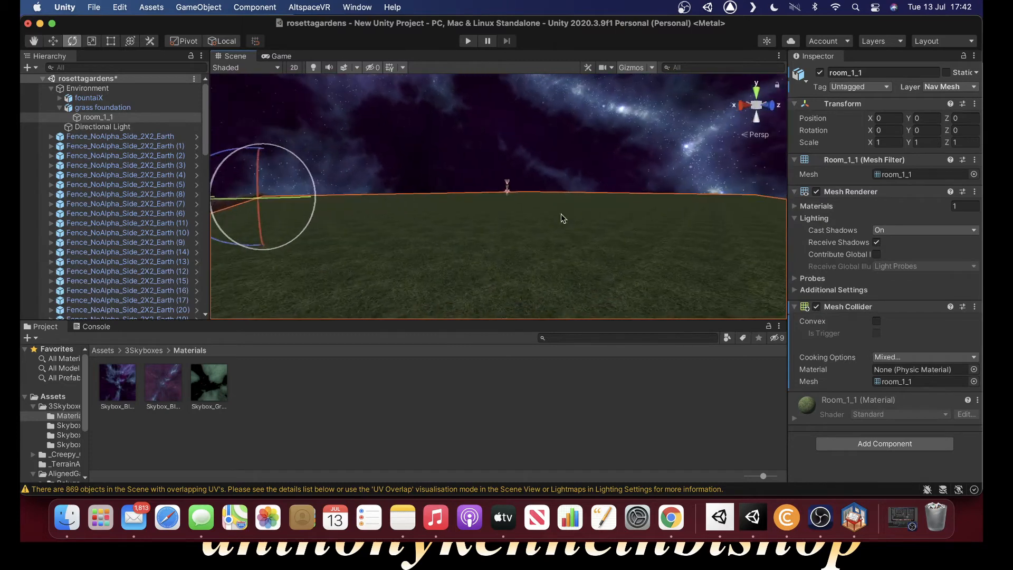
{"action": "left_click_drag", "start_coordinate": [400, 238], "coordinate": [464, 233], "text": "alt"}
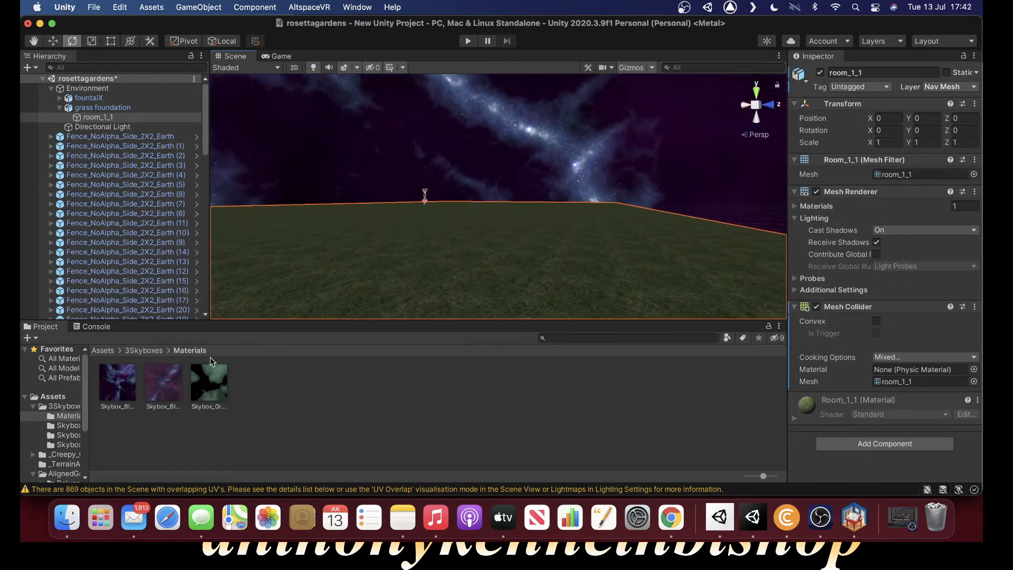
- List all prefabs in the project and decline replacing the contents of the bush_4 prefab
{"action": "left_click", "coordinate": [59, 407]}
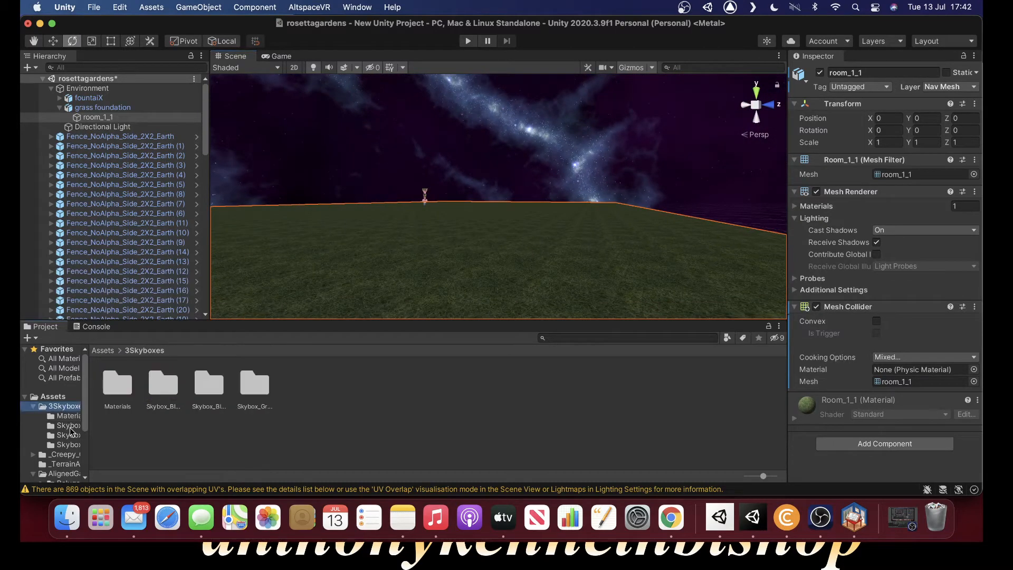
{"action": "left_click", "coordinate": [63, 377]}
{"action": "left_click_drag", "start_coordinate": [364, 385], "coordinate": [258, 394]}
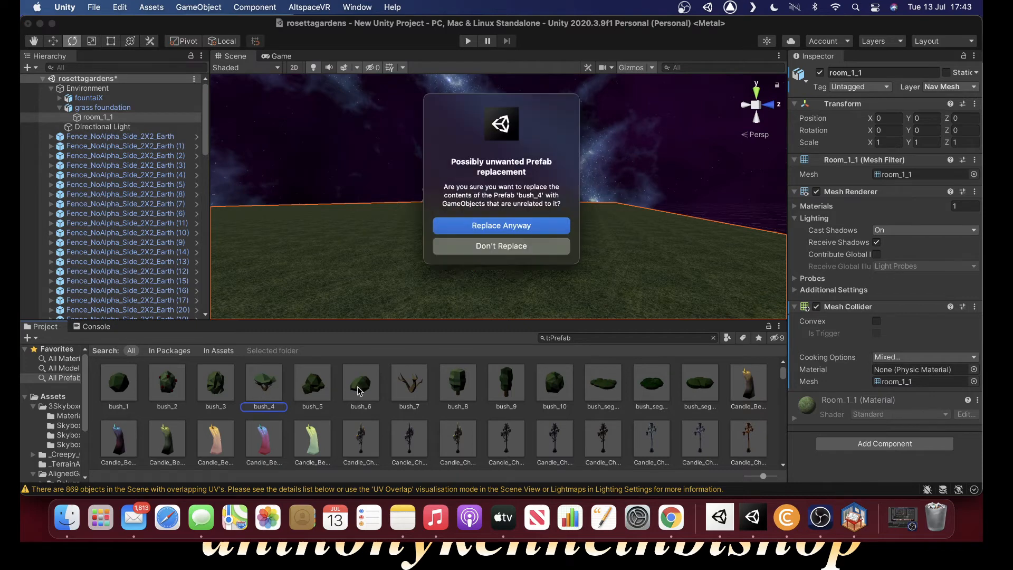
{"action": "left_click", "coordinate": [501, 247]}
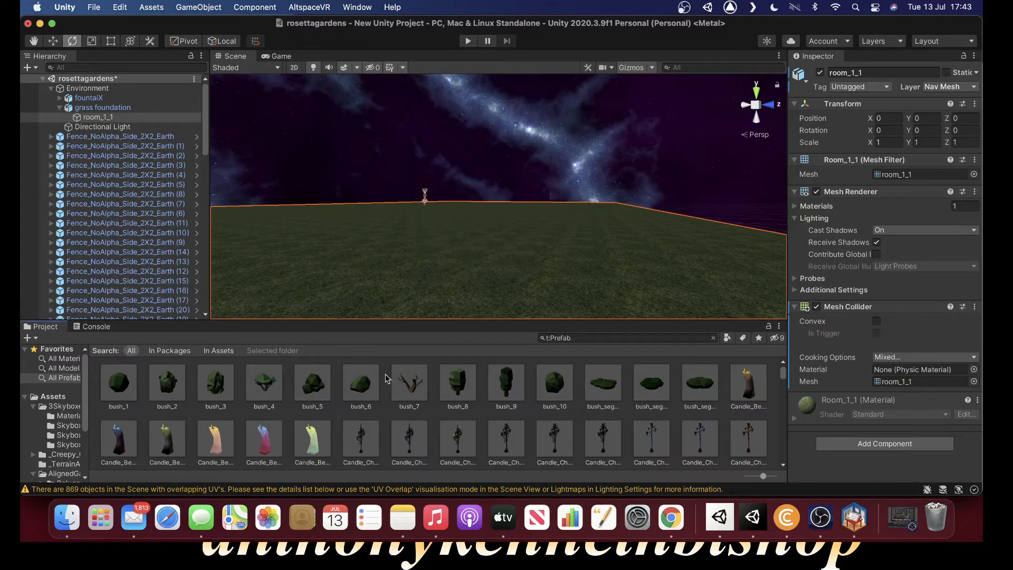
- Place the bush_7 prefab on the grass foundation and frame it in the scene view
{"action": "left_click_drag", "start_coordinate": [421, 382], "coordinate": [565, 278]}
{"action": "scroll", "coordinate": [391, 244], "scroll_direction": "up", "scroll_amount": 5}
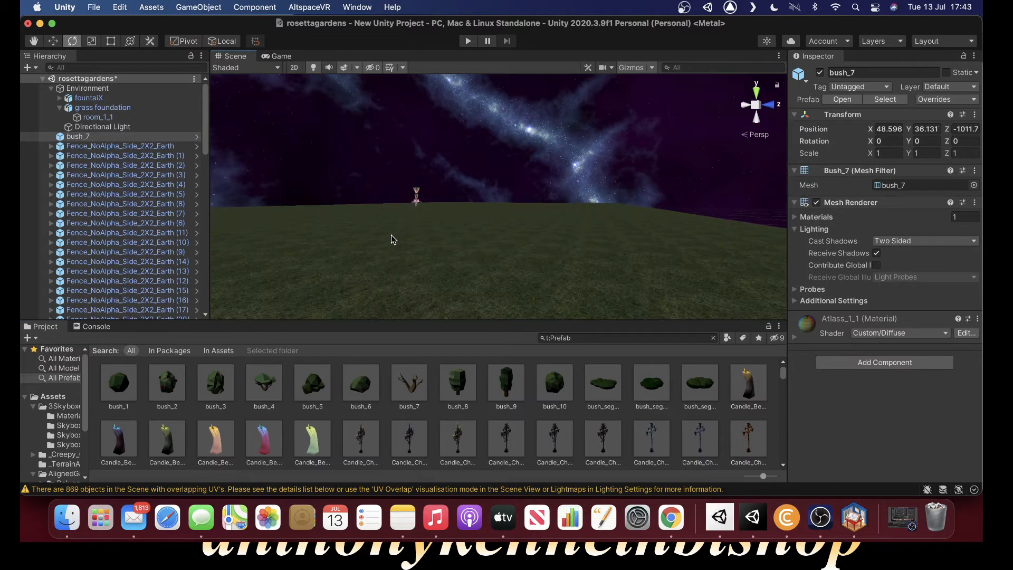
{"action": "right_click_drag", "start_coordinate": [391, 234], "coordinate": [547, 260]}
{"action": "key", "text": "e"}
{"action": "key", "text": "f"}
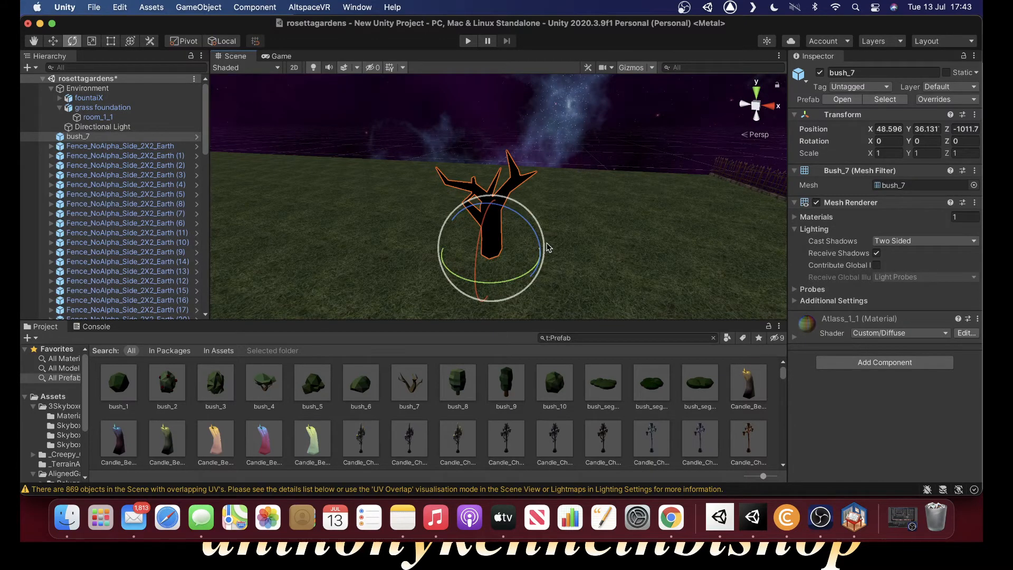
- Delete the bush_7 object from the scene
{"action": "left_click_drag", "start_coordinate": [746, 377], "coordinate": [692, 444]}
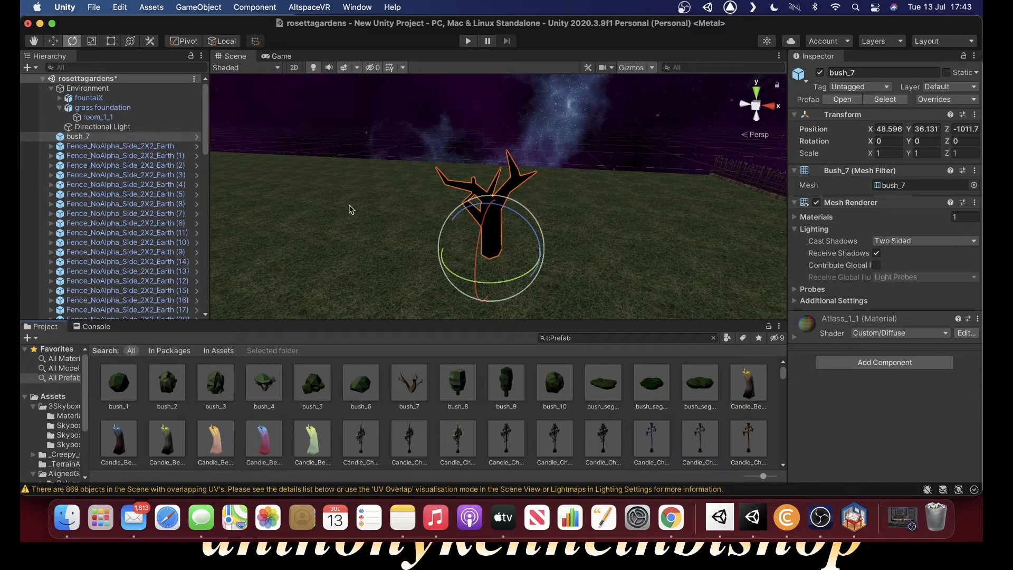
{"action": "scroll", "coordinate": [352, 169], "scroll_direction": "up", "scroll_amount": 5}
{"action": "scroll", "coordinate": [351, 169], "scroll_direction": "down", "scroll_amount": 5}
{"action": "right_click", "coordinate": [88, 136]}
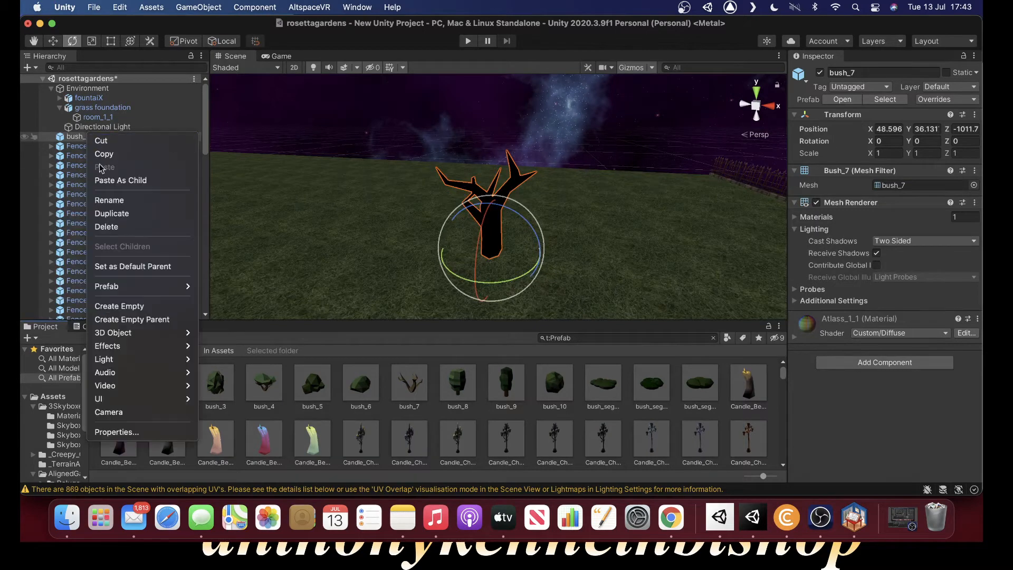
{"action": "left_click", "coordinate": [111, 228]}
- Find the Fence_Stone_Base1X1 prefab among the listed prefabs and place it on the grass foundation
{"action": "scroll", "coordinate": [272, 391], "scroll_direction": "down", "scroll_amount": 5}
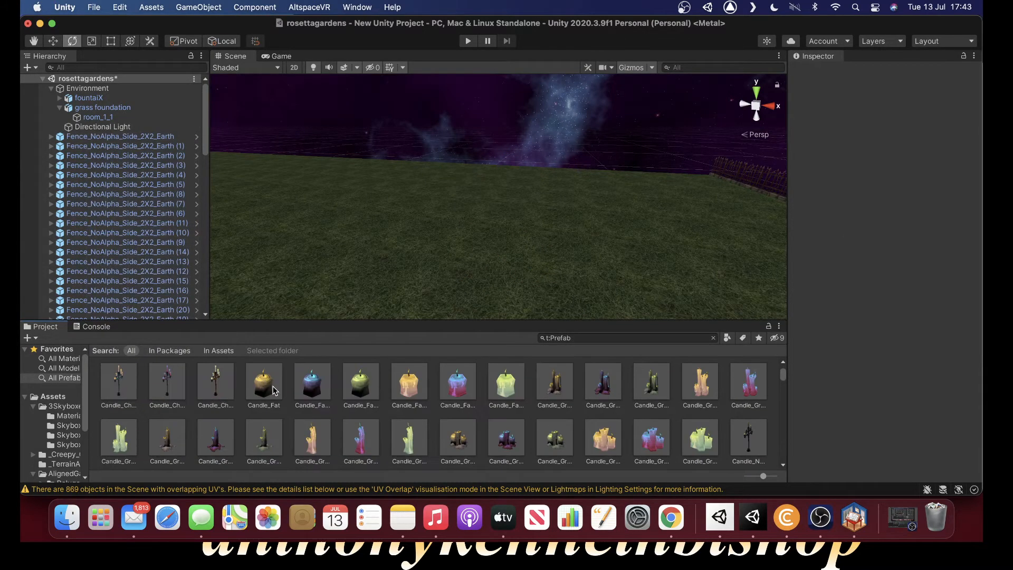
{"action": "scroll", "coordinate": [256, 438], "scroll_direction": "down", "scroll_amount": 10}
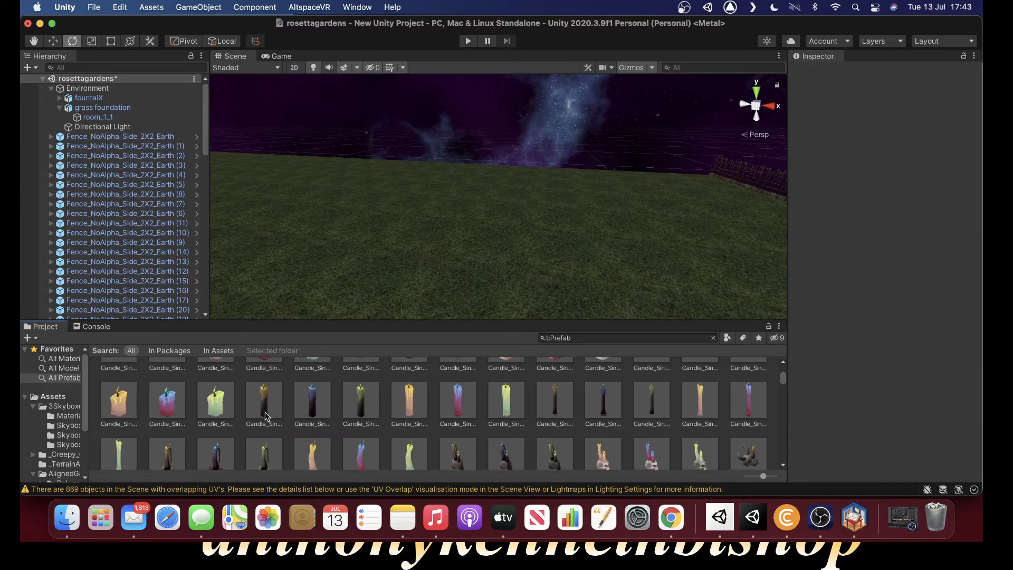
{"action": "scroll", "coordinate": [260, 405], "scroll_direction": "down", "scroll_amount": 8}
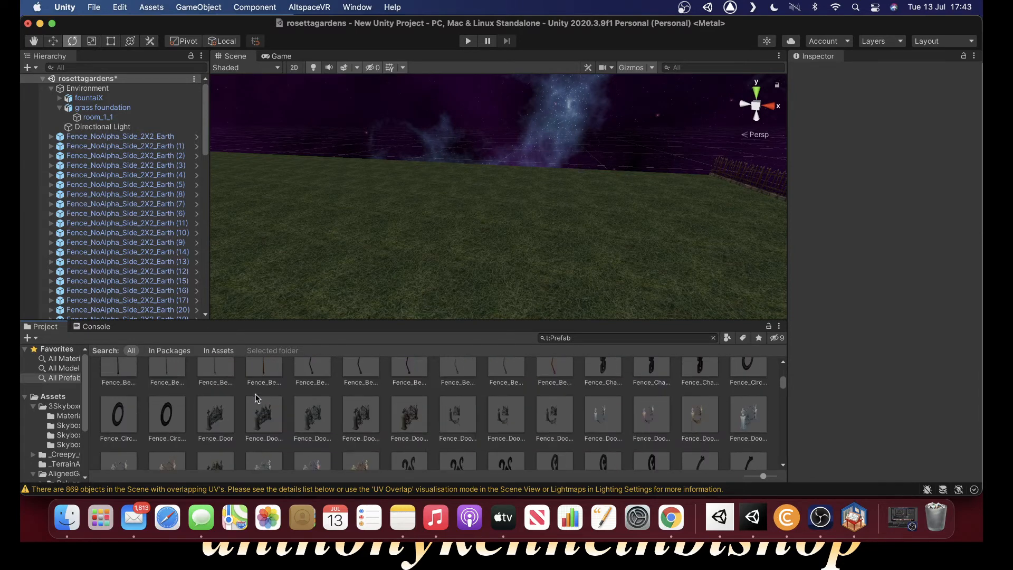
{"action": "scroll", "coordinate": [255, 396], "scroll_direction": "up", "scroll_amount": 1}
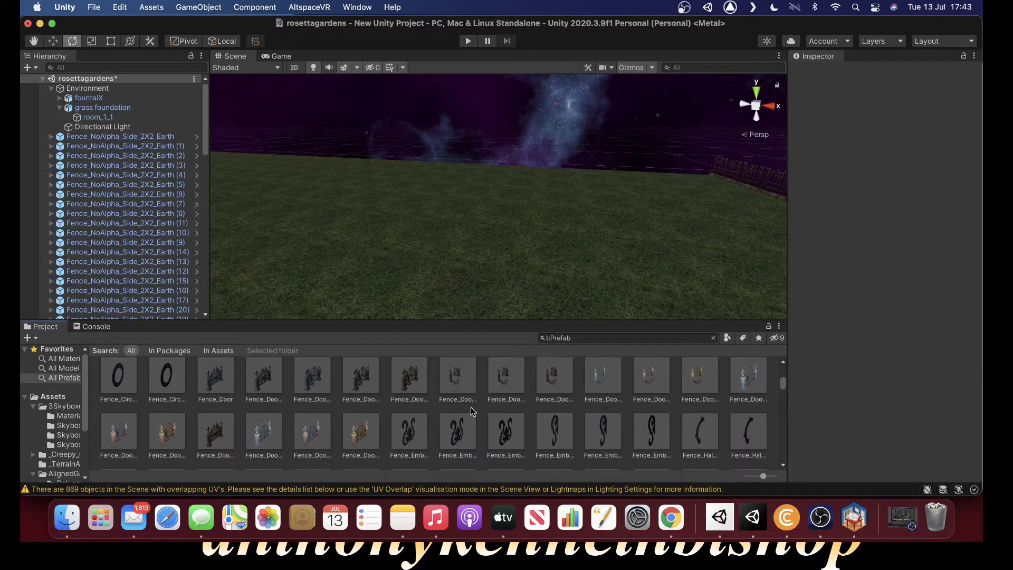
{"action": "scroll", "coordinate": [317, 413], "scroll_direction": "down", "scroll_amount": 2}
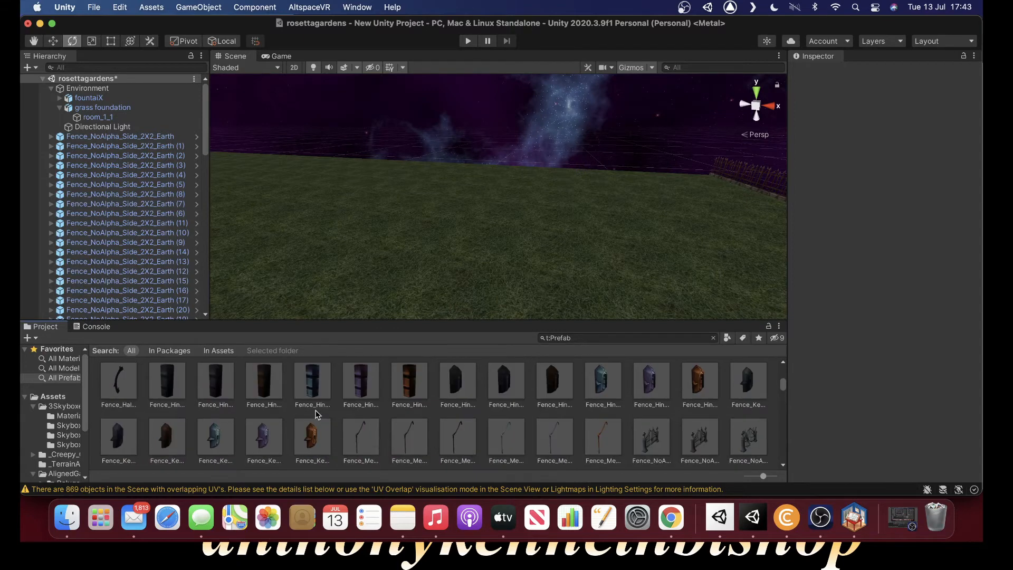
{"action": "scroll", "coordinate": [322, 422], "scroll_direction": "down", "scroll_amount": 5}
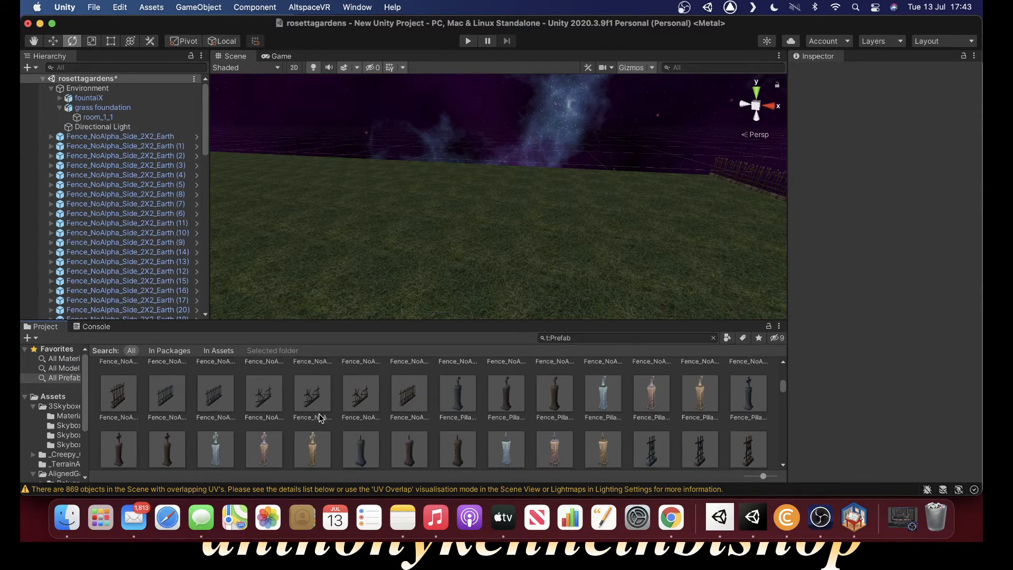
{"action": "scroll", "coordinate": [323, 420], "scroll_direction": "down", "scroll_amount": 4}
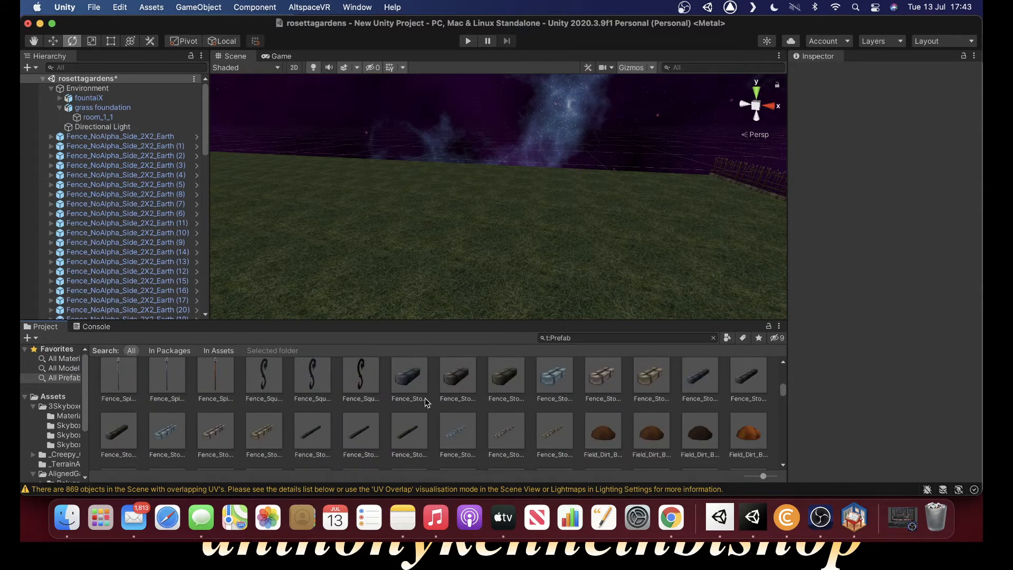
{"action": "left_click_drag", "start_coordinate": [416, 377], "coordinate": [451, 283]}
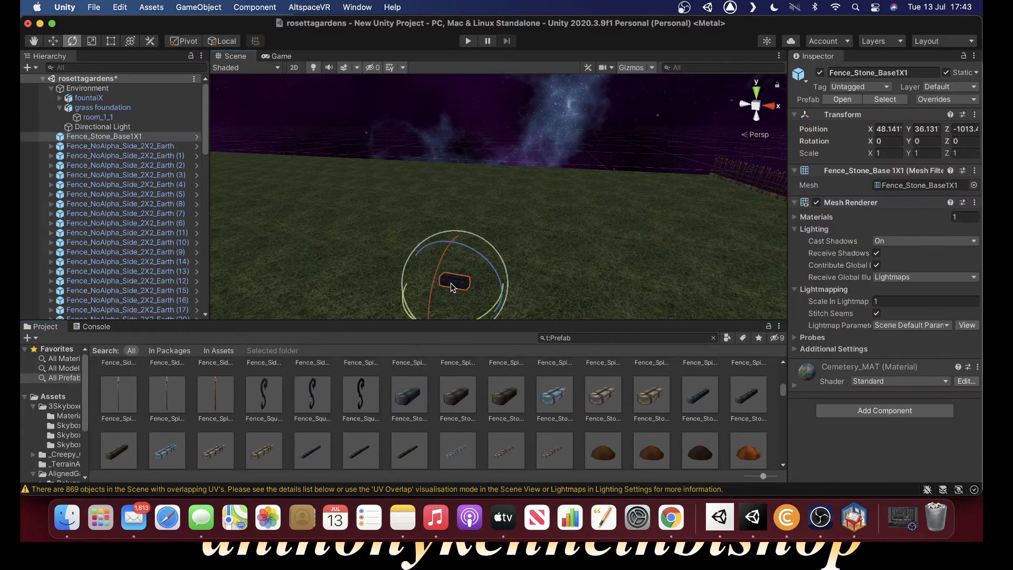
- Inspect the placed Fence_Stone_Base1X1 from close up and delete it from the scene
{"action": "right_click_drag", "start_coordinate": [454, 286], "coordinate": [373, 364]}
{"action": "scroll", "coordinate": [419, 265], "scroll_direction": "up", "scroll_amount": 5}
{"action": "scroll", "coordinate": [424, 269], "scroll_direction": "down", "scroll_amount": 3}
{"action": "right_click_drag", "start_coordinate": [425, 270], "coordinate": [353, 206]}
{"action": "scroll", "coordinate": [354, 207], "scroll_direction": "up", "scroll_amount": 3}
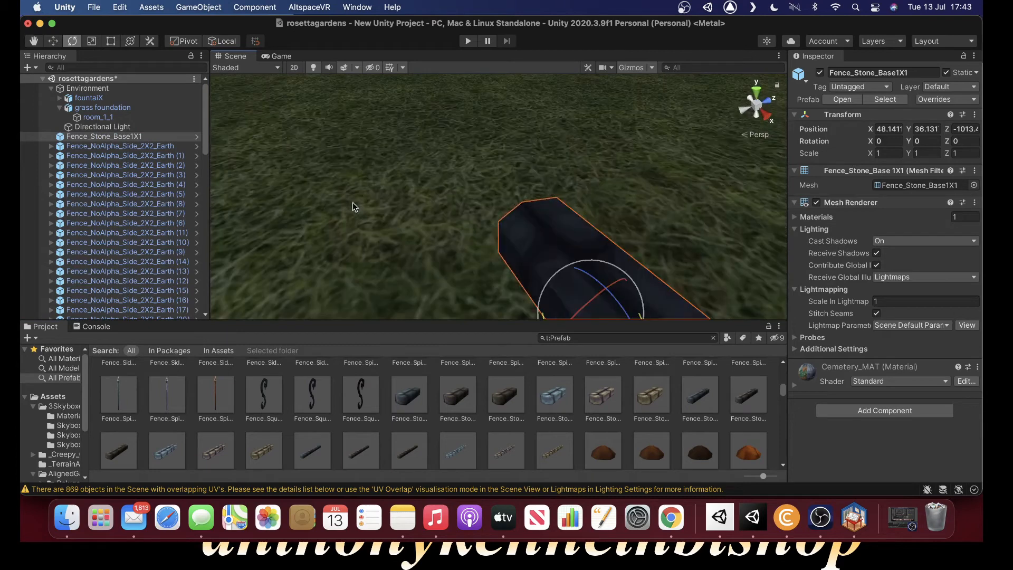
{"action": "key", "text": "f"}
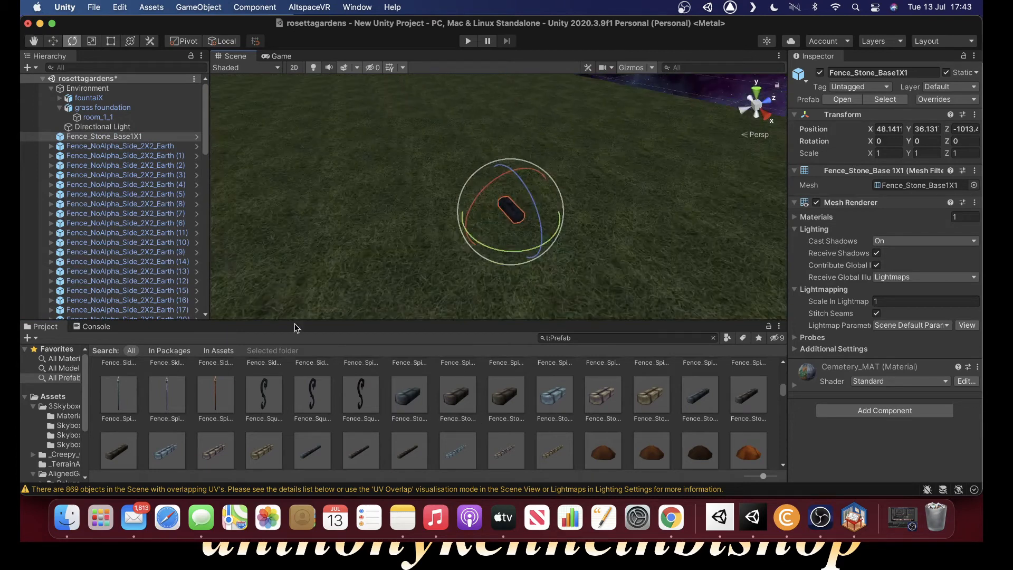
{"action": "right_click", "coordinate": [89, 136]}
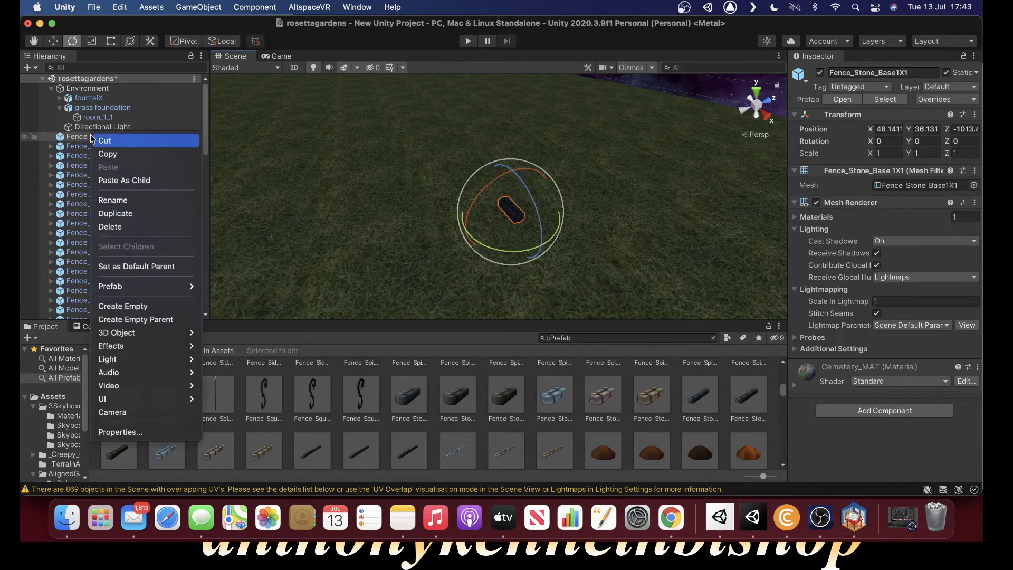
{"action": "left_click", "coordinate": [120, 230]}
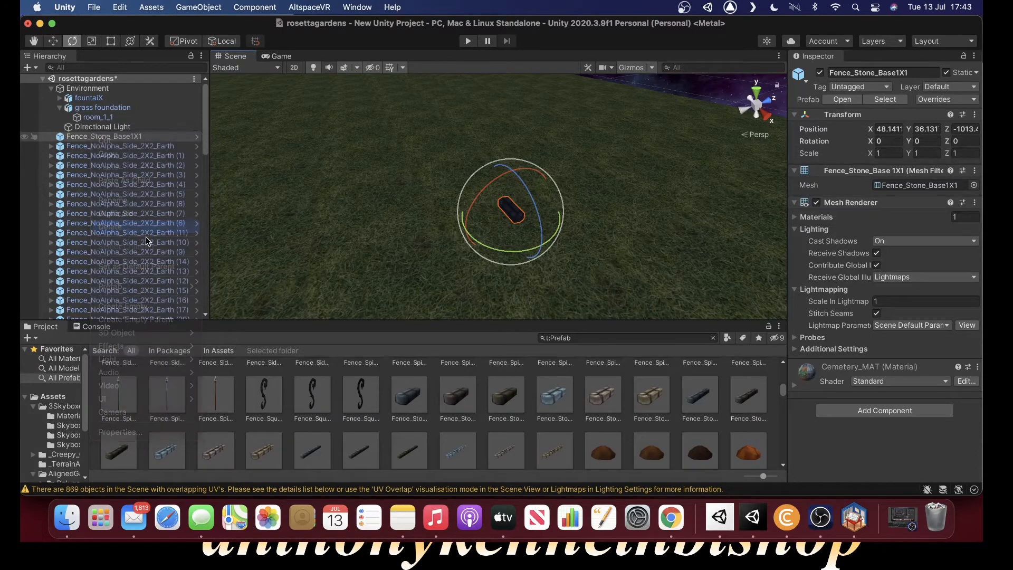
- Look through the field dirt, broken grave and gravestone prefabs for pieces that could decorate the garden
{"action": "scroll", "coordinate": [584, 397], "scroll_direction": "down", "scroll_amount": 3}
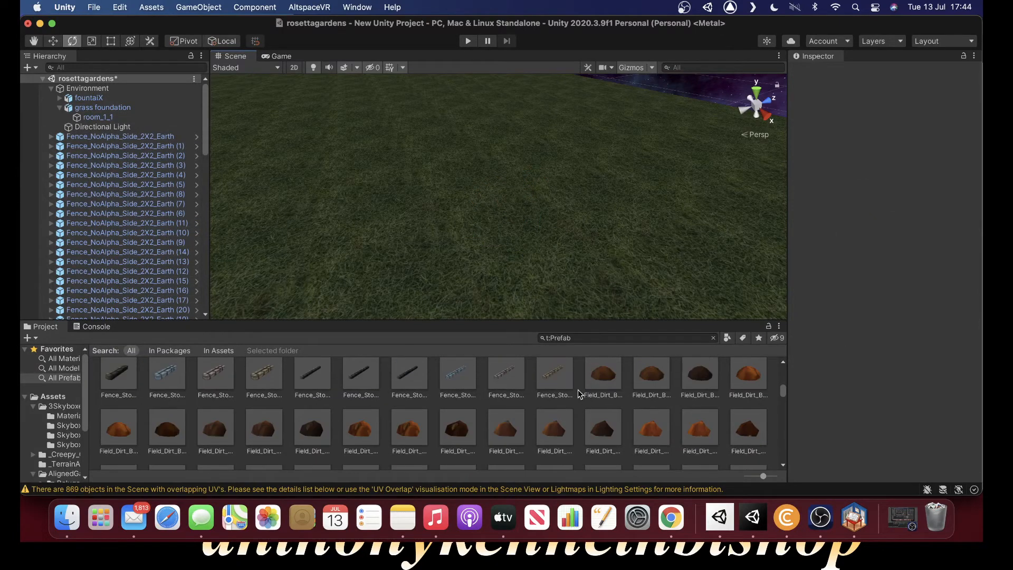
{"action": "scroll", "coordinate": [575, 386], "scroll_direction": "down", "scroll_amount": 5}
{"action": "left_click_drag", "start_coordinate": [550, 420], "coordinate": [580, 417]}
{"action": "scroll", "coordinate": [520, 404], "scroll_direction": "down", "scroll_amount": 2}
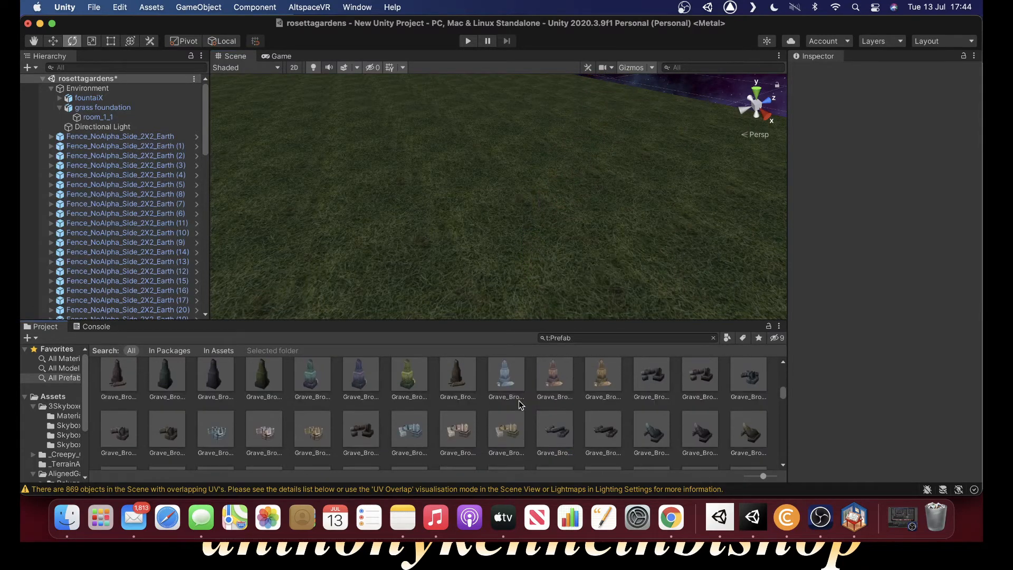
{"action": "scroll", "coordinate": [632, 384], "scroll_direction": "up", "scroll_amount": 1}
{"action": "left_click_drag", "start_coordinate": [650, 388], "coordinate": [757, 424]}
{"action": "scroll", "coordinate": [411, 416], "scroll_direction": "down", "scroll_amount": 5}
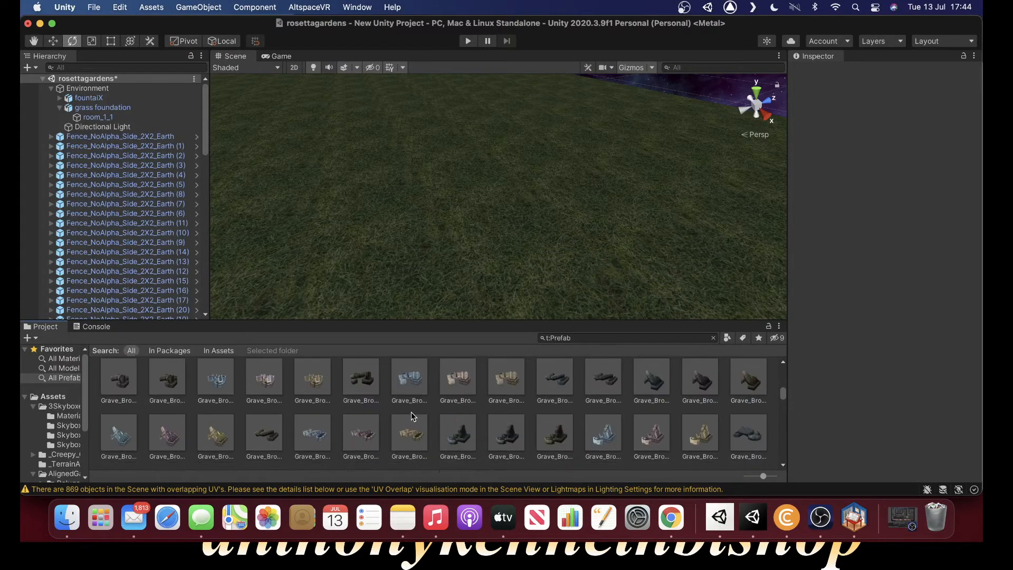
{"action": "scroll", "coordinate": [412, 416], "scroll_direction": "down", "scroll_amount": 5}
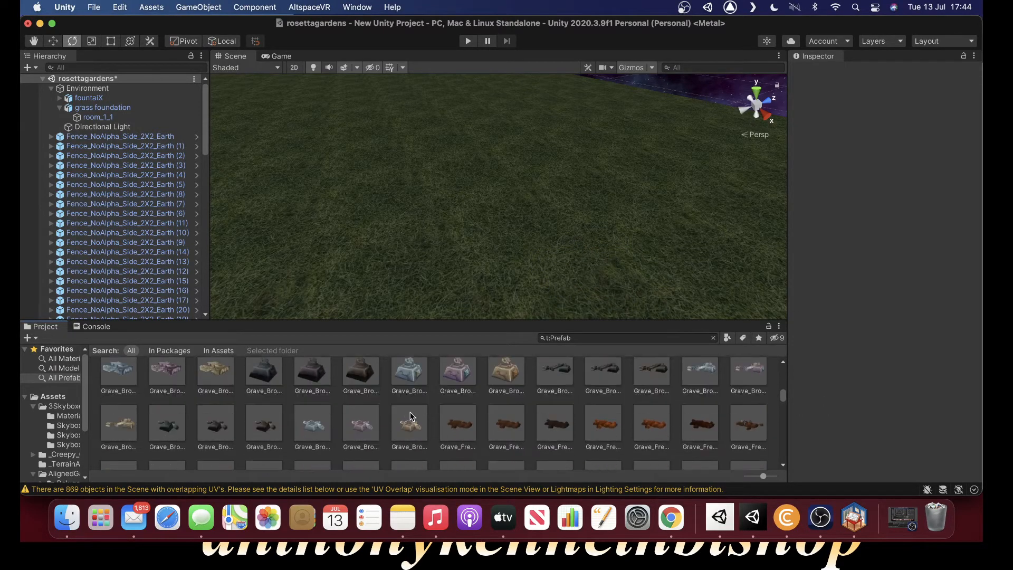
{"action": "scroll", "coordinate": [411, 416], "scroll_direction": "down", "scroll_amount": 1}
{"action": "scroll", "coordinate": [285, 418], "scroll_direction": "down", "scroll_amount": 5}
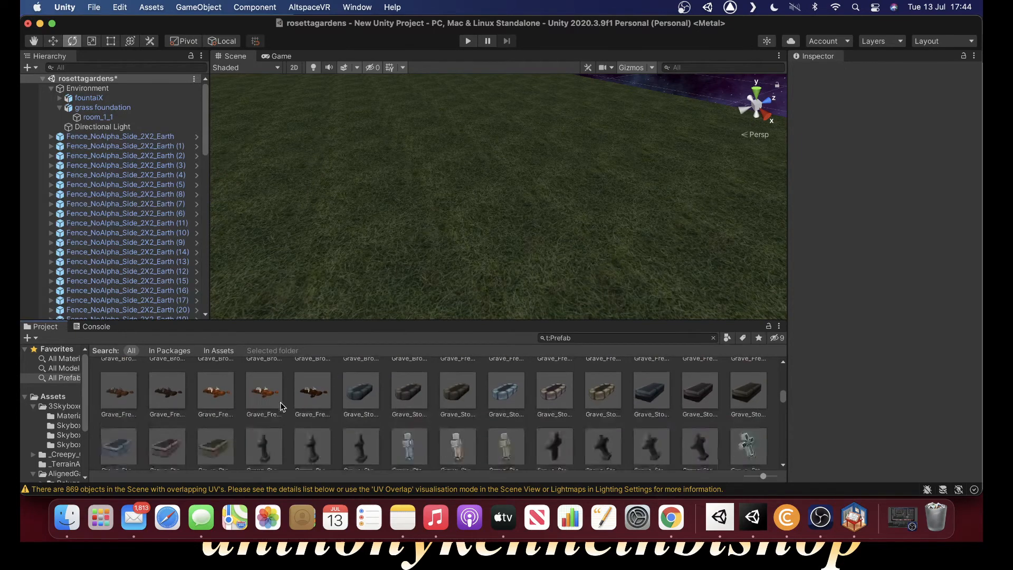
{"action": "left_click_drag", "start_coordinate": [264, 412], "coordinate": [227, 418]}
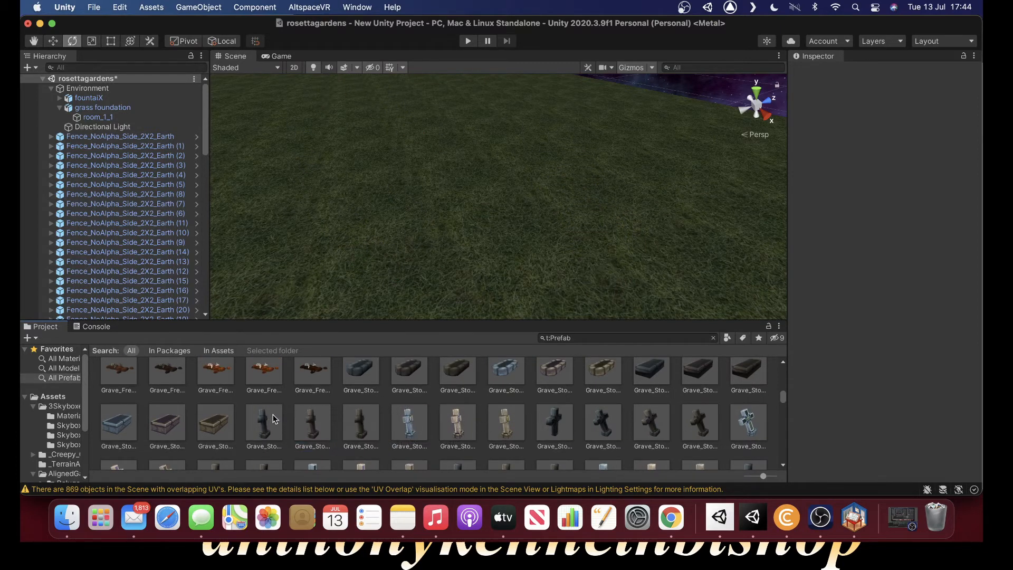
{"action": "scroll", "coordinate": [194, 409], "scroll_direction": "down", "scroll_amount": 2}
{"action": "scroll", "coordinate": [217, 377], "scroll_direction": "up", "scroll_amount": 1}
{"action": "left_click_drag", "start_coordinate": [217, 380], "coordinate": [209, 400]}
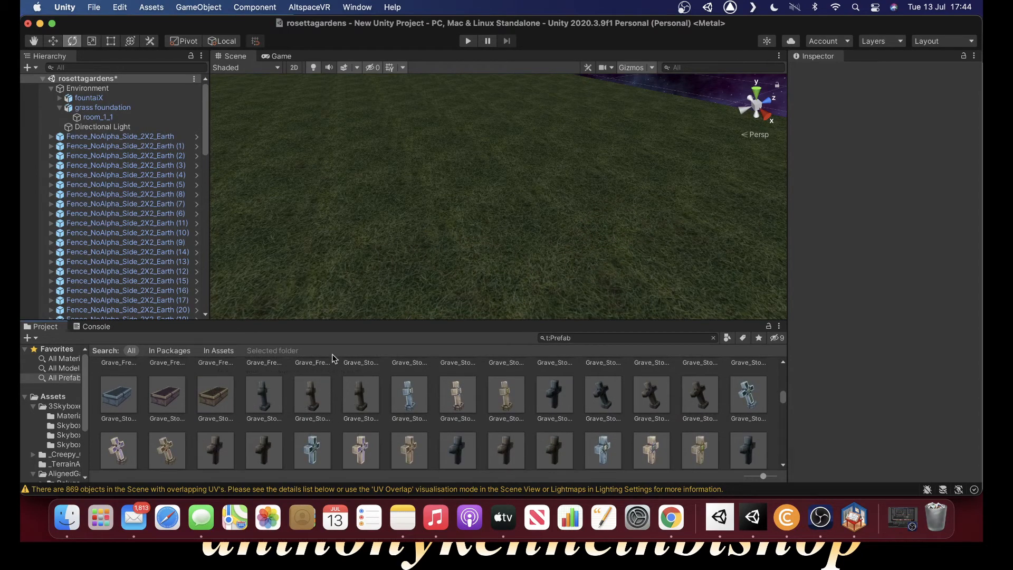
{"action": "scroll", "coordinate": [432, 406], "scroll_direction": "down", "scroll_amount": 3}
{"action": "scroll", "coordinate": [436, 410], "scroll_direction": "down", "scroll_amount": 5}
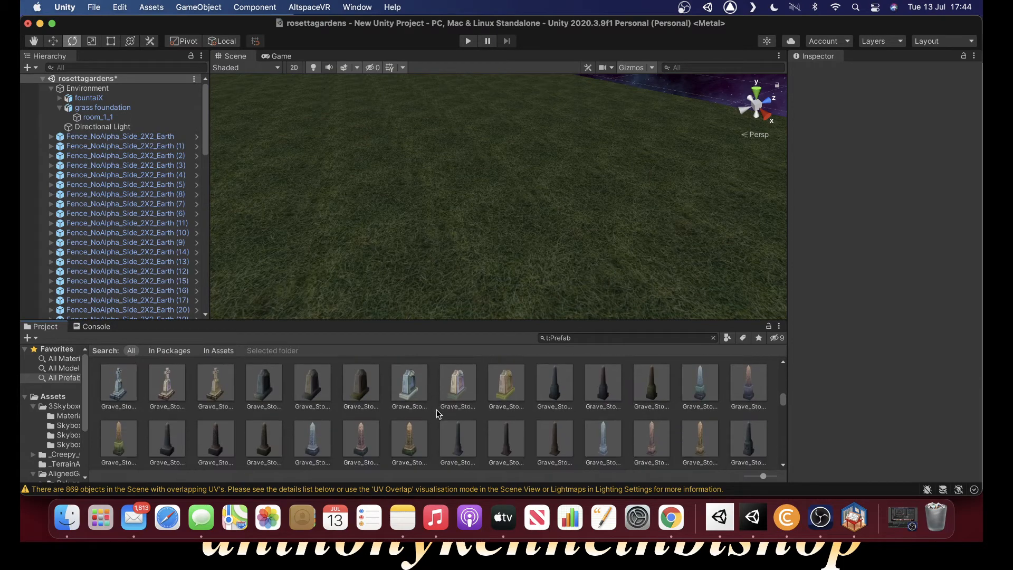
{"action": "scroll", "coordinate": [432, 401], "scroll_direction": "down", "scroll_amount": 5}
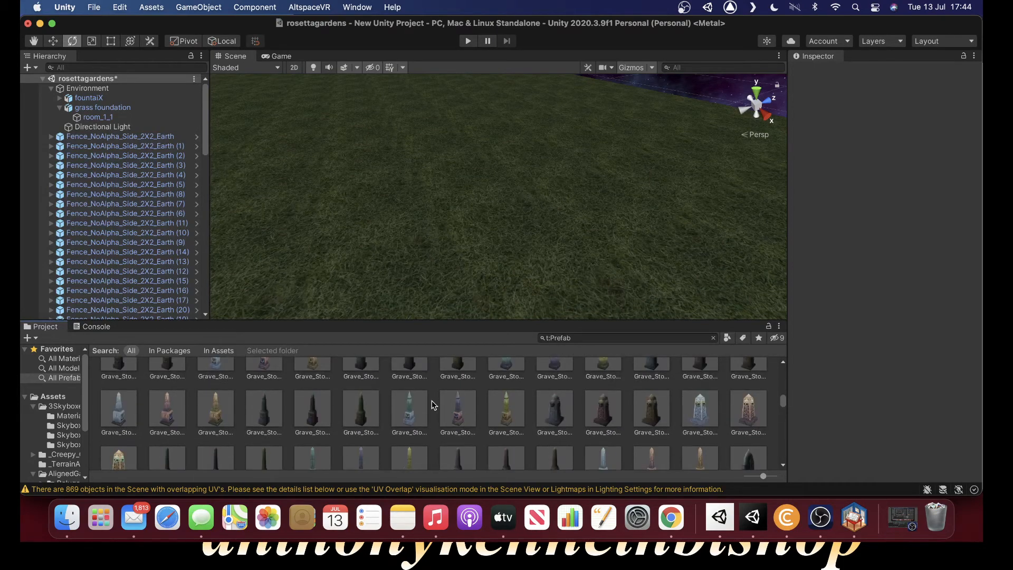
- Place the Grave_Stone_Pilar_Skull_Tall, Grave_Stone_Pilar_Skull_Tall_Bright and Grave_Stone_Pilar_Skull_Tall_Earth prefabs in a row on the grass in front of the fence
{"action": "right_click_drag", "start_coordinate": [404, 258], "coordinate": [638, 244]}
{"action": "key", "text": "w"}
{"action": "key", "text": "e"}
{"action": "scroll", "coordinate": [580, 233], "scroll_direction": "down", "scroll_amount": 2}
{"action": "scroll", "coordinate": [201, 417], "scroll_direction": "down", "scroll_amount": 5}
{"action": "scroll", "coordinate": [204, 399], "scroll_direction": "down", "scroll_amount": 5}
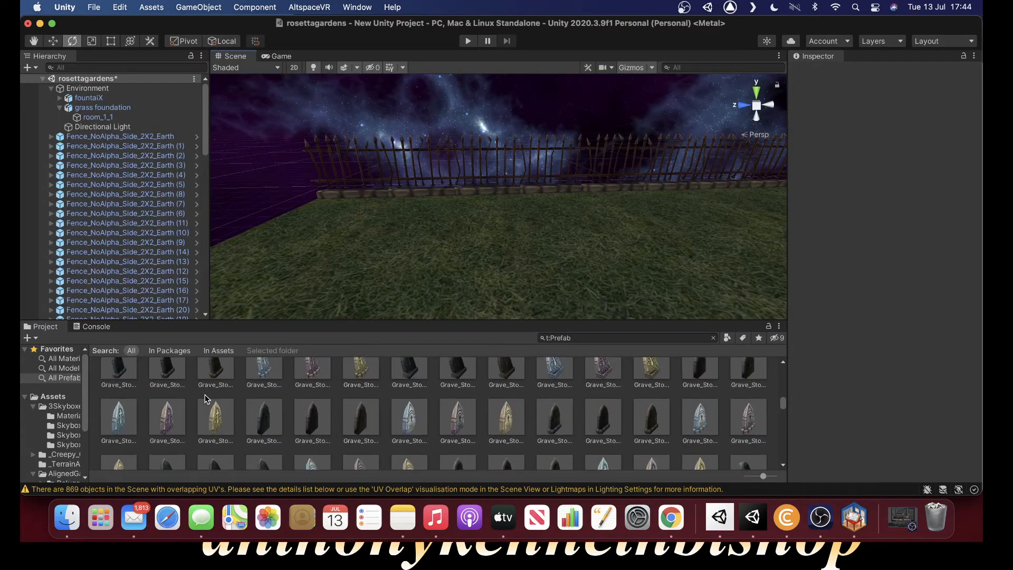
{"action": "scroll", "coordinate": [206, 390], "scroll_direction": "up", "scroll_amount": 1}
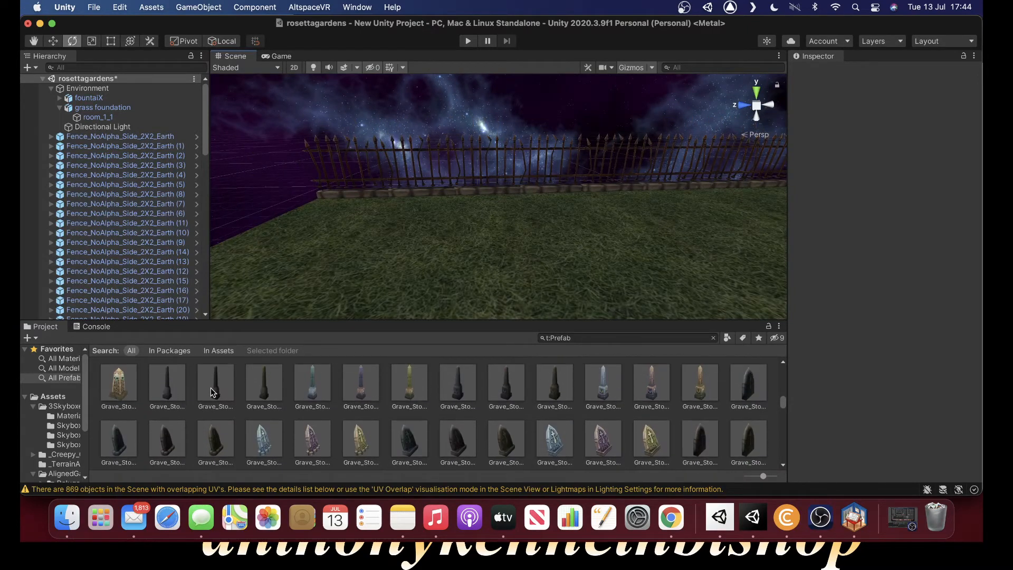
{"action": "left_click_drag", "start_coordinate": [177, 383], "coordinate": [422, 240]}
{"action": "left_click_drag", "start_coordinate": [228, 391], "coordinate": [566, 223]}
{"action": "left_click_drag", "start_coordinate": [269, 394], "coordinate": [695, 216]}
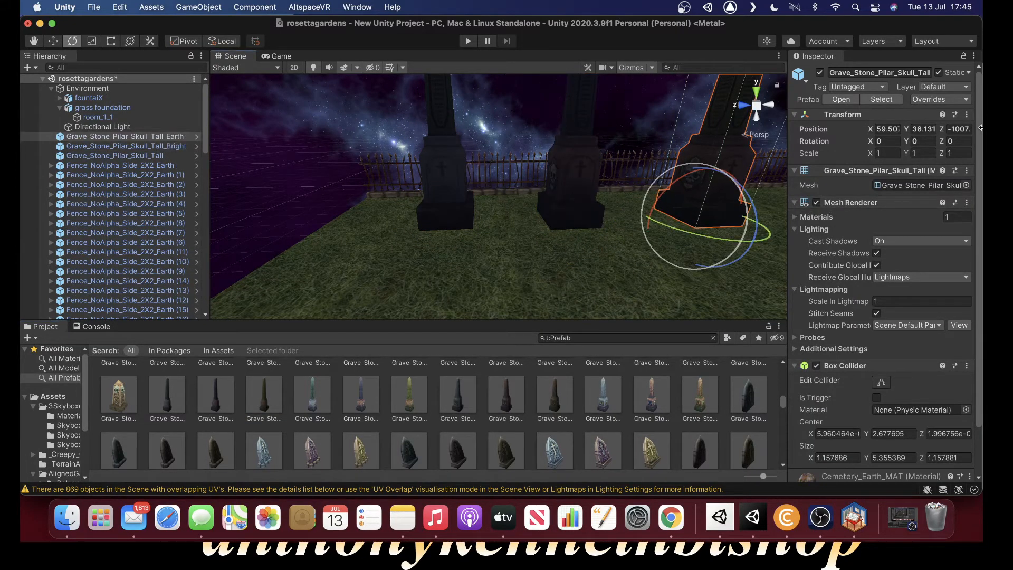
- Turn the Static flag of Grave_Stone_Pilar_Skull_Tall off and back on
{"action": "scroll", "coordinate": [951, 162], "scroll_direction": "down", "scroll_amount": 1}
{"action": "scroll", "coordinate": [951, 160], "scroll_direction": "up", "scroll_amount": 1}
{"action": "left_click", "coordinate": [582, 199]}
{"action": "left_click", "coordinate": [457, 197]}
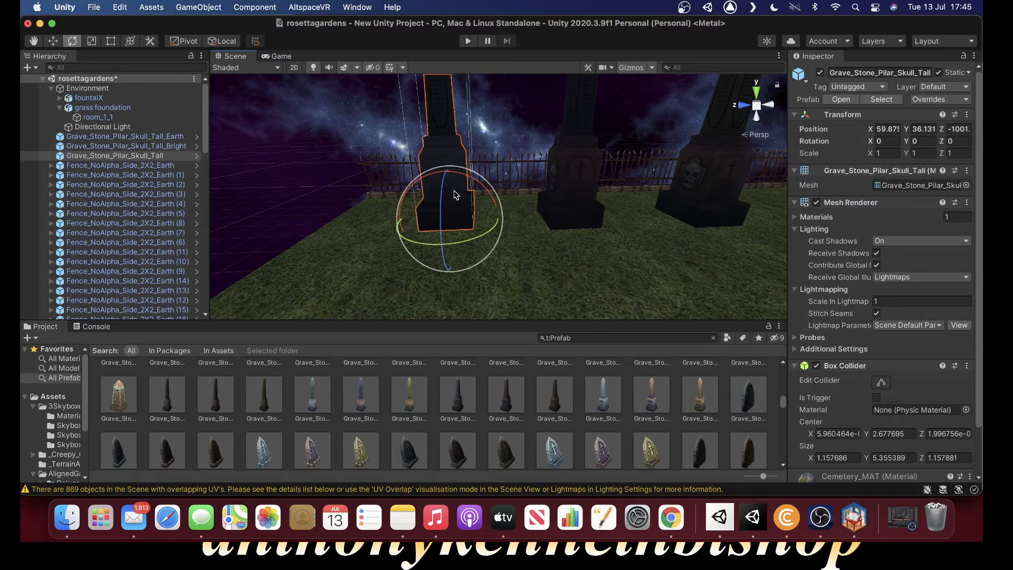
{"action": "left_click", "coordinate": [939, 73]}
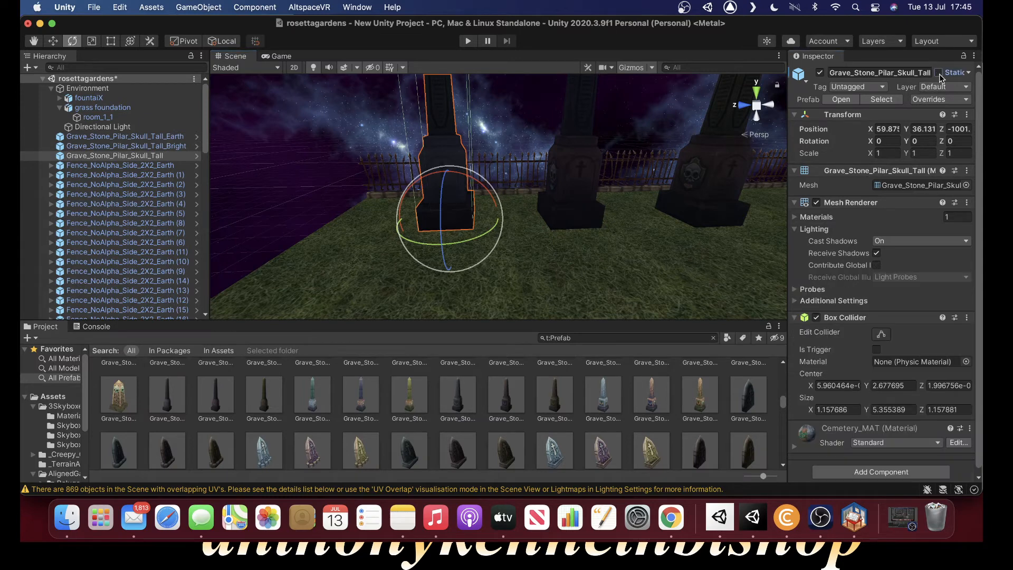
{"action": "left_click", "coordinate": [939, 72]}
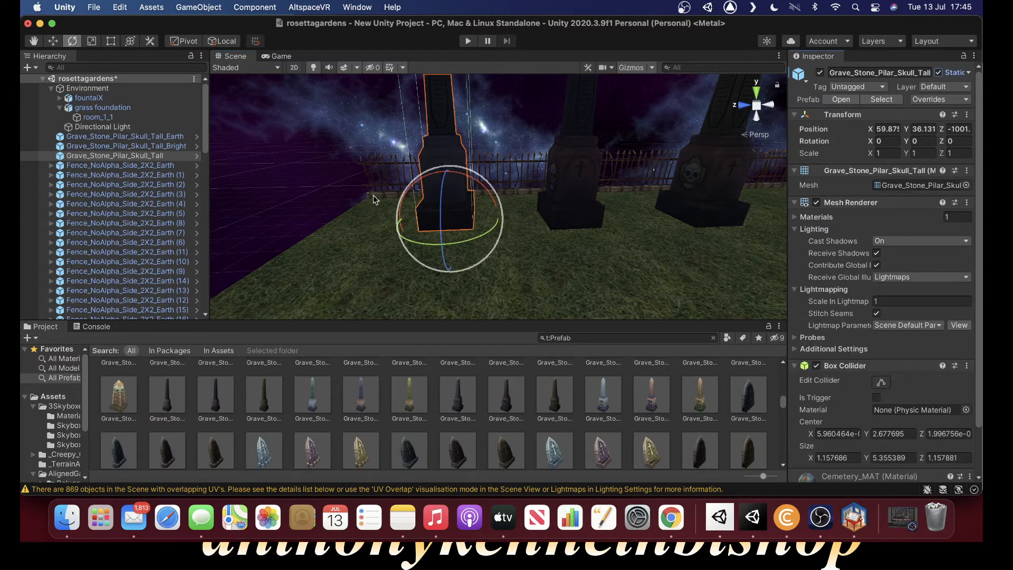
- Widen the Hierarchy and check the object settings of two Fence_NoAlpha_Side_2X2_Earth pieces, room_1_1 and fountaiX
{"action": "left_click", "coordinate": [145, 214]}
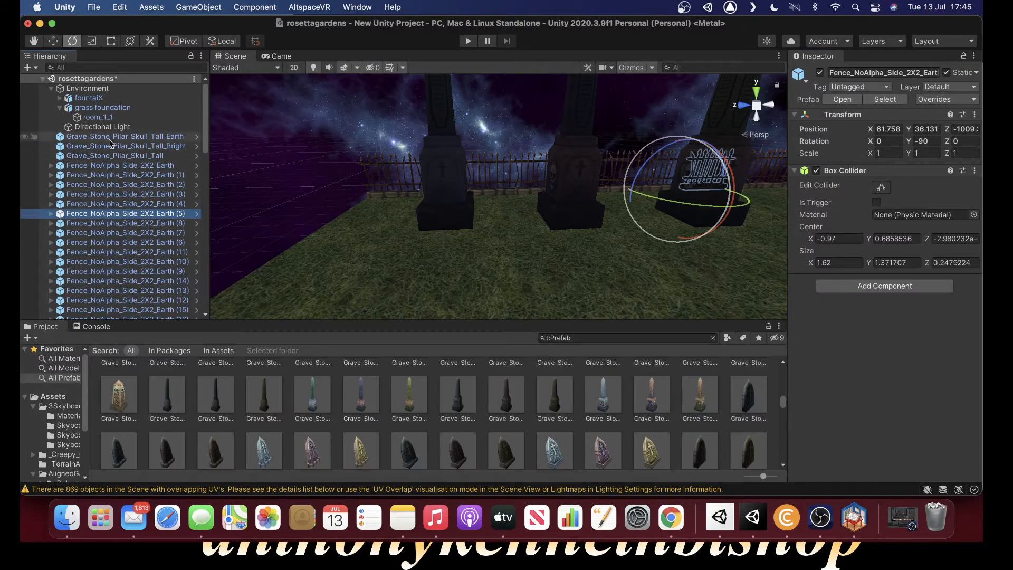
{"action": "left_click_drag", "start_coordinate": [207, 117], "coordinate": [262, 164]}
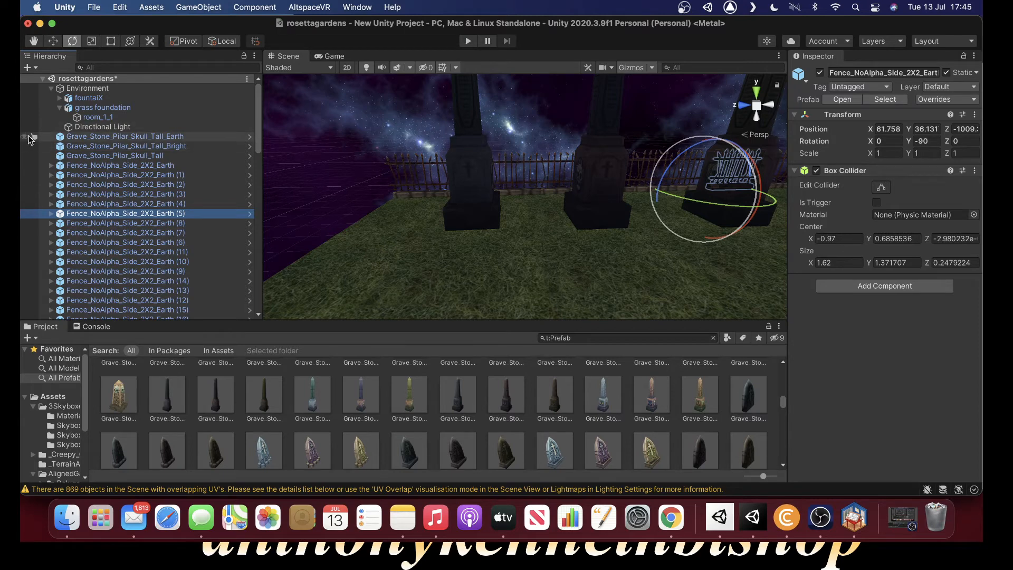
{"action": "scroll", "coordinate": [117, 227], "scroll_direction": "down", "scroll_amount": 5}
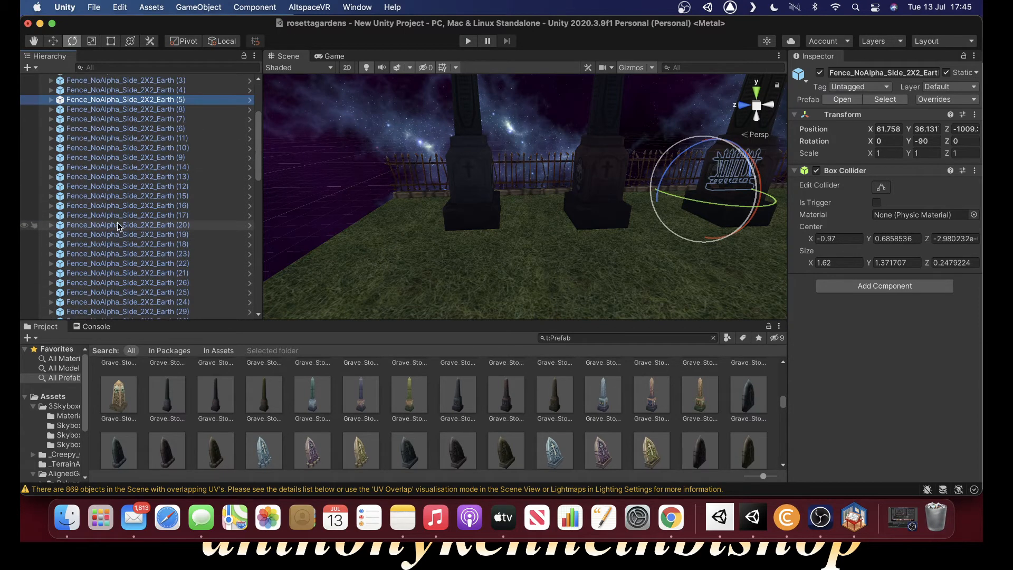
{"action": "left_click", "coordinate": [118, 226]}
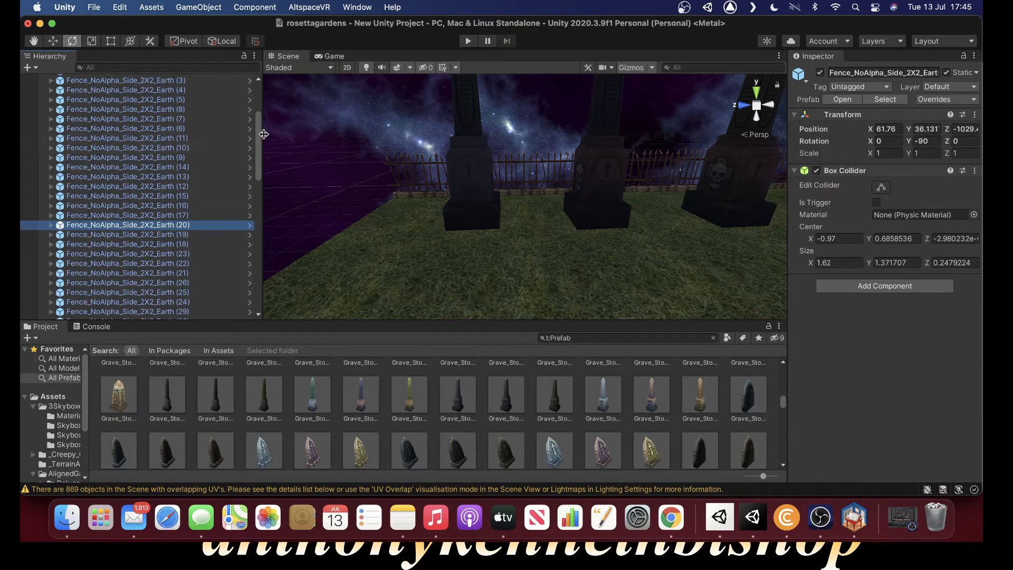
{"action": "scroll", "coordinate": [132, 158], "scroll_direction": "up", "scroll_amount": 5}
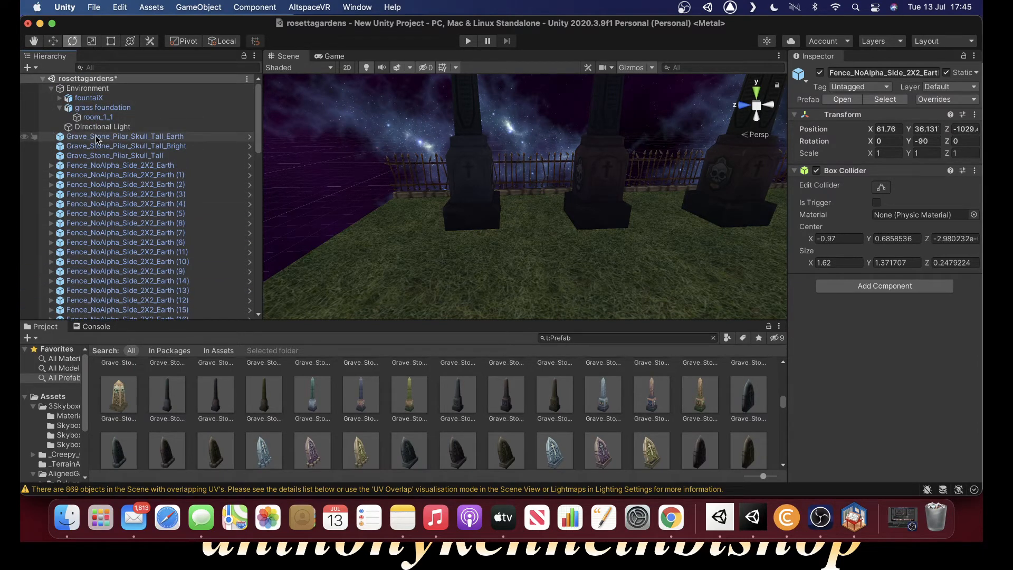
{"action": "left_click", "coordinate": [98, 118]}
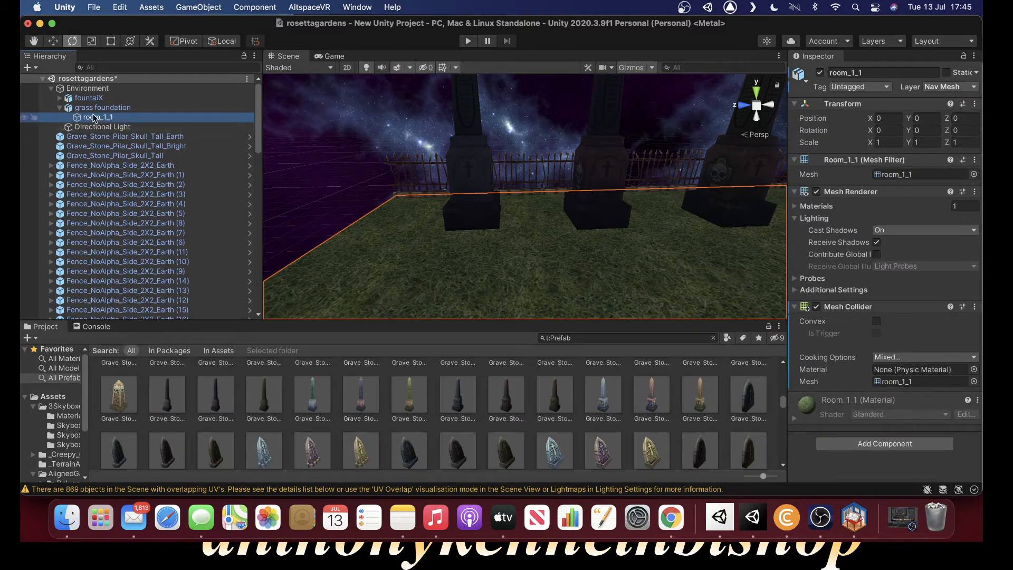
{"action": "left_click", "coordinate": [87, 127]}
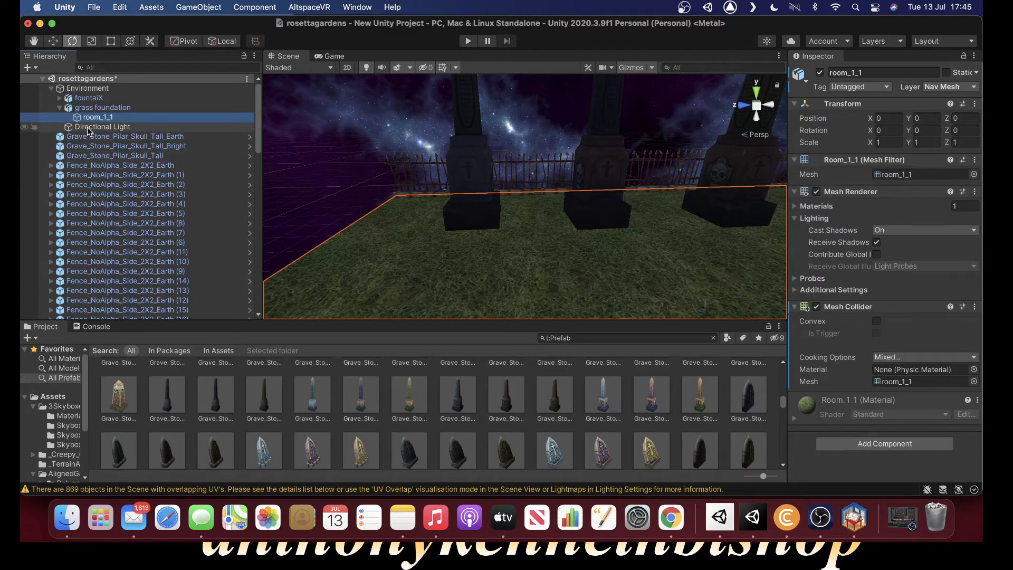
{"action": "left_click", "coordinate": [89, 99]}
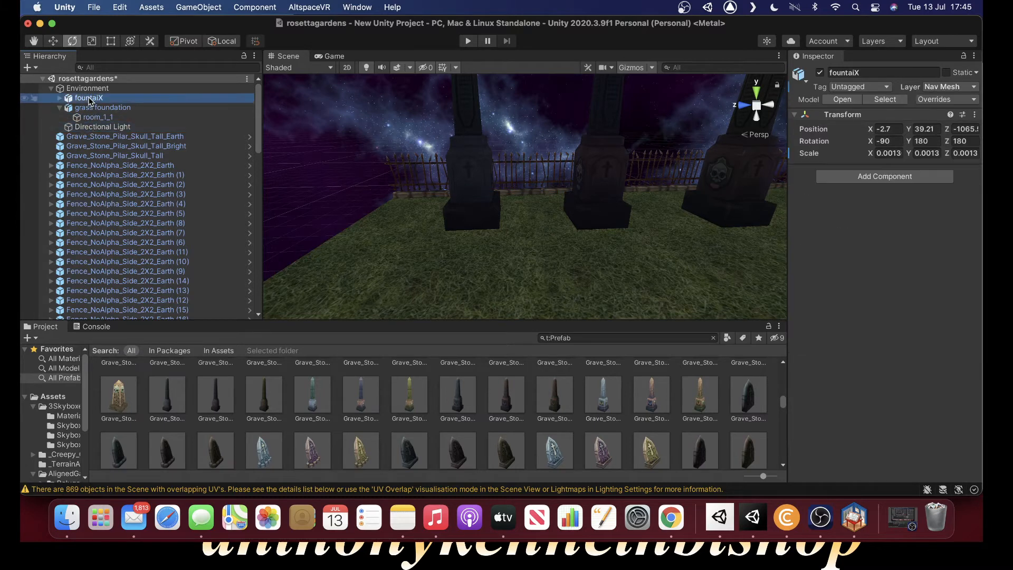
- Select everything from fountaiX through the last fence piece, turn Static on for them and their children, and turn it off again
{"action": "right_click_drag", "start_coordinate": [404, 207], "coordinate": [623, 167]}
{"action": "right_click_drag", "start_coordinate": [424, 181], "coordinate": [409, 253]}
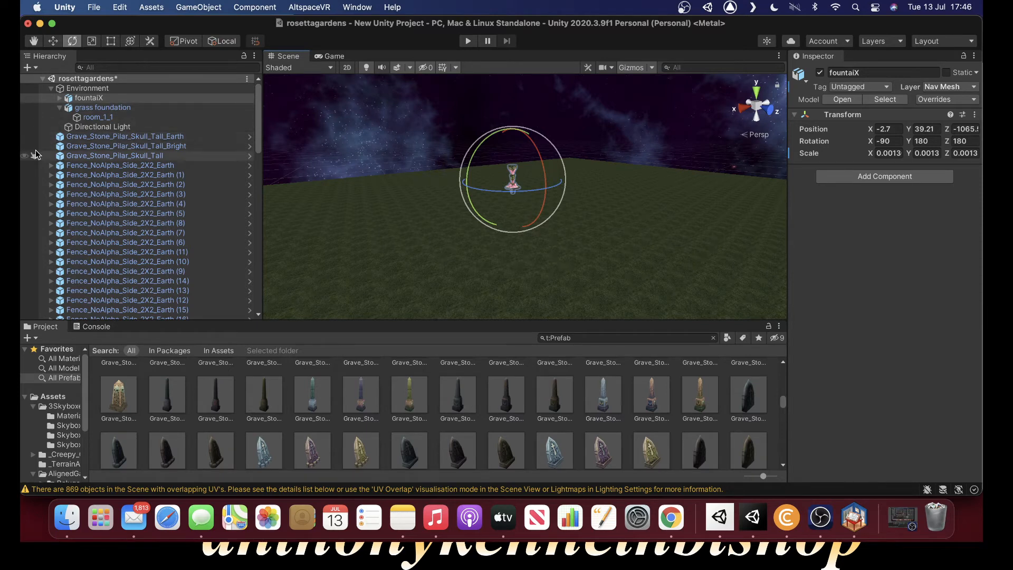
{"action": "left_click", "coordinate": [95, 137], "text": "shift"}
{"action": "scroll", "coordinate": [104, 194], "scroll_direction": "down", "scroll_amount": 20}
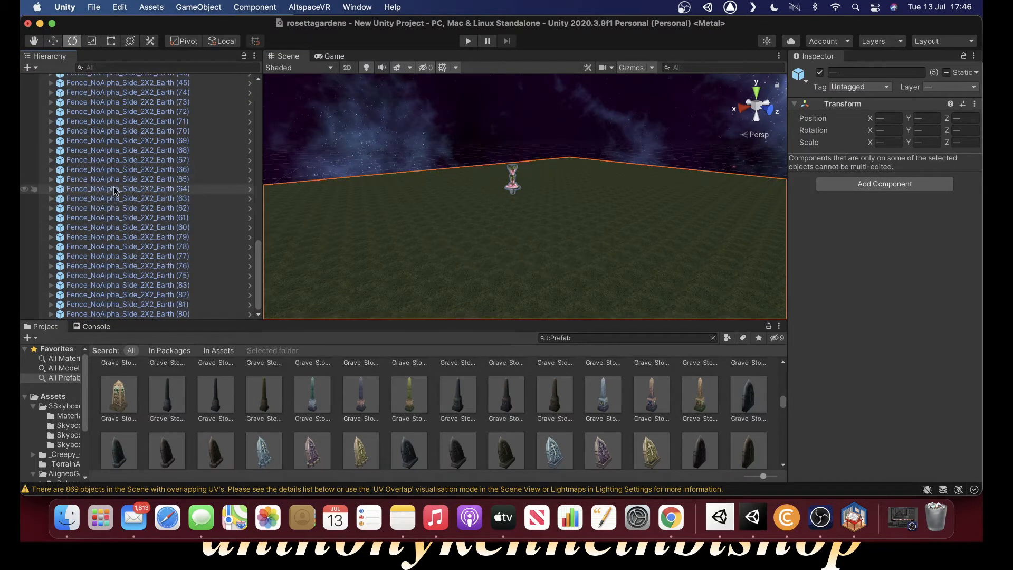
{"action": "left_click", "coordinate": [111, 314], "text": "shift"}
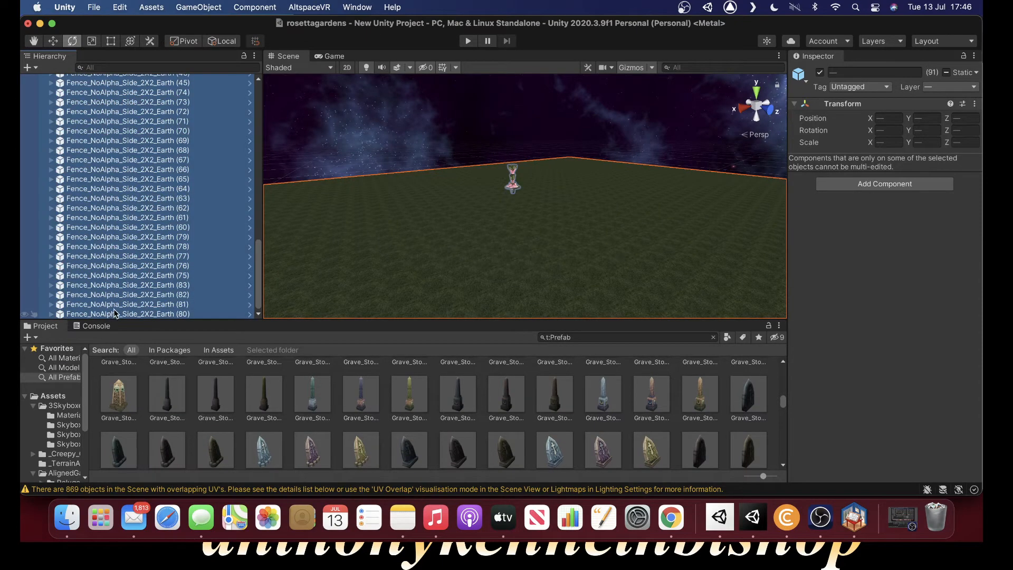
{"action": "left_click", "coordinate": [946, 73]}
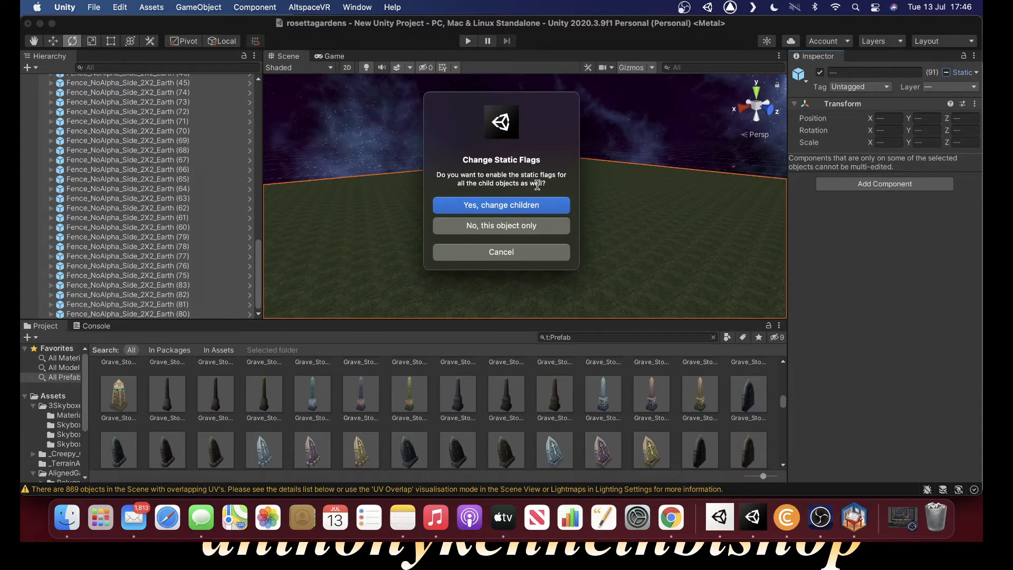
{"action": "left_click", "coordinate": [473, 208]}
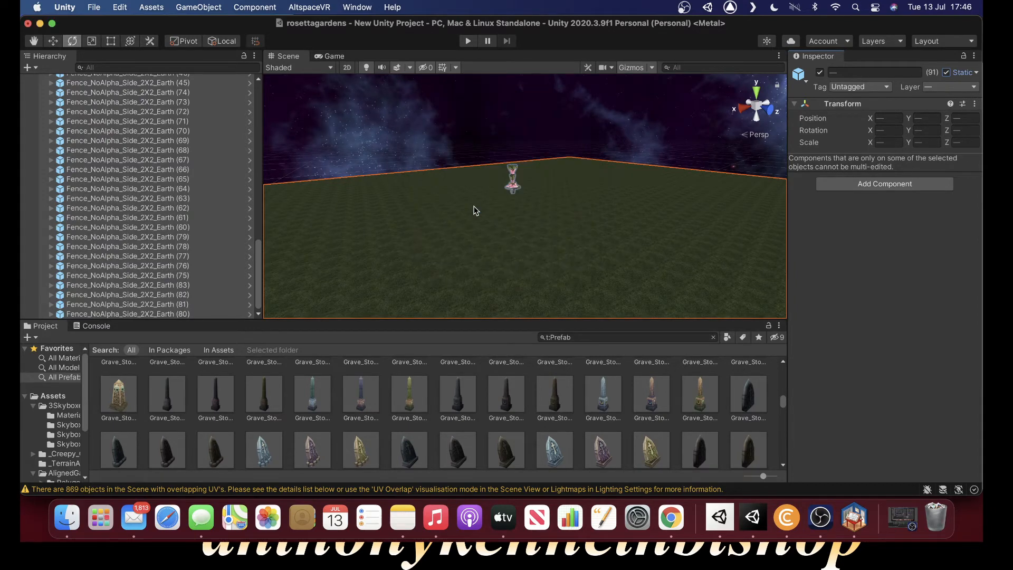
{"action": "left_click", "coordinate": [947, 73]}
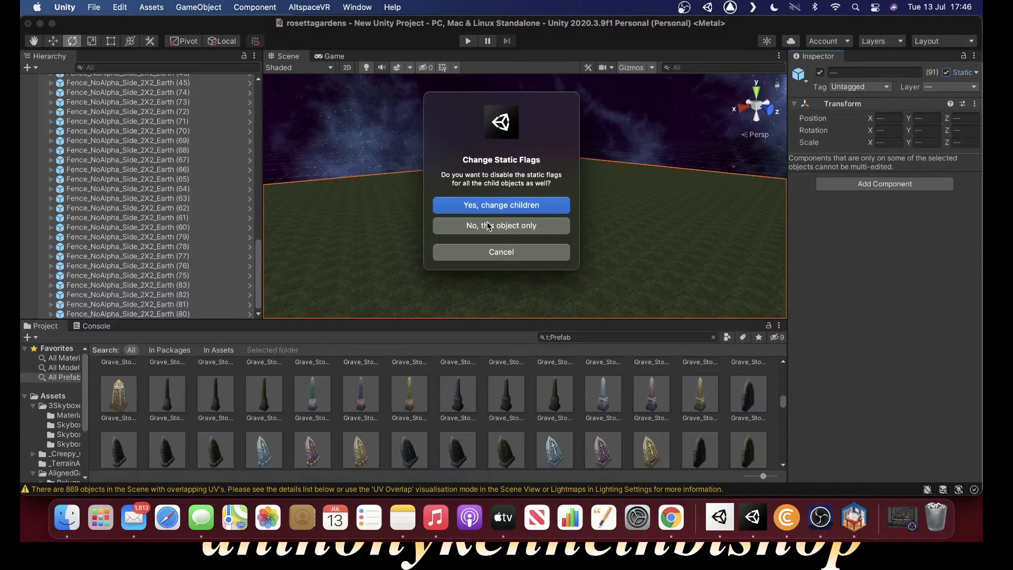
{"action": "left_click", "coordinate": [493, 207]}
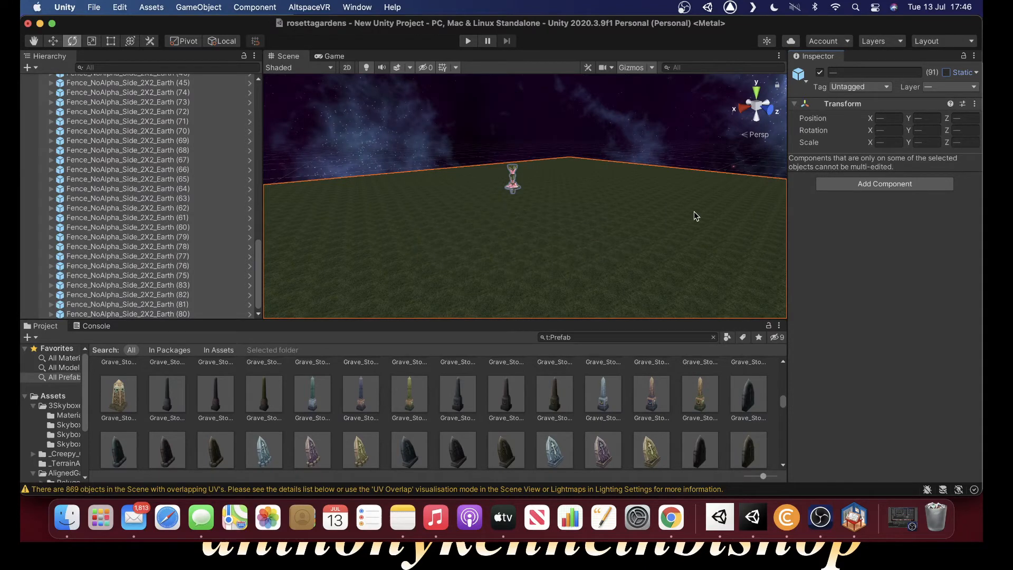
- Check the Static state of the gravestone pillars, a fence piece, Directional Light, room_1_1, grass foundation, fountaiX and Environment
{"action": "scroll", "coordinate": [96, 171], "scroll_direction": "up", "scroll_amount": 10}
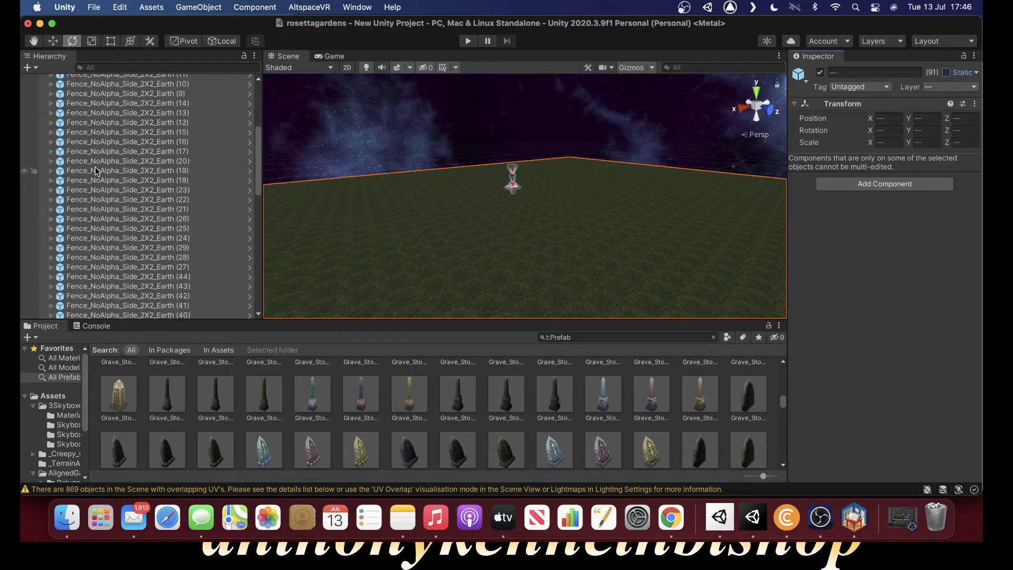
{"action": "scroll", "coordinate": [95, 170], "scroll_direction": "up", "scroll_amount": 5}
{"action": "left_click", "coordinate": [87, 138]}
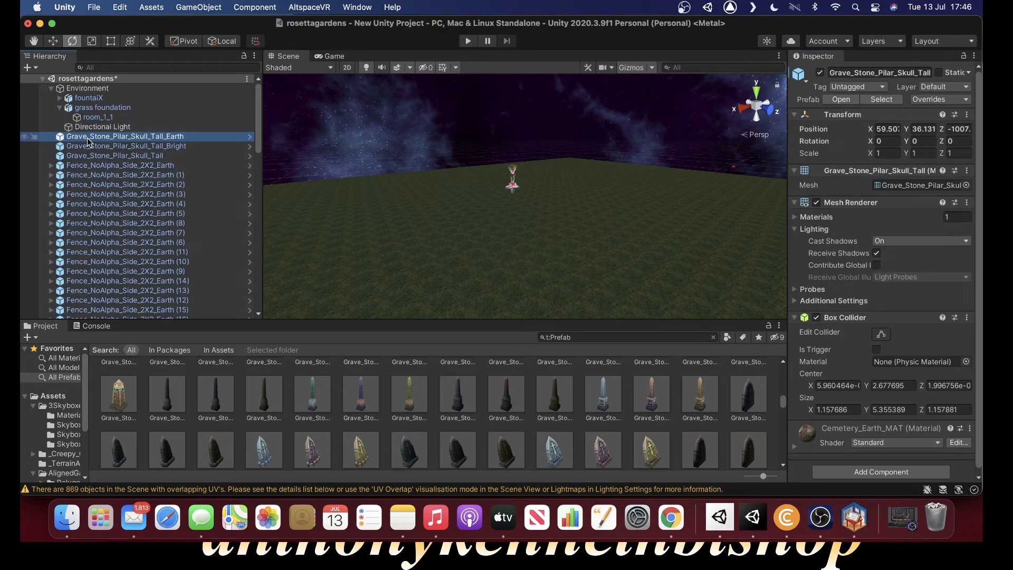
{"action": "left_click", "coordinate": [95, 156]}
{"action": "left_click", "coordinate": [127, 233]}
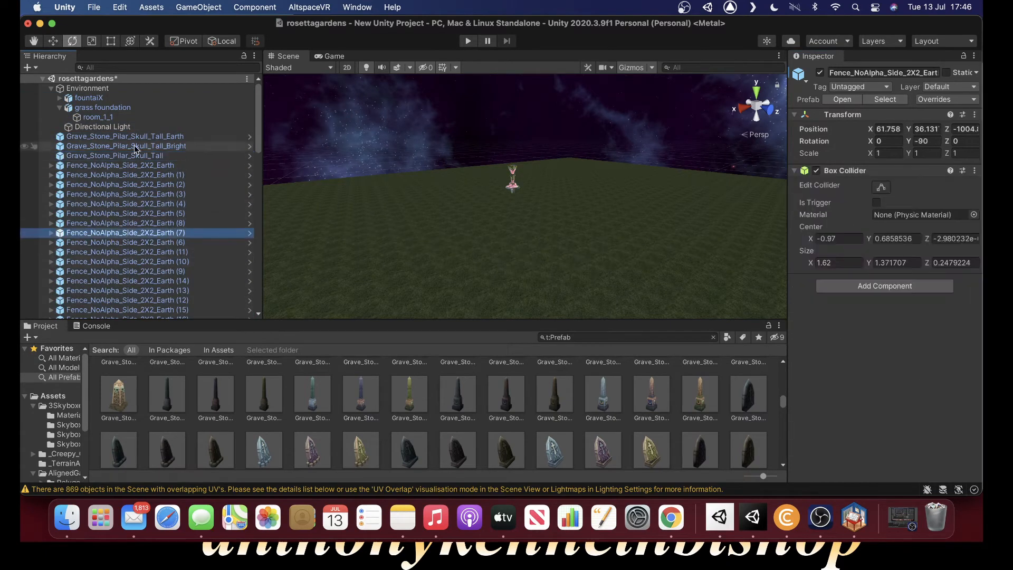
{"action": "left_click", "coordinate": [110, 126]}
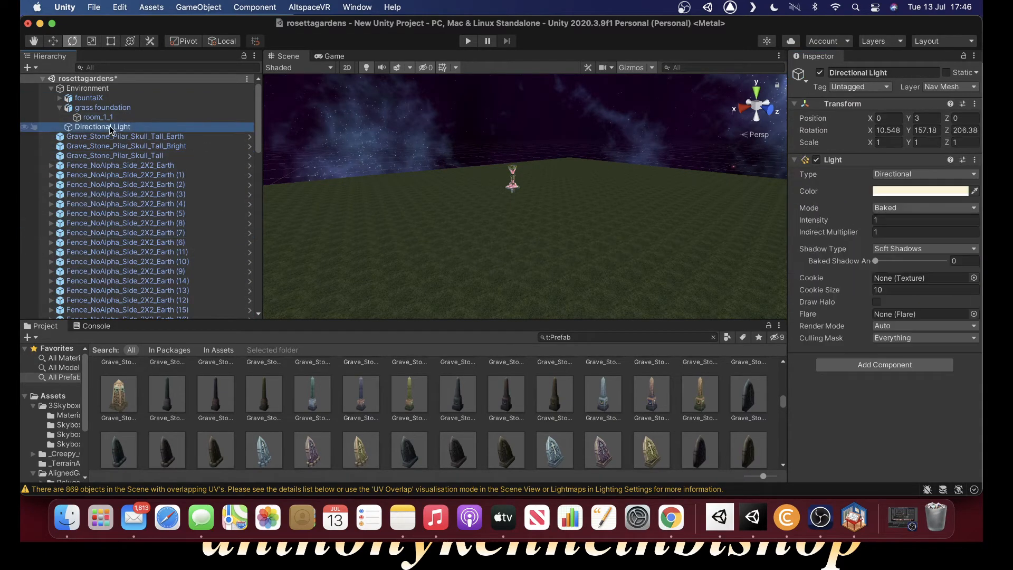
{"action": "left_click", "coordinate": [99, 117]}
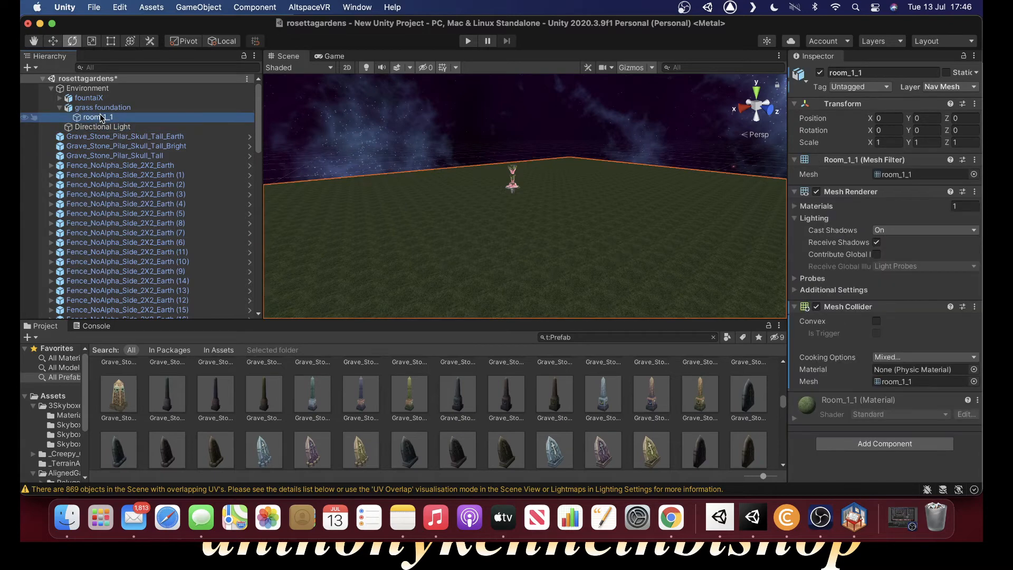
{"action": "left_click", "coordinate": [96, 108]}
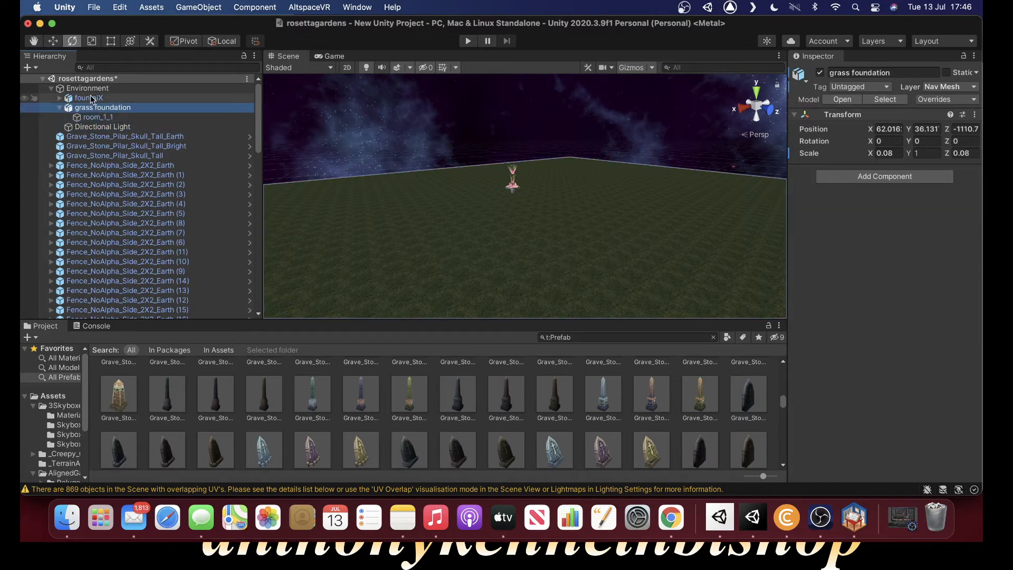
{"action": "left_click", "coordinate": [94, 99]}
{"action": "left_click", "coordinate": [85, 89]}
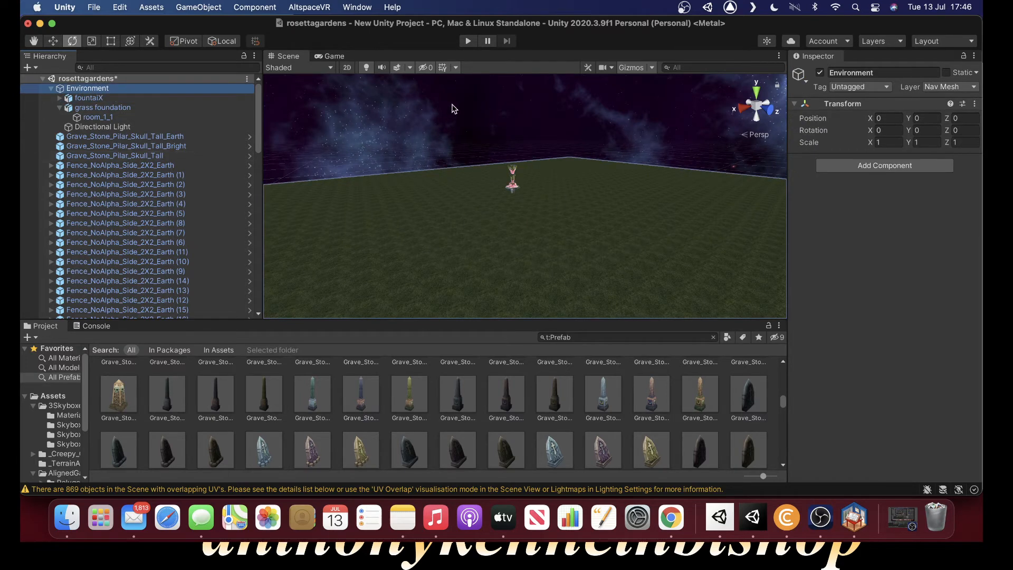
- Set the Y rotation of the three skull gravestone pillars, plain, Bright and Earth, to 90
{"action": "scroll", "coordinate": [150, 185], "scroll_direction": "down", "scroll_amount": 8}
{"action": "right_click_drag", "start_coordinate": [586, 199], "coordinate": [553, 169]}
{"action": "scroll", "coordinate": [553, 165], "scroll_direction": "up", "scroll_amount": 10}
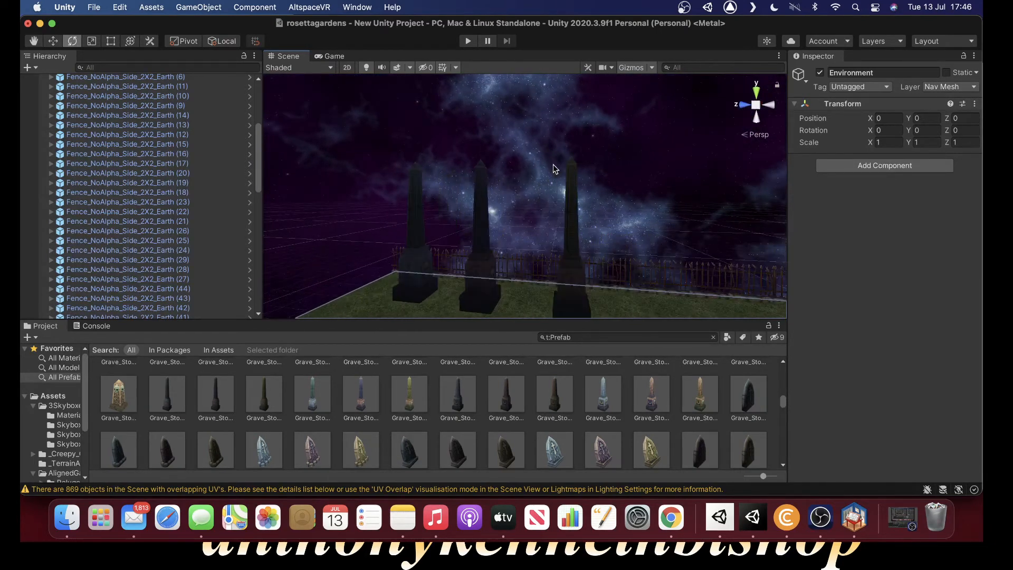
{"action": "right_click_drag", "start_coordinate": [531, 155], "coordinate": [593, 172]}
{"action": "left_click", "coordinate": [444, 193]}
{"action": "left_click", "coordinate": [921, 141]}
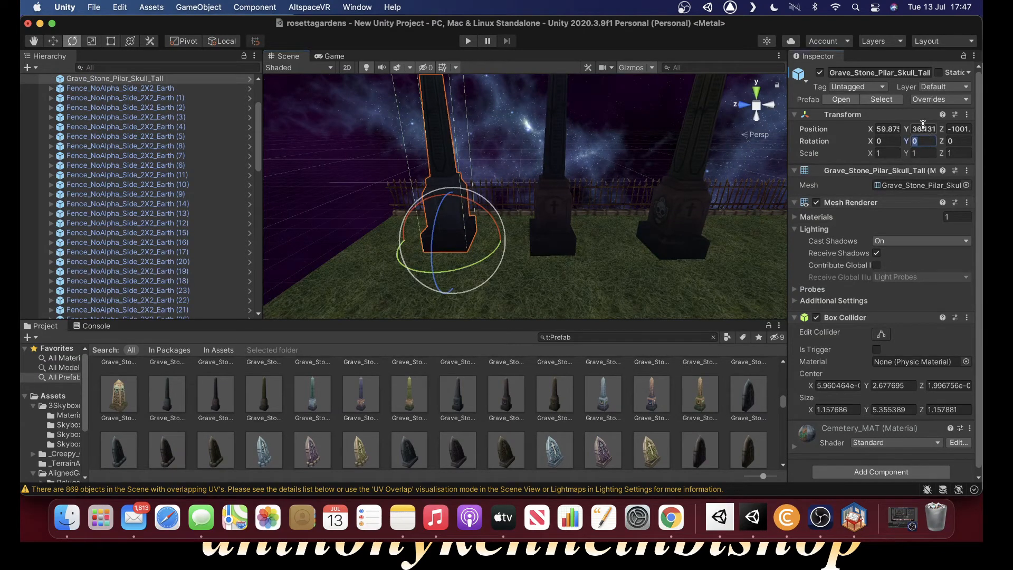
{"action": "type", "text": "90"}
{"action": "left_click", "coordinate": [543, 232]}
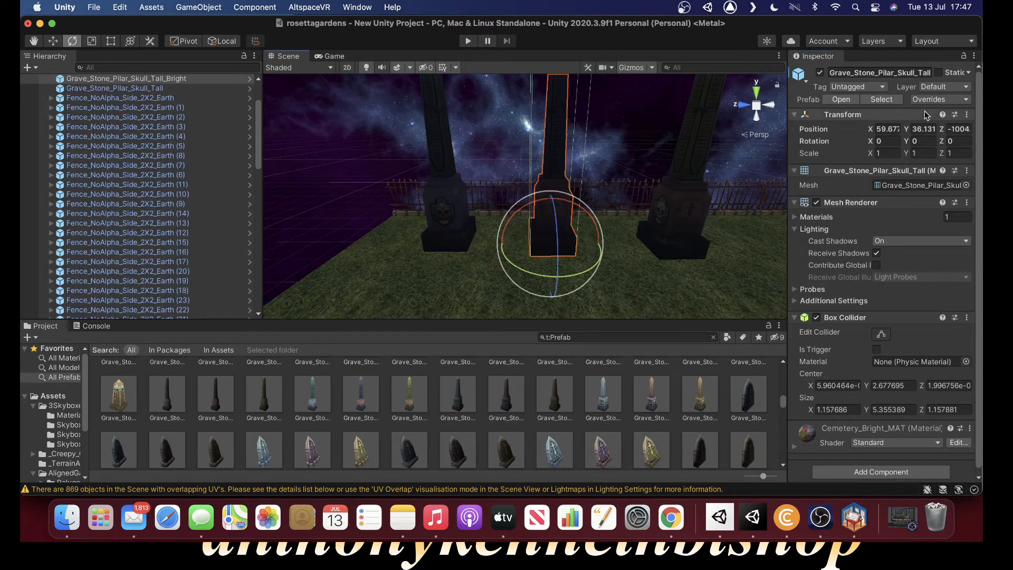
{"action": "type", "text": "90"}
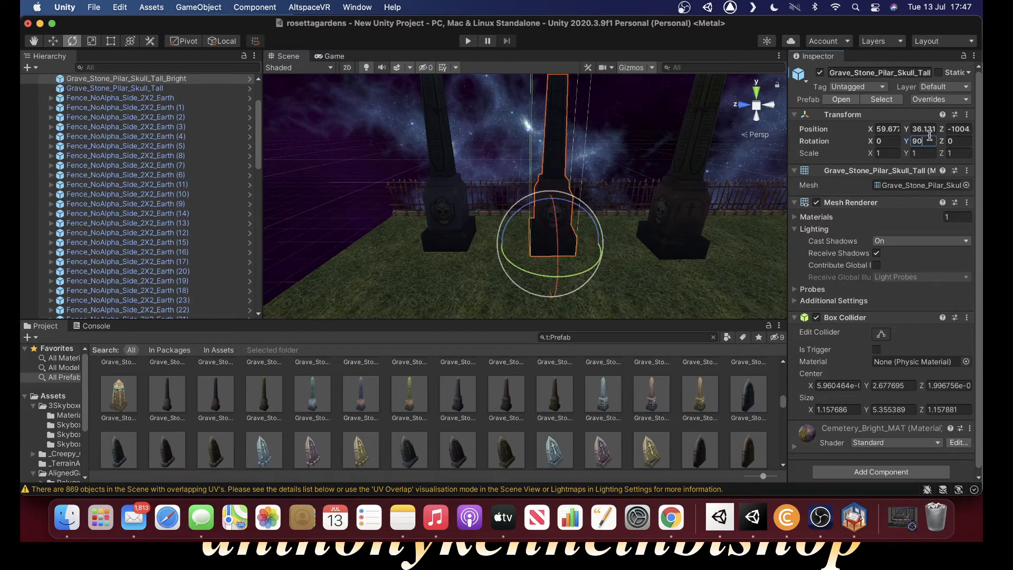
{"action": "left_click", "coordinate": [682, 228]}
{"action": "left_click", "coordinate": [921, 143]}
{"action": "type", "text": "90"}
- View the turned pillars, look through the project's material, model and prefab lists, and open the main Assets folder
{"action": "scroll", "coordinate": [496, 235], "scroll_direction": "down", "scroll_amount": 3}
{"action": "right_click_drag", "start_coordinate": [496, 237], "coordinate": [654, 182]}
{"action": "right_click_drag", "start_coordinate": [563, 188], "coordinate": [389, 203]}
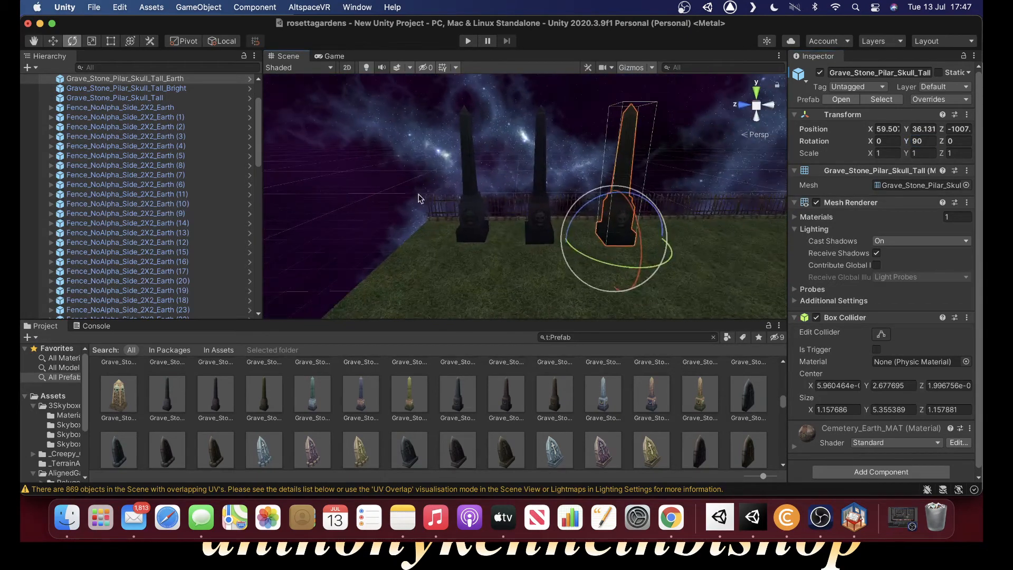
{"action": "scroll", "coordinate": [516, 189], "scroll_direction": "up", "scroll_amount": 5}
{"action": "scroll", "coordinate": [517, 188], "scroll_direction": "down", "scroll_amount": 5}
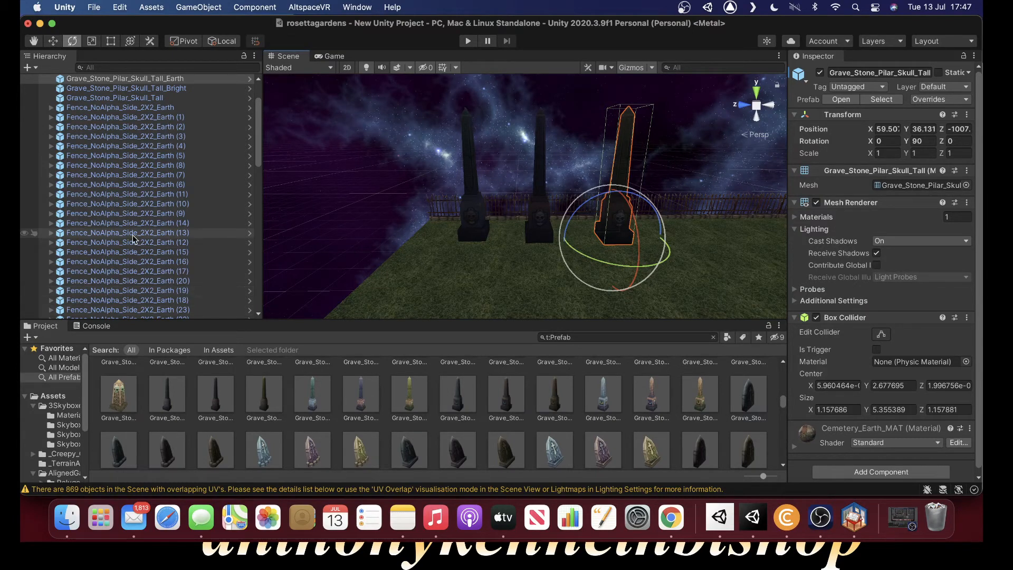
{"action": "left_click", "coordinate": [60, 359]}
{"action": "left_click", "coordinate": [61, 368]}
{"action": "left_click", "coordinate": [62, 376]}
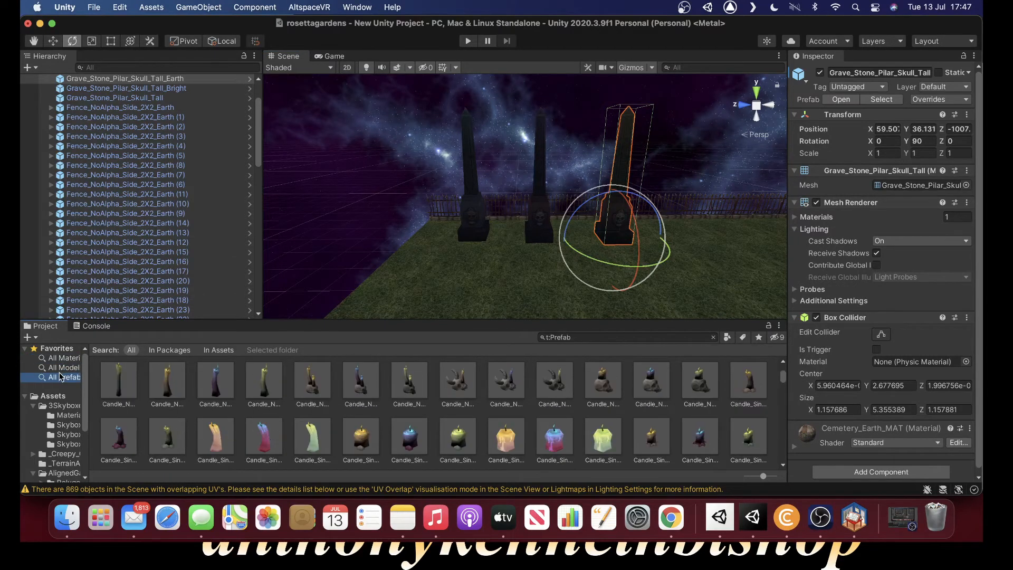
{"action": "left_click", "coordinate": [53, 396]}
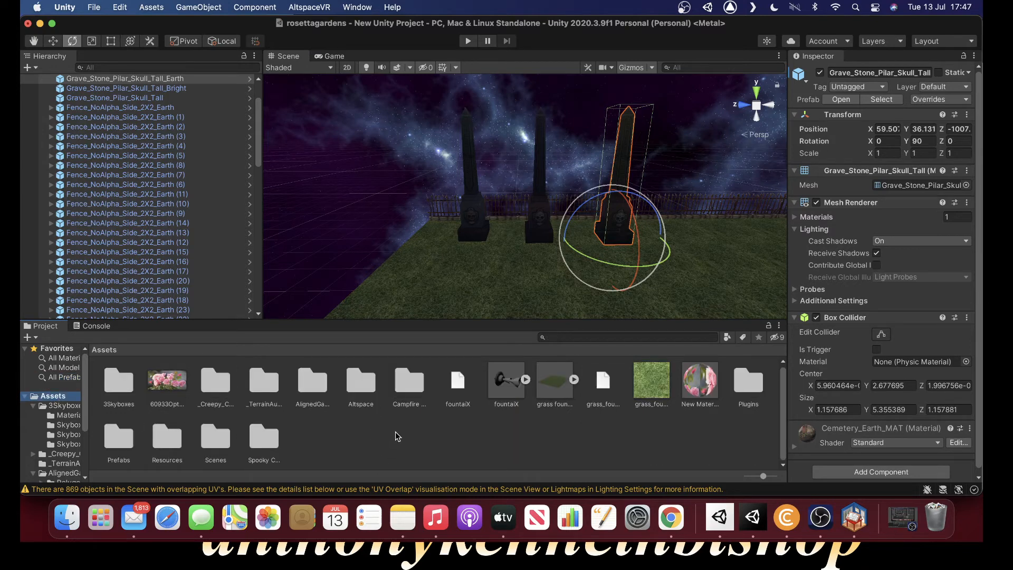
- Create a new material in the Assets folder and name it AKB material
{"action": "right_click_drag", "start_coordinate": [353, 267], "coordinate": [534, 201]}
{"action": "key", "text": "e"}
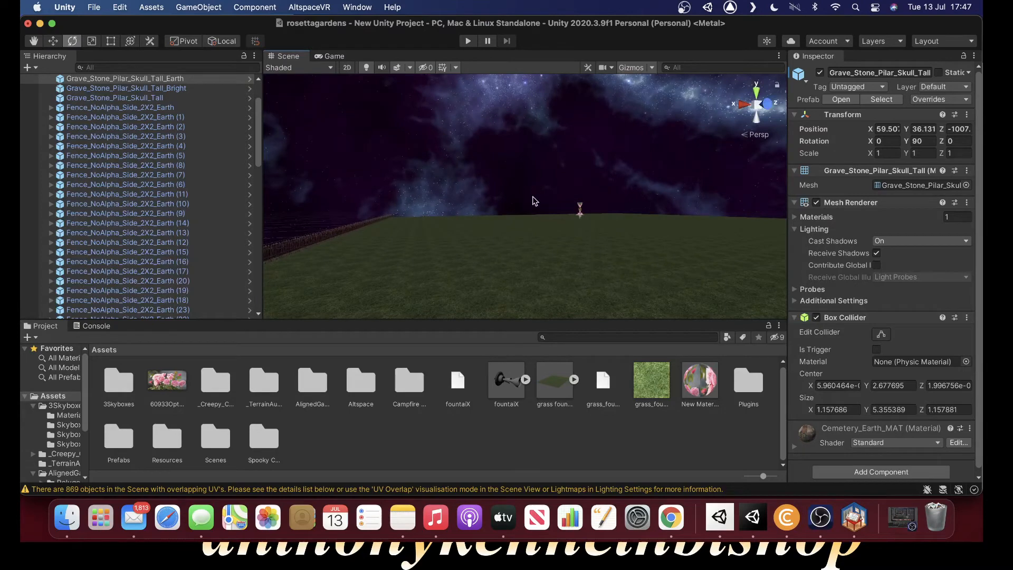
{"action": "right_click", "coordinate": [356, 441]}
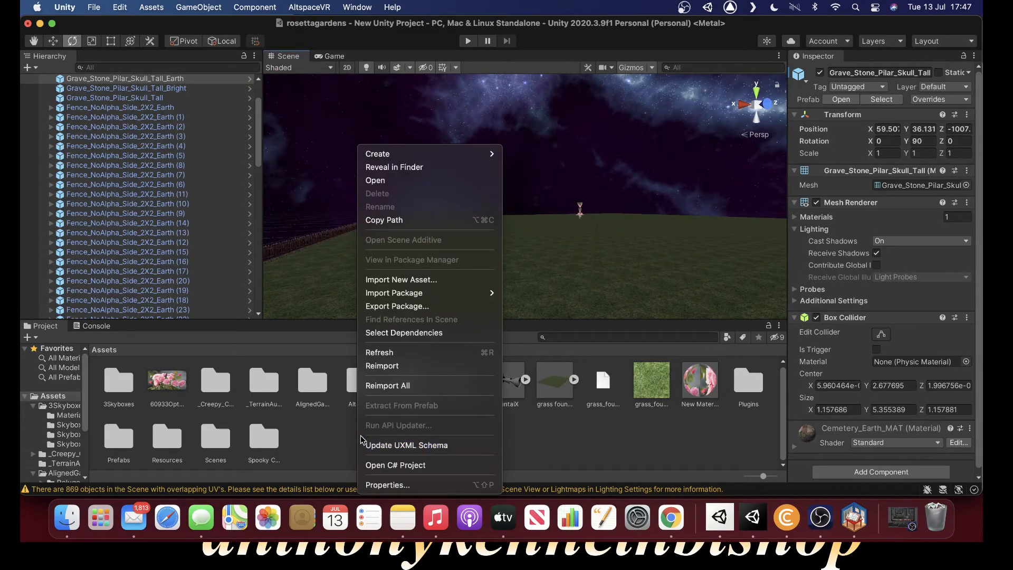
{"action": "mouse_move", "coordinate": [441, 153]}
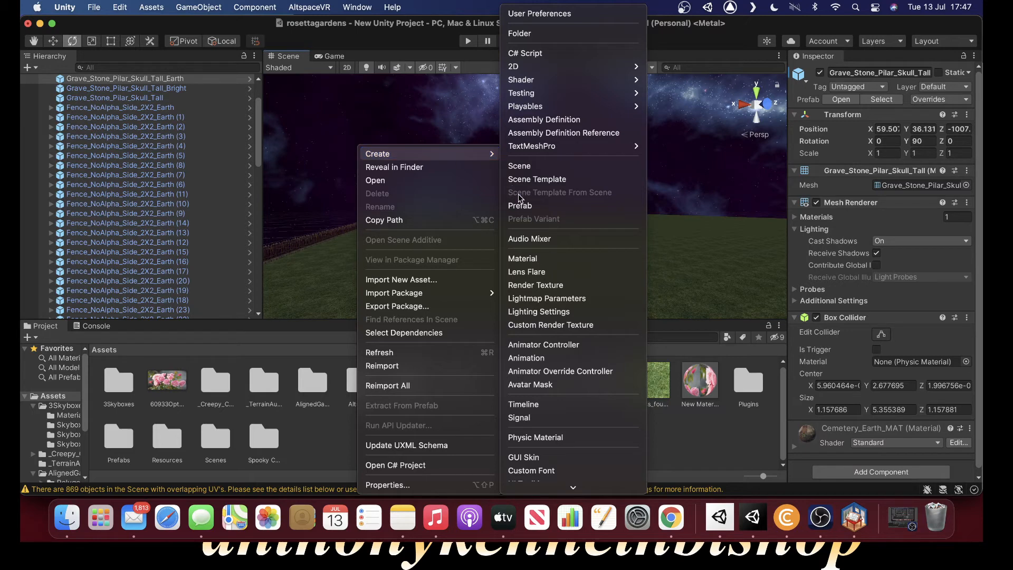
{"action": "left_click", "coordinate": [538, 259]}
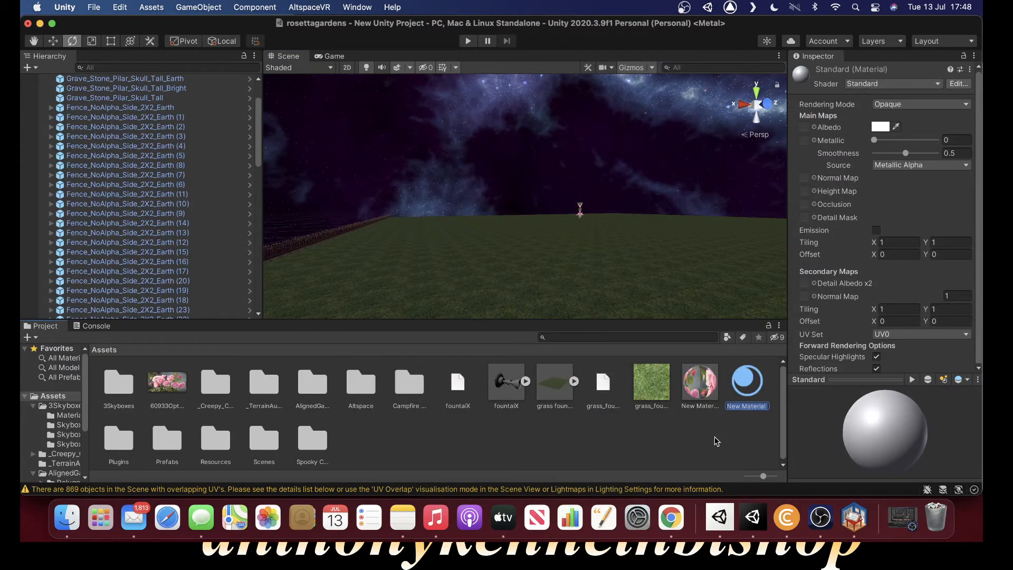
{"action": "key", "text": "BackSpace"}
{"action": "key", "text": "Return"}
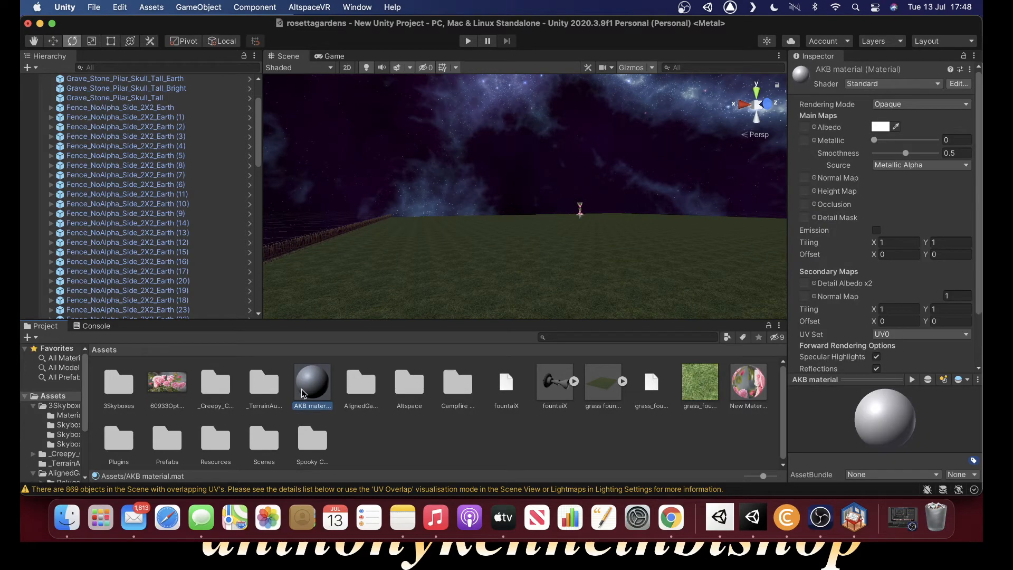
{"action": "left_click", "coordinate": [880, 128]}
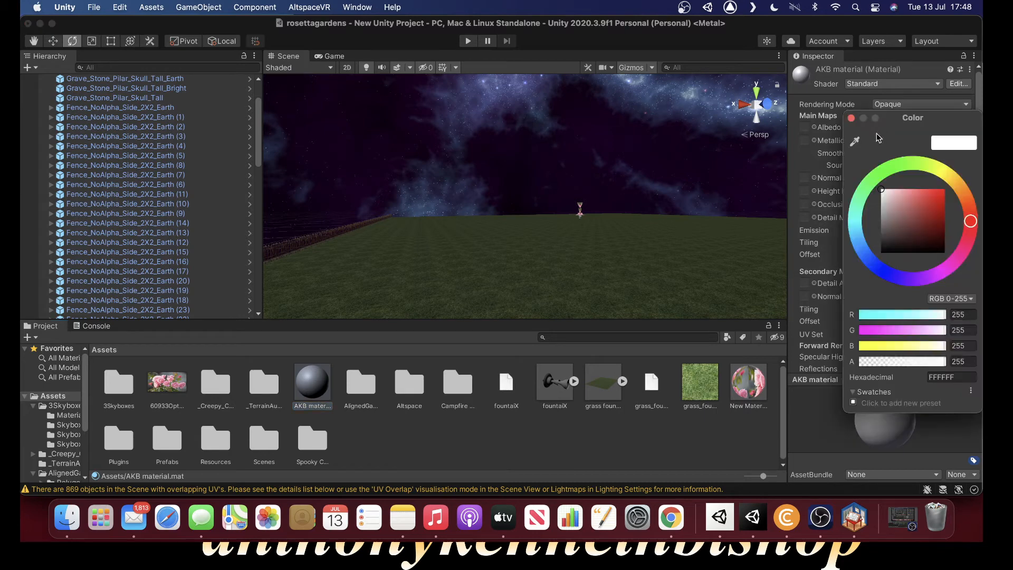
{"action": "left_click_drag", "start_coordinate": [882, 191], "coordinate": [868, 175]}
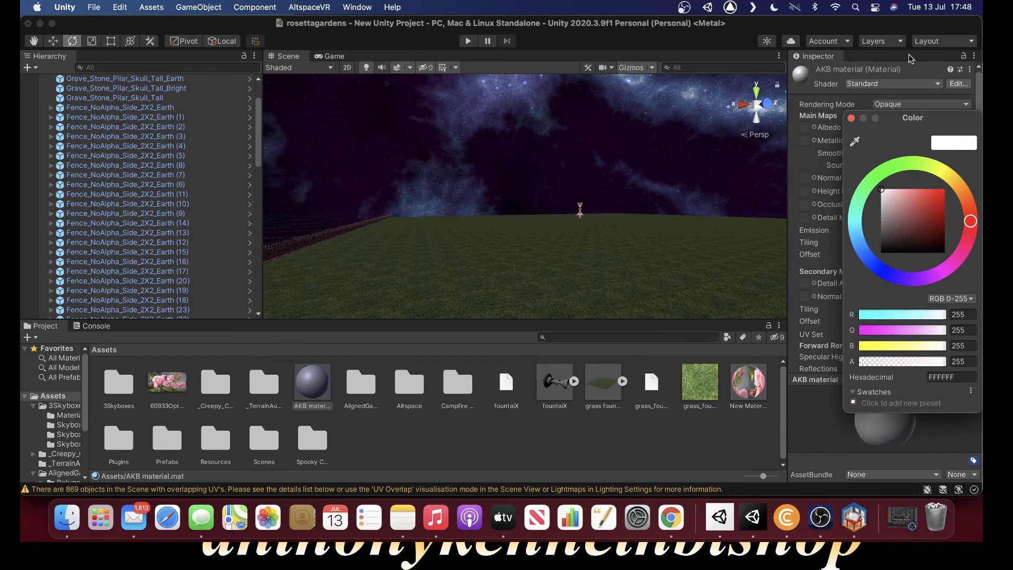
{"action": "left_click", "coordinate": [851, 118]}
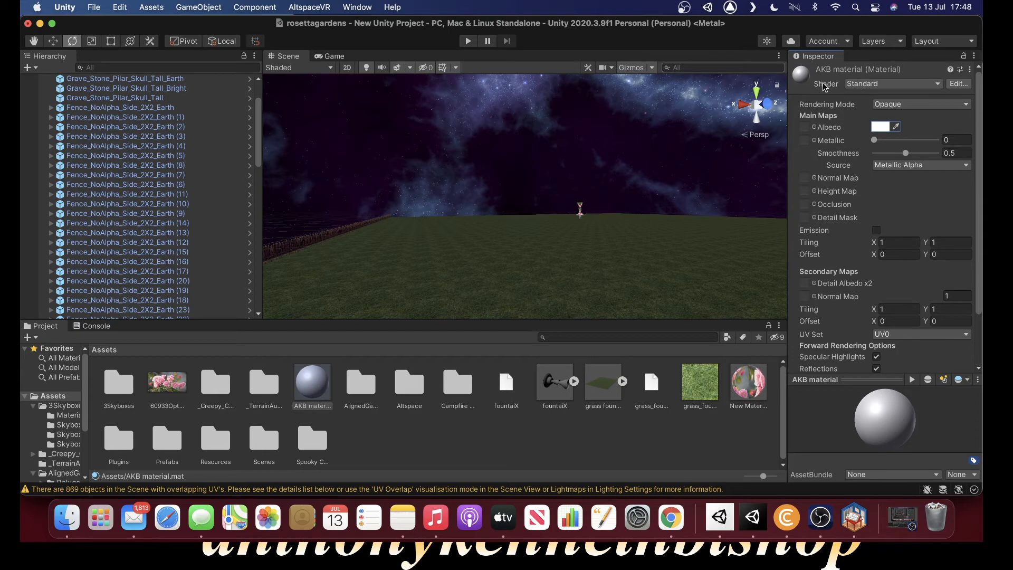
- Change the shader of AKB material to Unlit/Texture
{"action": "left_click", "coordinate": [864, 86]}
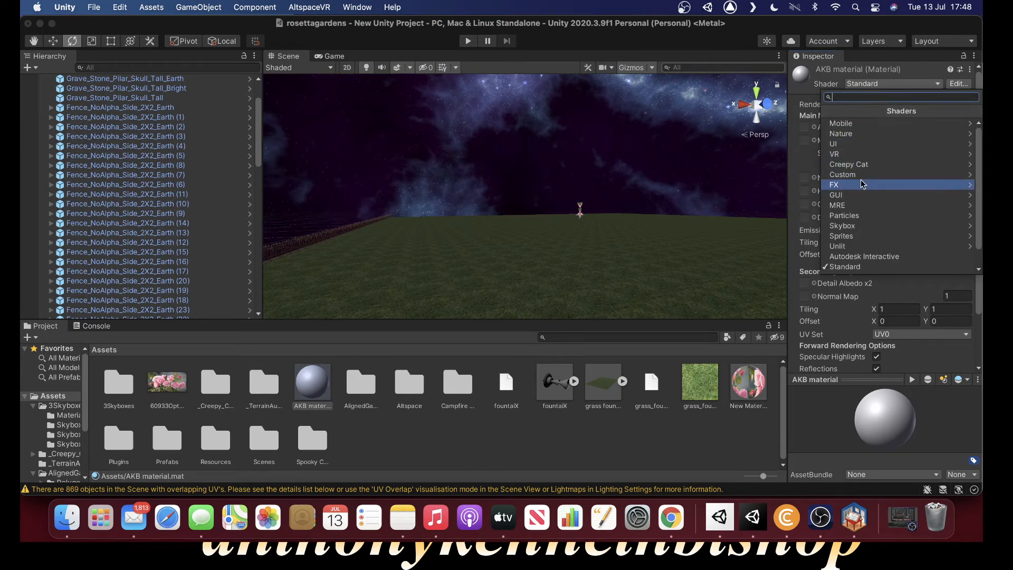
{"action": "left_click", "coordinate": [850, 247]}
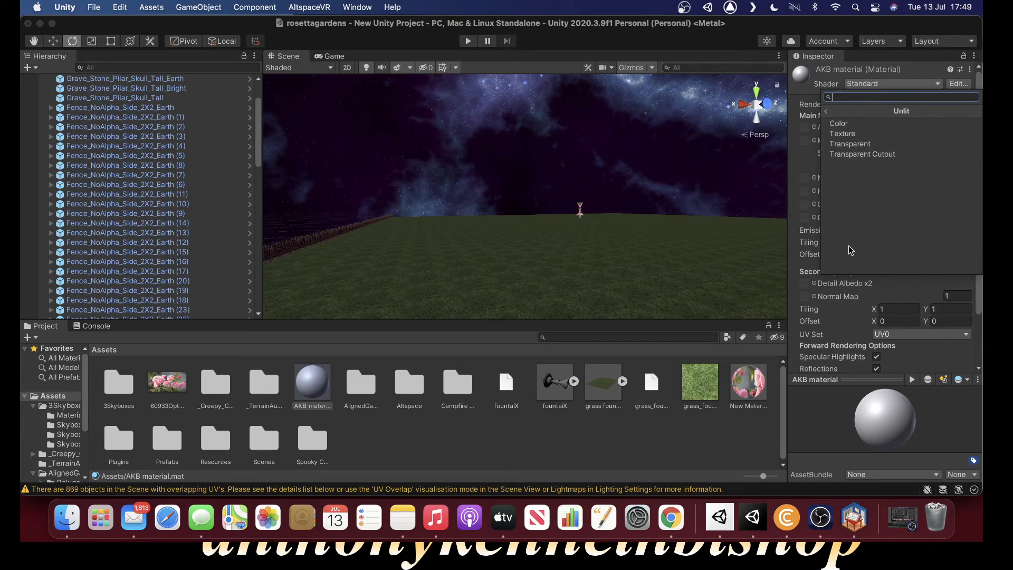
{"action": "left_click", "coordinate": [848, 134]}
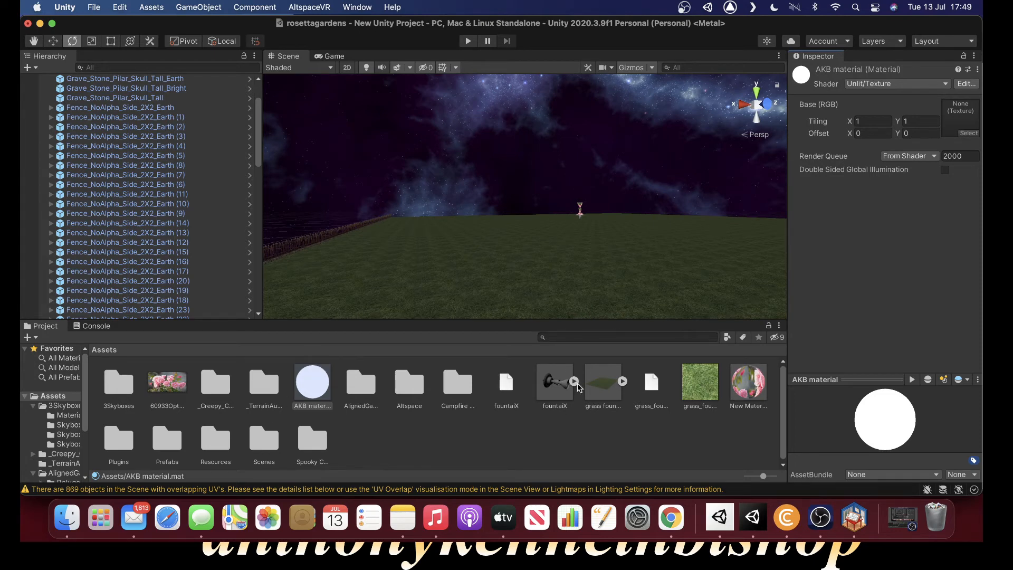
- Assign the pink rose picture from the Assets folder as the base texture of AKB material
{"action": "left_click_drag", "start_coordinate": [597, 383], "coordinate": [973, 113]}
{"action": "left_click", "coordinate": [158, 389]}
{"action": "left_click_drag", "start_coordinate": [159, 389], "coordinate": [958, 116]}
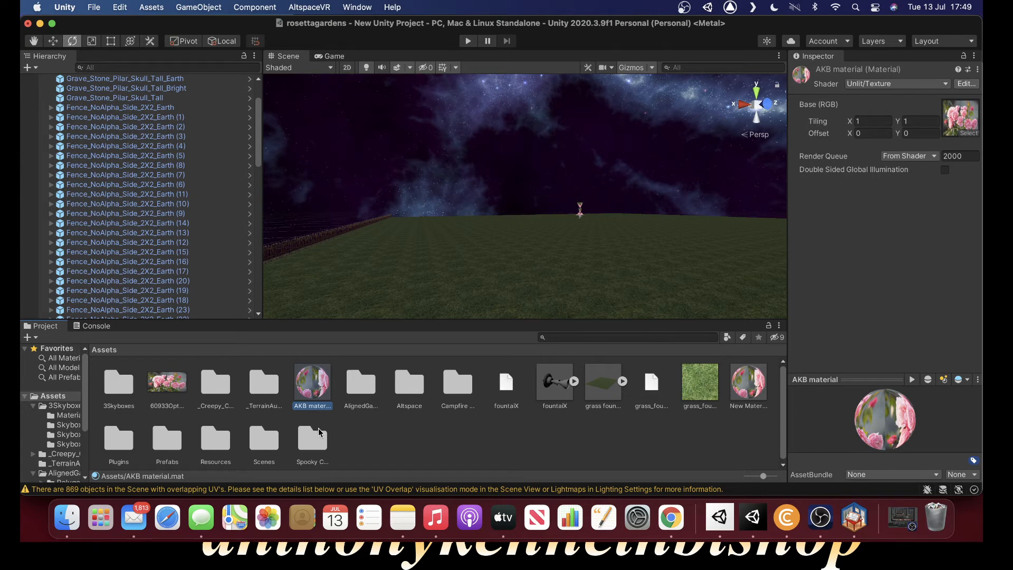
- Compare the existing rose-textured New Material with AKB material and look over the grass area
{"action": "left_click", "coordinate": [737, 399]}
{"action": "left_click", "coordinate": [311, 393]}
{"action": "right_click_drag", "start_coordinate": [471, 174], "coordinate": [509, 209]}
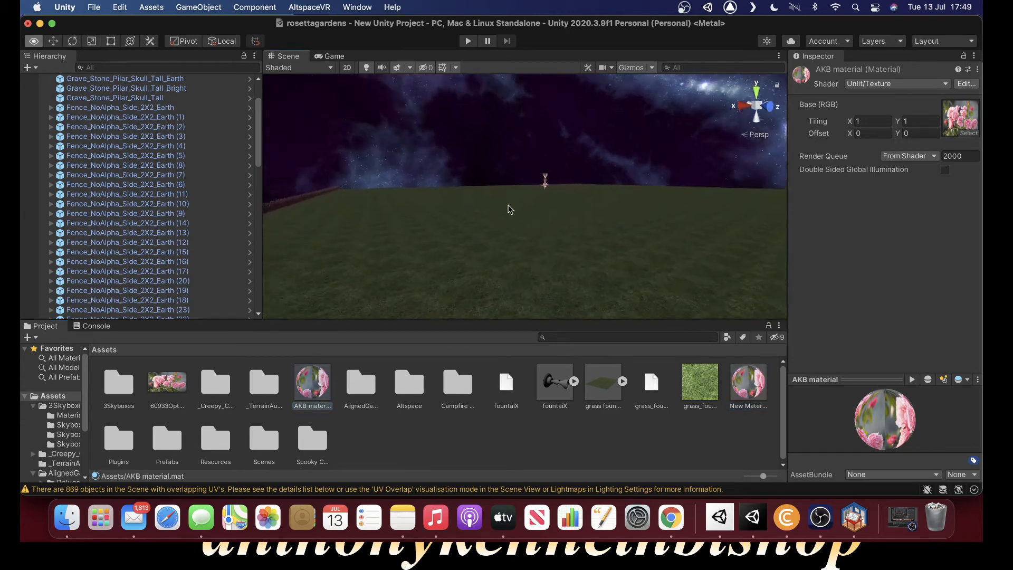
- Create a 3D cube object in the scene on the grass area
{"action": "left_click", "coordinate": [213, 7]}
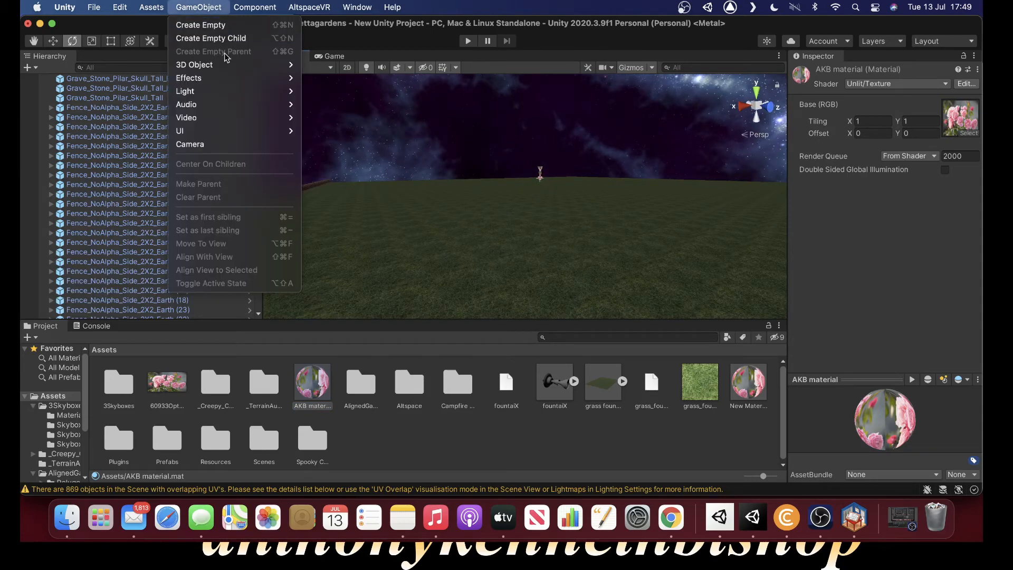
{"action": "mouse_move", "coordinate": [229, 65]}
{"action": "left_click", "coordinate": [330, 69]}
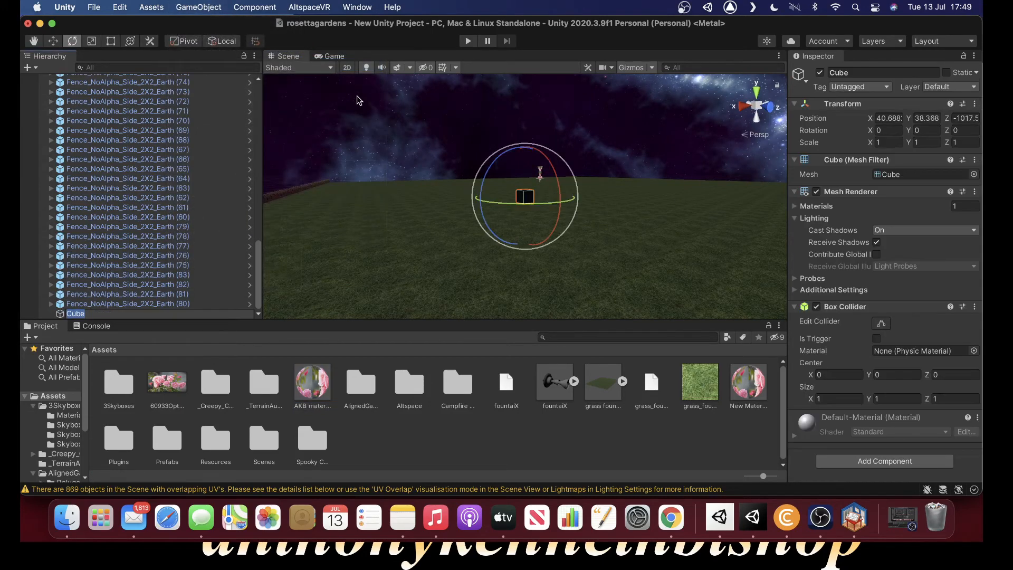
{"action": "scroll", "coordinate": [488, 136], "scroll_direction": "up", "scroll_amount": 6}
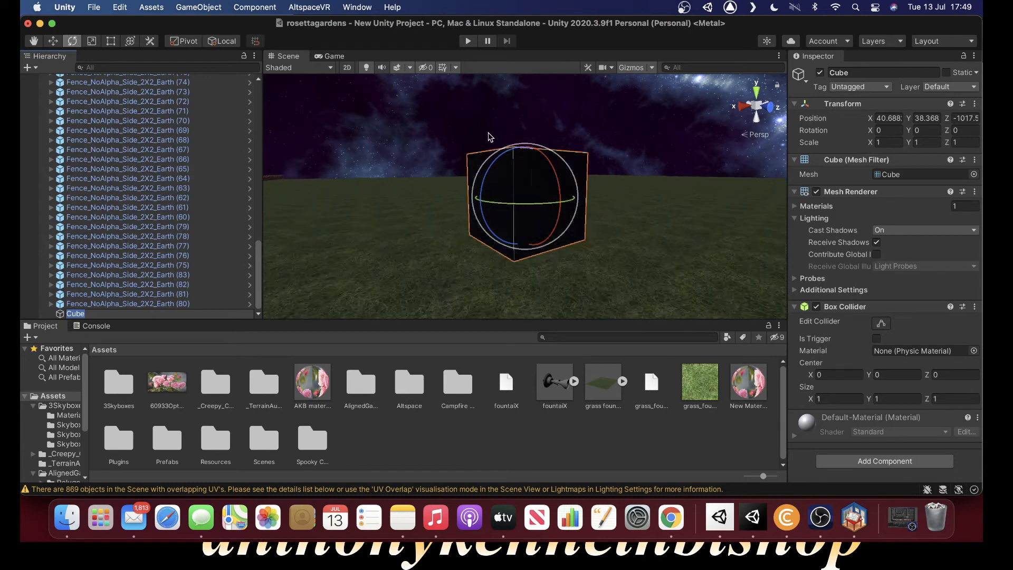
{"action": "scroll", "coordinate": [489, 128], "scroll_direction": "down", "scroll_amount": 2}
{"action": "scroll", "coordinate": [489, 129], "scroll_direction": "down", "scroll_amount": 3}
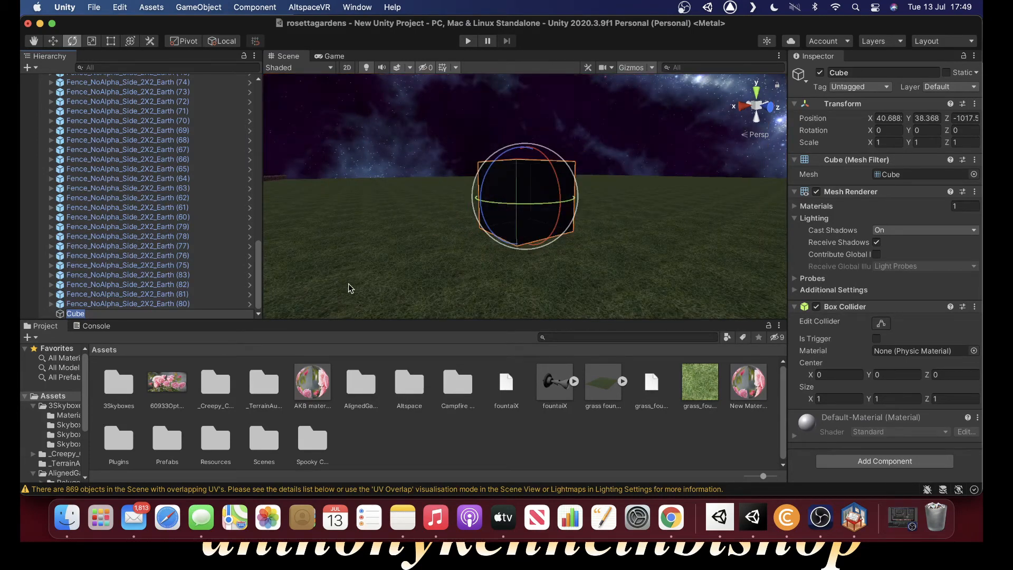
- Apply AKB material from the Assets folder to the new cube
{"action": "left_click", "coordinate": [494, 441]}
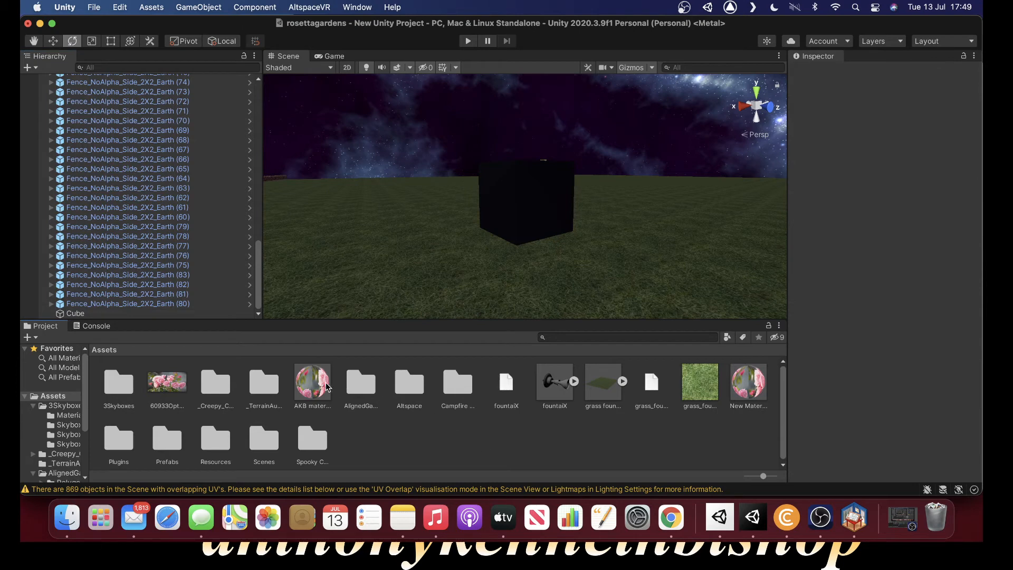
{"action": "left_click", "coordinate": [315, 384]}
{"action": "left_click_drag", "start_coordinate": [316, 384], "coordinate": [507, 189]}
{"action": "scroll", "coordinate": [508, 189], "scroll_direction": "up", "scroll_amount": 5}
{"action": "scroll", "coordinate": [508, 193], "scroll_direction": "down", "scroll_amount": 5}
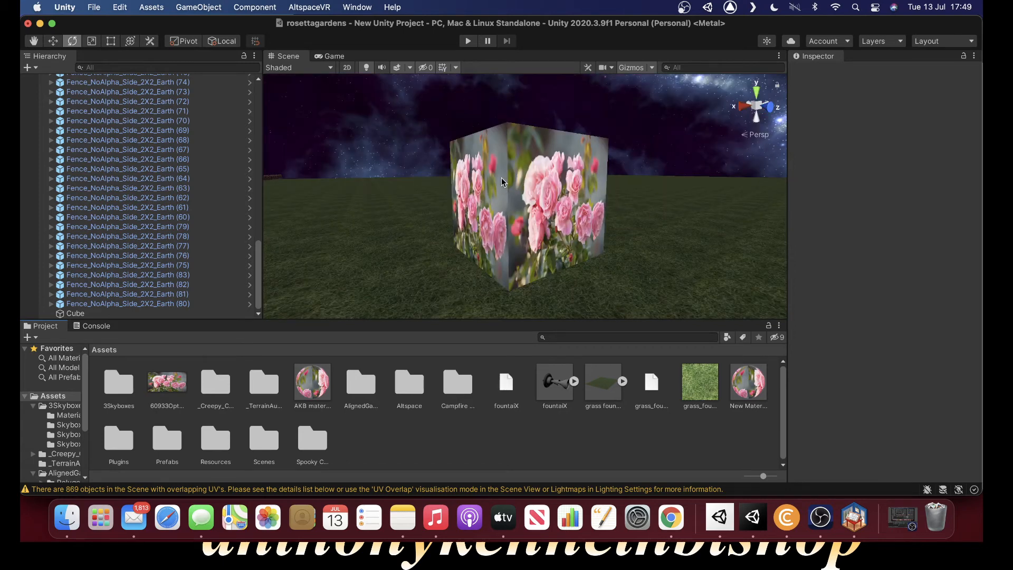
- Remove the Box Collider component from the rose-textured cube
{"action": "left_click", "coordinate": [511, 210]}
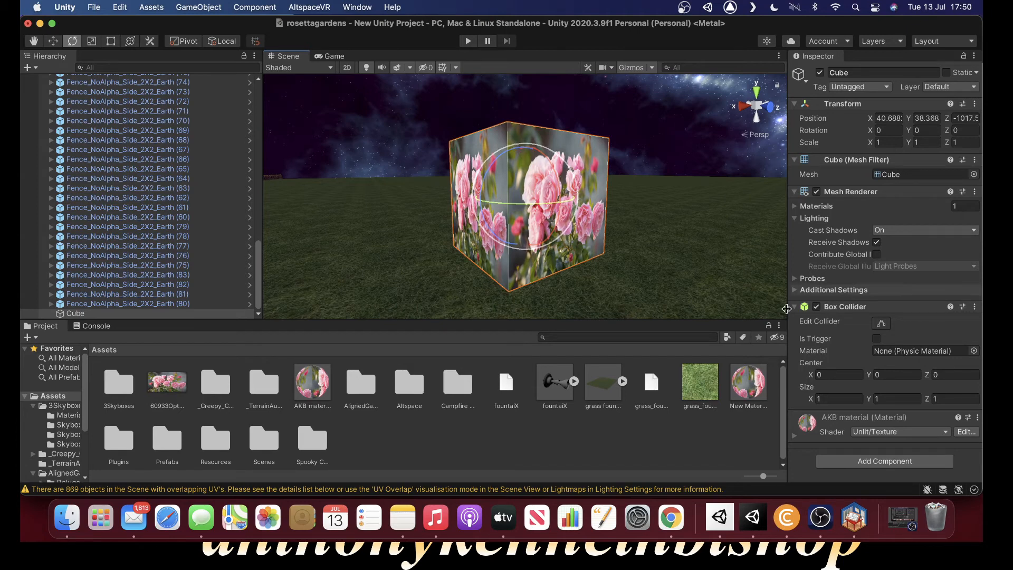
{"action": "right_click", "coordinate": [846, 310]}
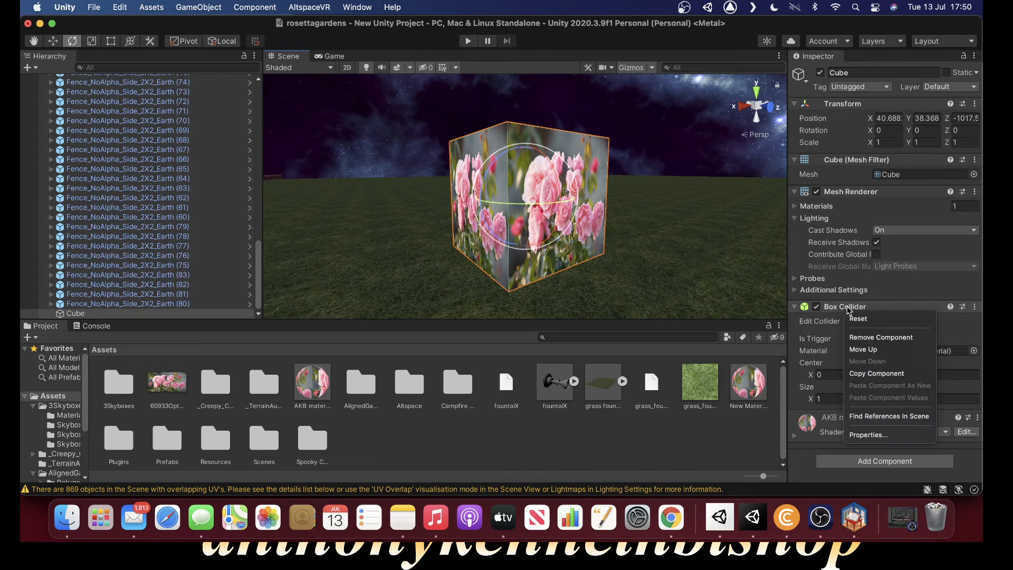
{"action": "left_click", "coordinate": [874, 338]}
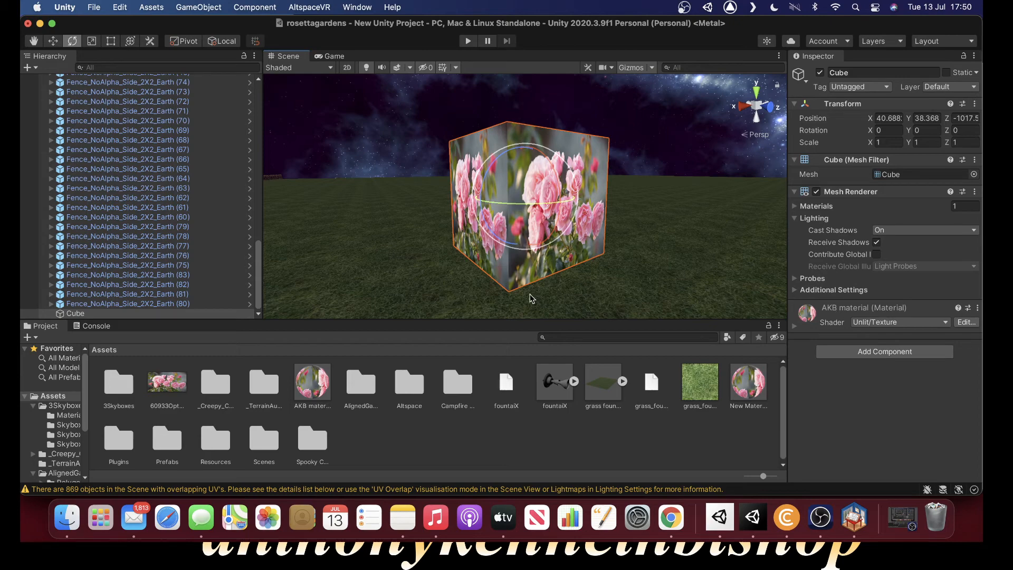
- Select the room_1_1 mesh of the grass foundation and remove its Mesh Collider component
{"action": "right_click_drag", "start_coordinate": [432, 248], "coordinate": [319, 268]}
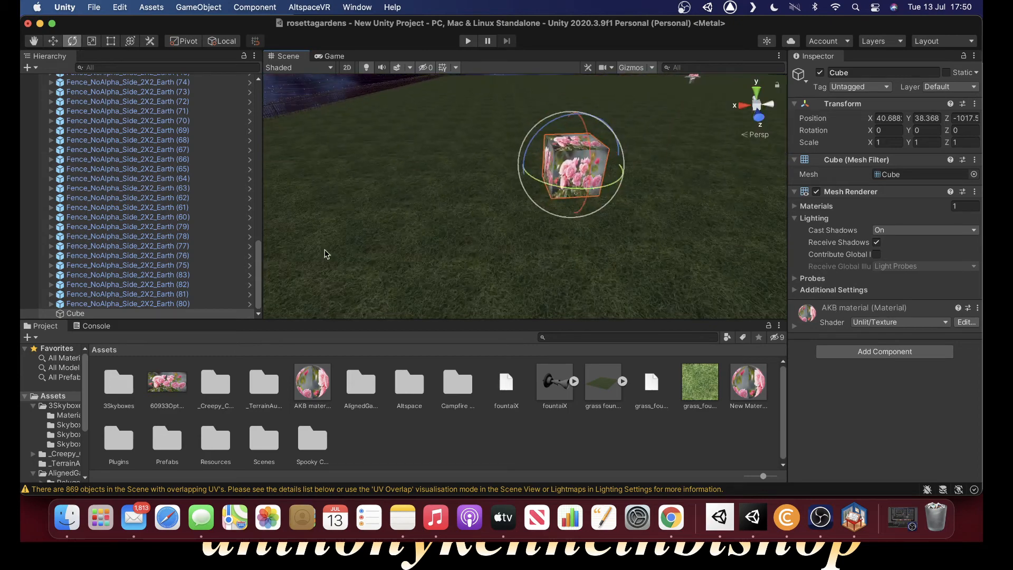
{"action": "left_click", "coordinate": [404, 211]}
{"action": "left_click", "coordinate": [410, 211]}
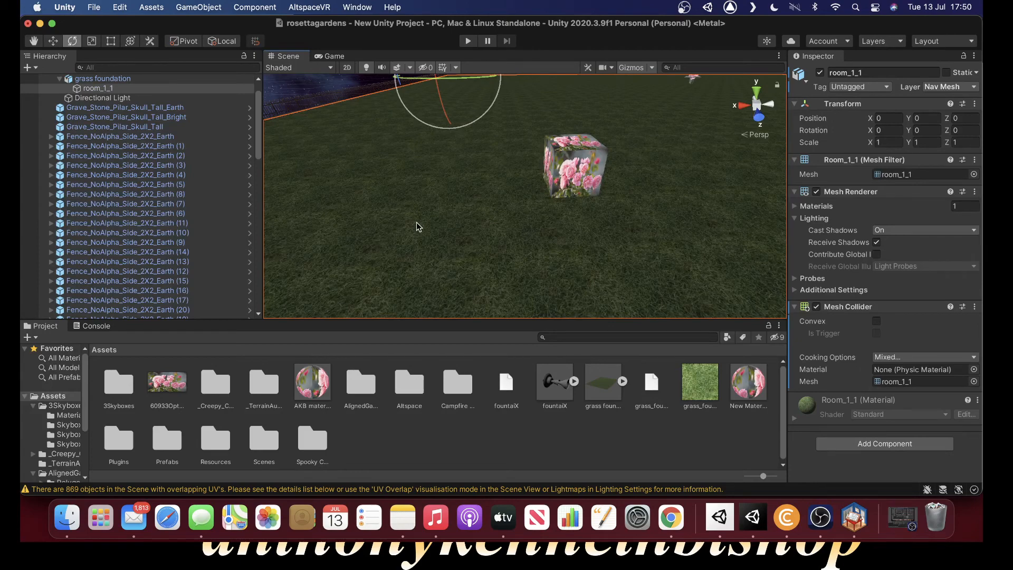
{"action": "right_click_drag", "start_coordinate": [365, 185], "coordinate": [621, 194]}
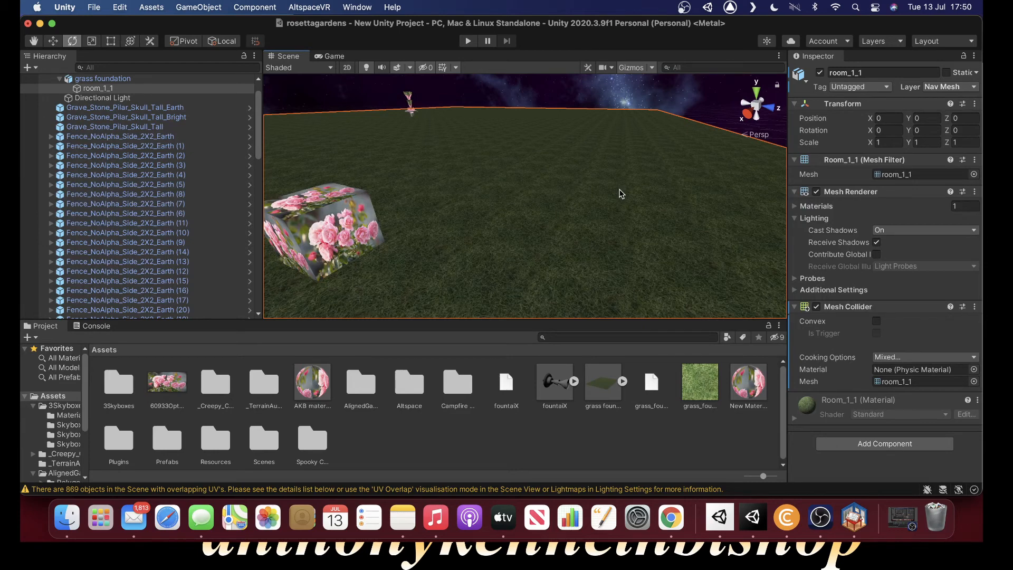
{"action": "right_click_drag", "start_coordinate": [592, 202], "coordinate": [596, 179]}
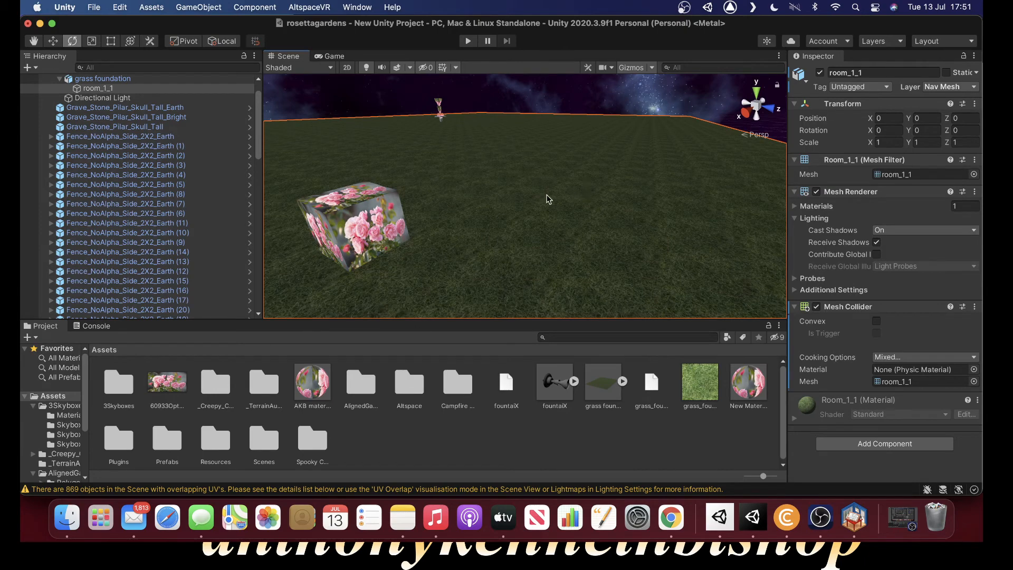
{"action": "right_click_drag", "start_coordinate": [636, 222], "coordinate": [459, 186]}
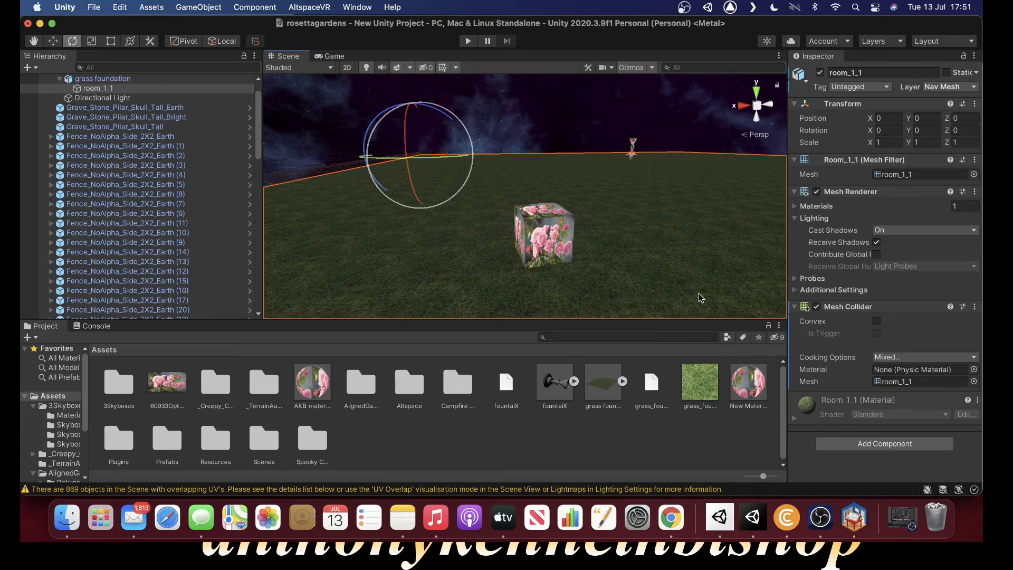
{"action": "right_click", "coordinate": [851, 310]}
{"action": "left_click", "coordinate": [868, 352]}
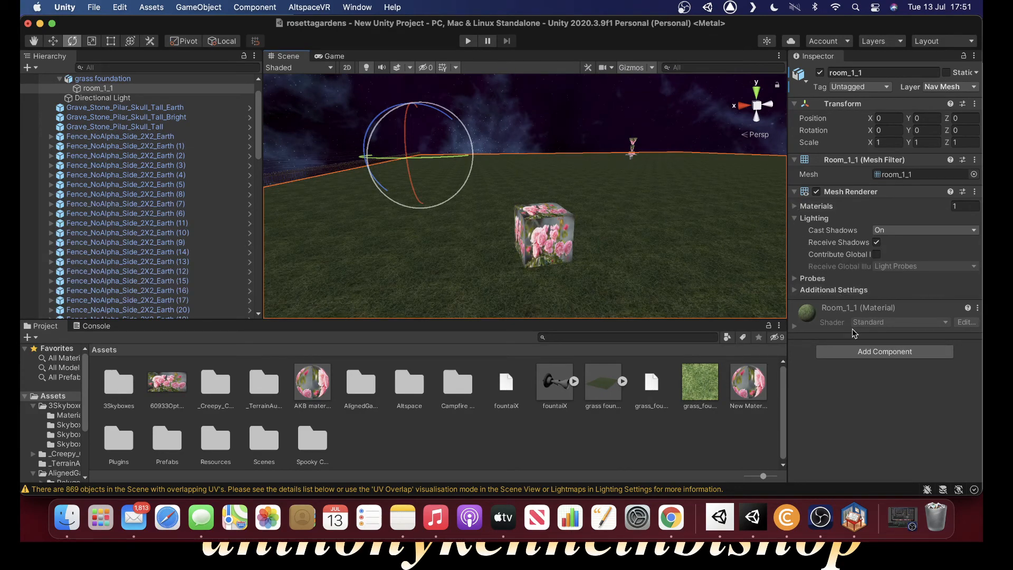
- Search the components for "col" and add a Mesh Collider to room_1_1
{"action": "right_click_drag", "start_coordinate": [461, 236], "coordinate": [577, 285]}
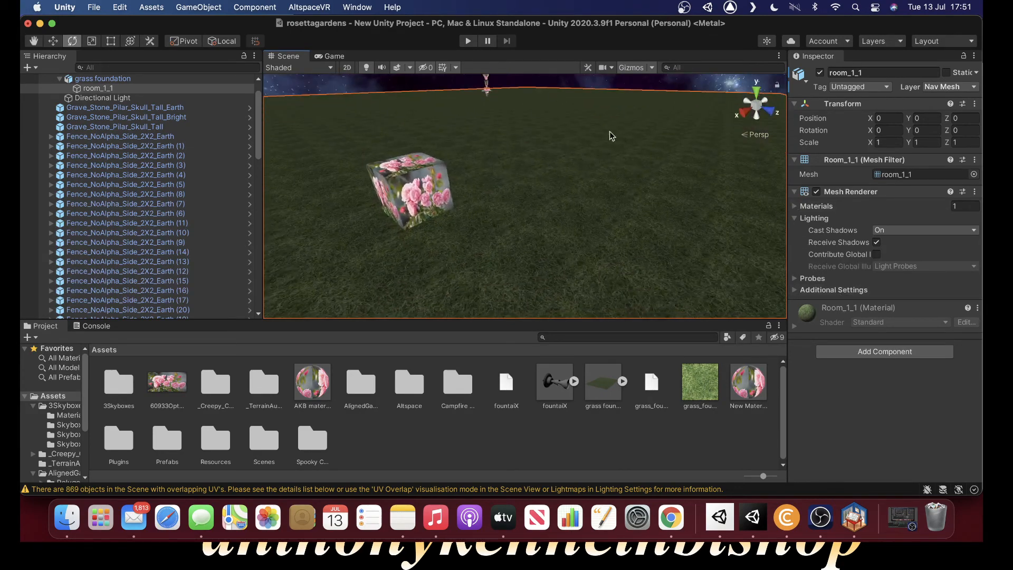
{"action": "right_click_drag", "start_coordinate": [593, 255], "coordinate": [560, 266]}
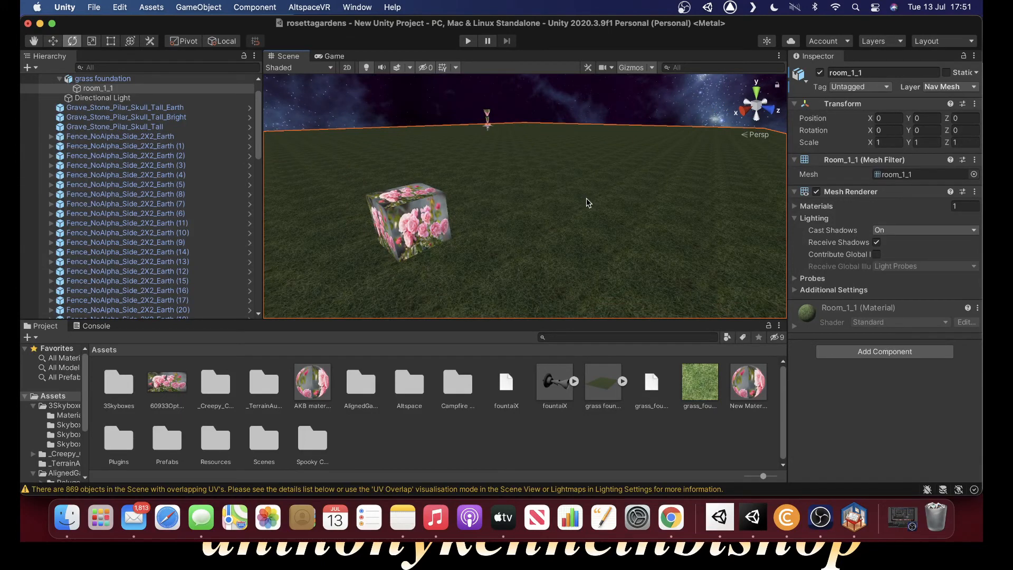
{"action": "mouse_move", "coordinate": [588, 203]}
{"action": "right_mouse_down"}
{"action": "mouse_move", "coordinate": [377, 255]}
{"action": "mouse_move", "coordinate": [618, 185]}
{"action": "mouse_move", "coordinate": [586, 208]}
{"action": "right_mouse_up"}
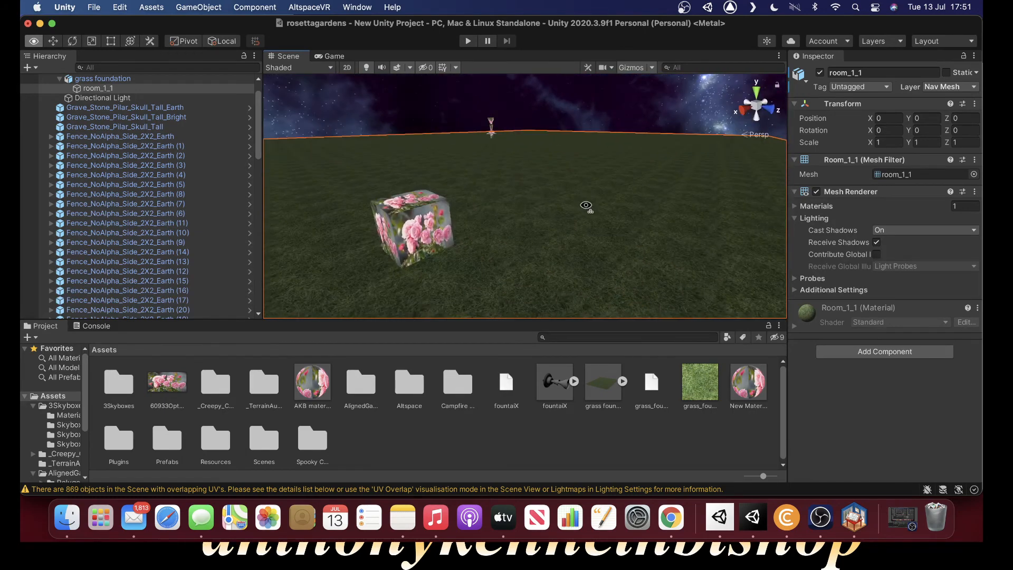
{"action": "left_click", "coordinate": [874, 358]}
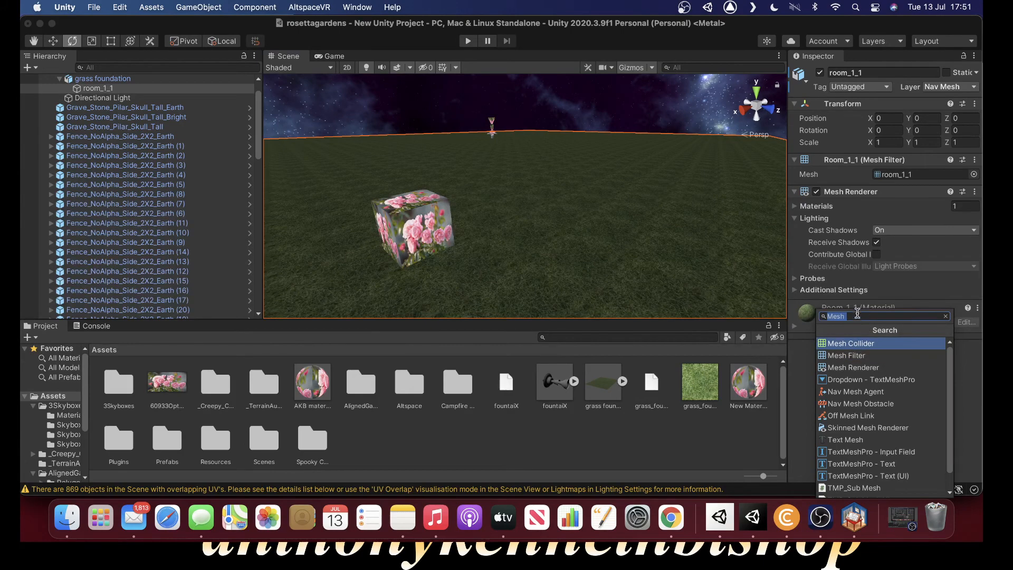
{"action": "key", "text": "BackSpace"}
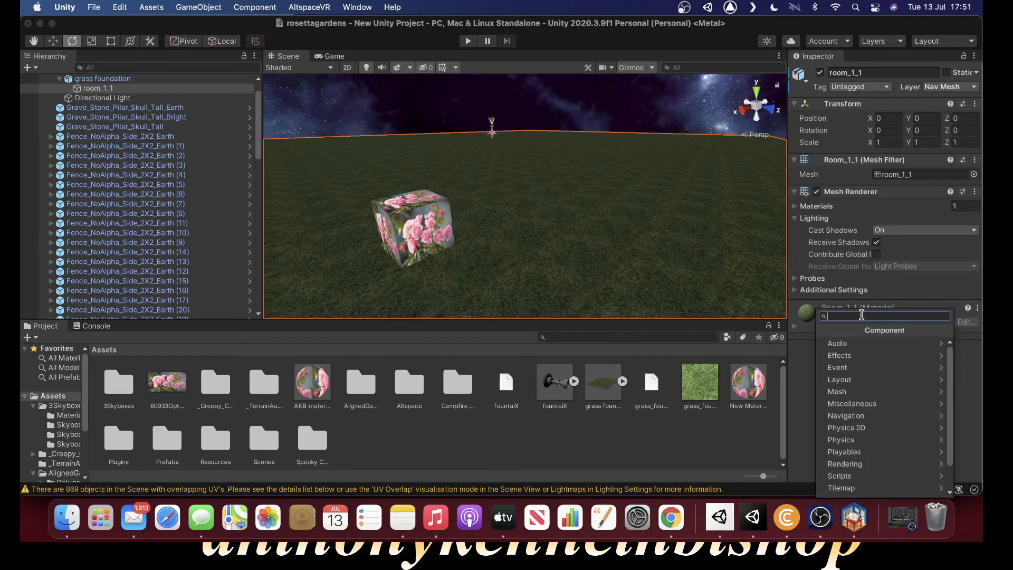
{"action": "type", "text": "col"}
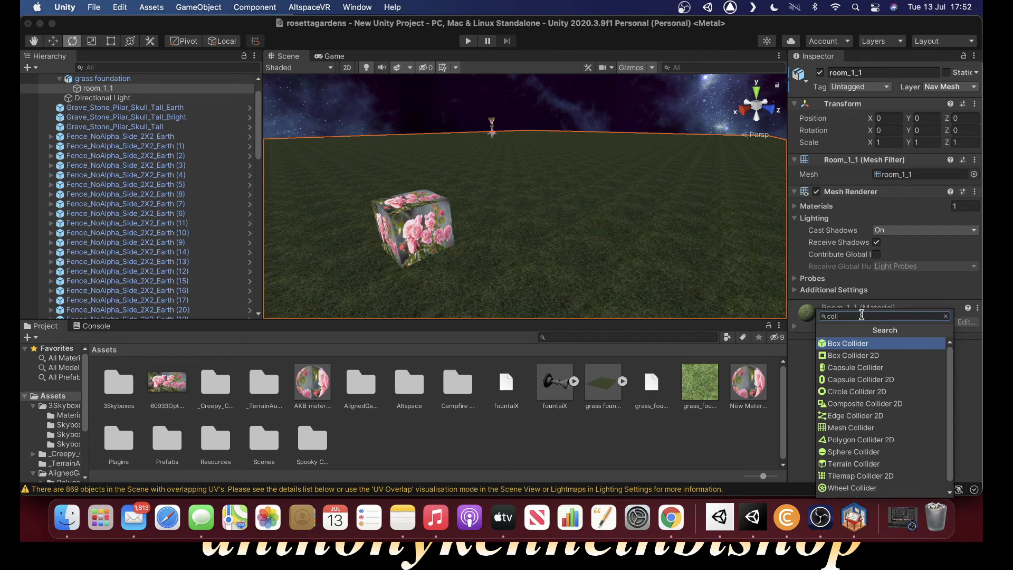
{"action": "left_click", "coordinate": [853, 429]}
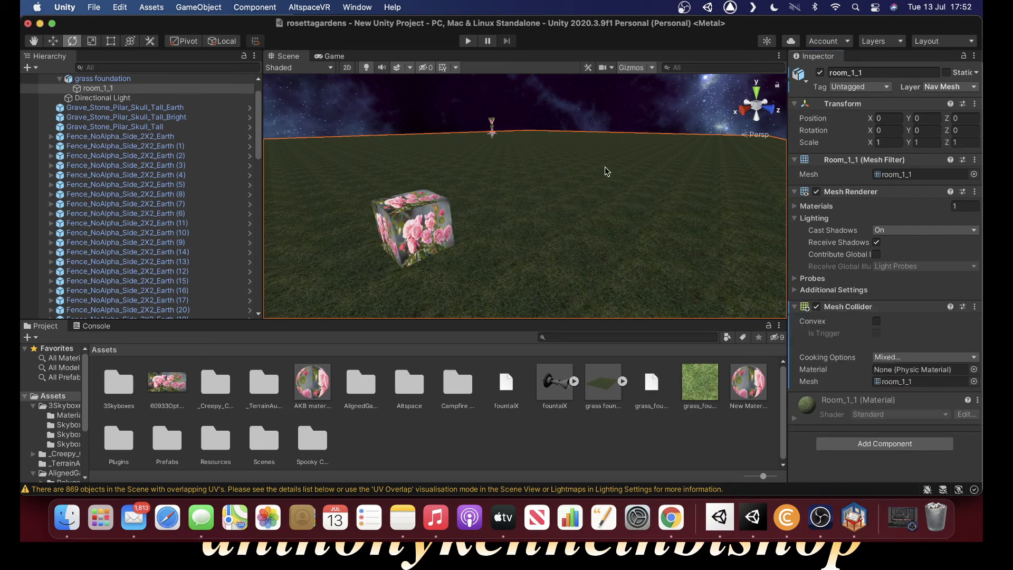
- Add a Box Collider component to the rose-textured cube and reselect the cube to check it
{"action": "right_click_drag", "start_coordinate": [584, 179], "coordinate": [541, 170]}
{"action": "left_click", "coordinate": [484, 234]}
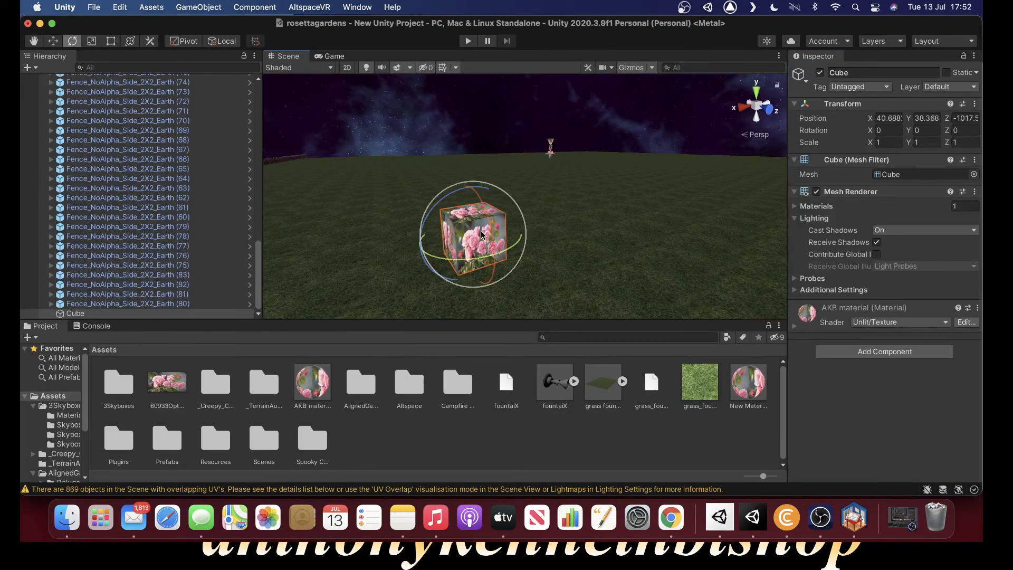
{"action": "left_click_drag", "start_coordinate": [613, 251], "coordinate": [581, 248], "text": "alt"}
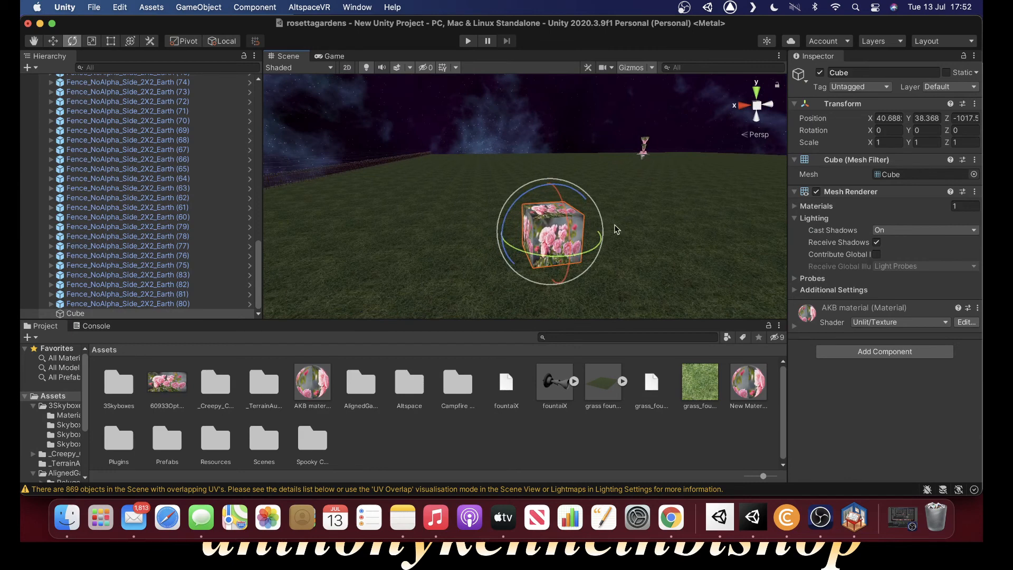
{"action": "left_click", "coordinate": [871, 354]}
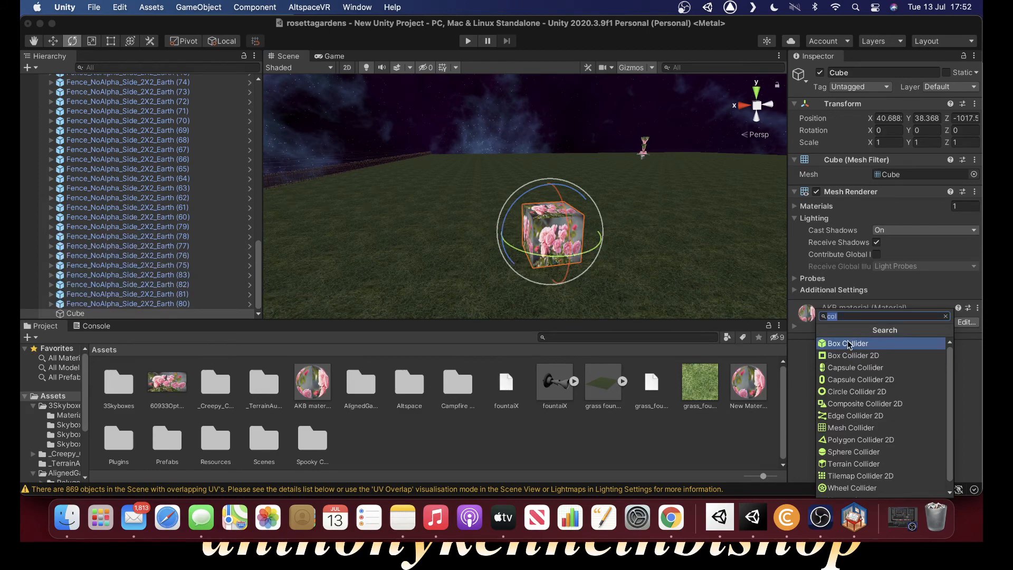
{"action": "left_click", "coordinate": [851, 347]}
{"action": "left_click", "coordinate": [635, 251]}
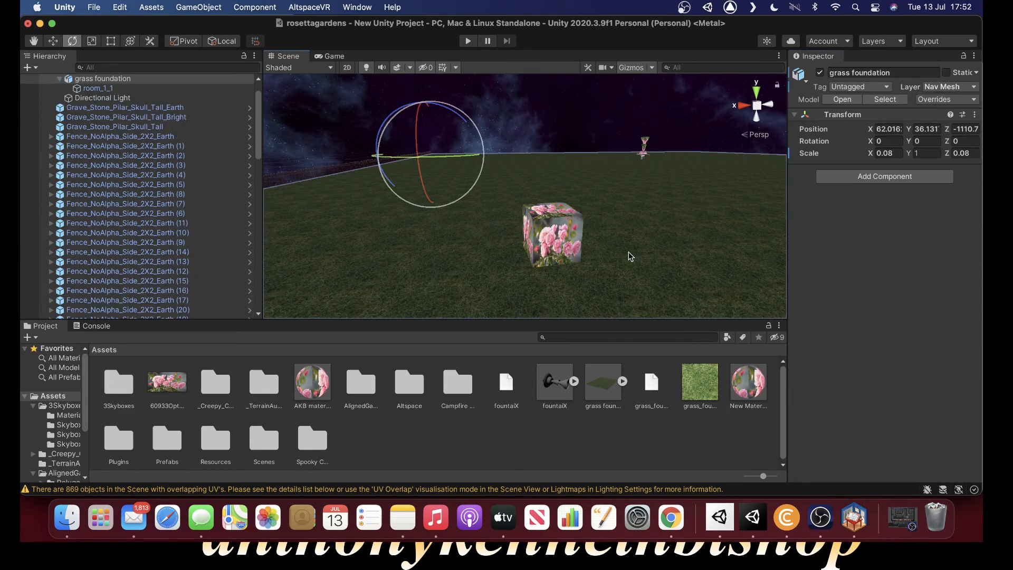
{"action": "left_click", "coordinate": [539, 219]}
{"action": "scroll", "coordinate": [559, 254], "scroll_direction": "up", "scroll_amount": 4}
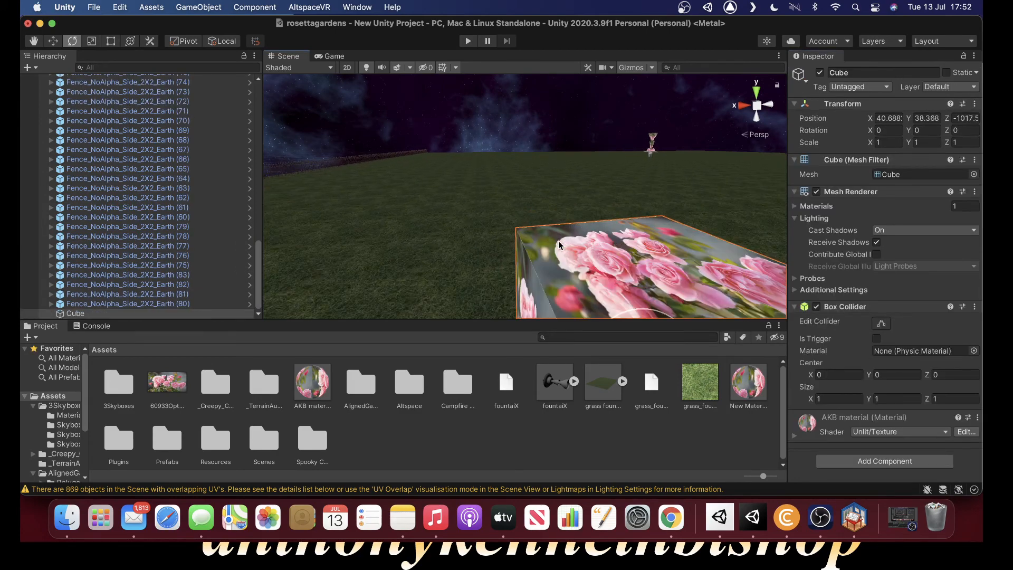
{"action": "scroll", "coordinate": [559, 240], "scroll_direction": "down", "scroll_amount": 1}
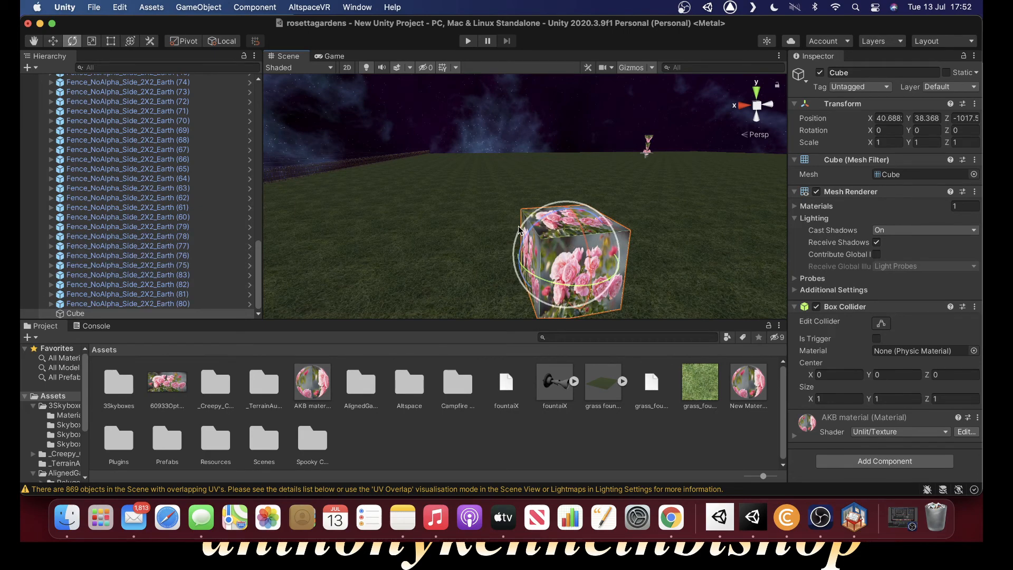
- Delete the rose-textured cube from the scene
{"action": "left_click", "coordinate": [449, 246]}
{"action": "left_click", "coordinate": [569, 266]}
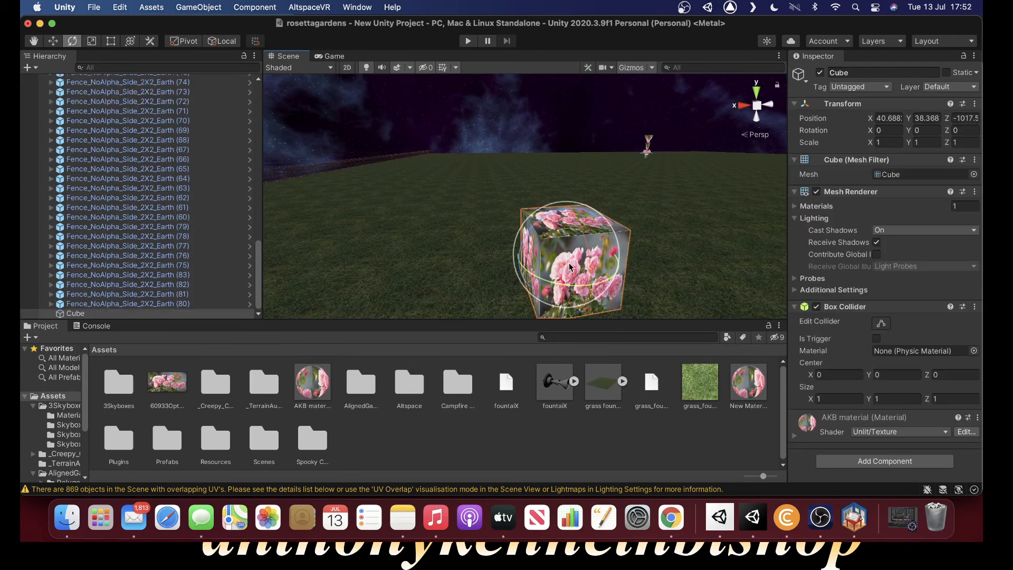
{"action": "right_click", "coordinate": [78, 316]}
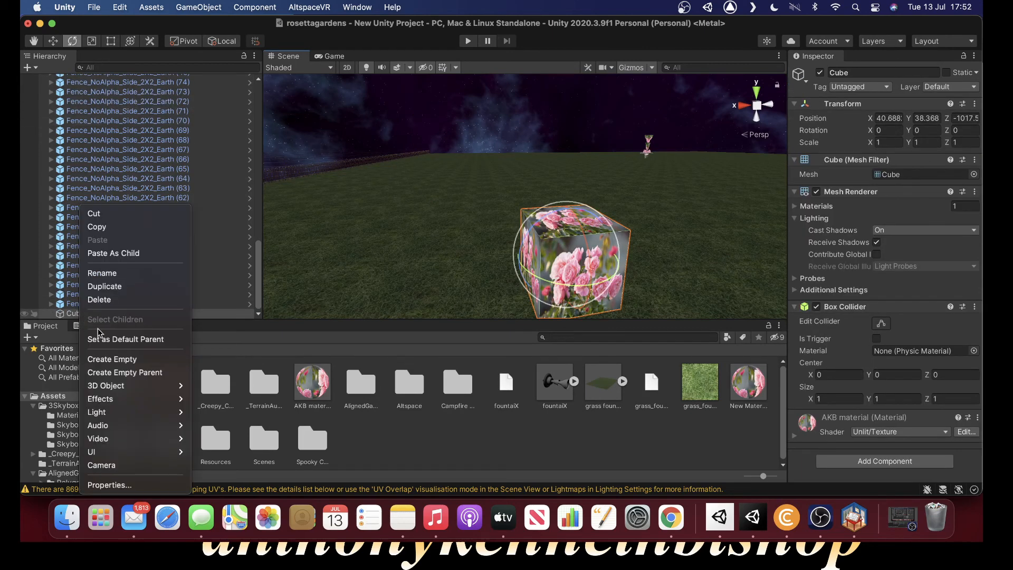
{"action": "left_click", "coordinate": [99, 299]}
{"action": "right_click_drag", "start_coordinate": [618, 197], "coordinate": [546, 208]}
{"action": "scroll", "coordinate": [502, 210], "scroll_direction": "down", "scroll_amount": 5}
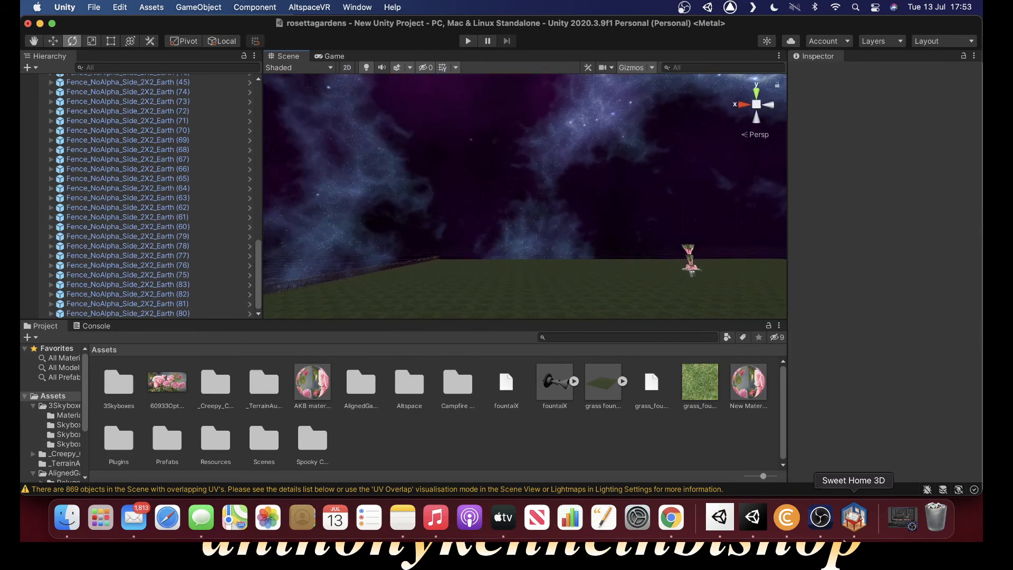
- Switch to OBS, show the Video Capture source and hide the Display Capture source
{"action": "left_click", "coordinate": [898, 523]}
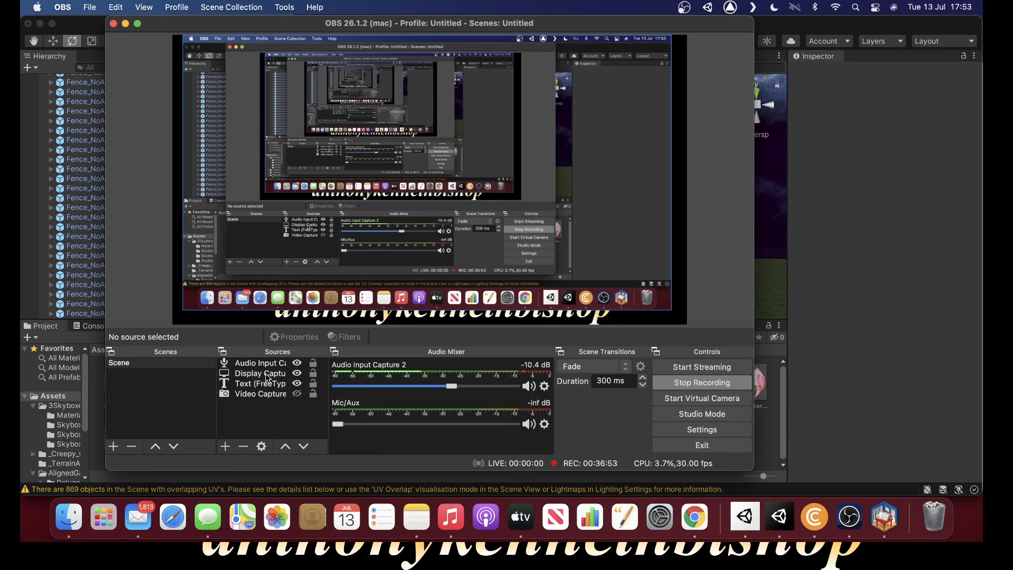
{"action": "left_click", "coordinate": [297, 394]}
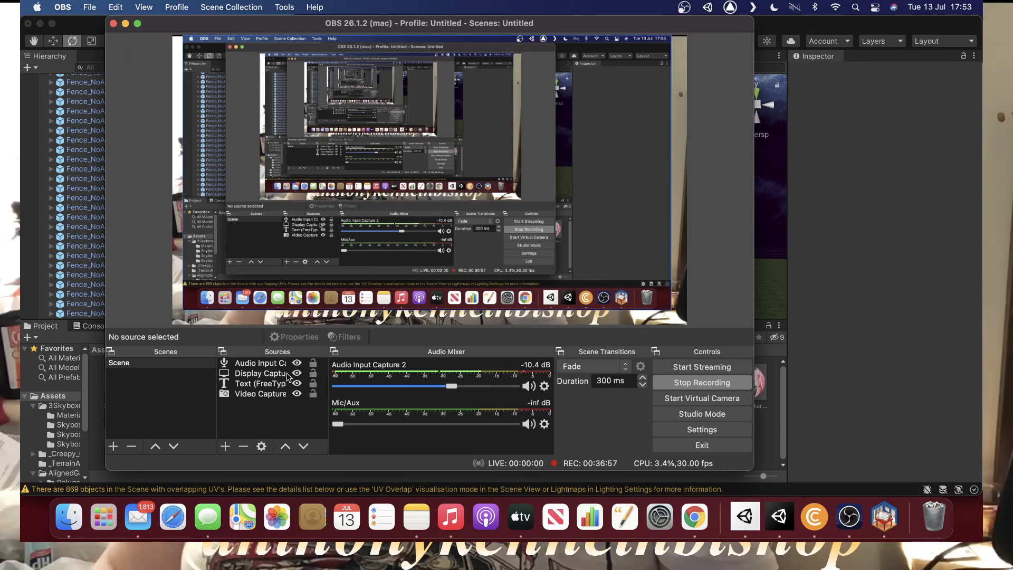
{"action": "left_click", "coordinate": [297, 376]}
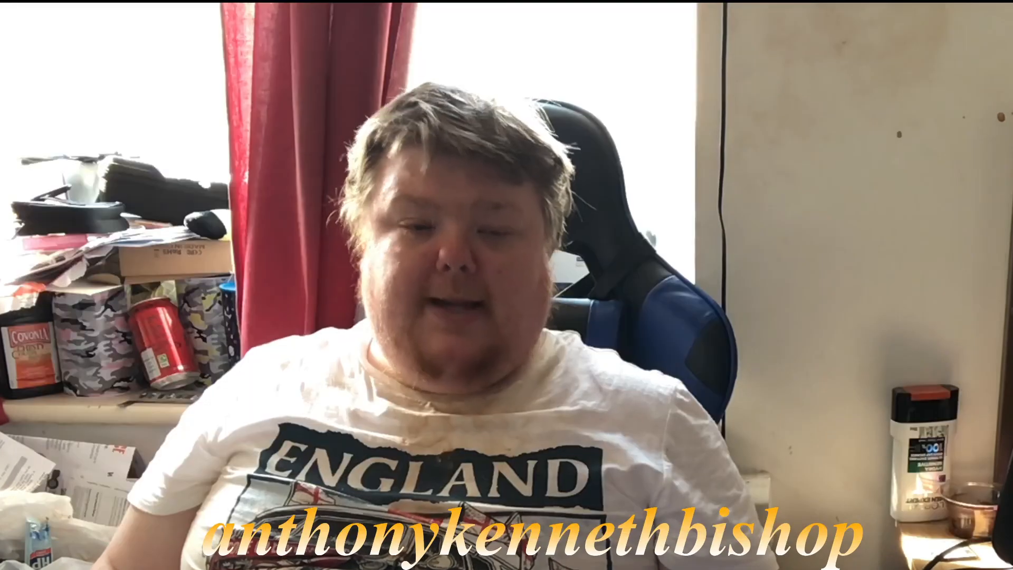